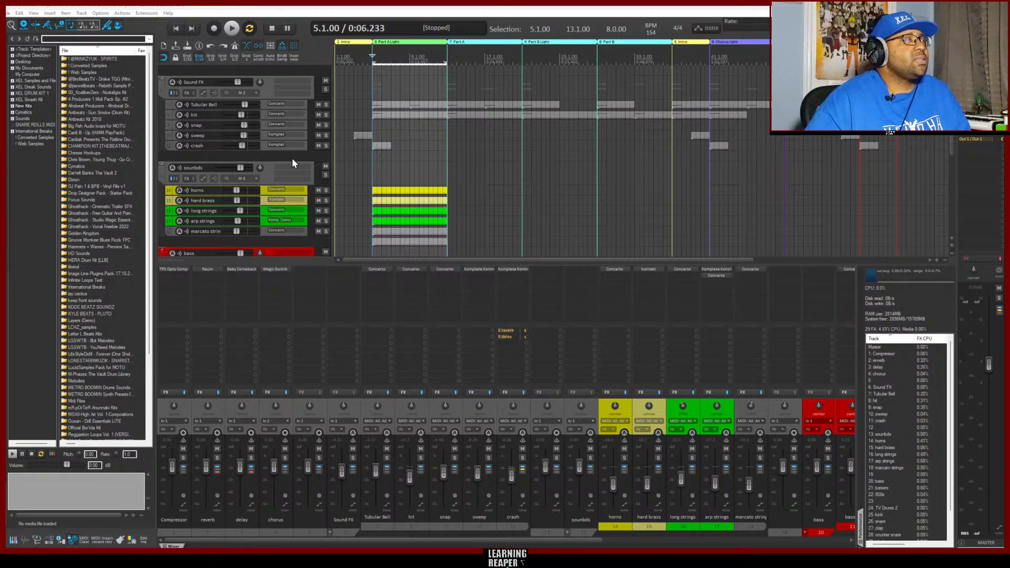
Remove the three blank separator tracks located above the sounbds, bass and TV Drums 2 folder tracks
scroll(298, 160, "down", 1)
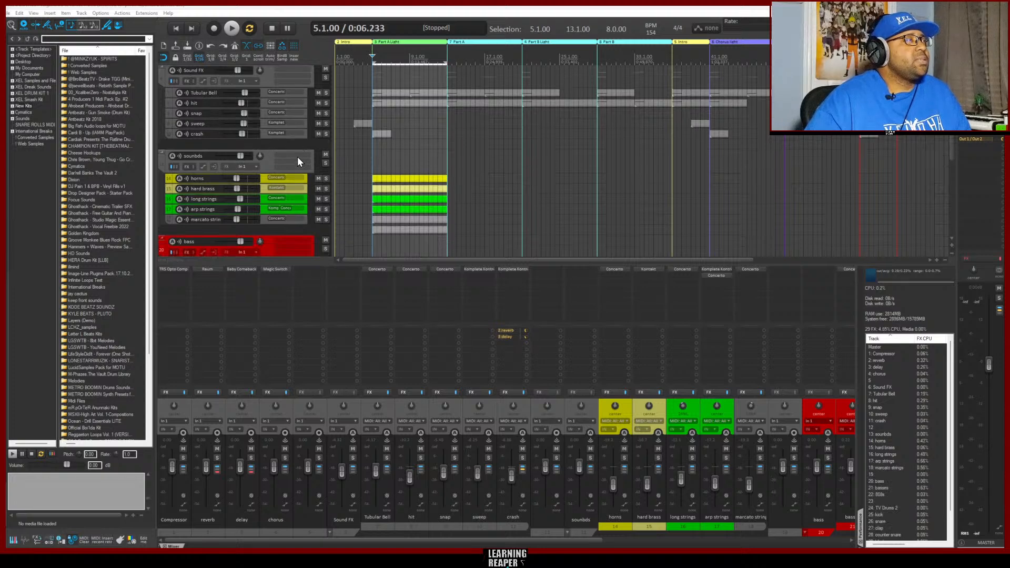
right_click(267, 146)
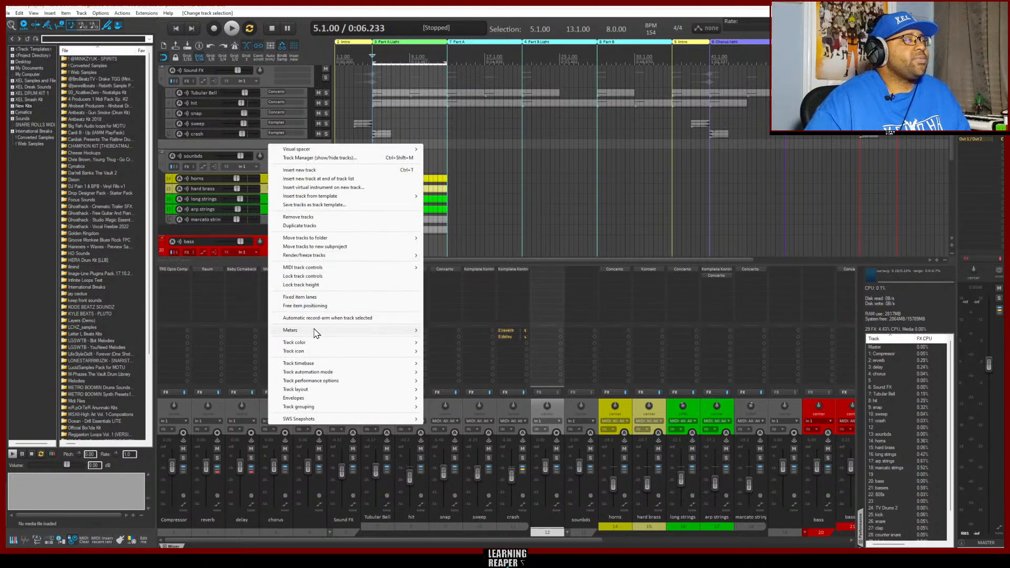
left_click(296, 218)
right_click(256, 217)
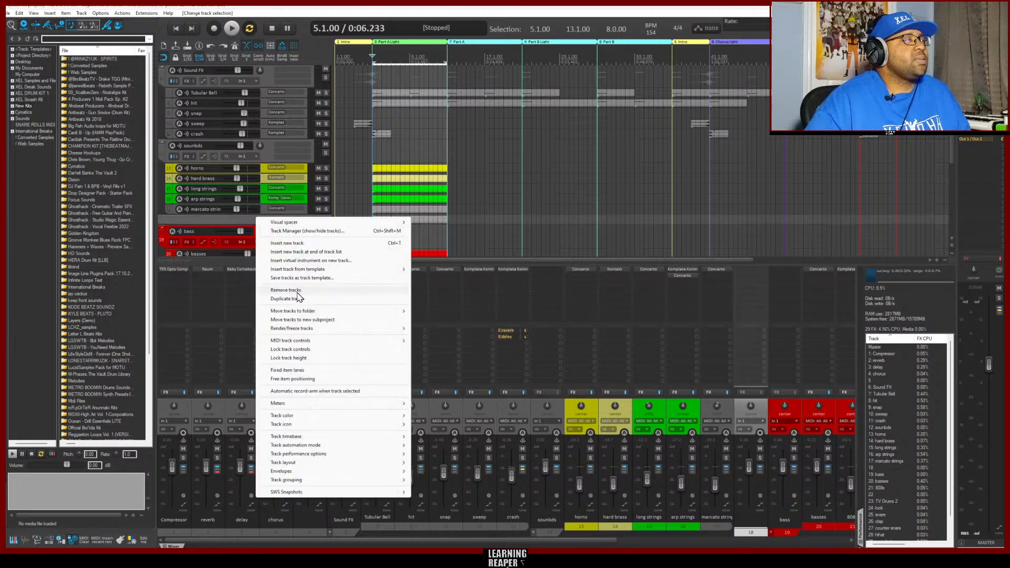
left_click(295, 289)
scroll(271, 221, "down", 1)
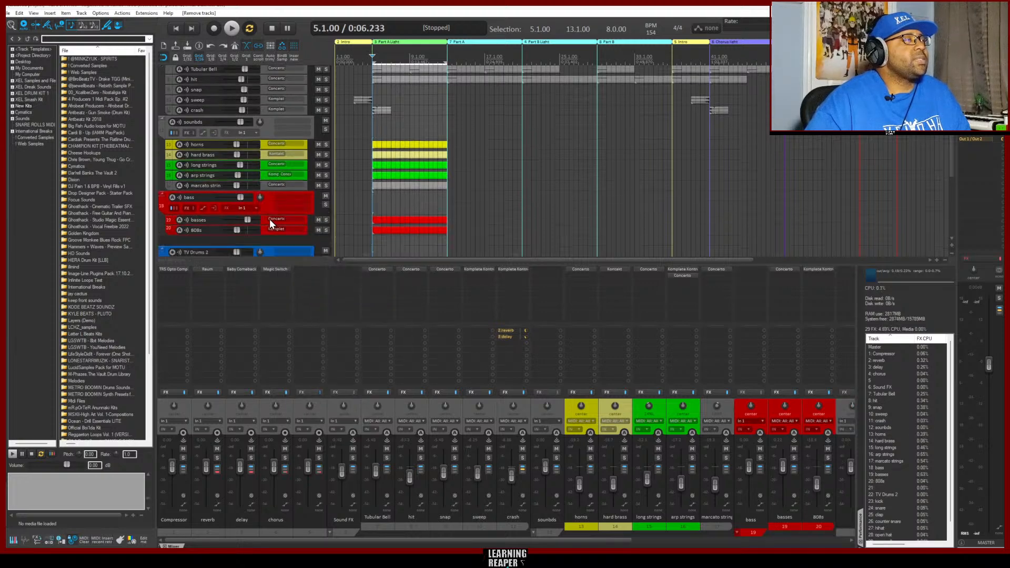
right_click(270, 240)
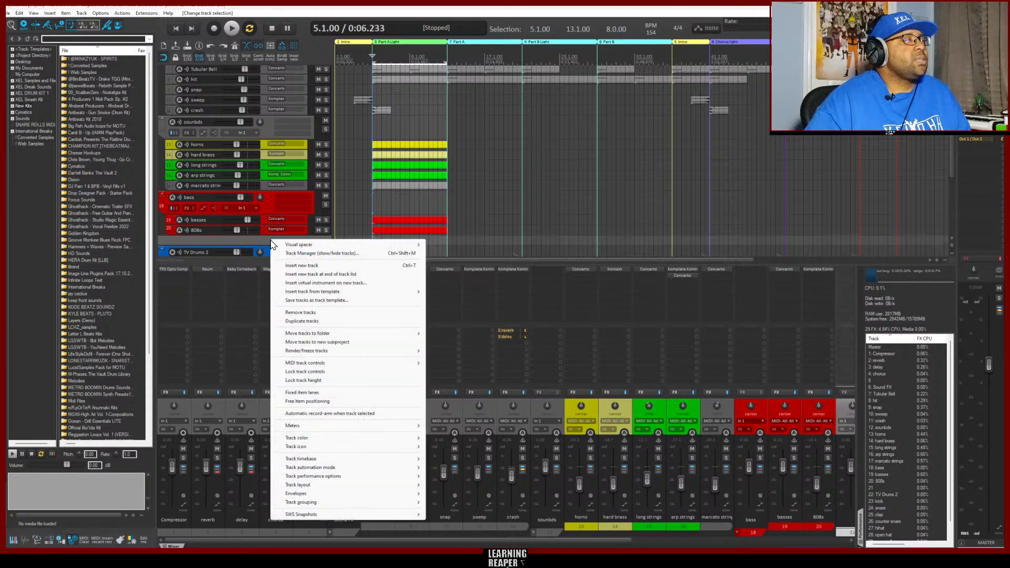
left_click(320, 312)
Insert visual spacers before and after the sounbds folder together with its child tracks, horns through marcato strin
scroll(267, 216, "down", 8)
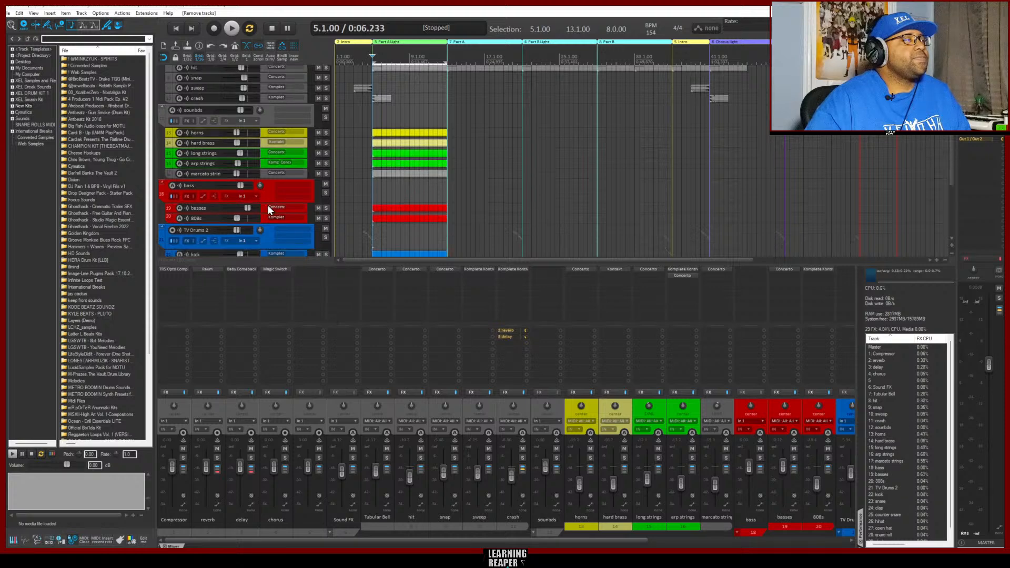
scroll(267, 226, "up", 7)
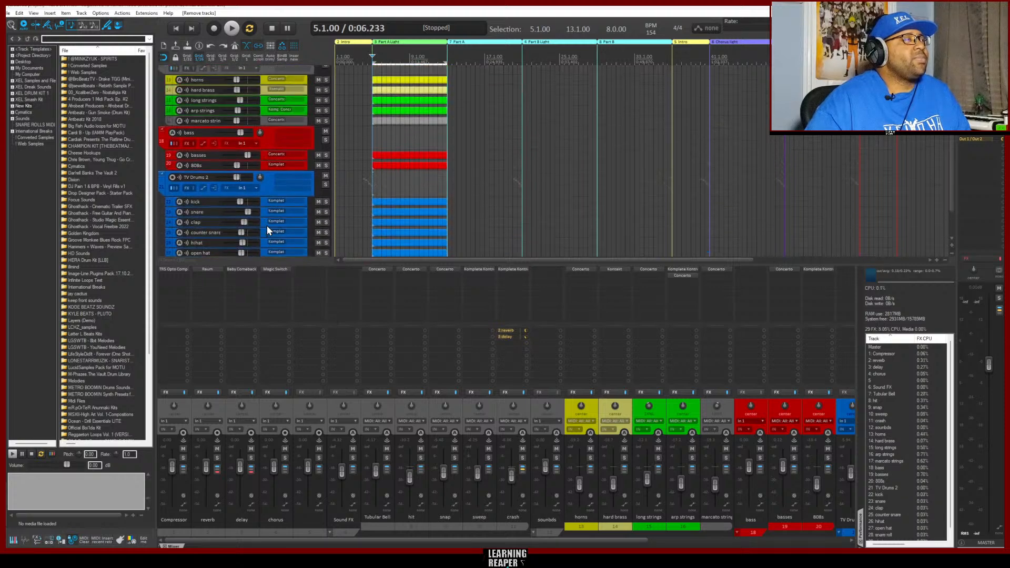
scroll(265, 224, "up", 4)
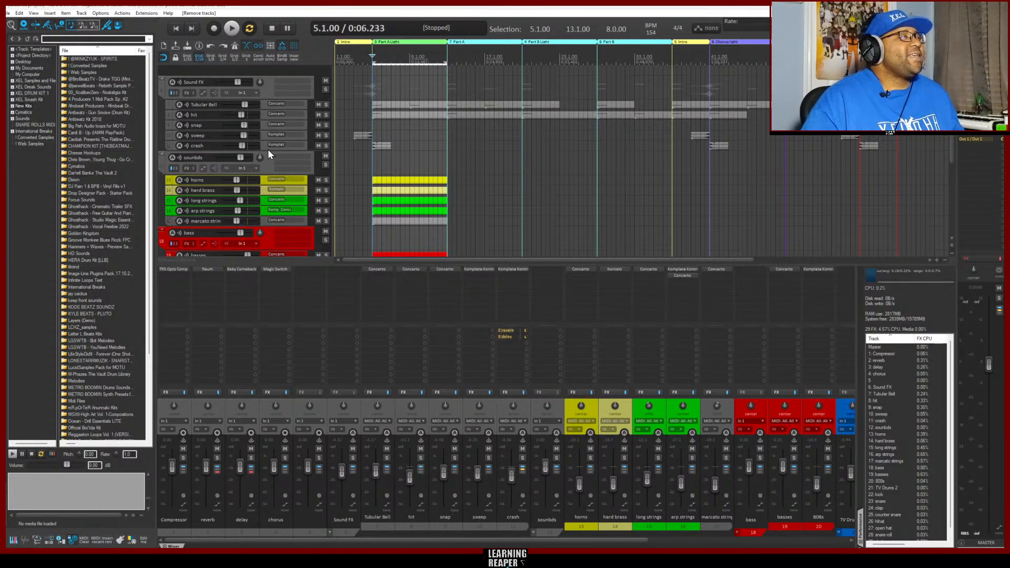
left_click(268, 163)
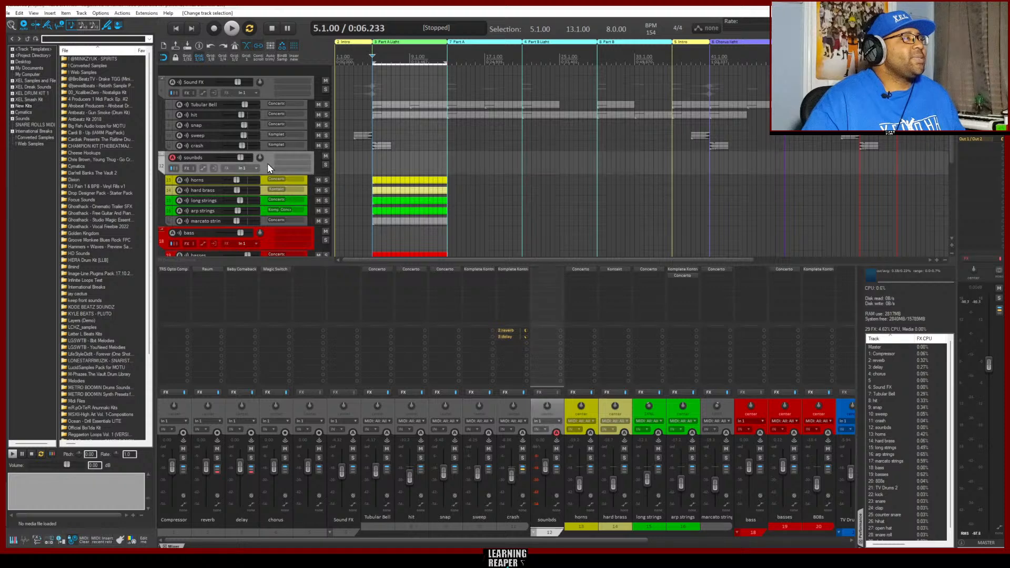
left_click(263, 223, "shift")
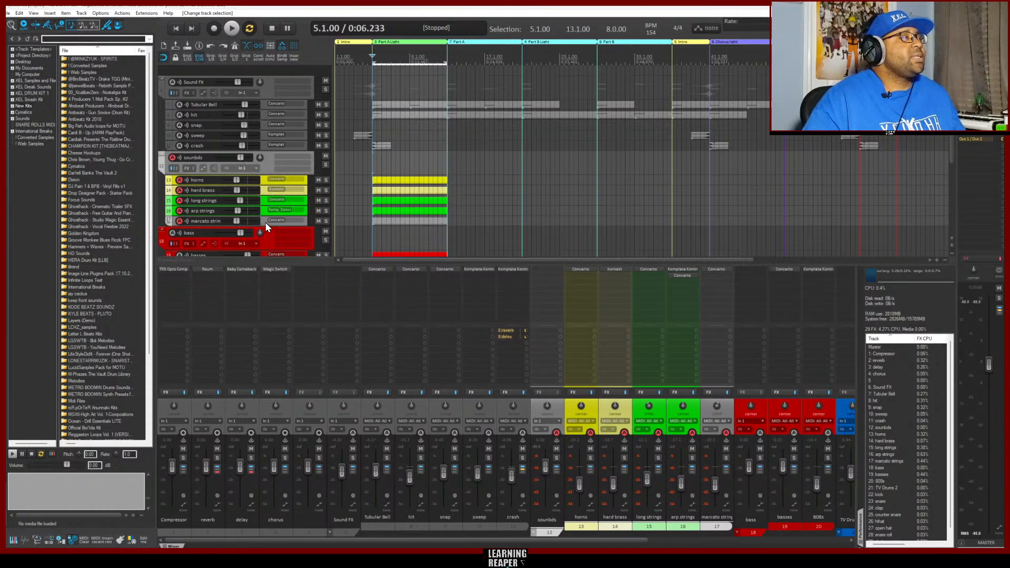
right_click(267, 160)
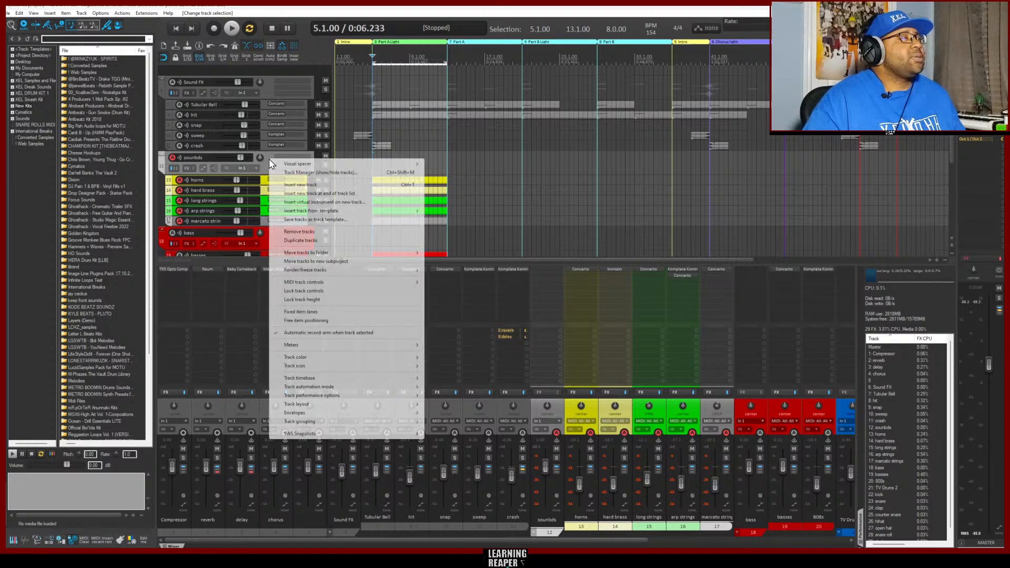
mouse_move(338, 164)
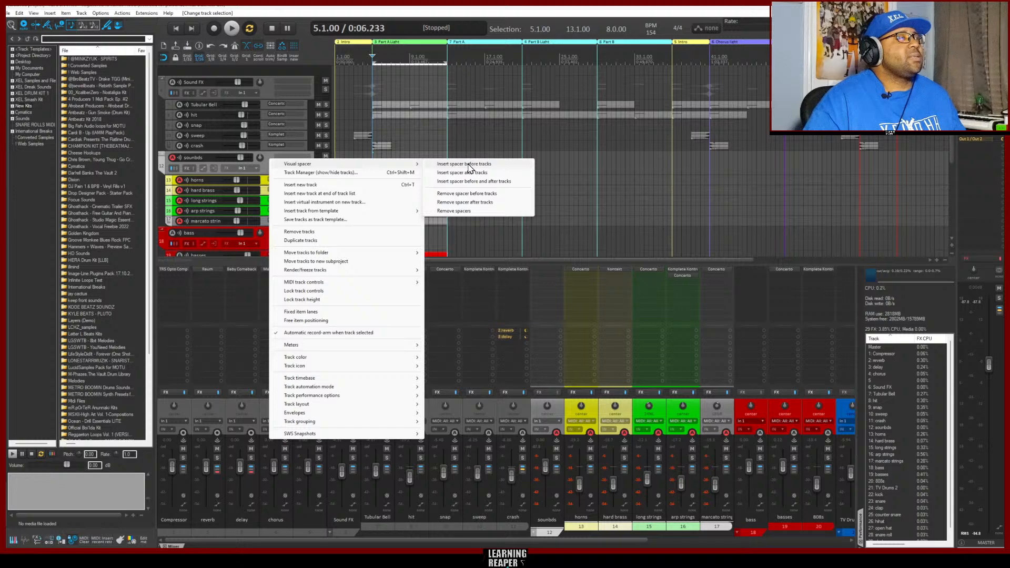
left_click(474, 181)
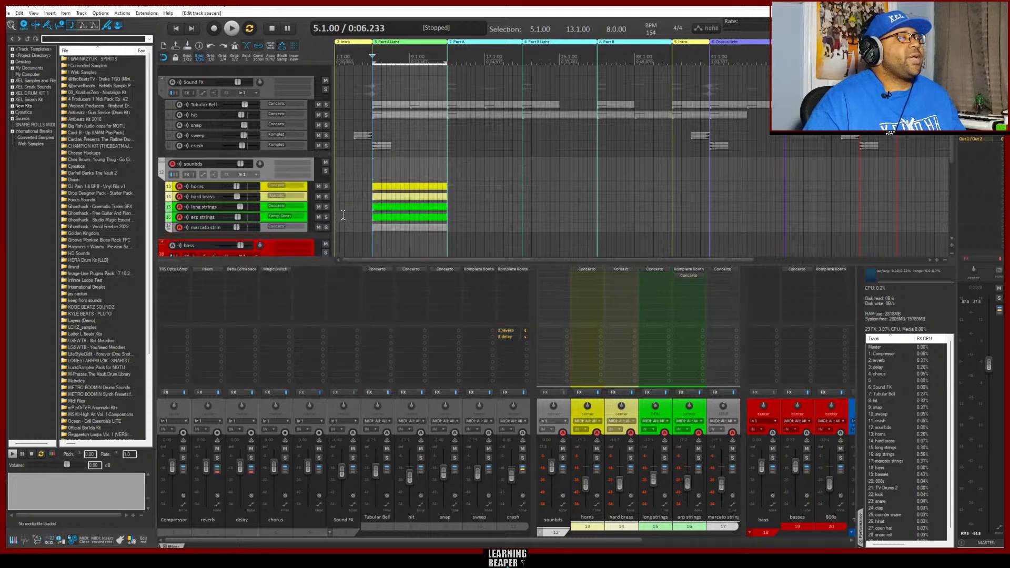
Insert a visual spacer before the TV Drums 2 folder track
scroll(277, 234, "down", 1)
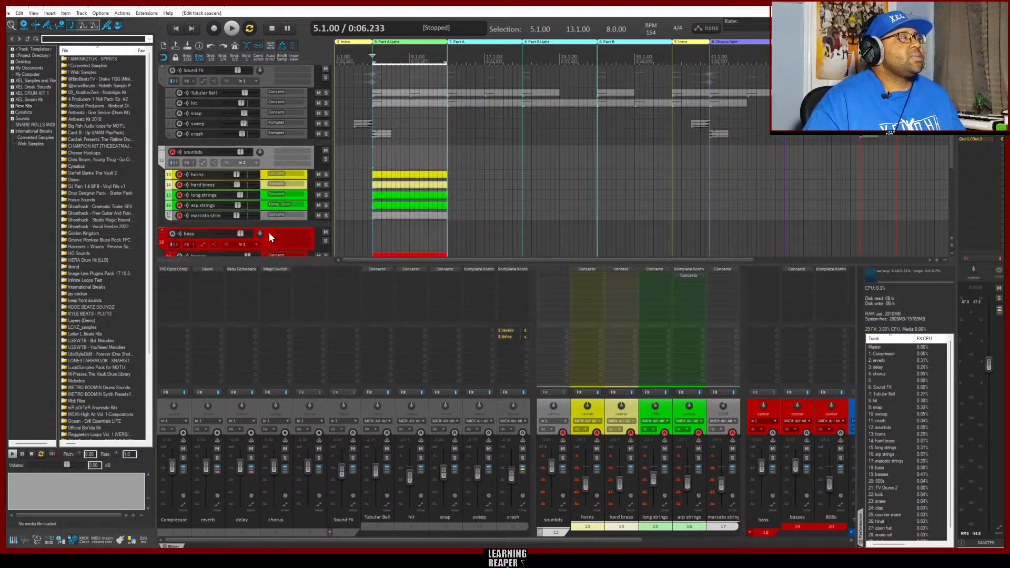
scroll(262, 235, "down", 5)
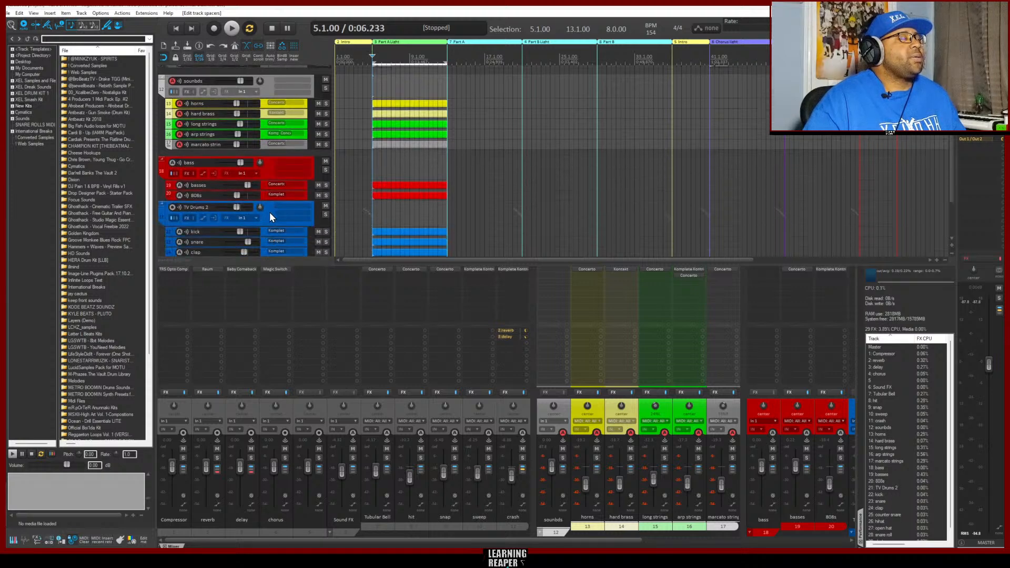
right_click(270, 212)
mouse_move(419, 218)
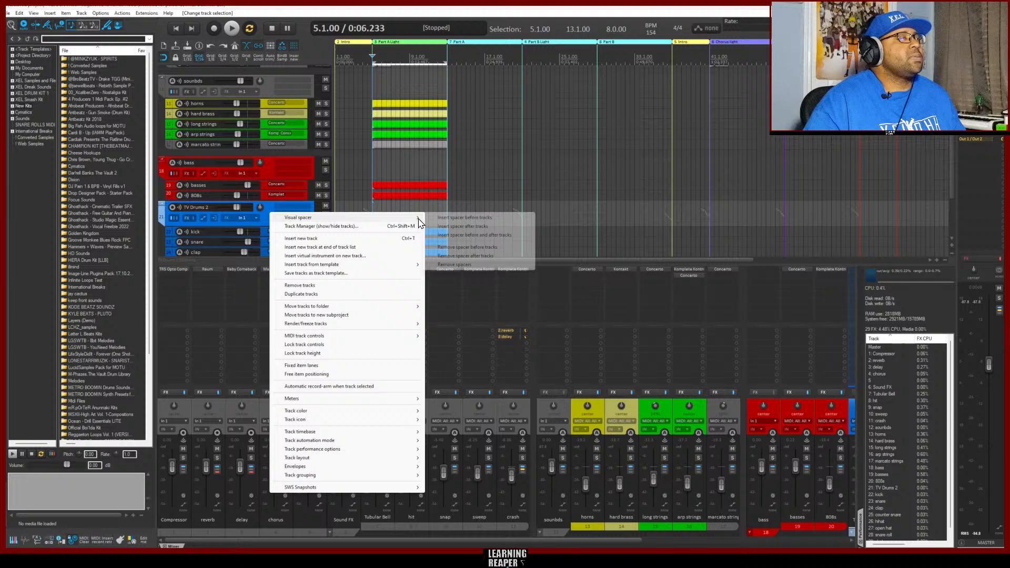
left_click(456, 218)
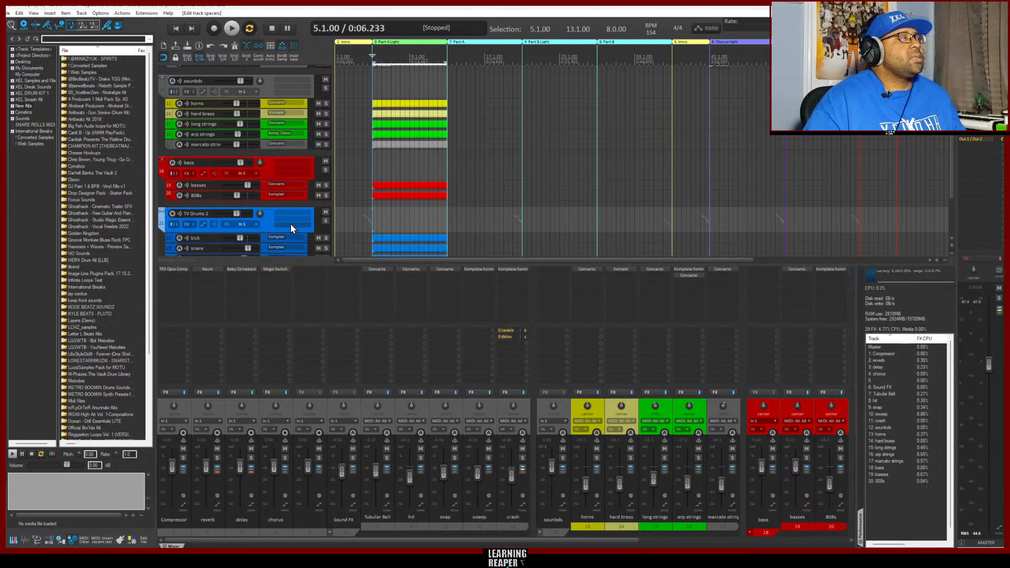
Apply a narrow separator mixer panel layout to the unnamed track between chorus and Sound FX, and clear the track selection
scroll(295, 231, "down", 5)
scroll(294, 243, "up", 1)
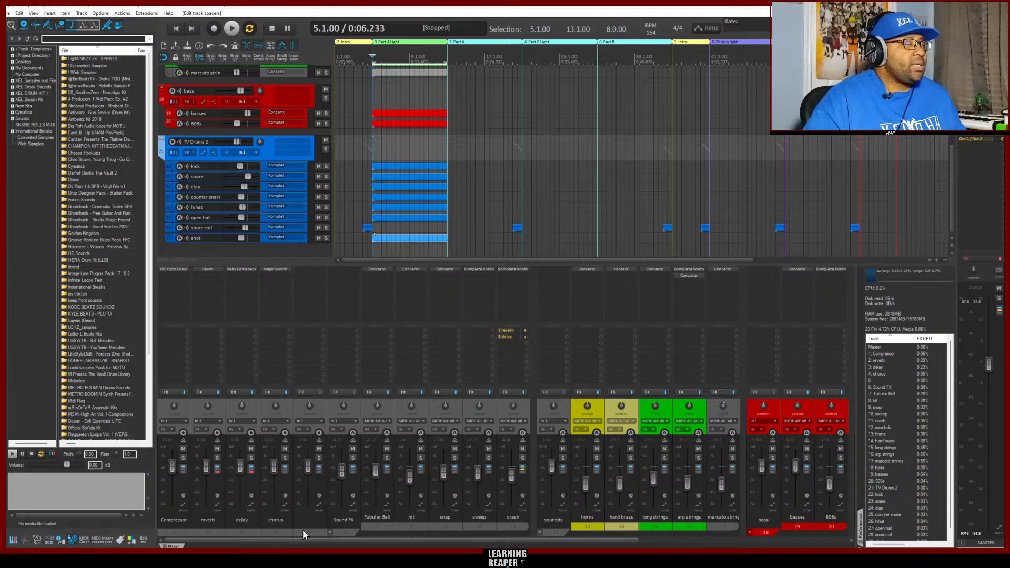
right_click(319, 402)
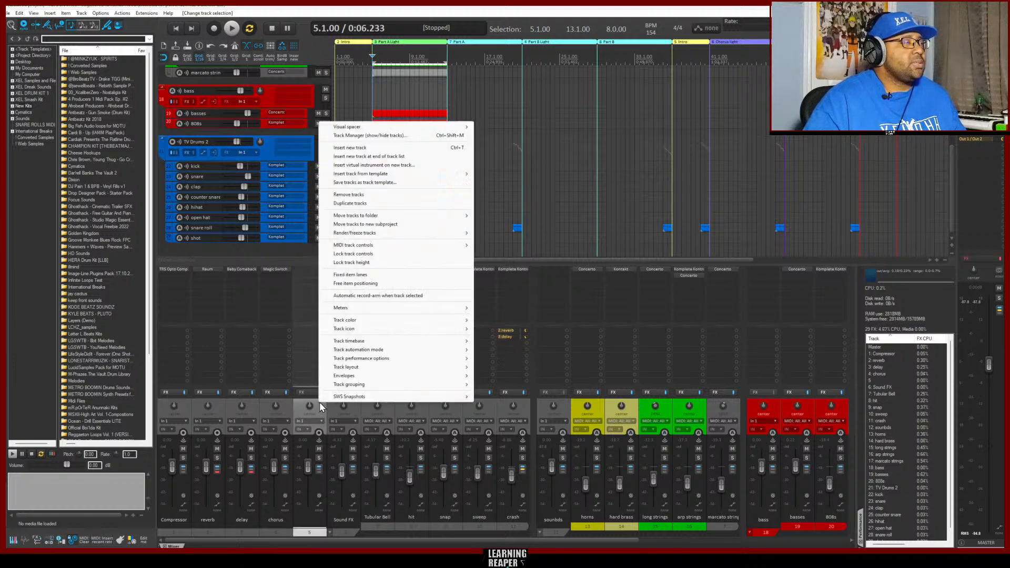
mouse_move(435, 367)
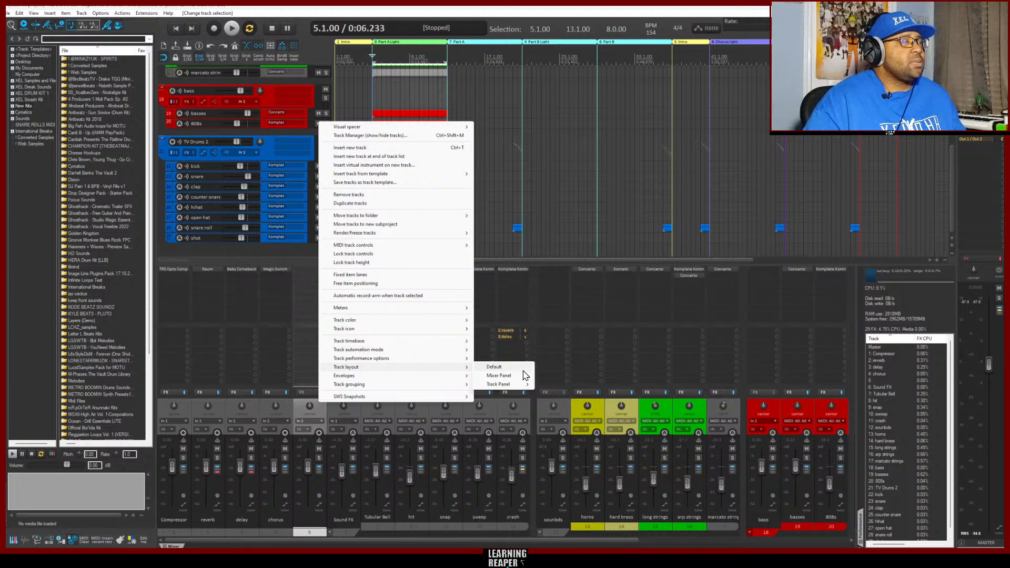
mouse_move(505, 375)
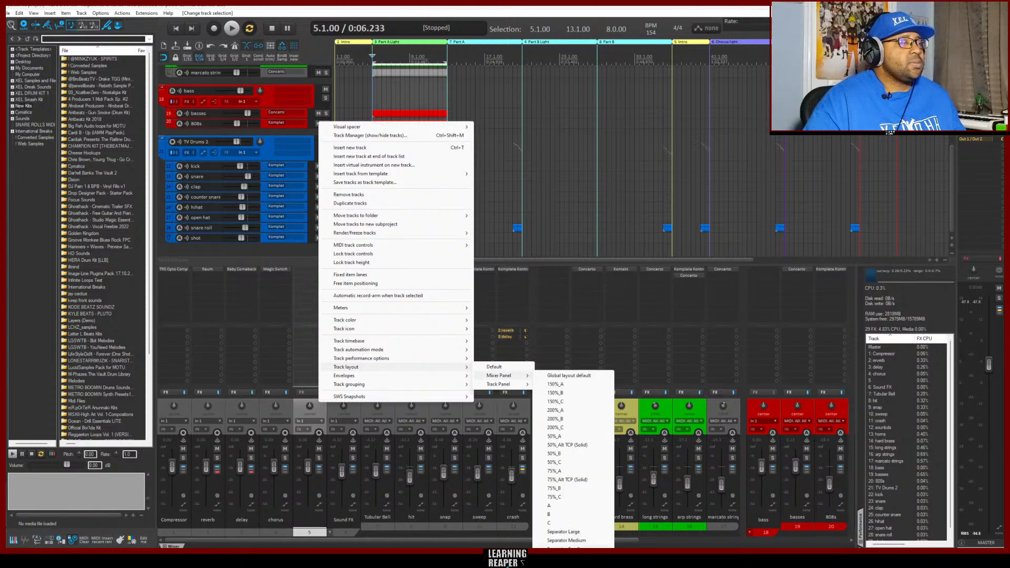
left_click(567, 549)
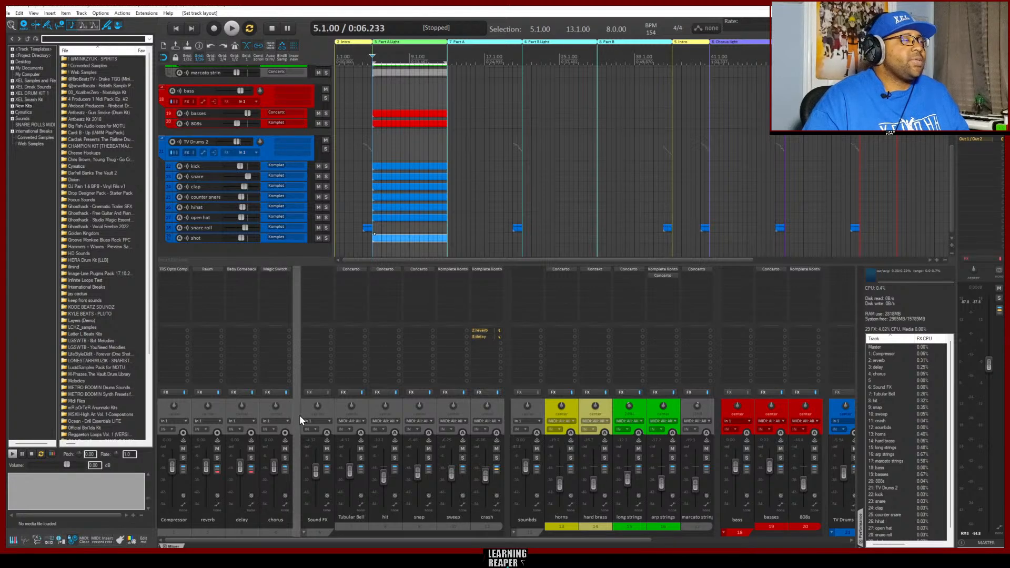
left_click(263, 248)
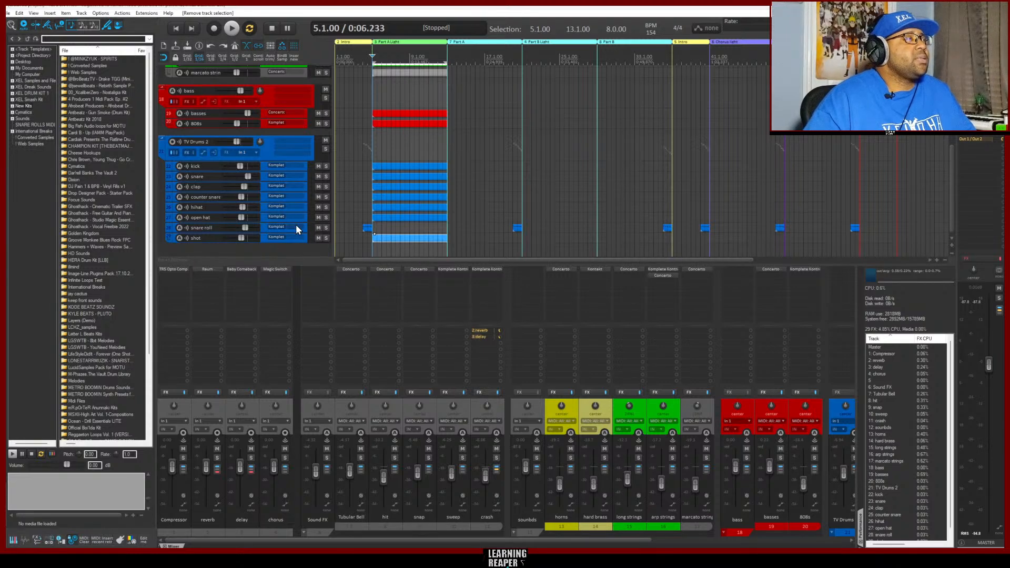
scroll(273, 184, "up", 6)
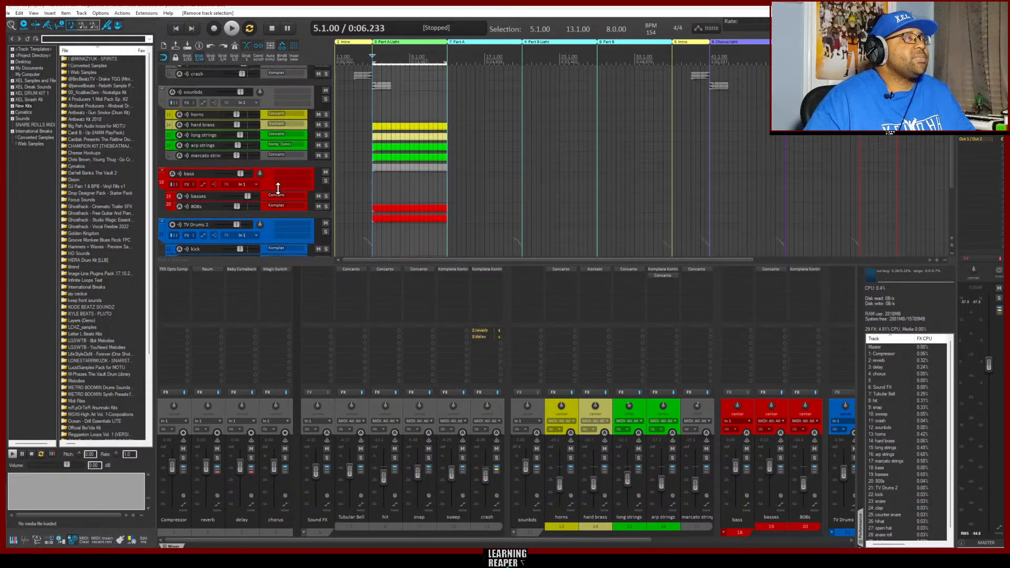
scroll(273, 191, "up", 1)
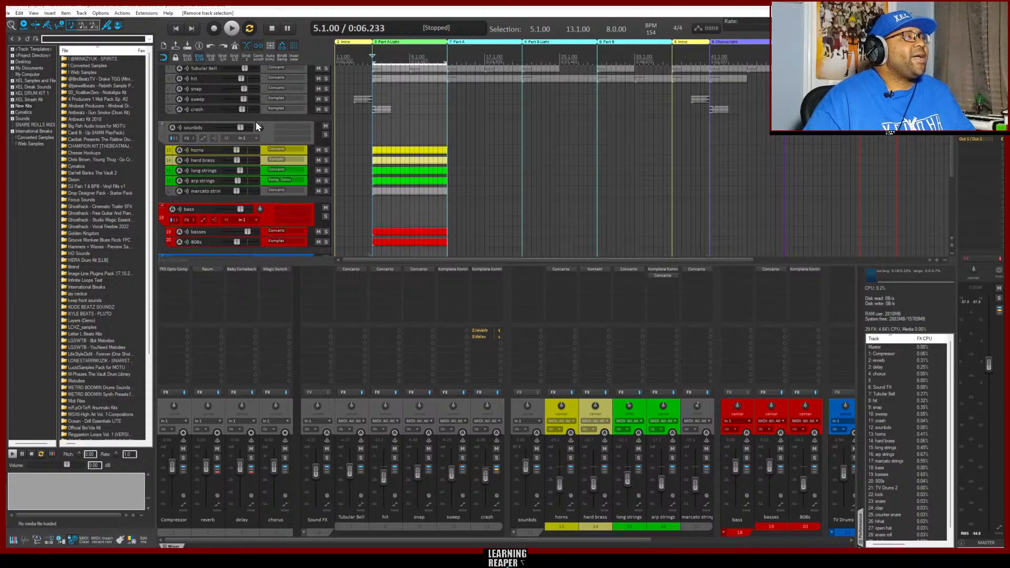
scroll(255, 122, "up", 2)
scroll(287, 135, "up", 1)
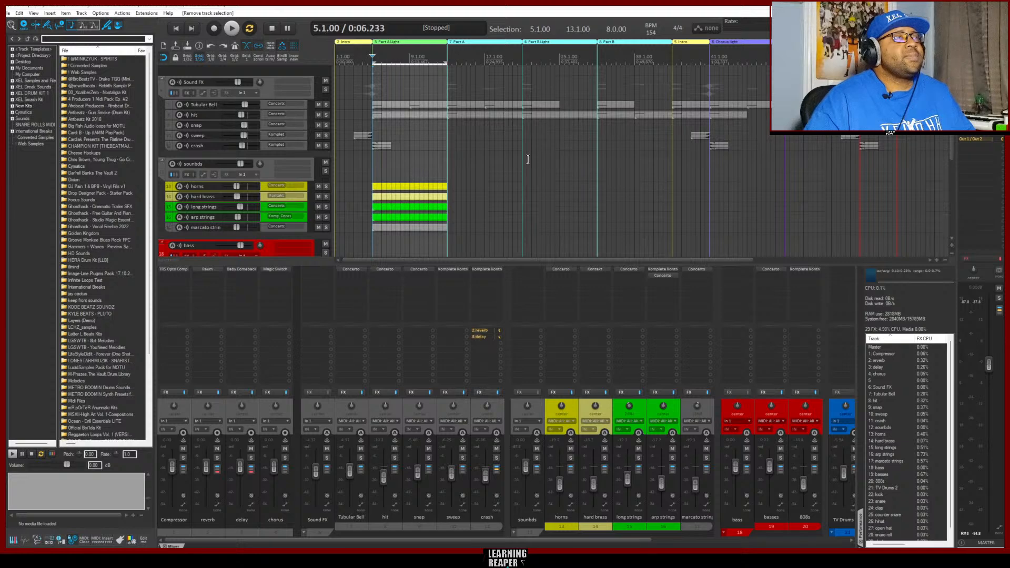
scroll(552, 159, "down", 12)
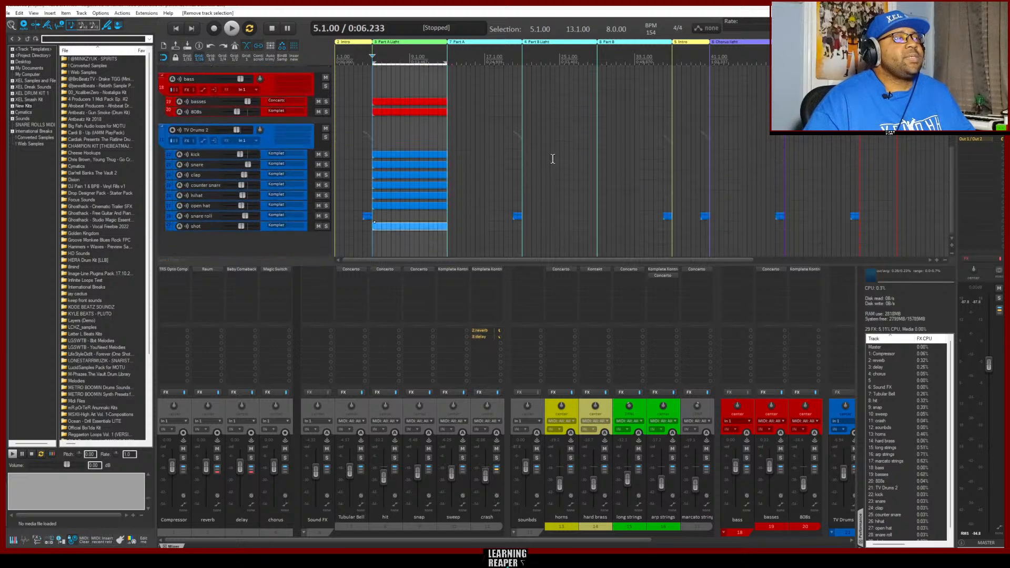
scroll(553, 159, "up", 12)
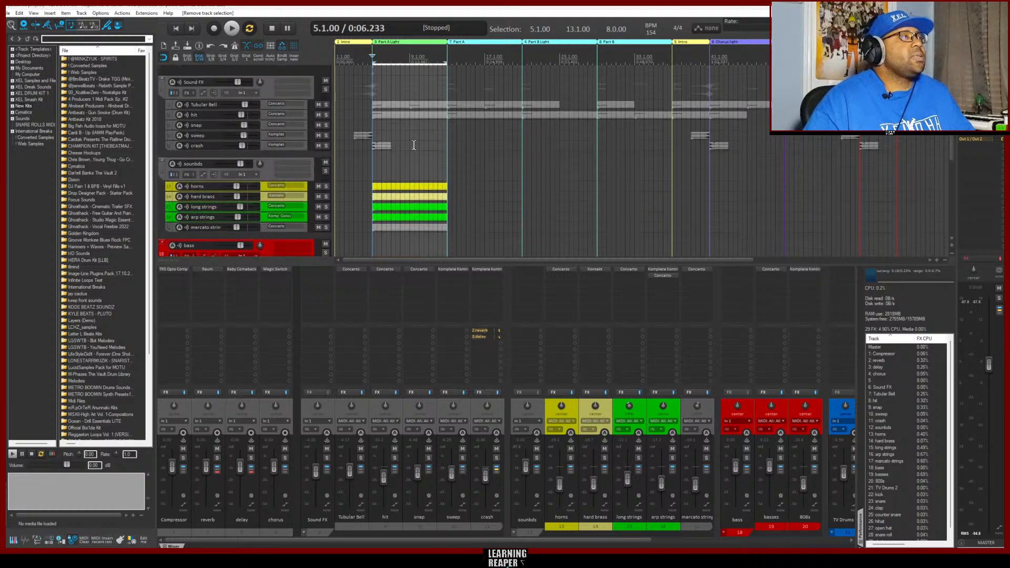
Save the project as a project template named XEL TV Film Trap Default 2.rpp, based on the existing Trap Default 1 name
left_click(8, 14)
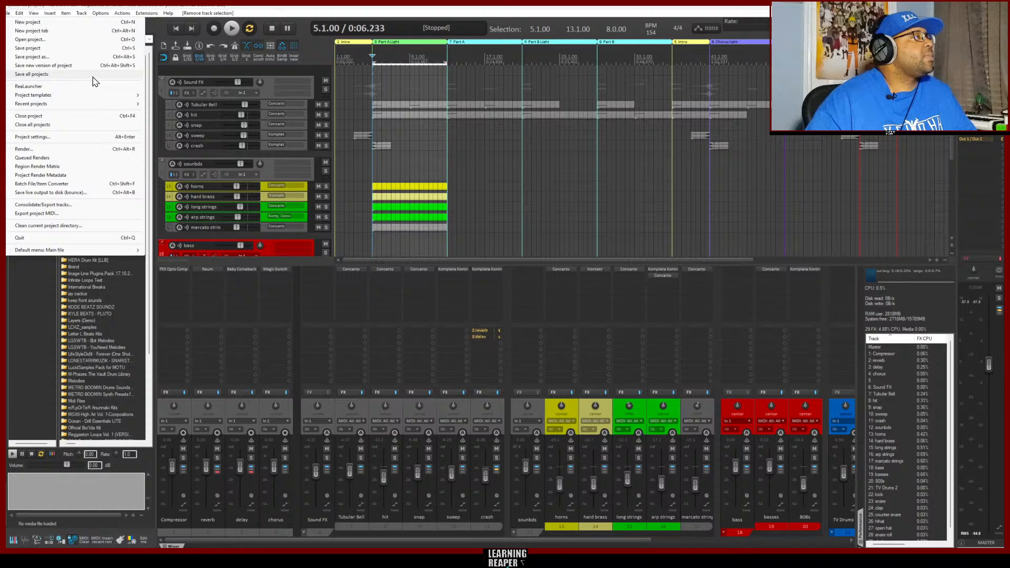
mouse_move(132, 95)
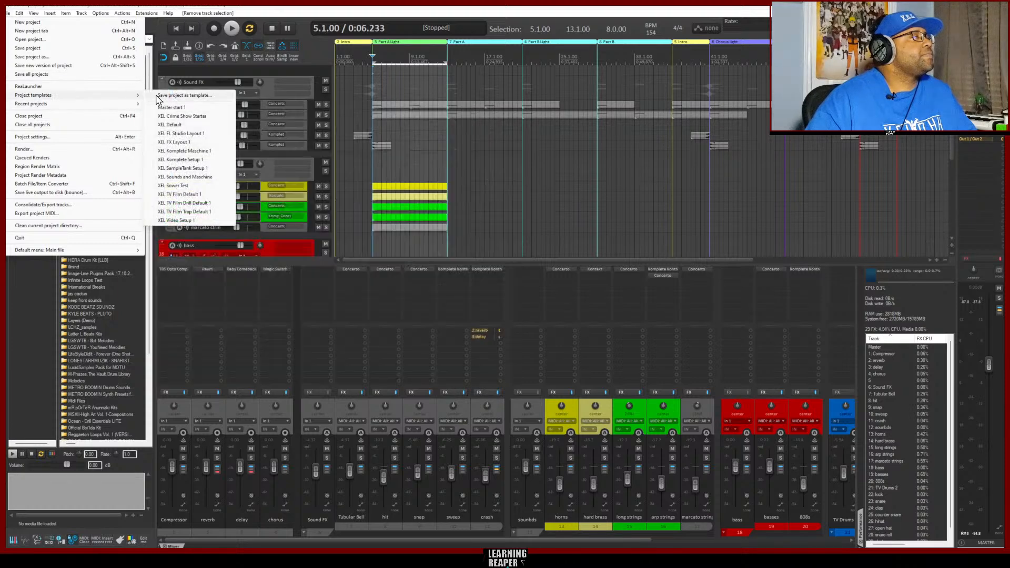
left_click(180, 95)
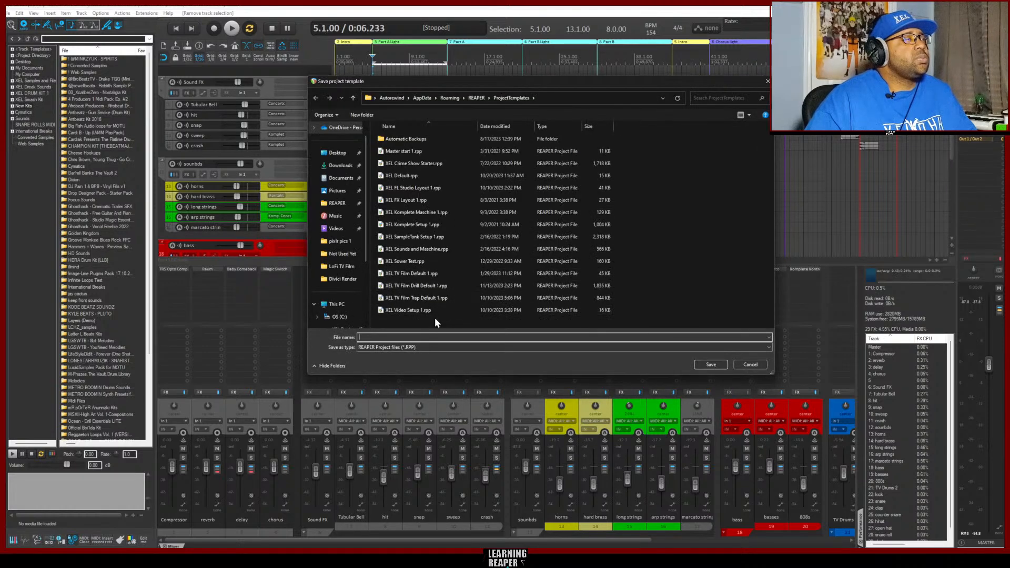
left_click(407, 299)
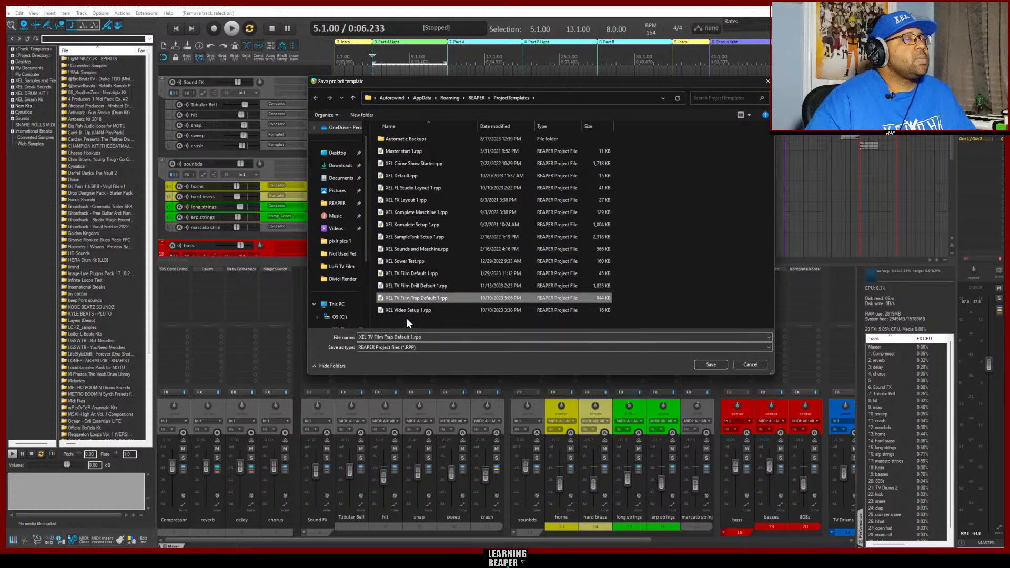
left_click(409, 338)
double_click(409, 338)
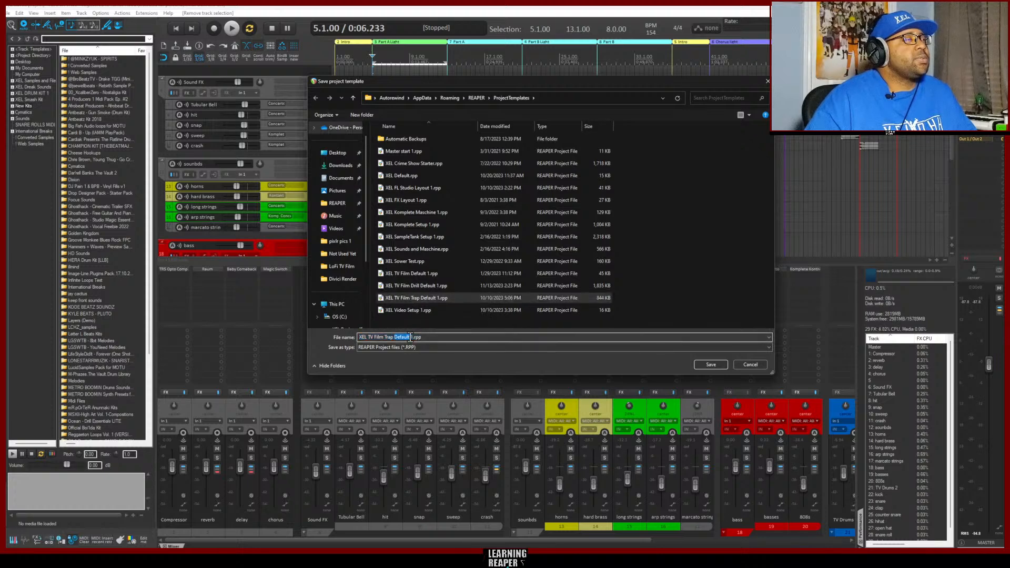
left_click(411, 339)
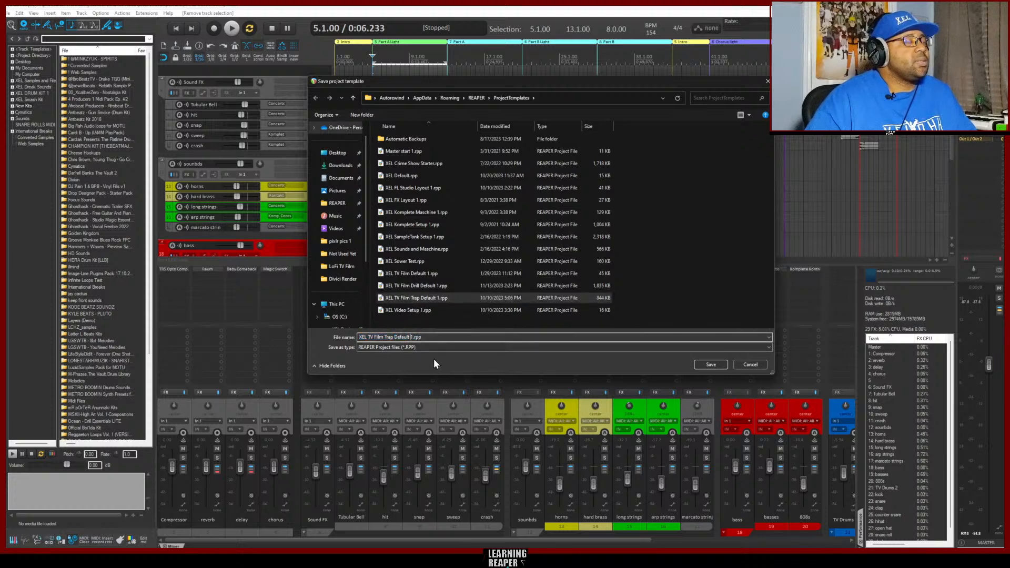
key("Delete")
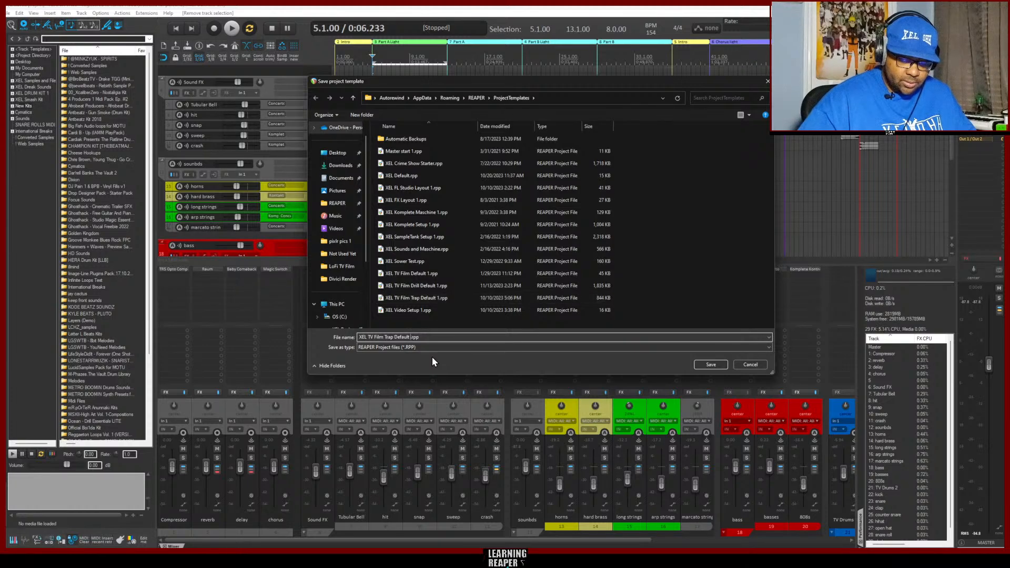
type("2")
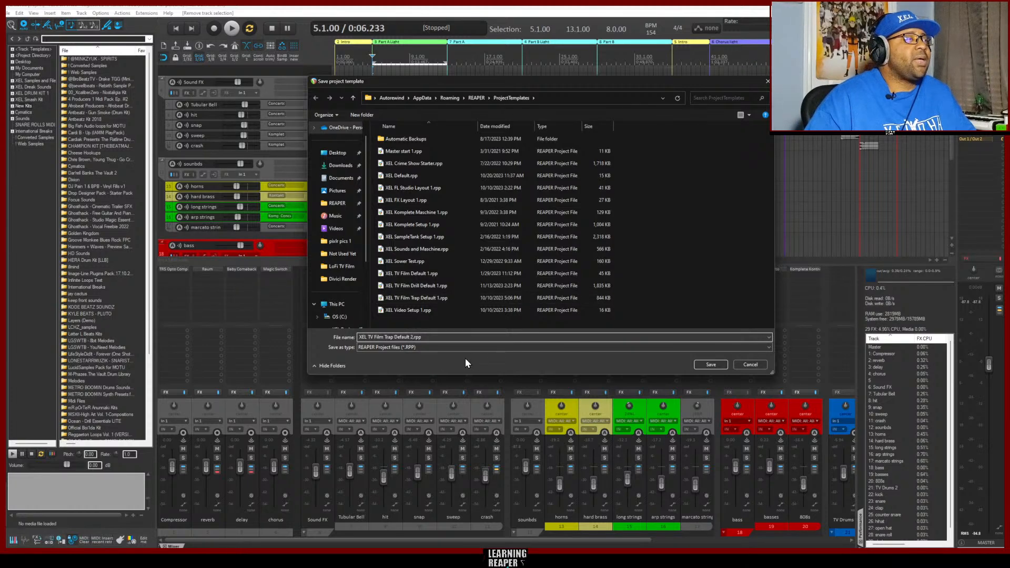
left_click(720, 364)
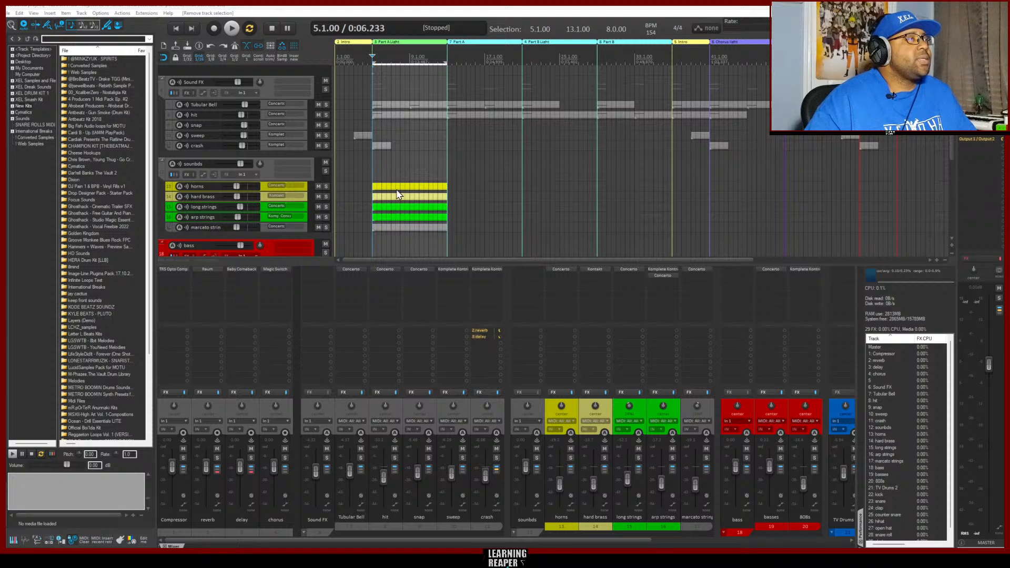
Select the horns through marcato strin tracks, reset the long strings volume to 0.00 dB, and clear the track selection
left_click(263, 187)
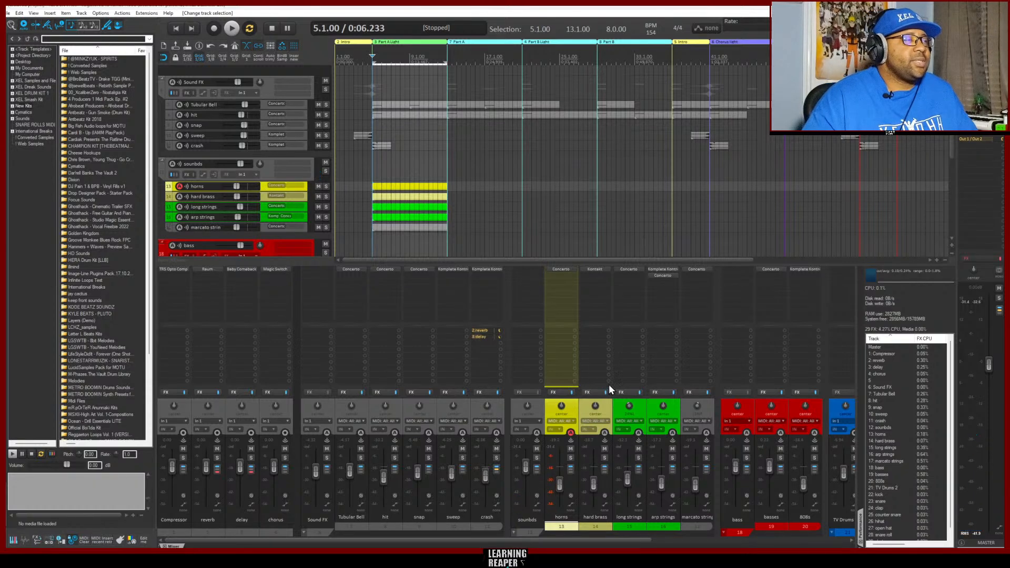
left_click(526, 468)
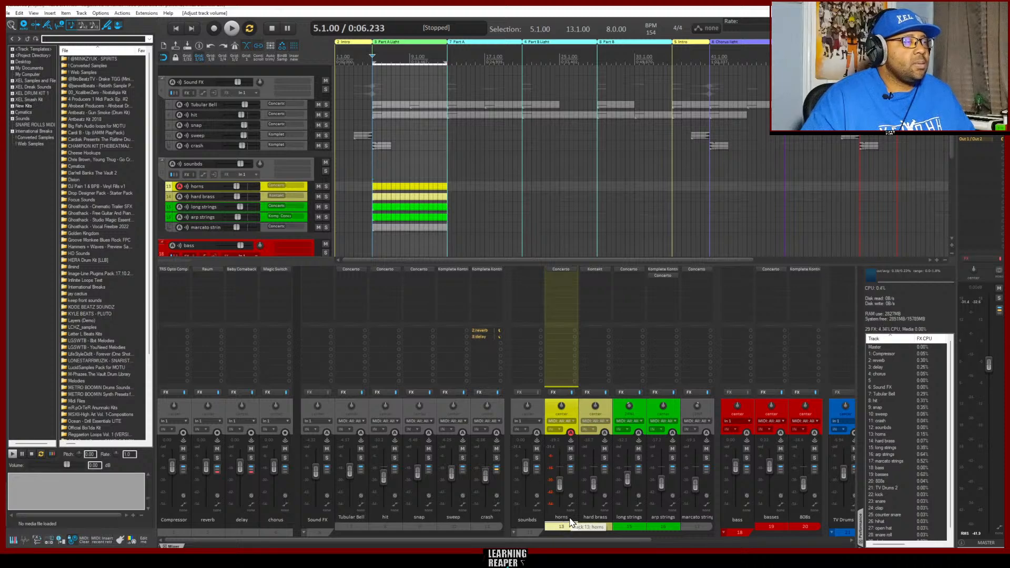
left_click(706, 520, "shift")
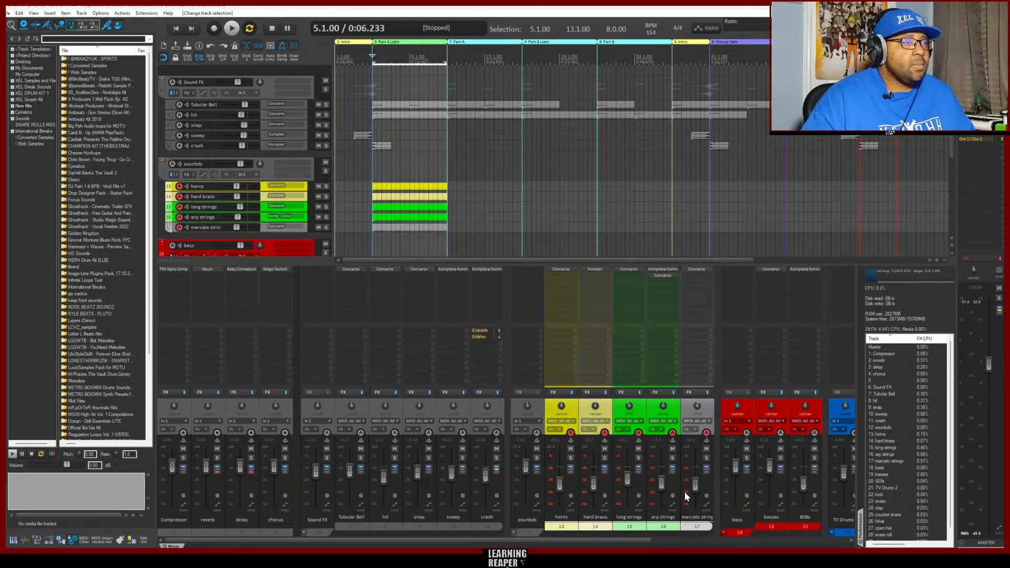
double_click(560, 484)
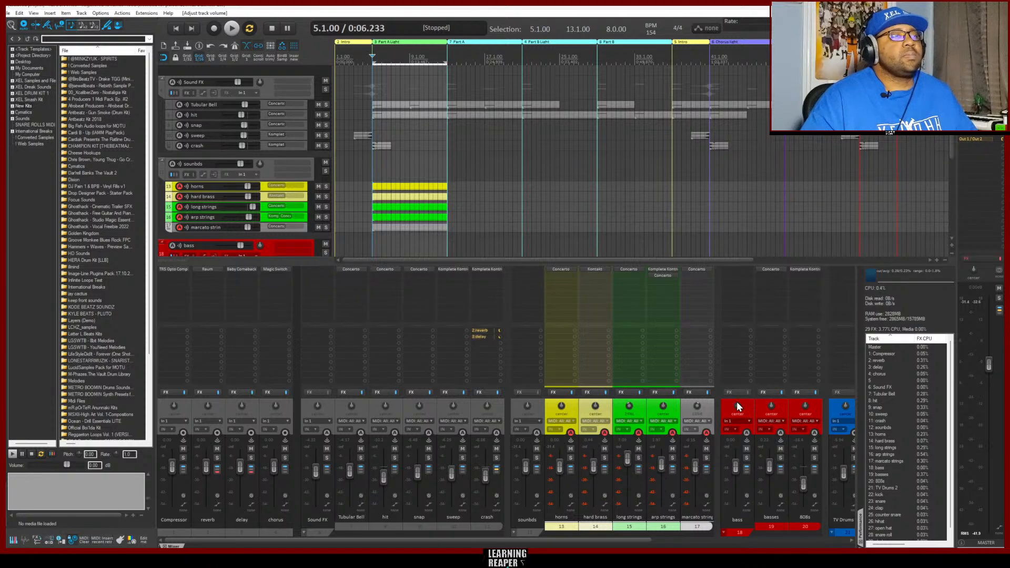
double_click(626, 459)
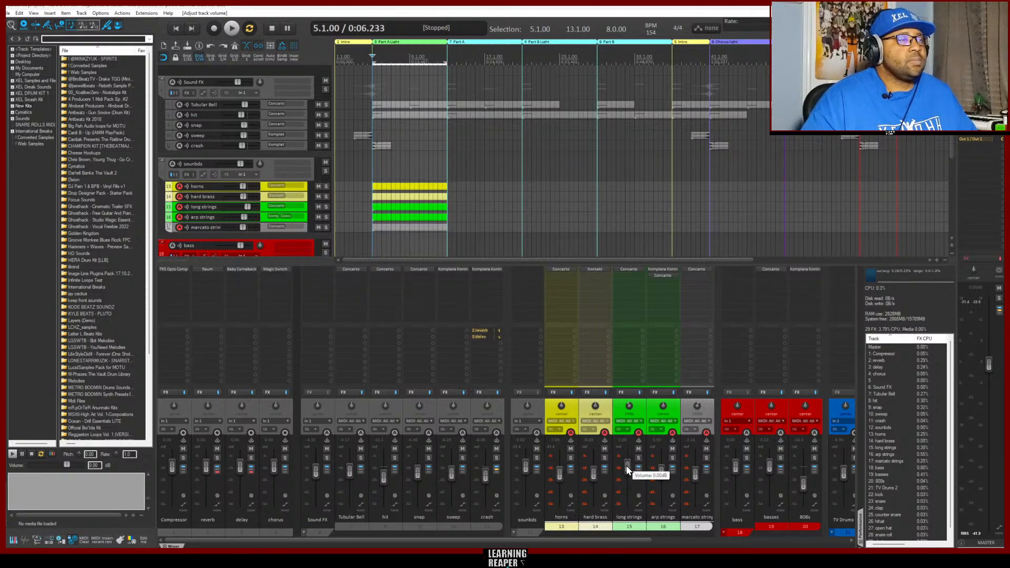
left_click(716, 461)
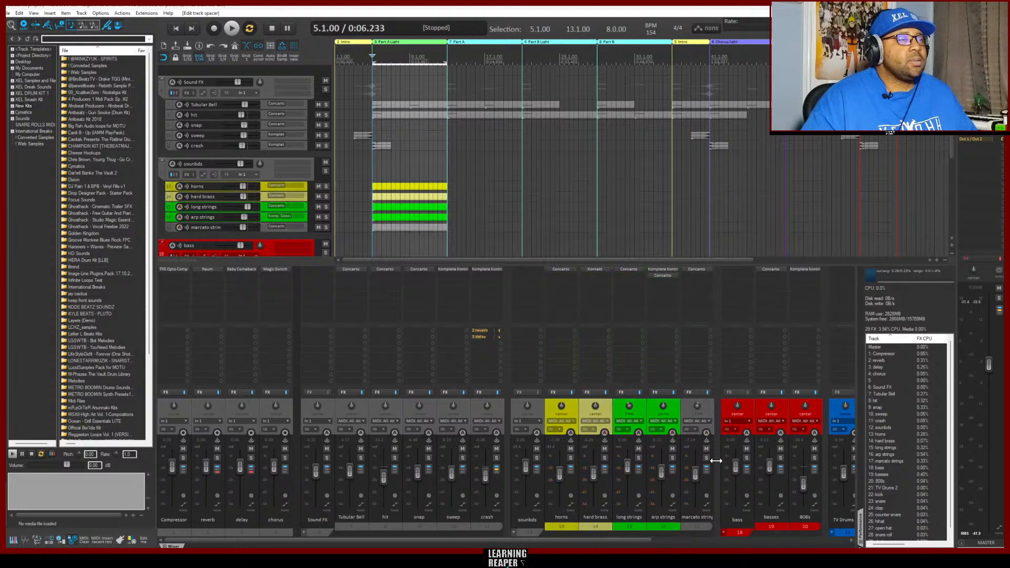
Reset the volumes of hard brass, horns, arp strings, marcato strin, 808s and TV Drums 2 to 0.00 dB
double_click(593, 473)
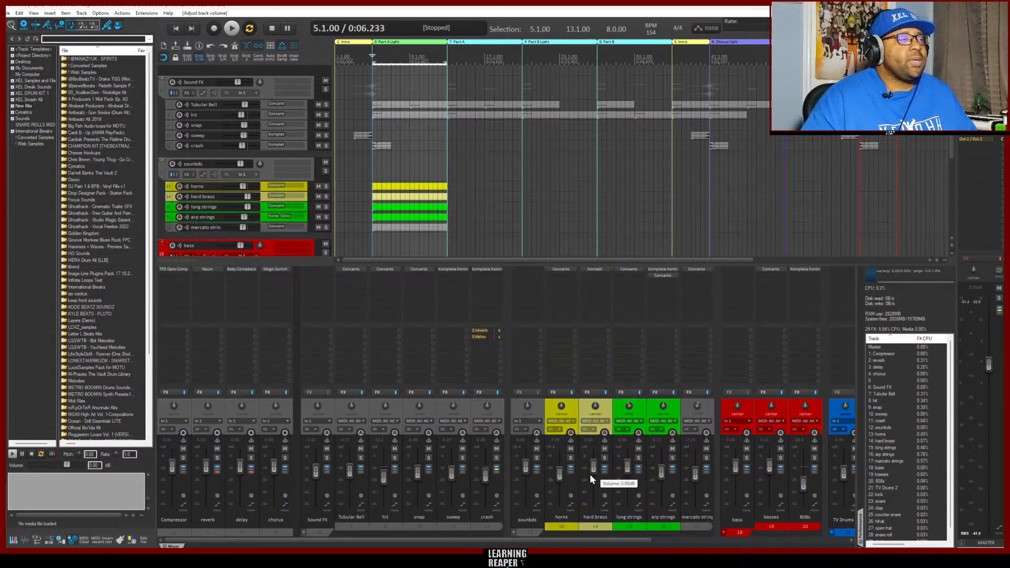
double_click(560, 477)
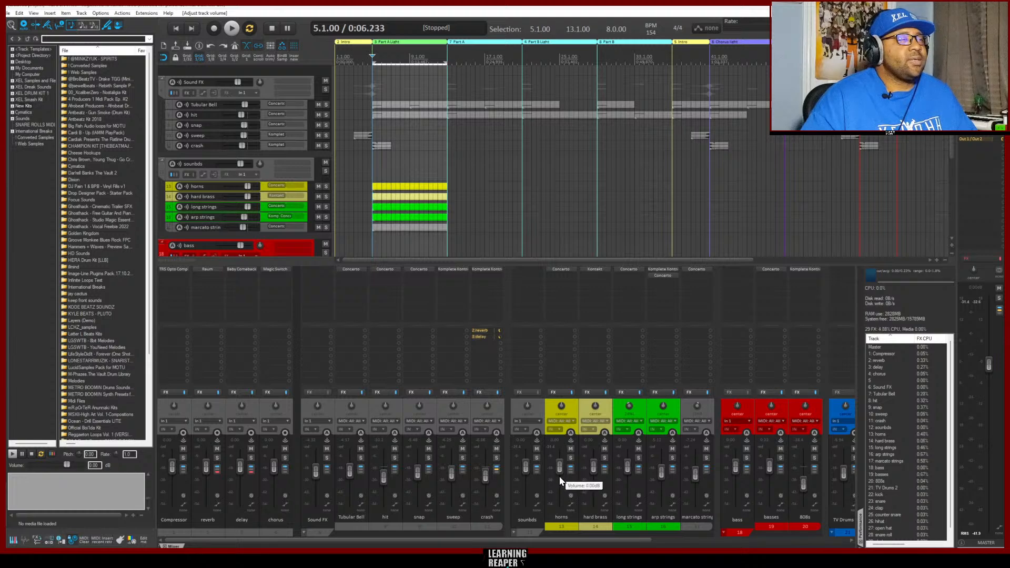
double_click(660, 471)
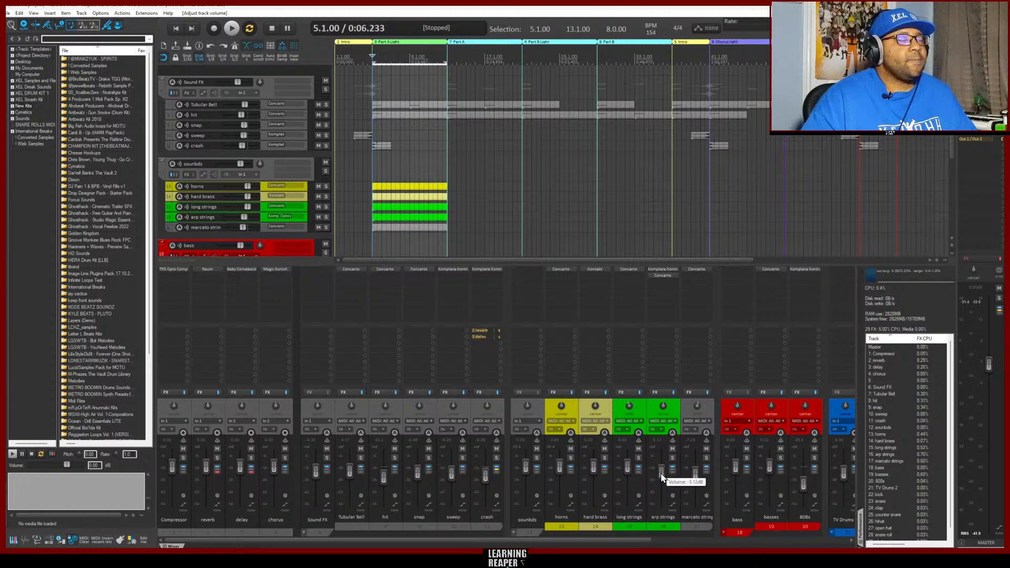
double_click(696, 473)
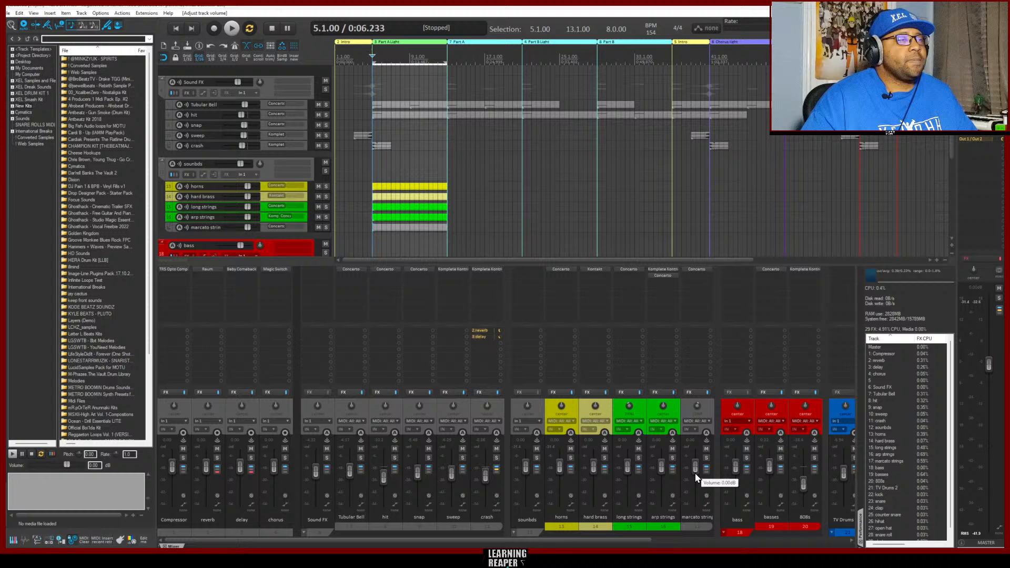
double_click(804, 484)
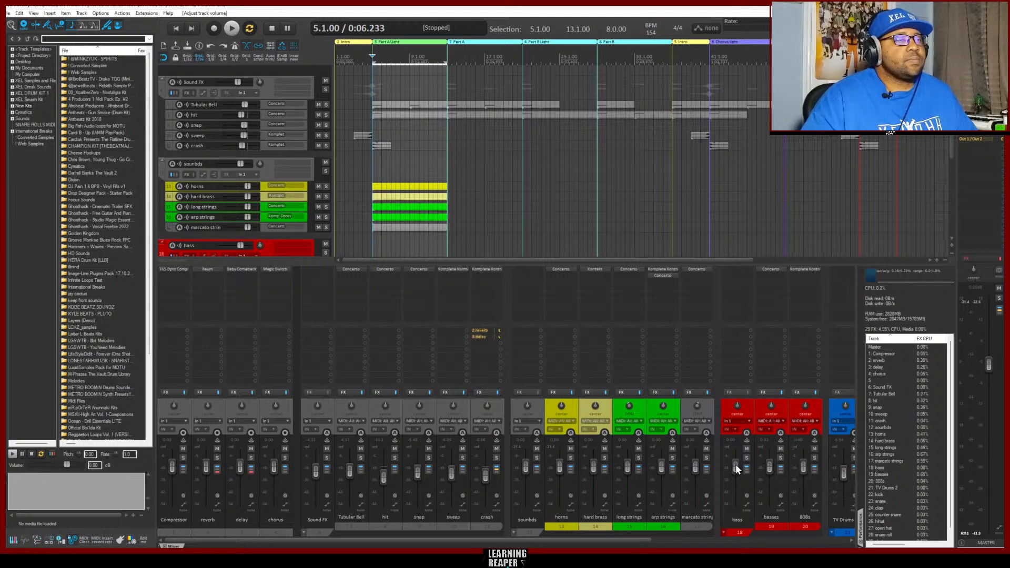
double_click(843, 472)
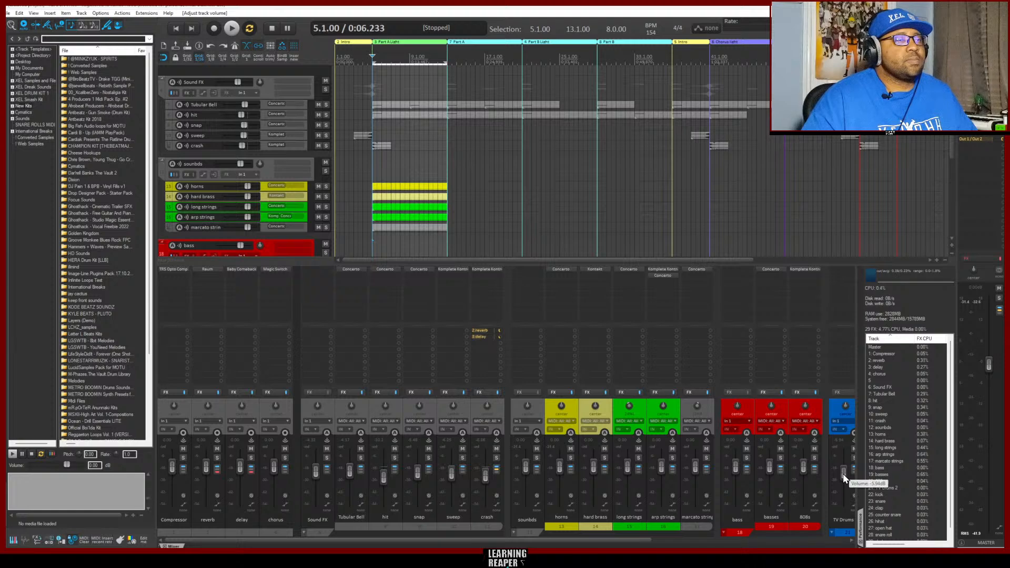
Reset the volumes of Sound FX and its child tracks Tubular Bell, hit, snap, sweep and crash to 0.00 dB
double_click(316, 474)
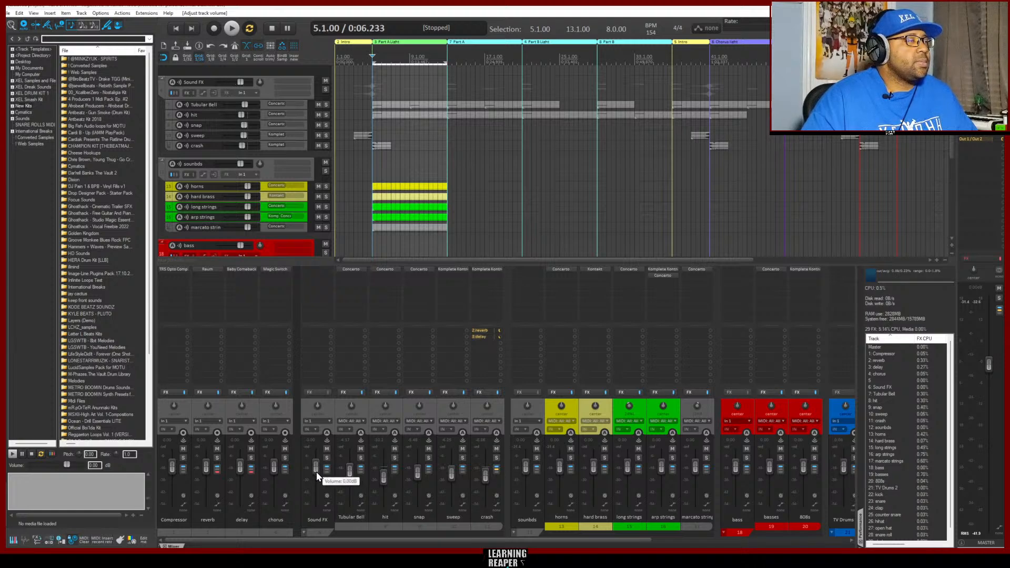
double_click(350, 473)
double_click(383, 477)
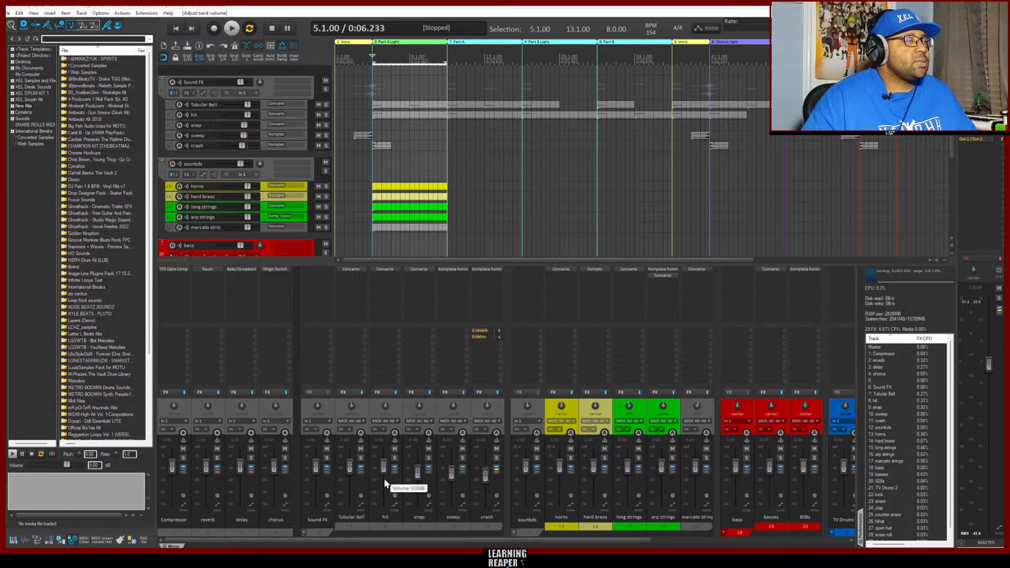
double_click(415, 475)
double_click(451, 476)
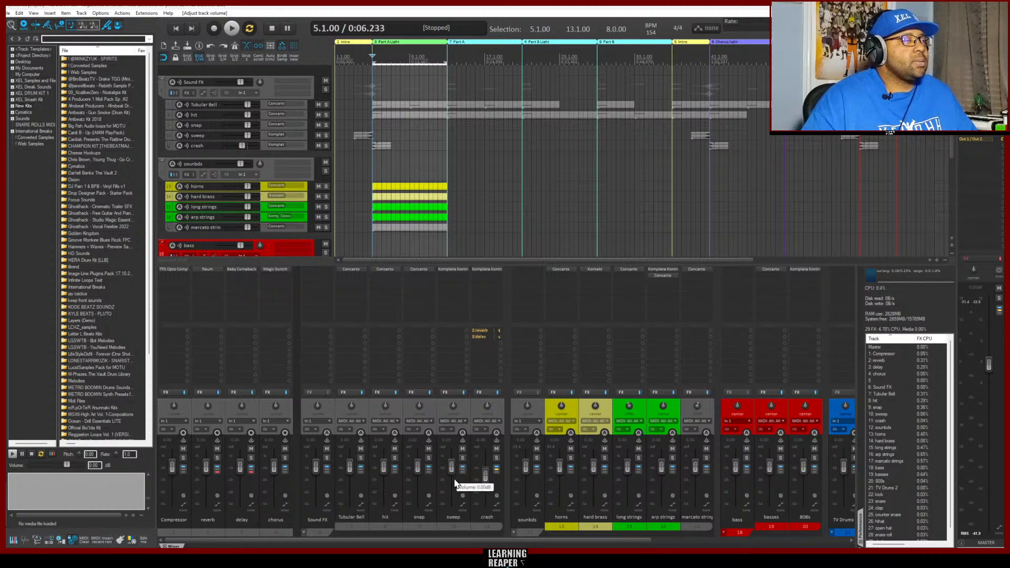
double_click(485, 476)
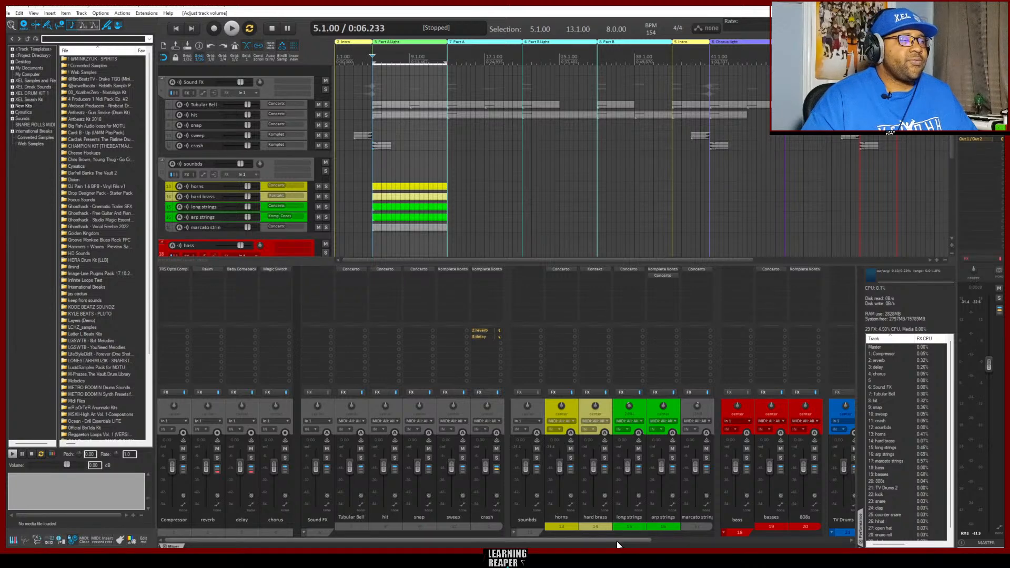
Reset the volumes of the TV Drums 2 child tracks from kick through snare roll to 0.00 dB
left_click_drag(616, 542, 817, 542)
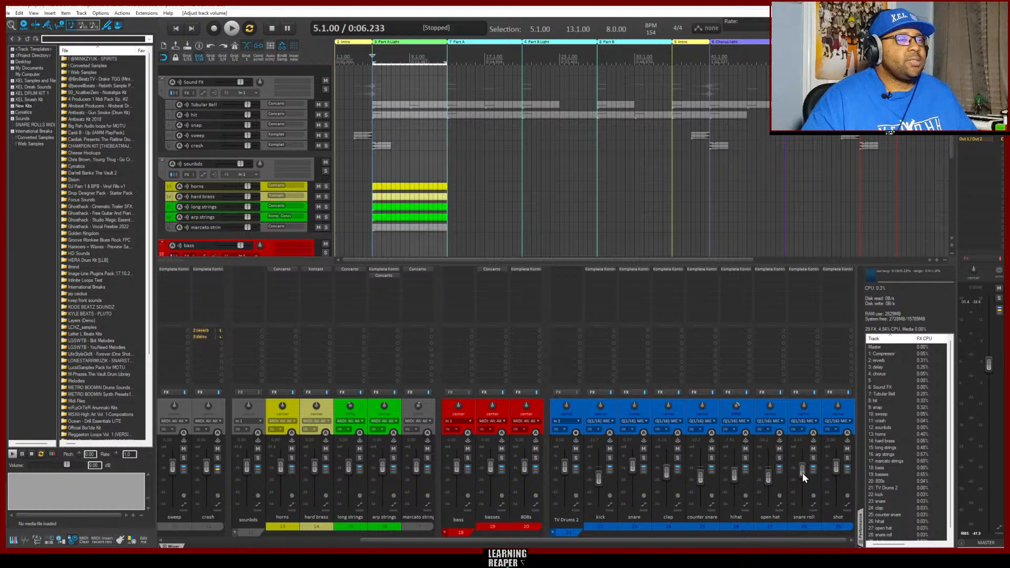
double_click(768, 476)
double_click(735, 476)
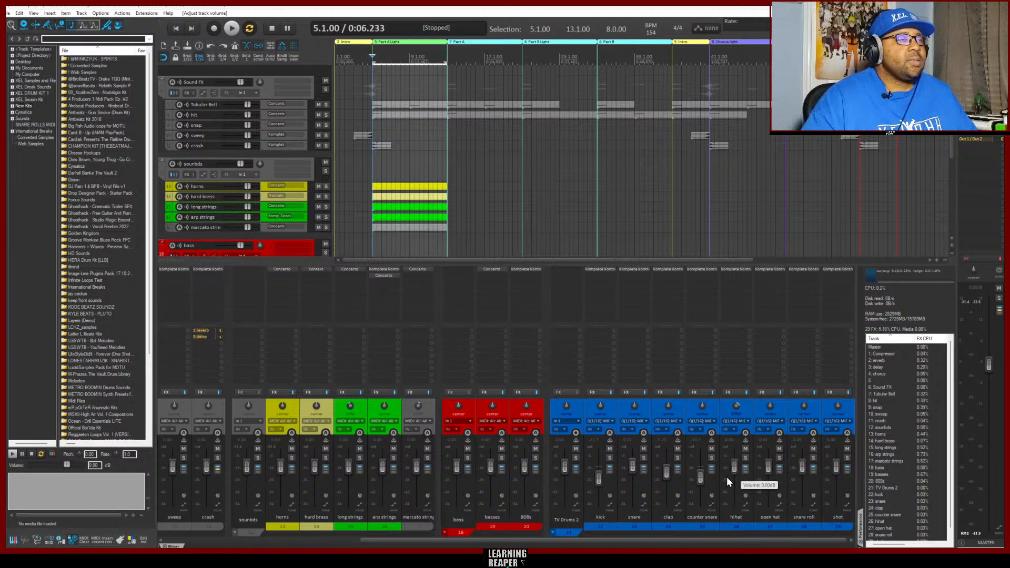
left_click_drag(701, 479, 700, 481)
double_click(700, 480)
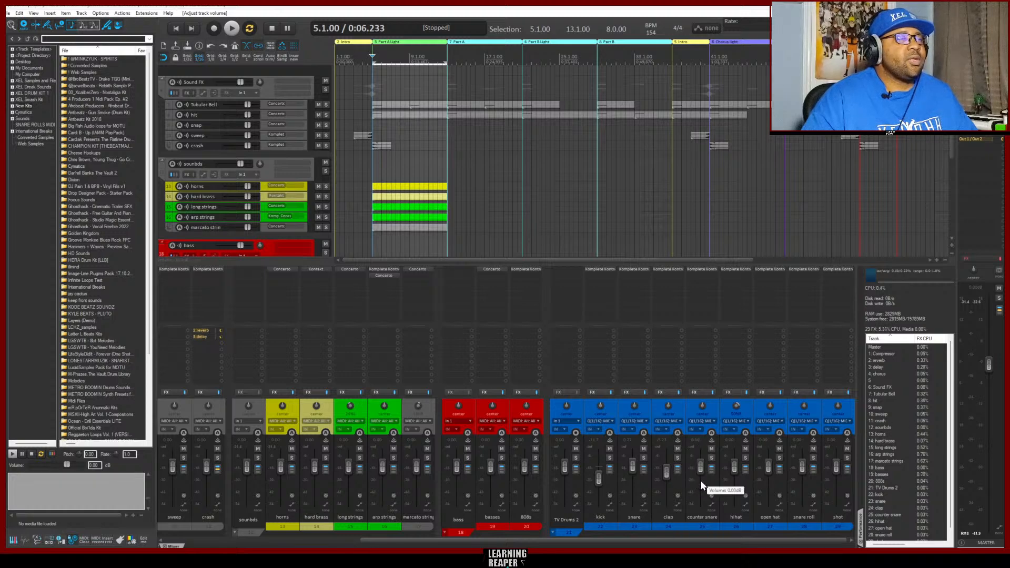
double_click(665, 472)
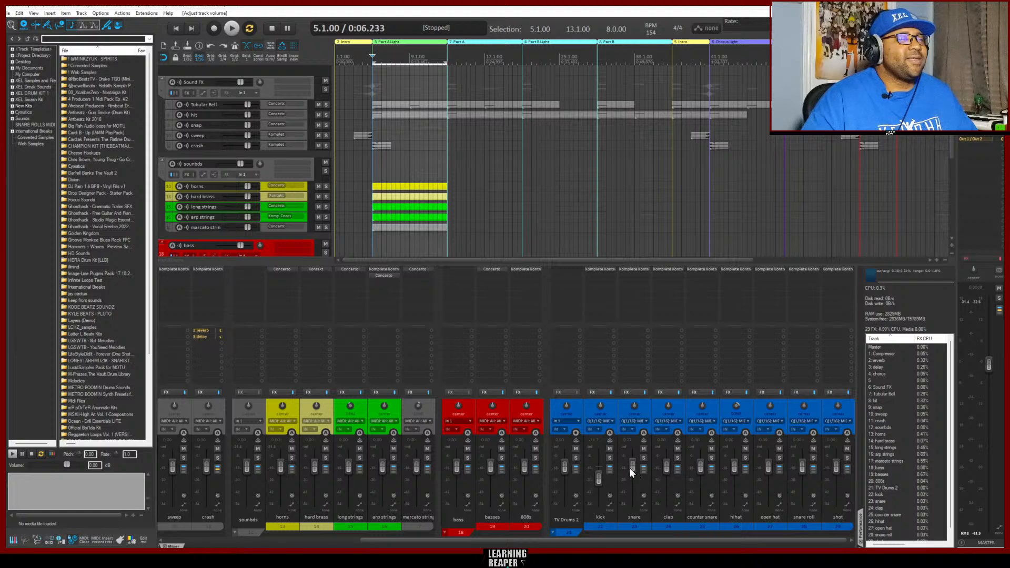
double_click(599, 480)
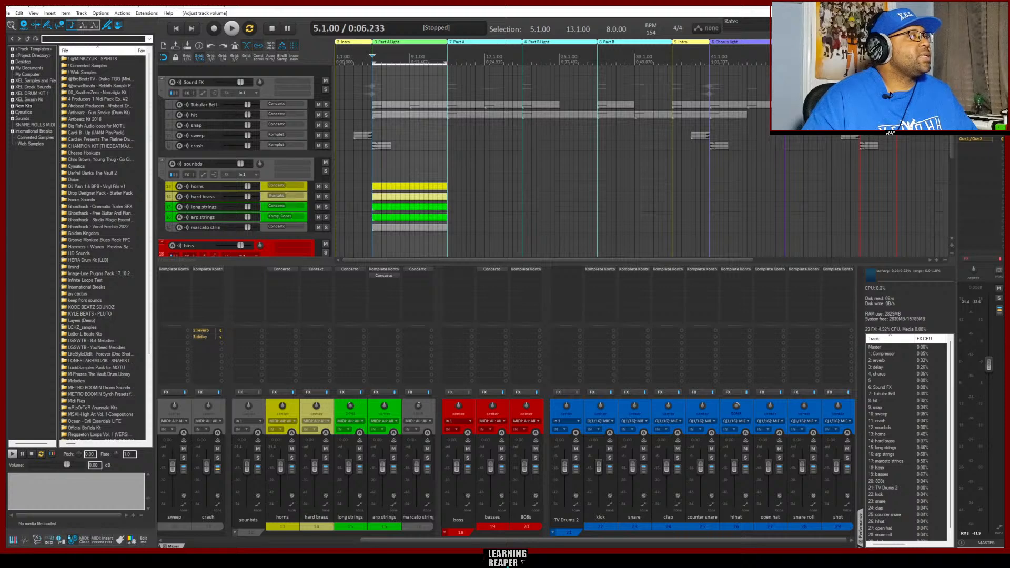
Save the project as a template again, replacing the existing XEL TV Film Trap Default 2.rpp
left_click(7, 14)
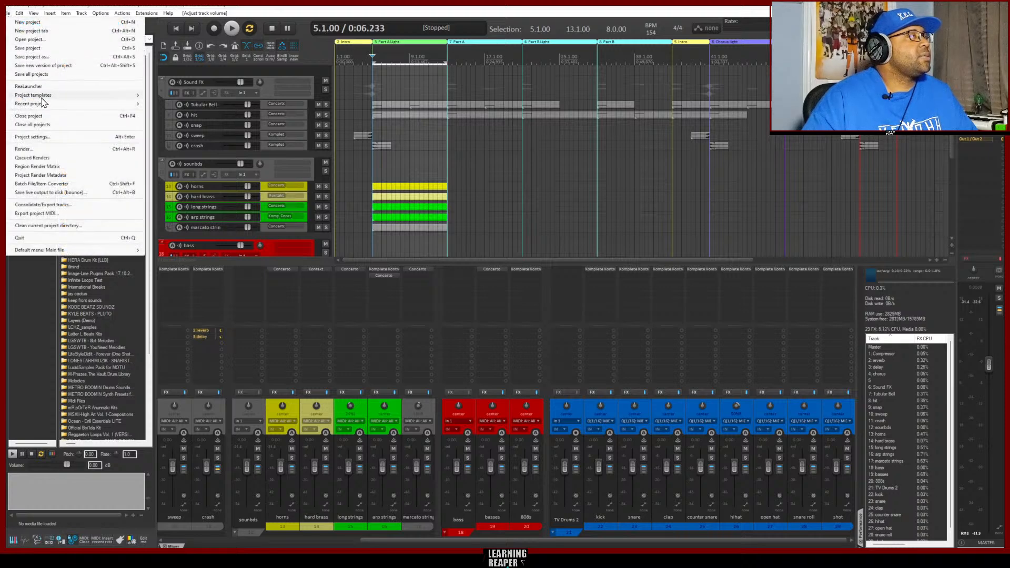
mouse_move(100, 100)
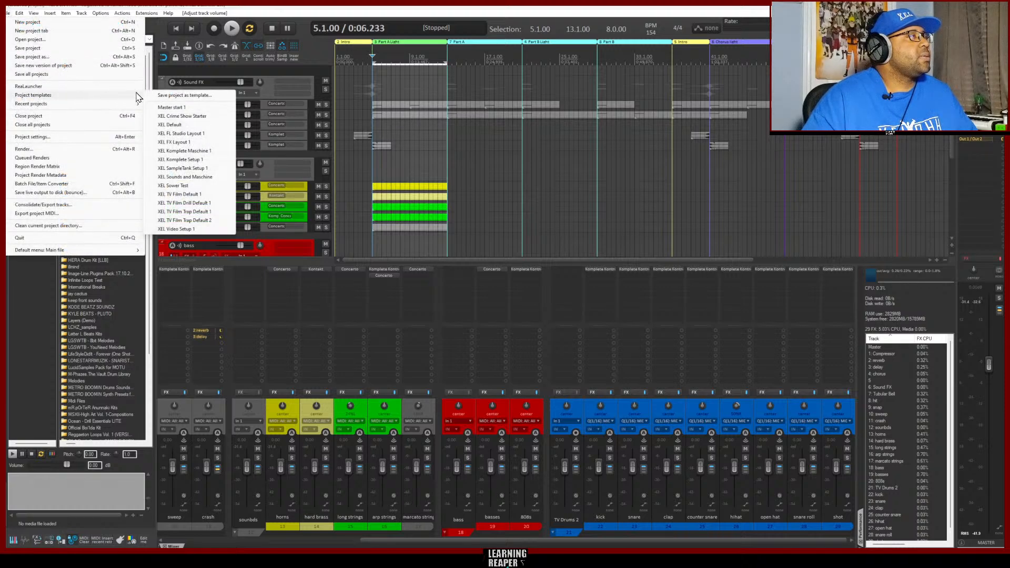
left_click(185, 94)
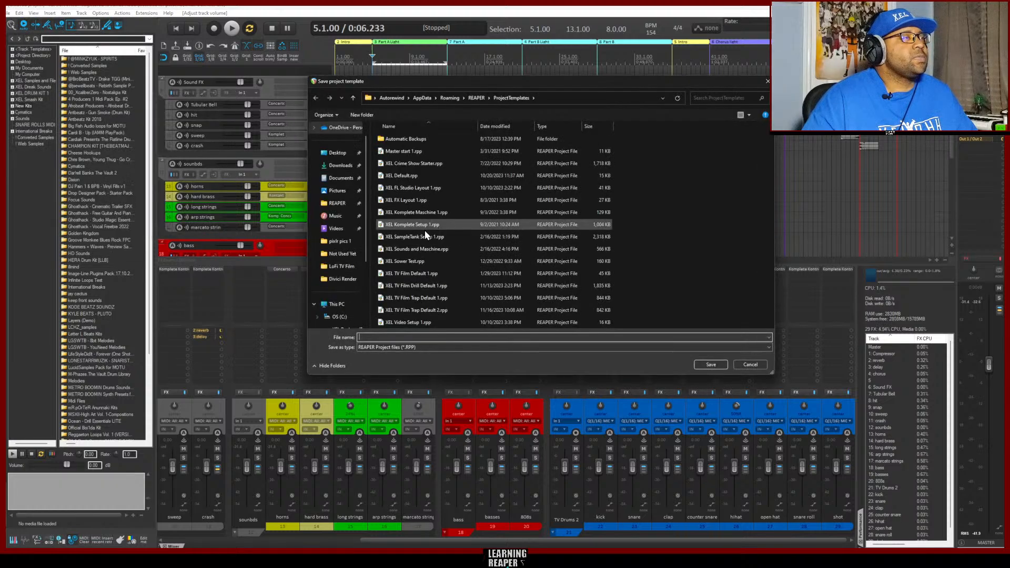
left_click(428, 311)
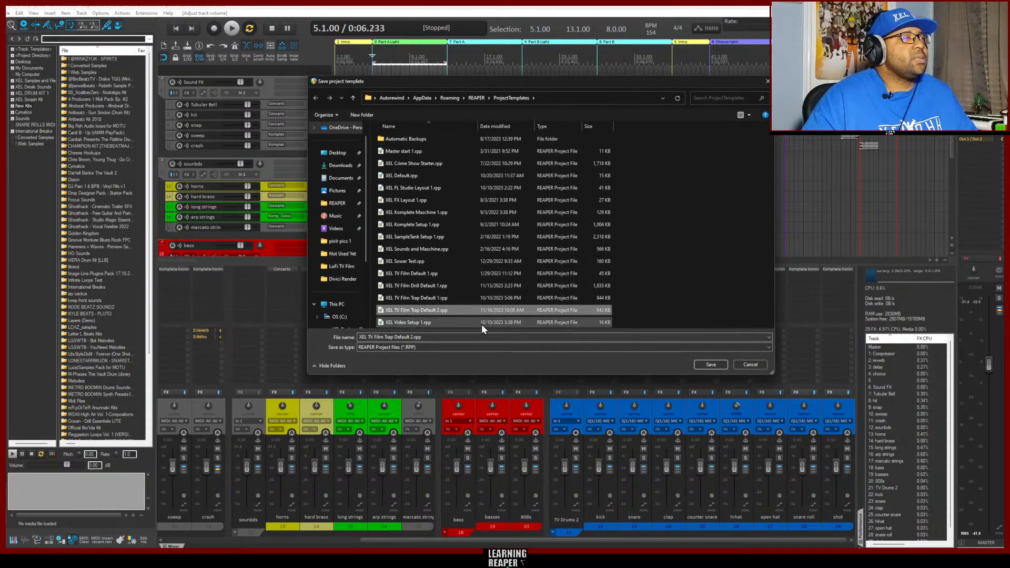
left_click(717, 367)
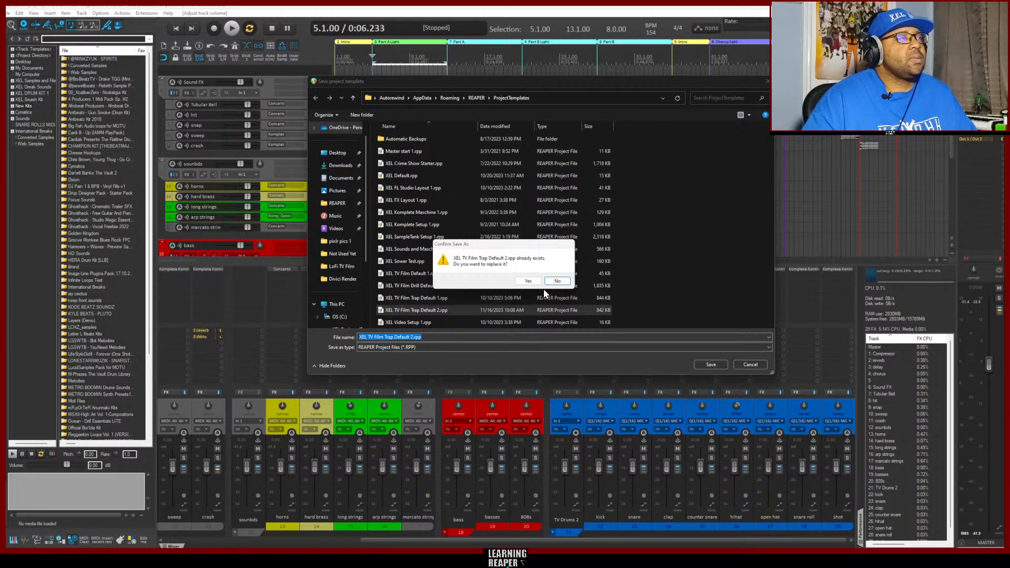
left_click(528, 280)
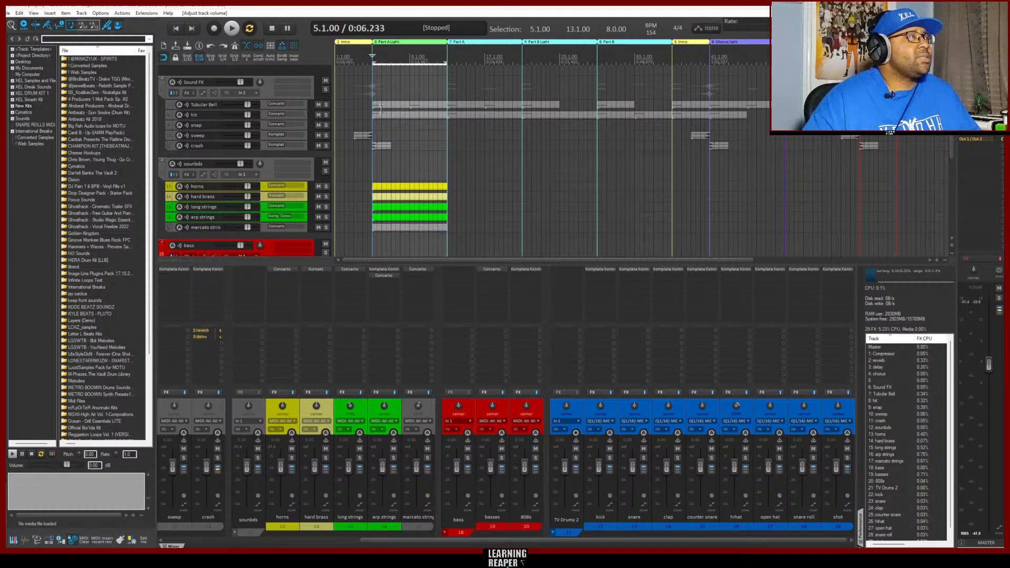
scroll(362, 115, "down", 1)
scroll(361, 115, "down", 10)
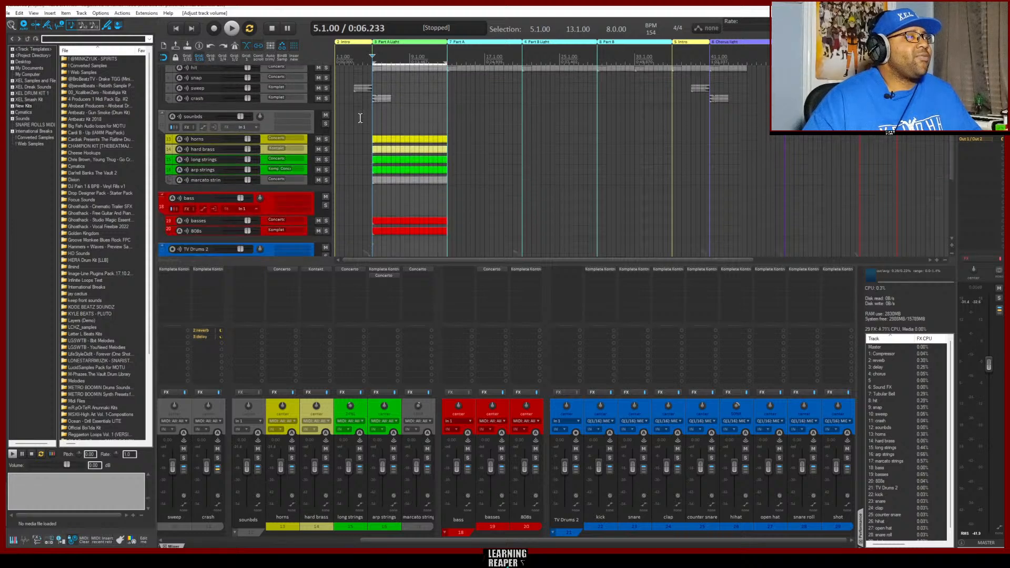
Arm the horns track for recording and mute the Tubular Bell and hit tracks
scroll(360, 120, "up", 11)
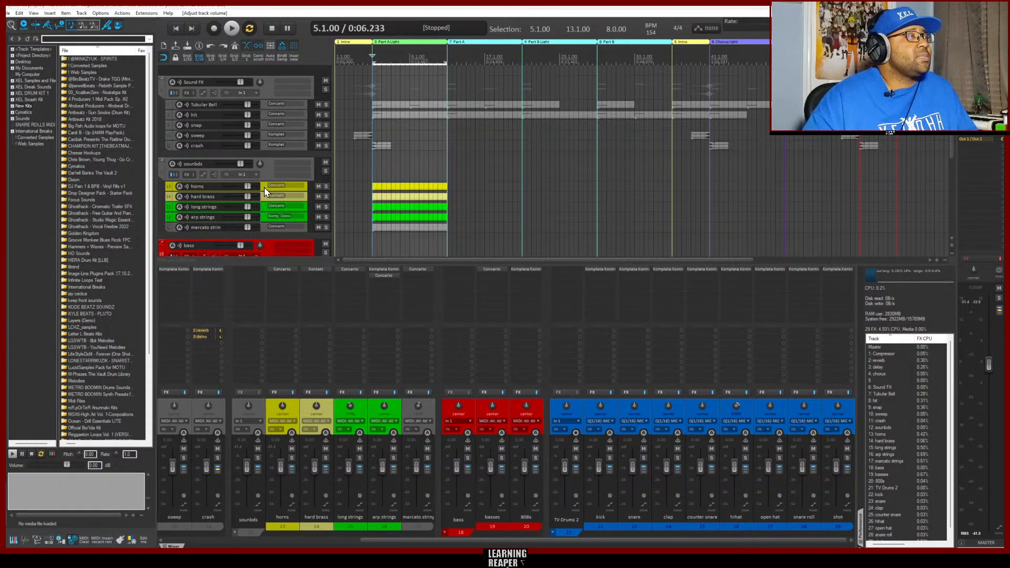
left_click(266, 190)
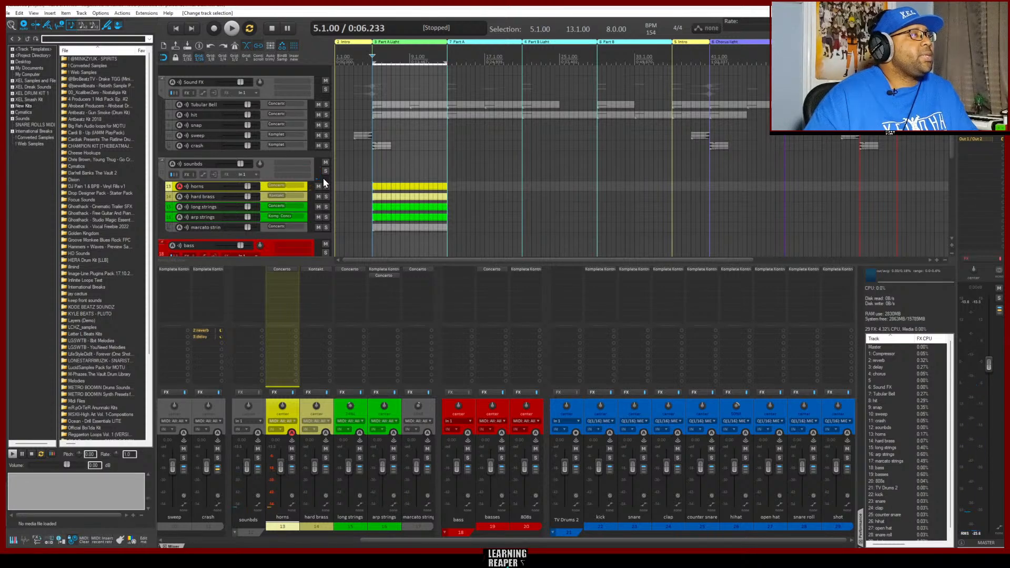
left_click(318, 104)
left_click(318, 115)
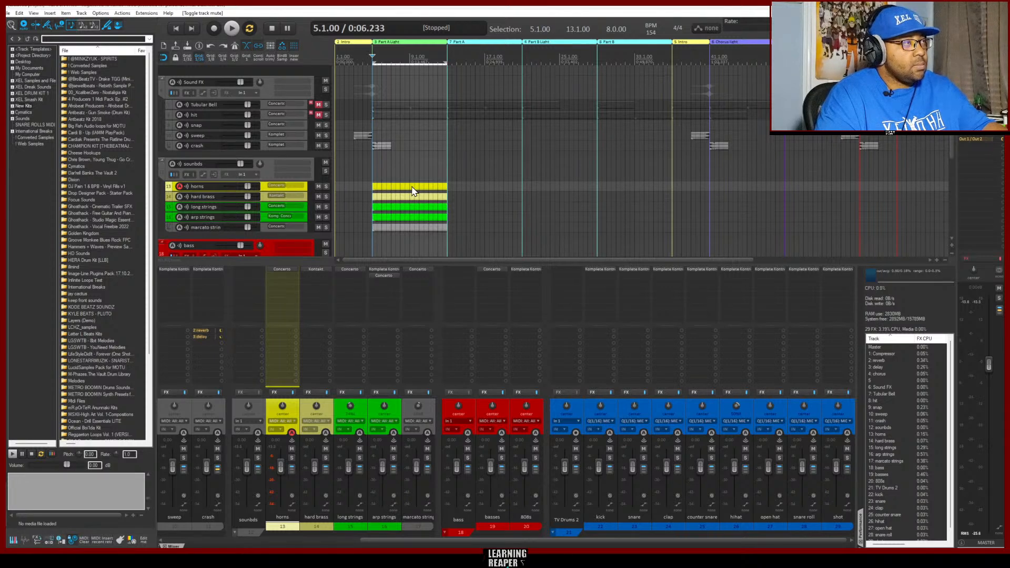
key("ctrl+r")
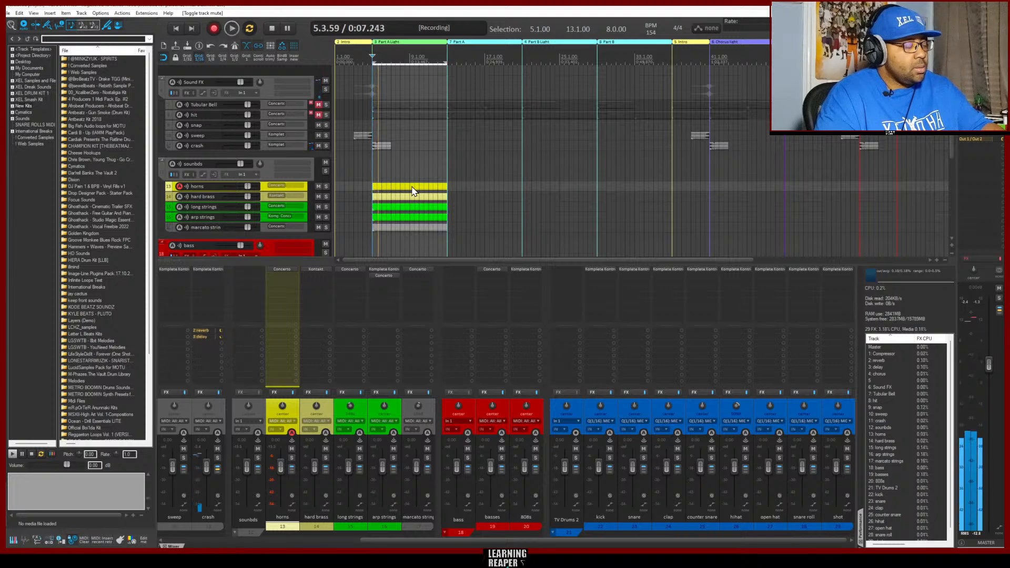
key("space")
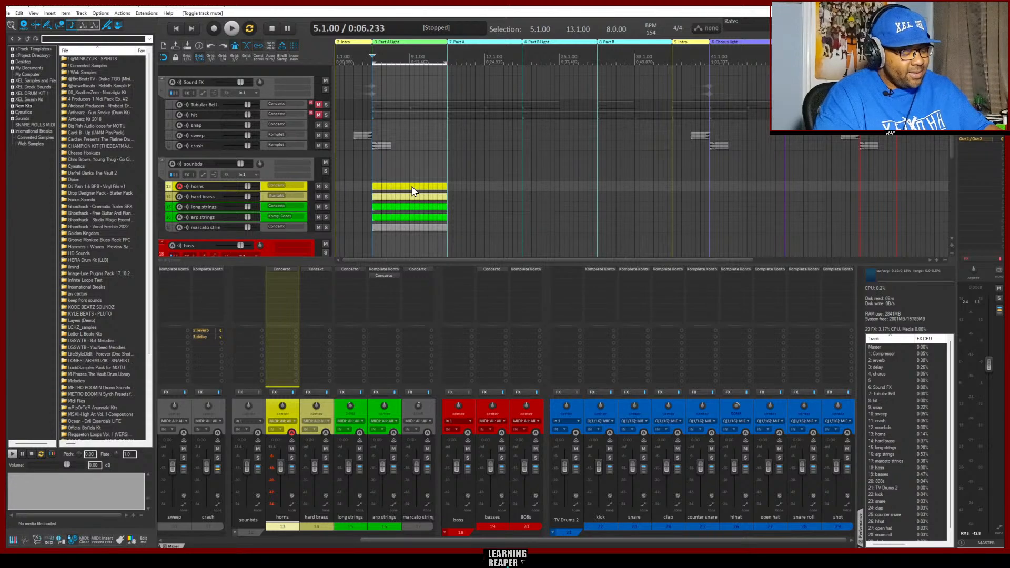
key("ctrl+r")
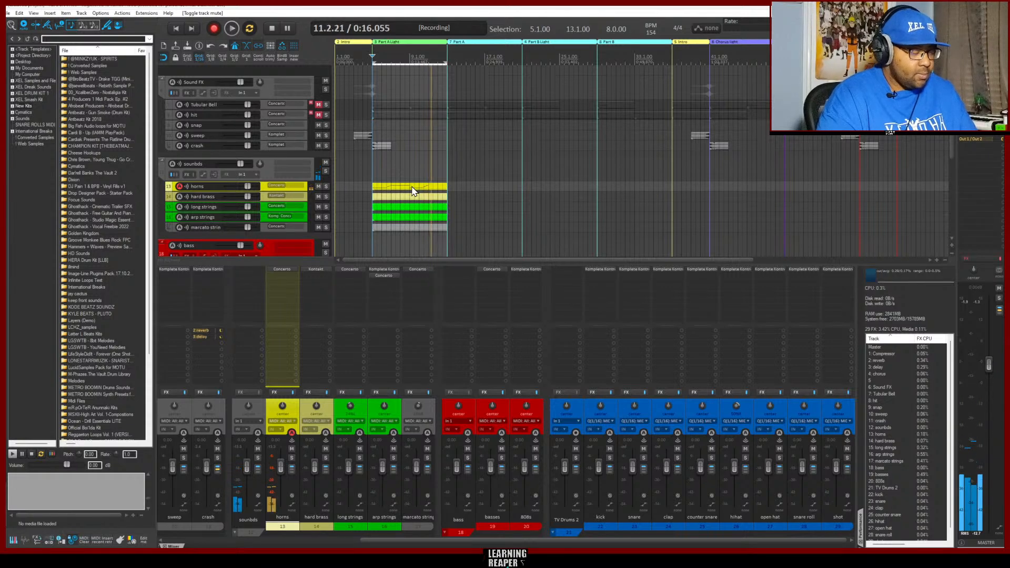
key("space")
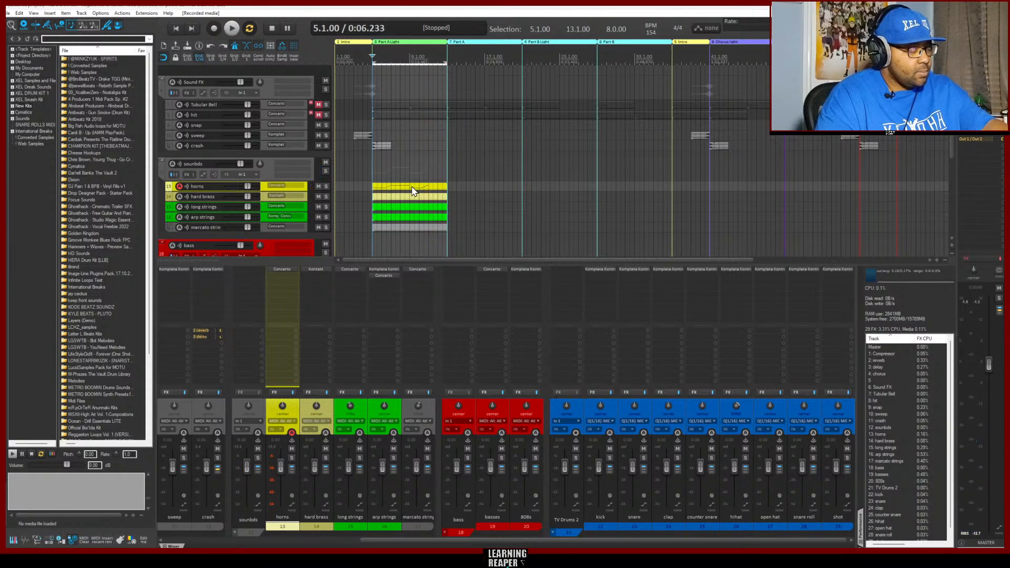
key("ctrl+r")
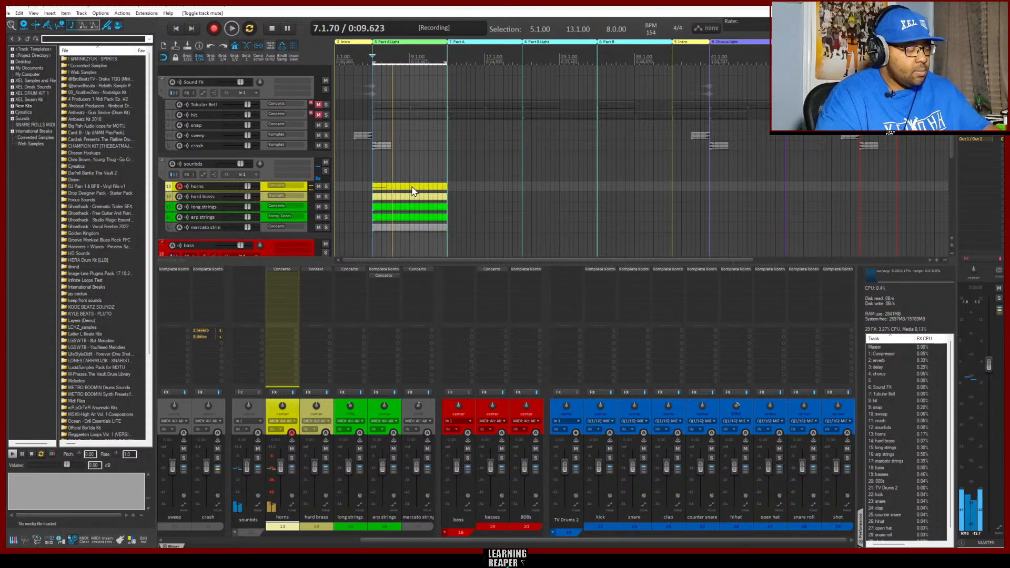
key("space")
key("ctrl+z")
Record a new horn melody over the Part A Light section, play it back and open the take in the MIDI editor
key("ctrl+r")
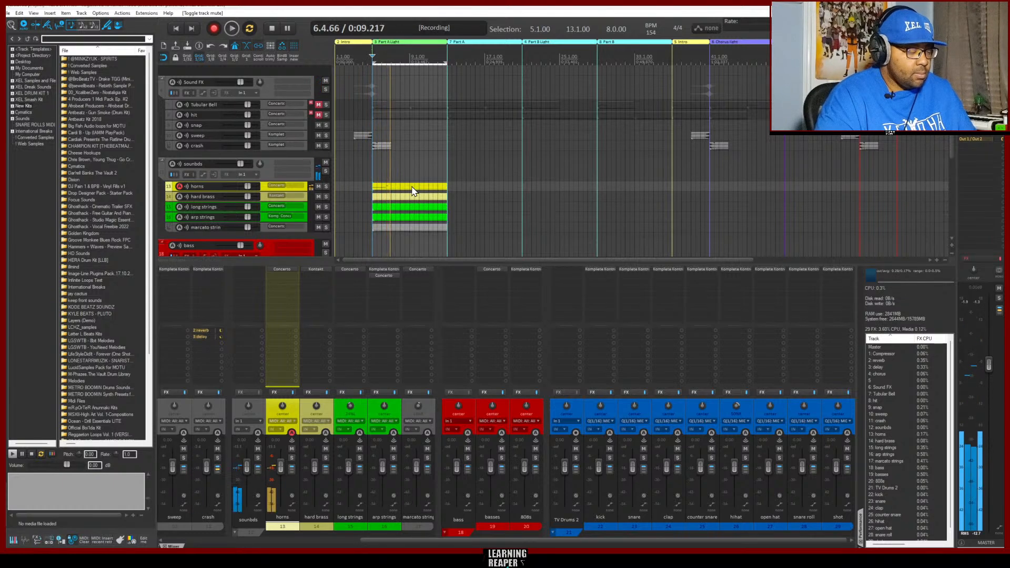
key("space")
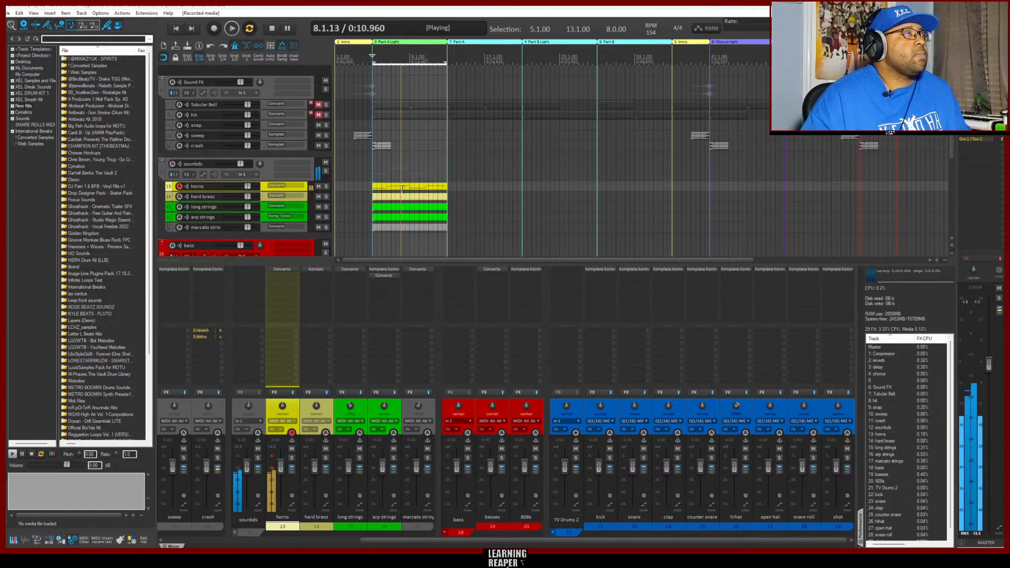
double_click(397, 190)
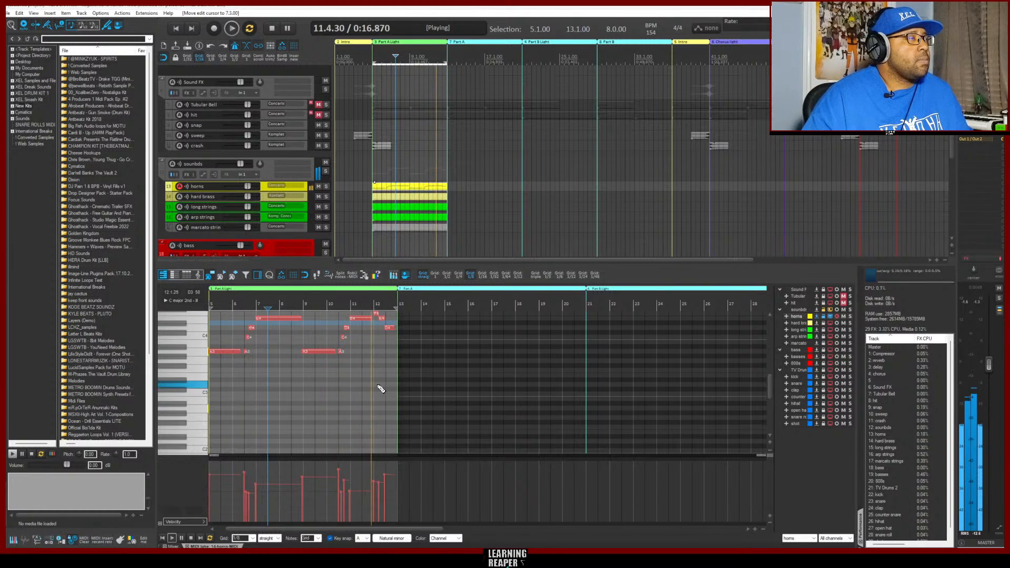
Set the MIDI grid to 1/16 and quantize all horn notes to the grid in position and length at 100% strength
scroll(390, 396, "up", 2)
scroll(388, 396, "up", 1)
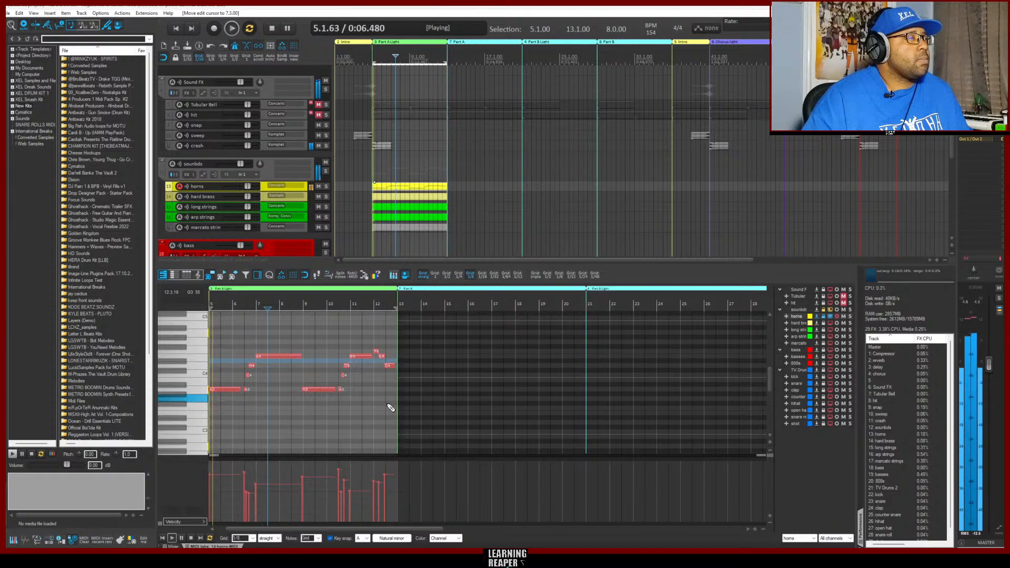
left_click(482, 274)
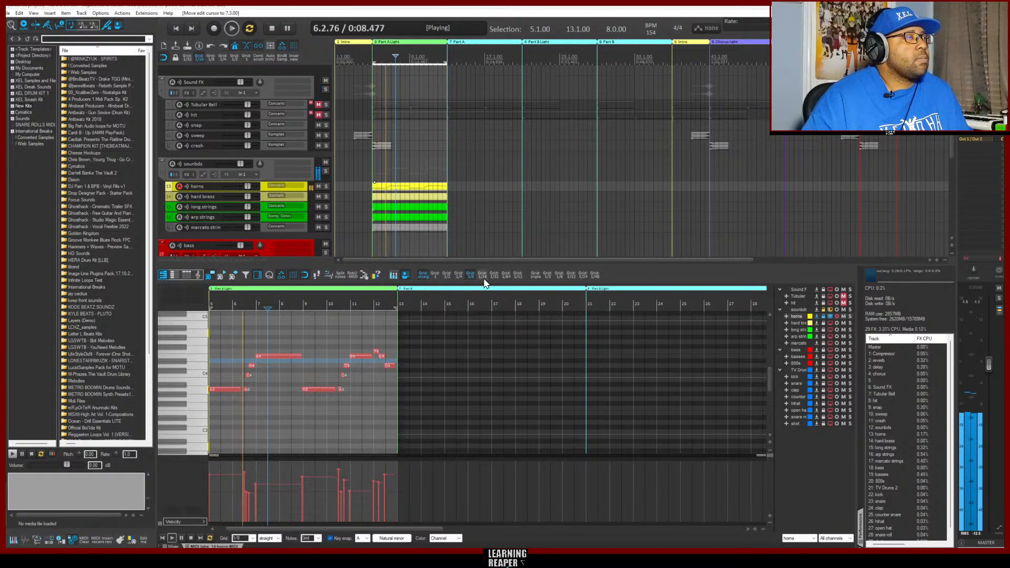
left_click_drag(400, 408, 210, 337)
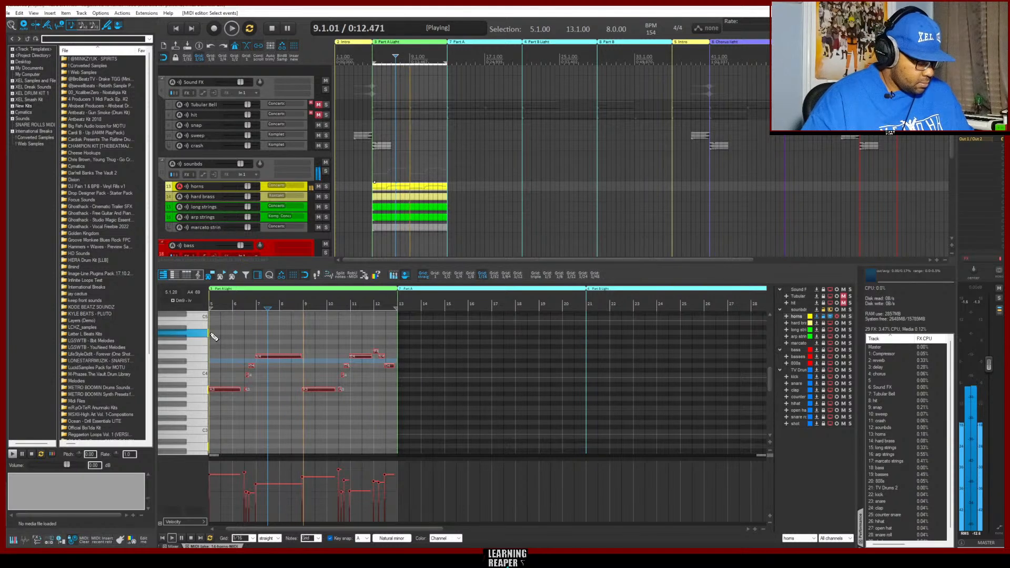
key("q")
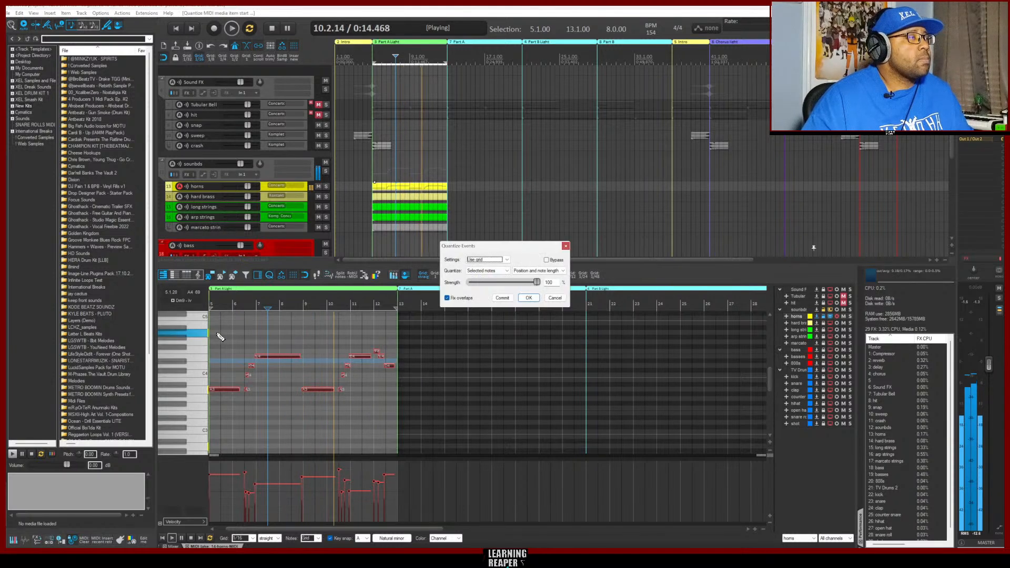
left_click(529, 298)
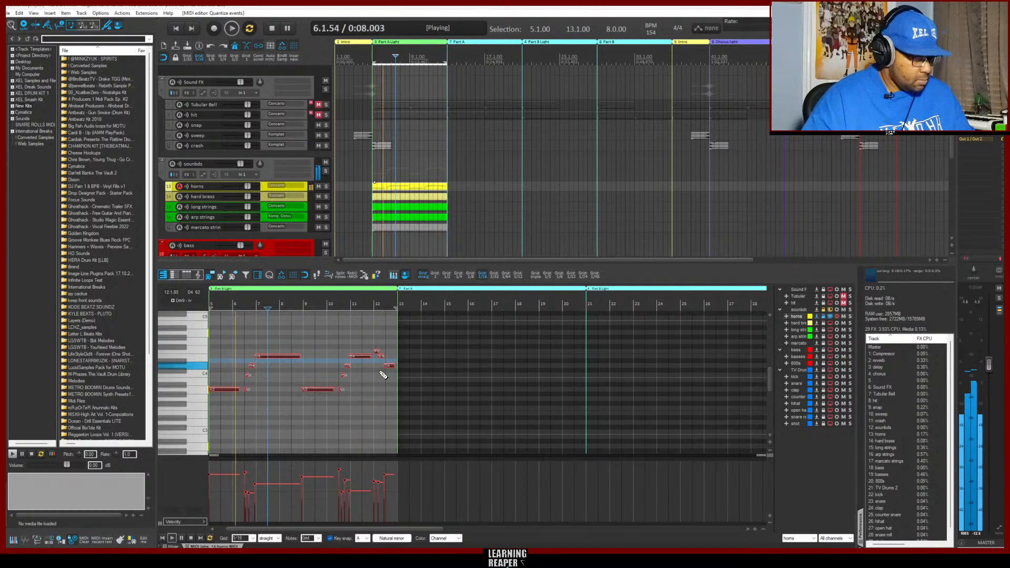
Move the short A3 note in bar 6 one sixteenth earlier and check the horn phrase by playing it from bar 5
scroll(384, 367, "up", 3)
scroll(495, 388, "up", 1)
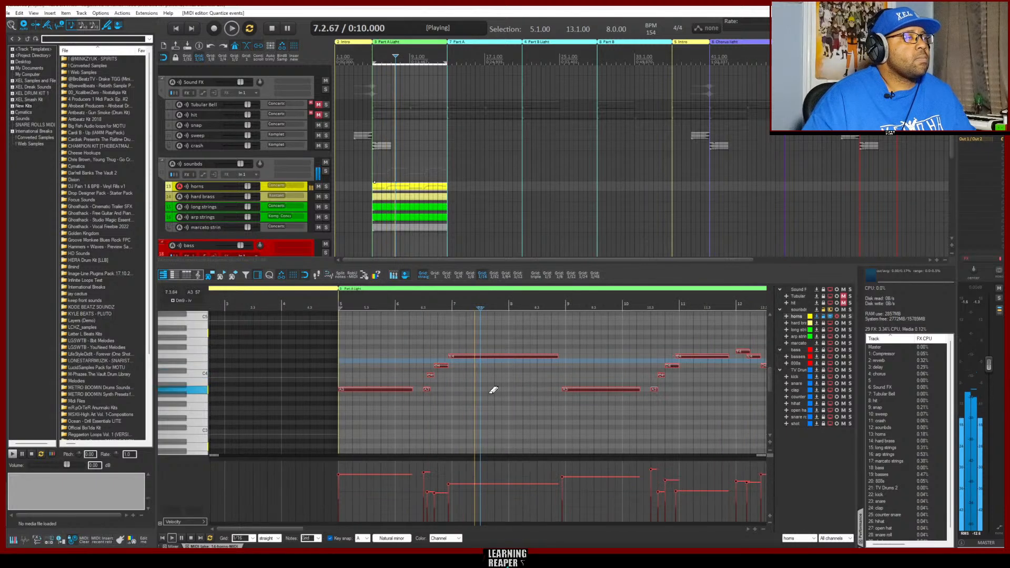
key("space")
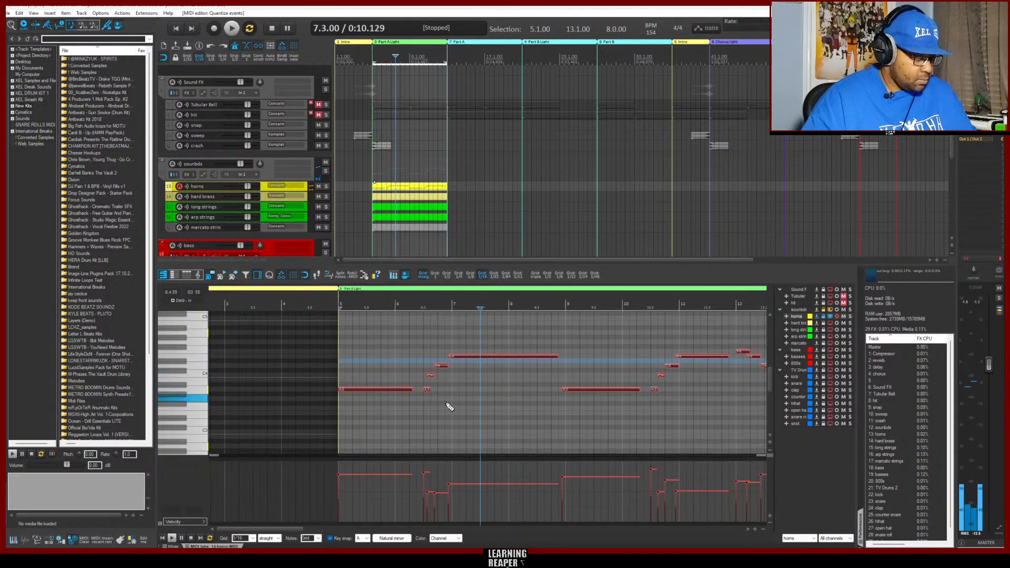
key("Home")
key("space")
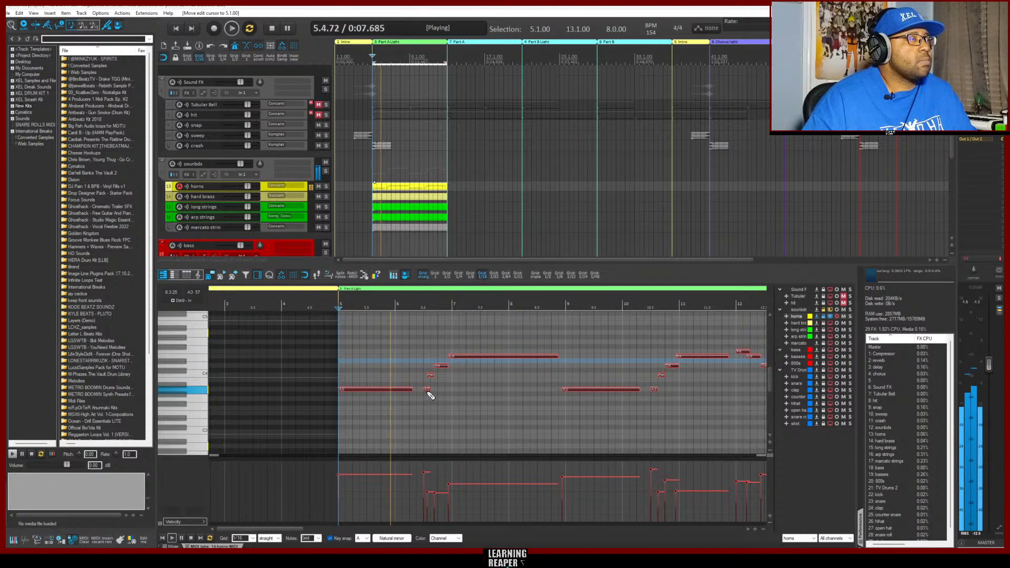
key("space")
left_click(427, 389)
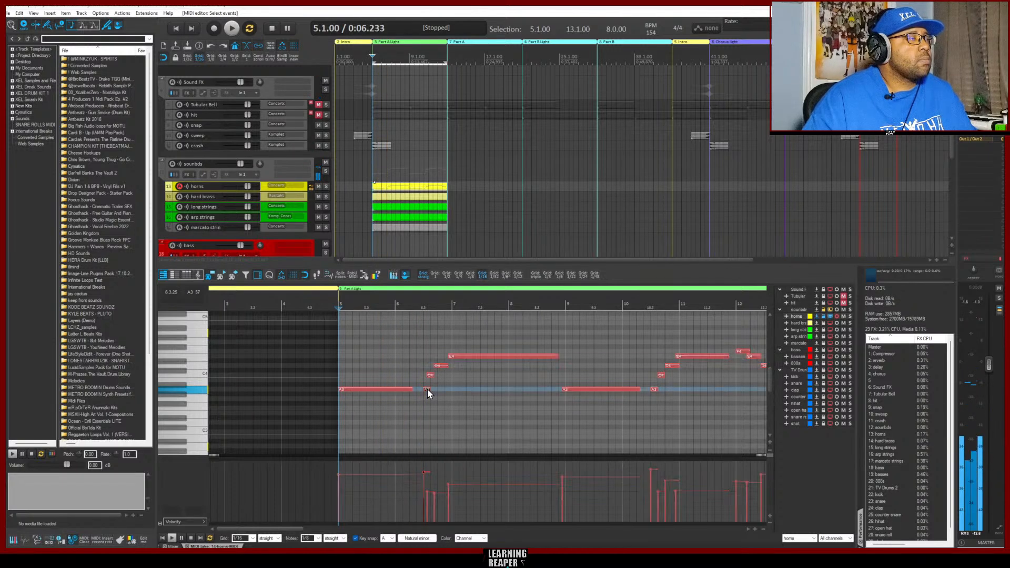
left_click_drag(428, 390, 422, 389)
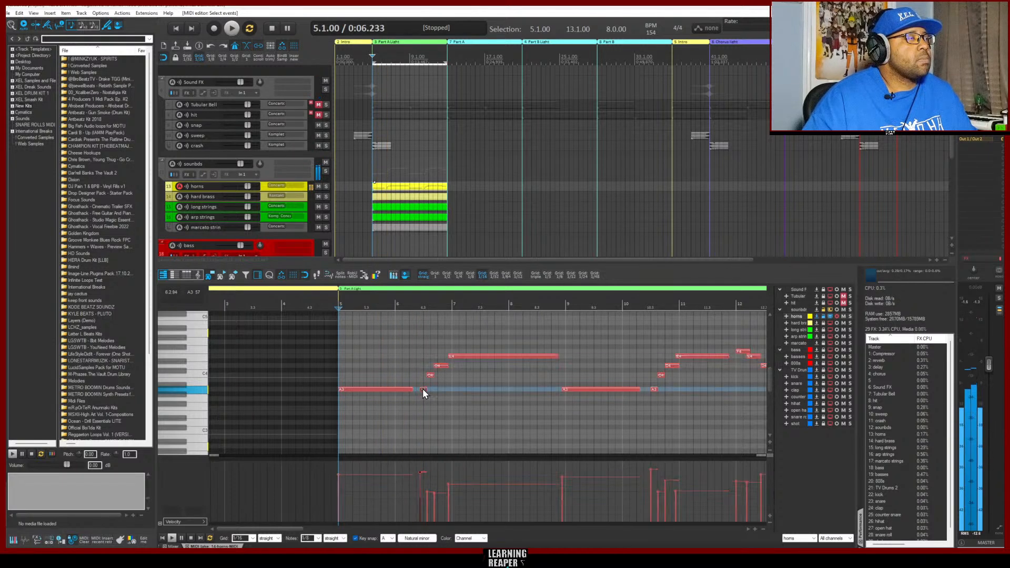
key("space")
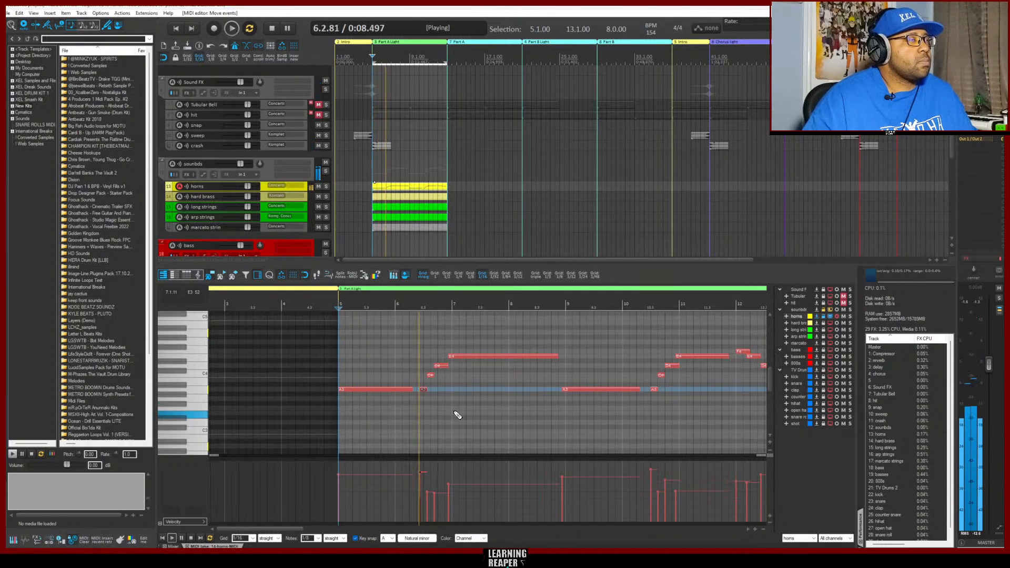
key("space")
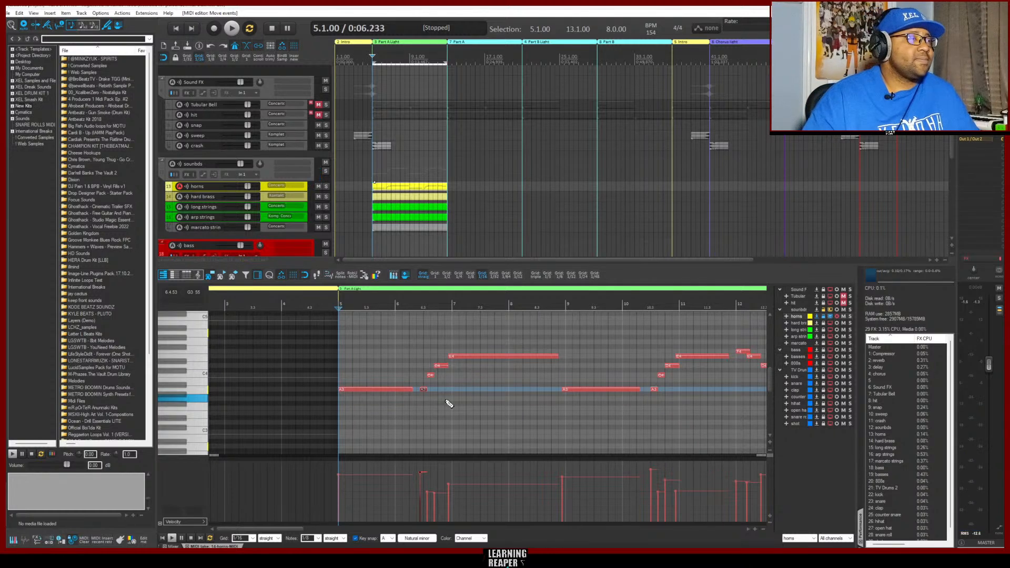
key("space")
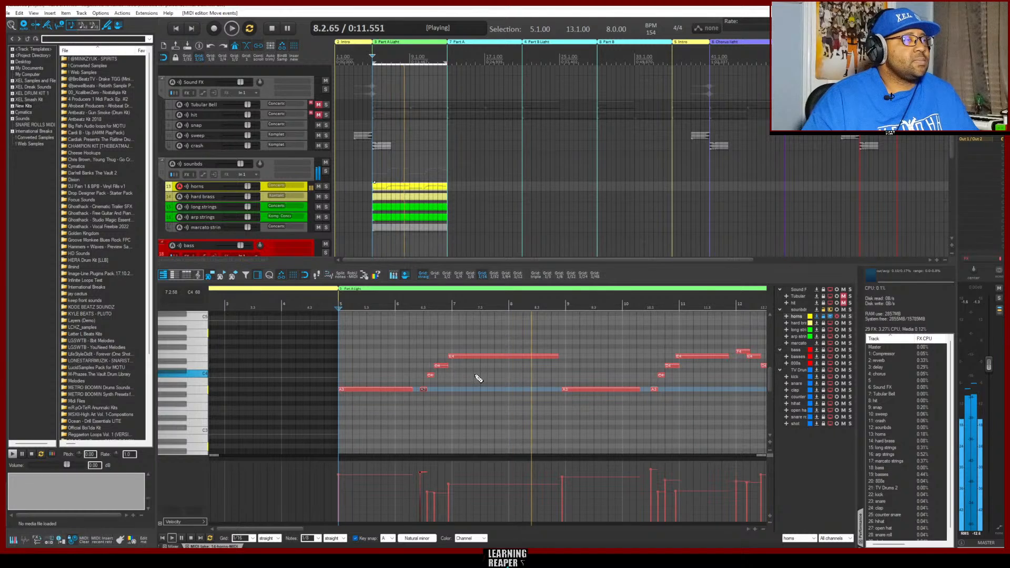
key("space")
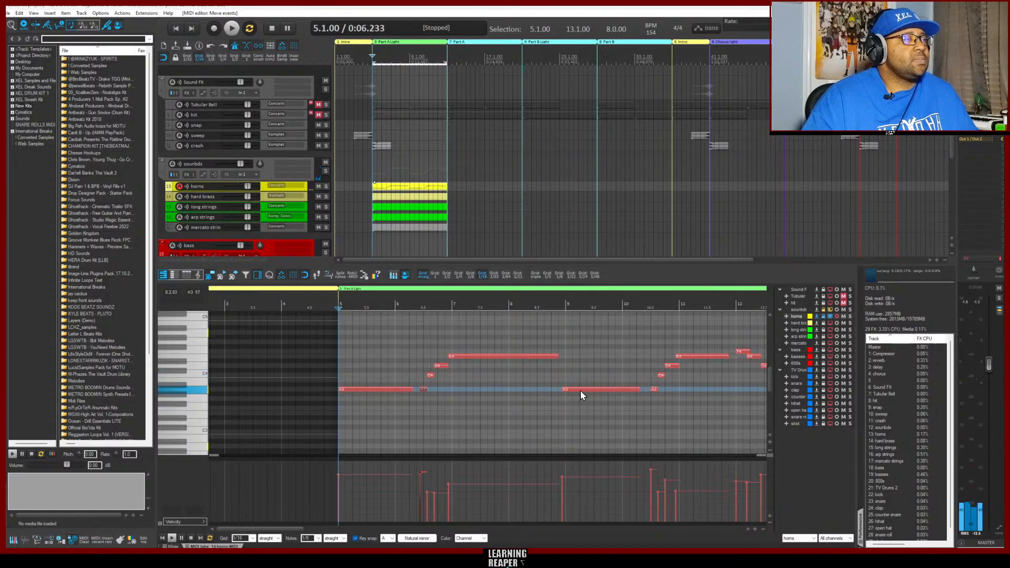
Shift the long second A3 note one sixteenth later to start at bar 9, and play the phrase from bar 5
double_click(580, 390)
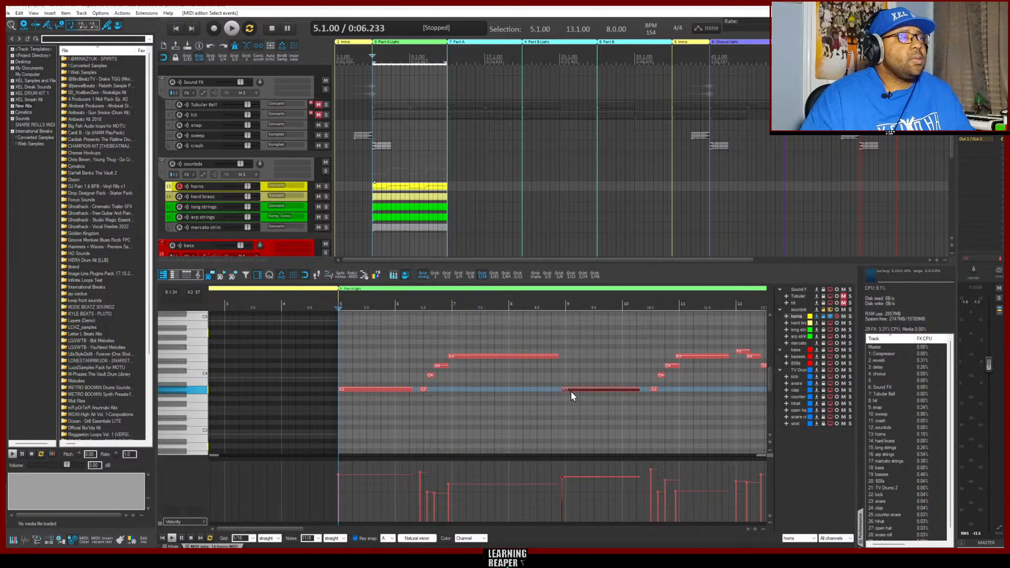
left_click(573, 391)
left_click_drag(576, 390, 578, 389)
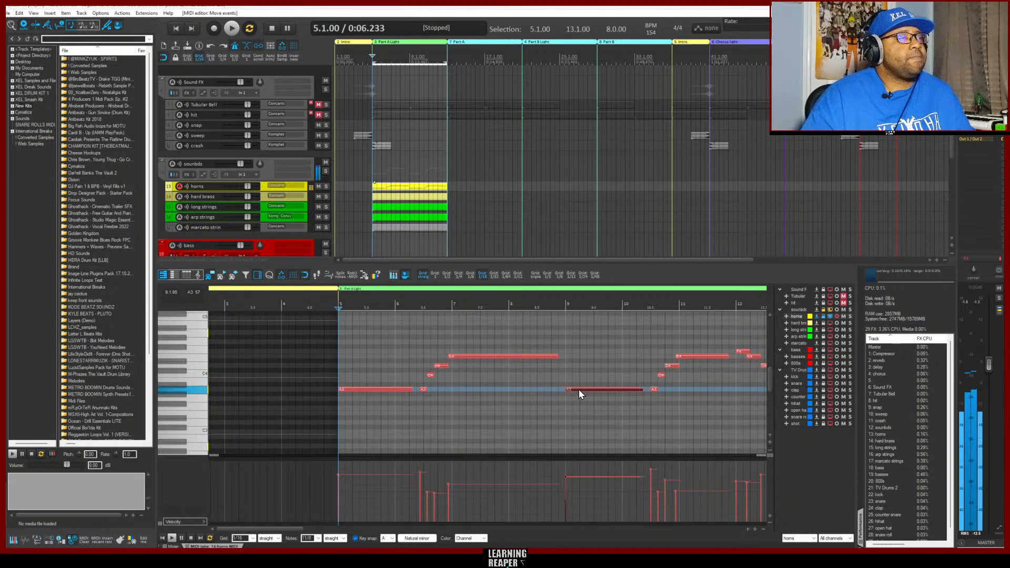
key("space")
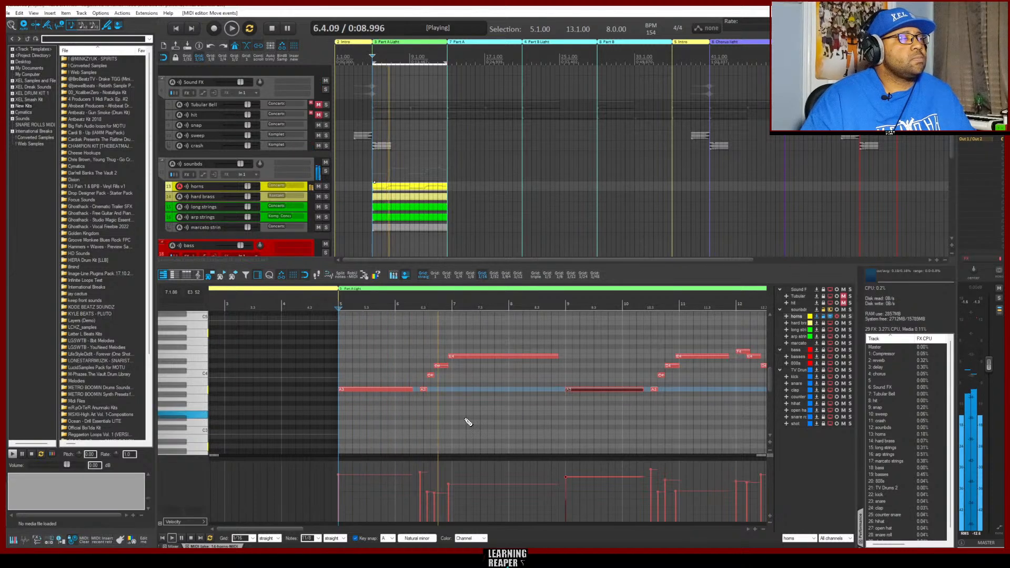
key("space")
key("space")
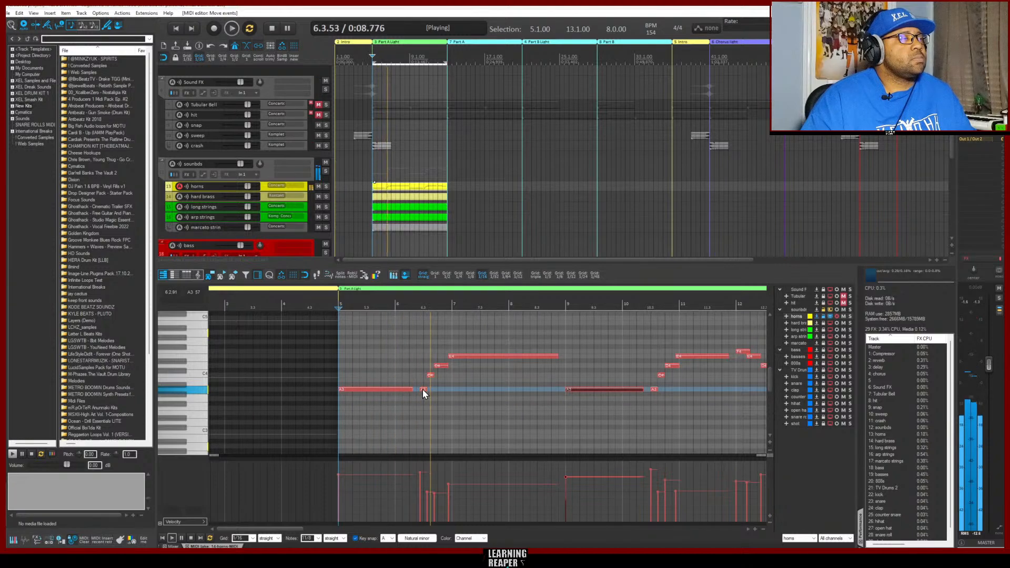
key("space")
Try the short A3 and C4 notes in bar 6 one sixteenth earlier each, and listen to the phrase
left_click_drag(422, 389, 419, 389)
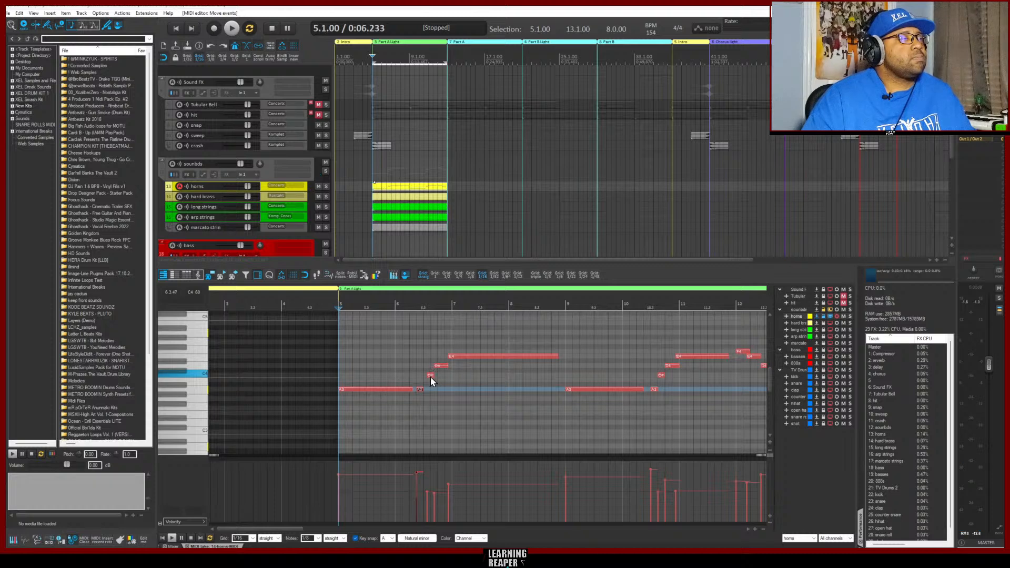
left_click_drag(431, 377, 428, 376)
key("space")
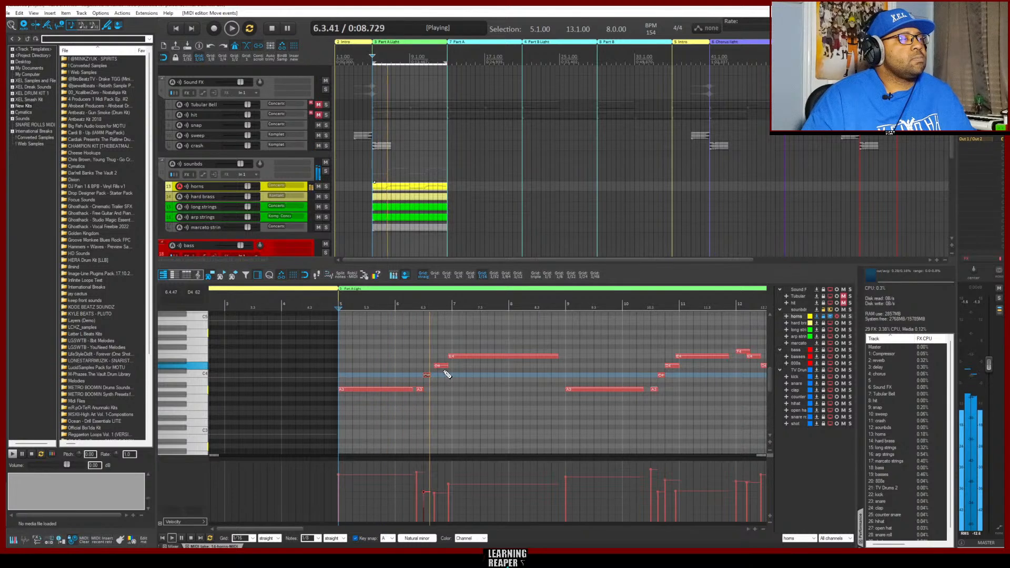
key("space")
Return the short A3 and C4 notes in bar 6 one sixteenth later each, playing the phrase to check the timing
left_click_drag(419, 390, 425, 391)
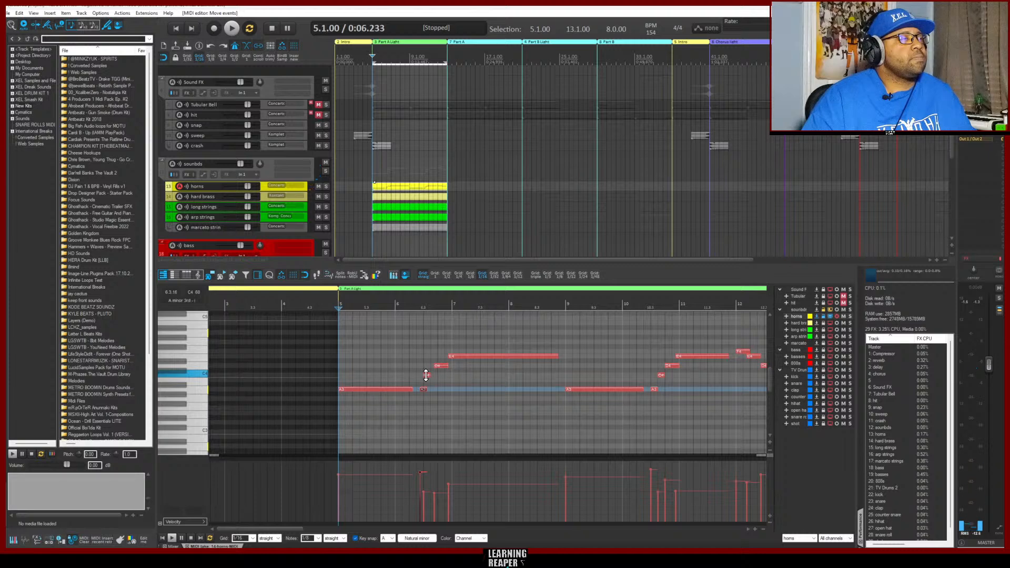
key("space")
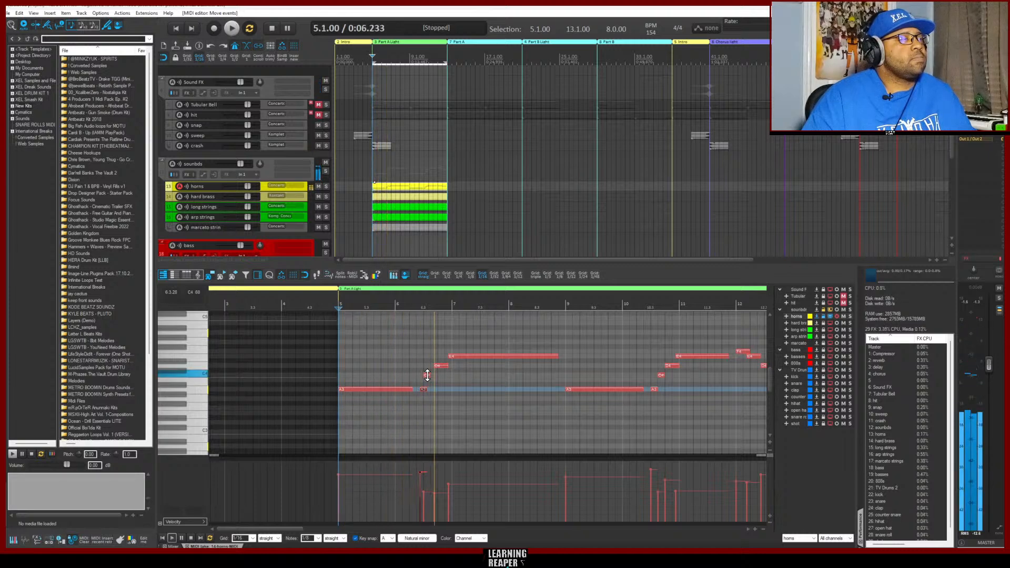
key("space")
left_click(428, 376)
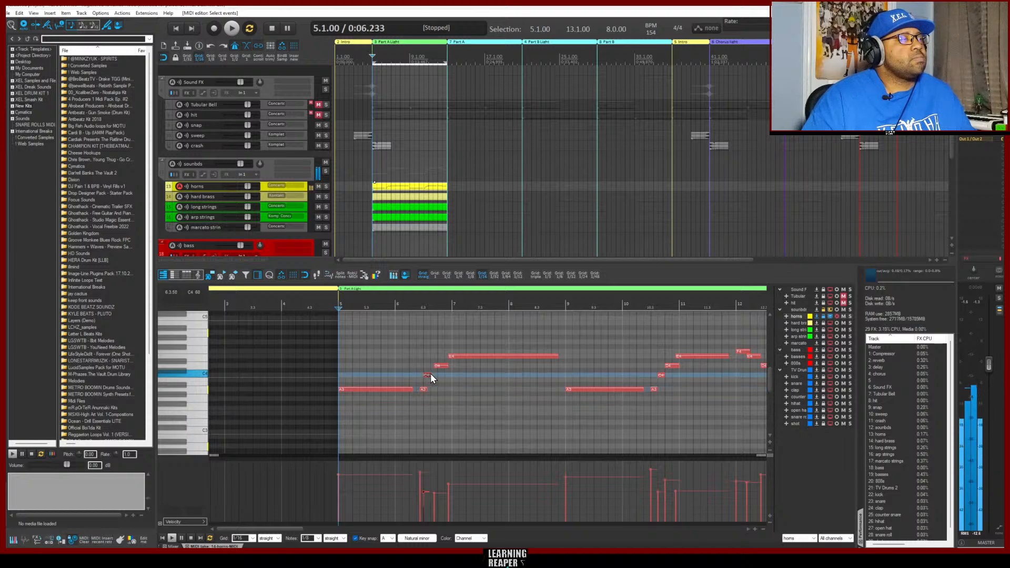
left_click_drag(431, 373, 431, 375)
key("space")
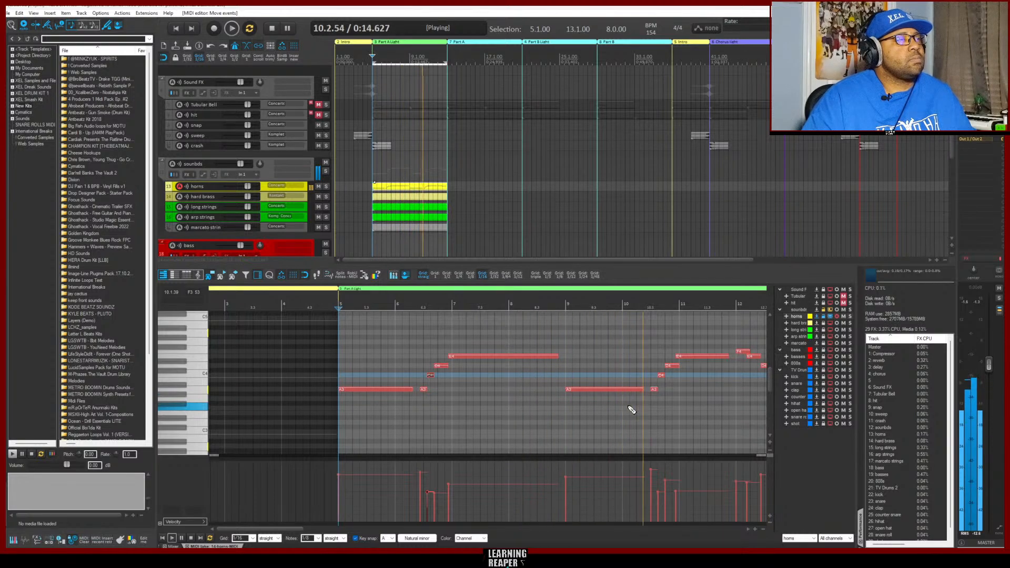
Shift the long E4 horn note one sixteenth later to start at bar 11, and play the phrase from bar 9
key("space")
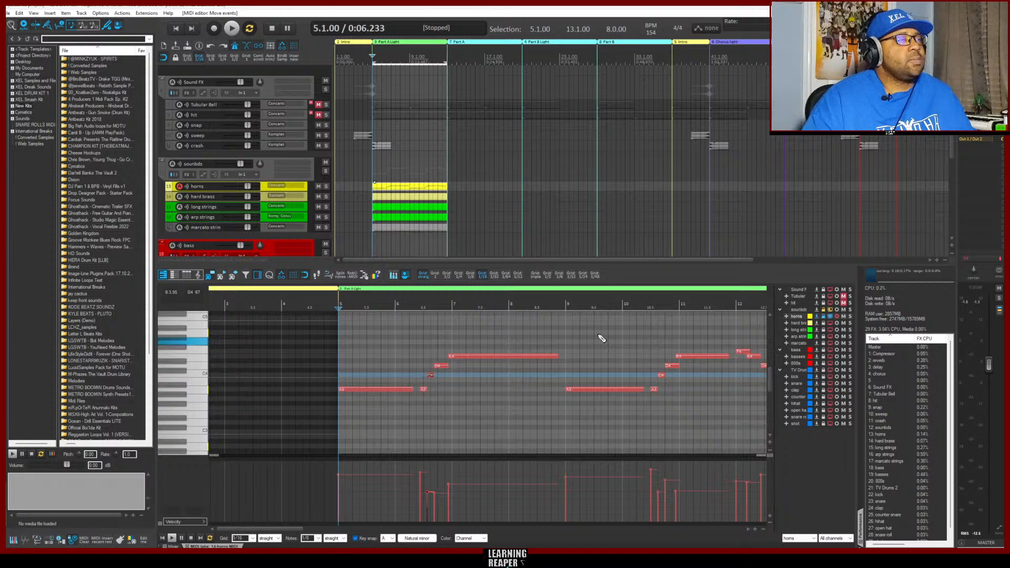
left_click(566, 303)
key("space")
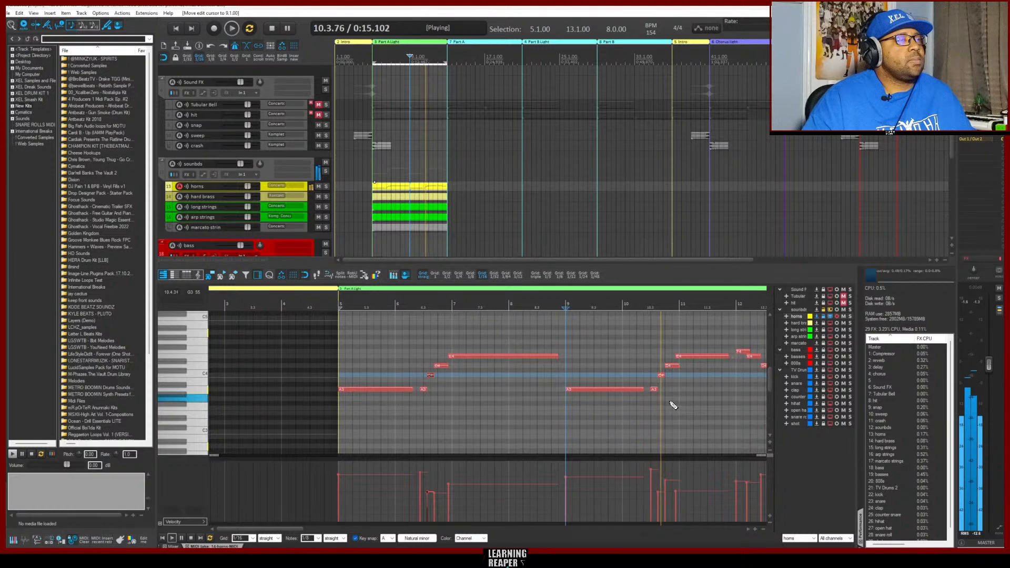
key("space")
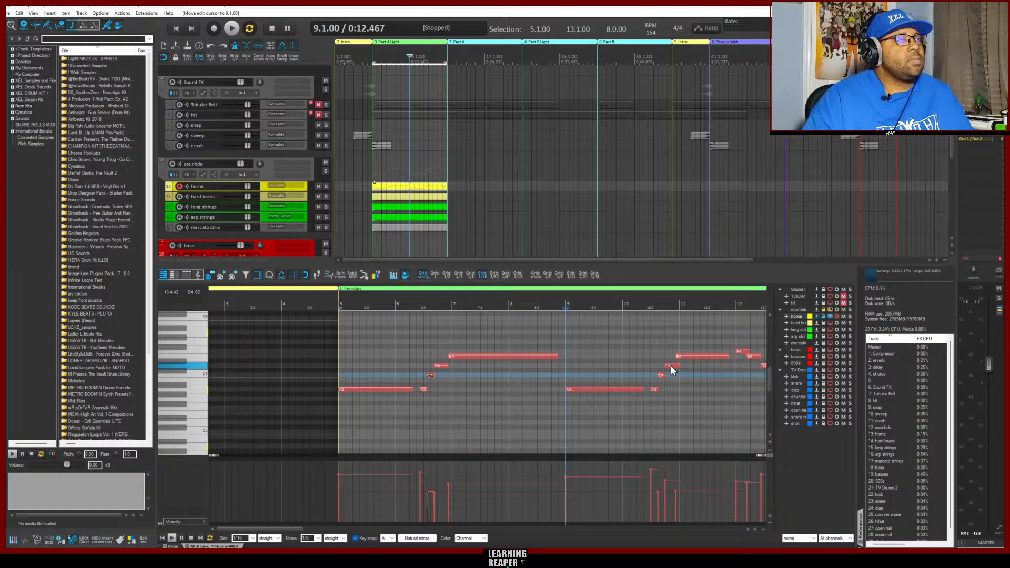
key("space")
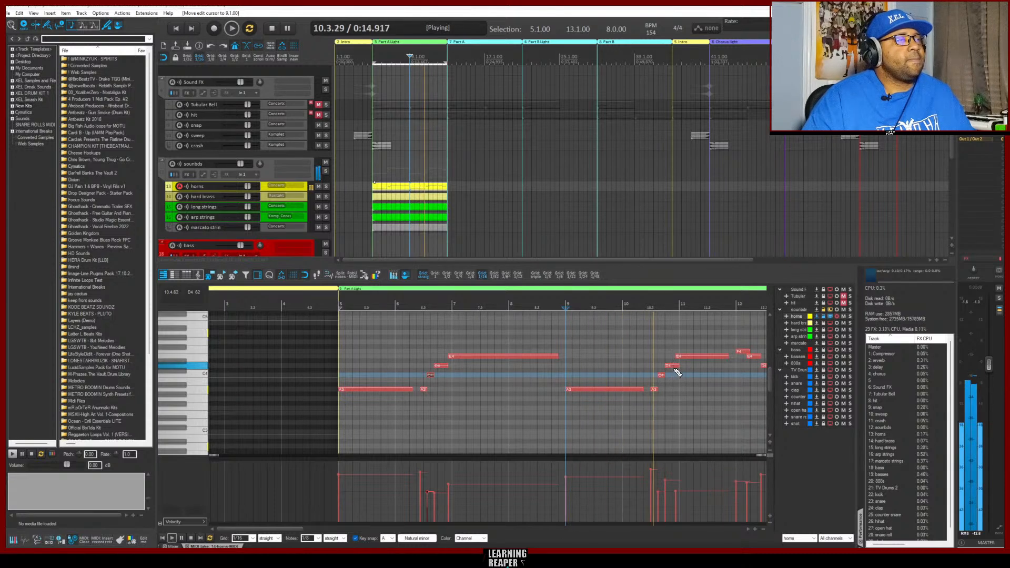
key("space")
left_click(687, 356)
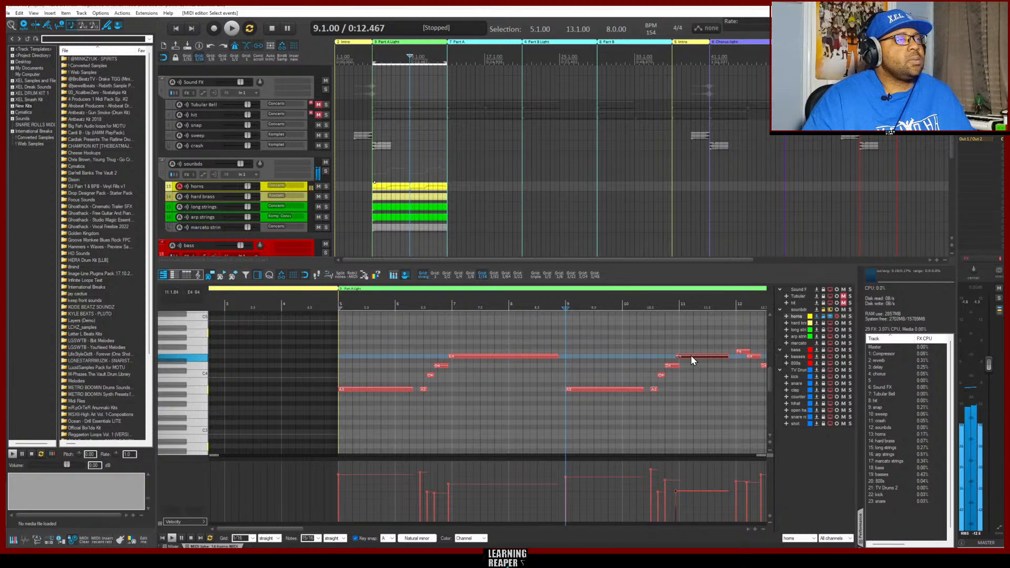
left_click_drag(692, 359, 694, 358)
key("space")
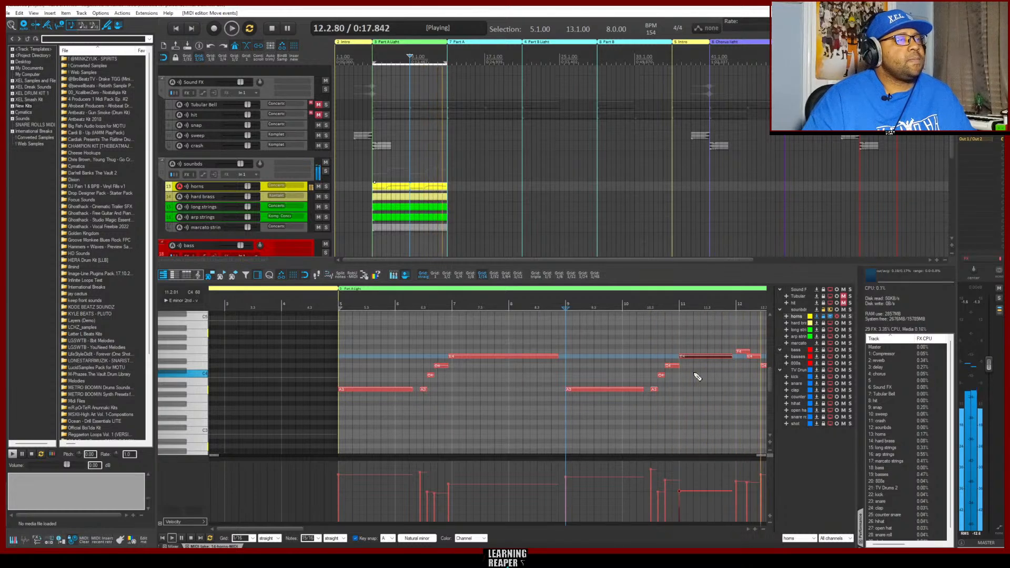
key("space")
Shift the short E4 and the final D4 horn notes in bar 12 one sixteenth later each, playing from bar 9
left_click(754, 358)
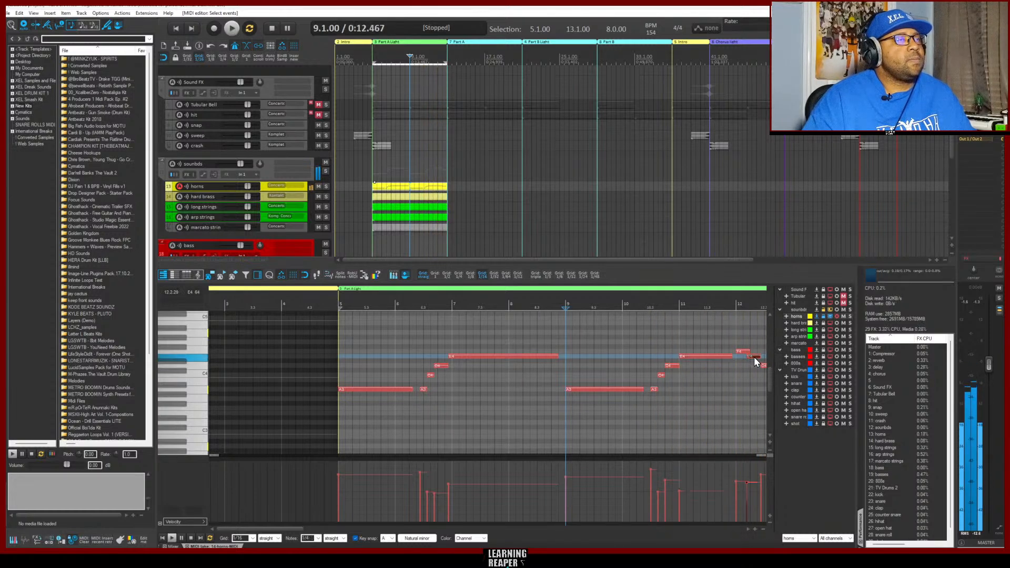
key("space")
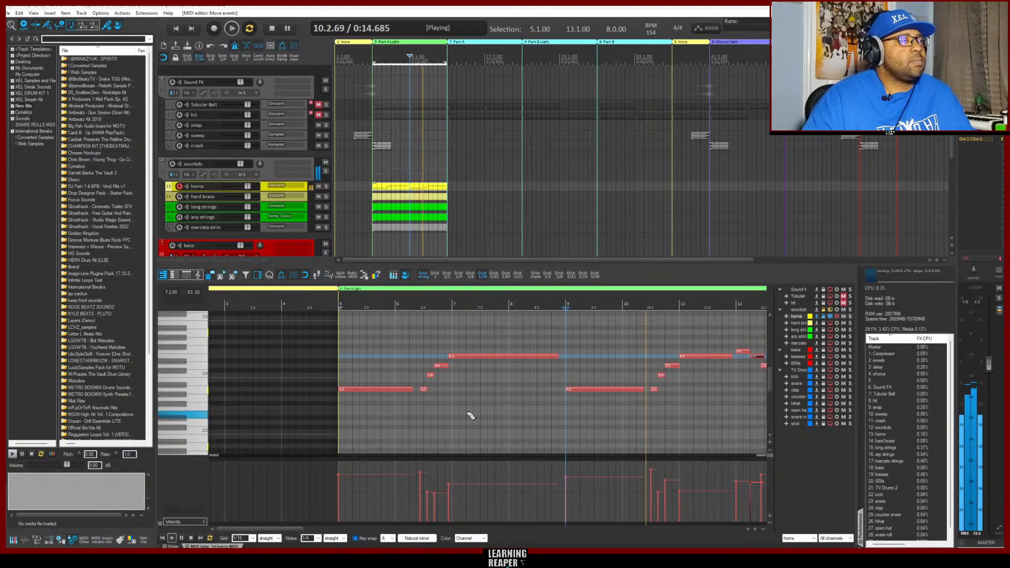
left_click_drag(279, 530, 287, 528)
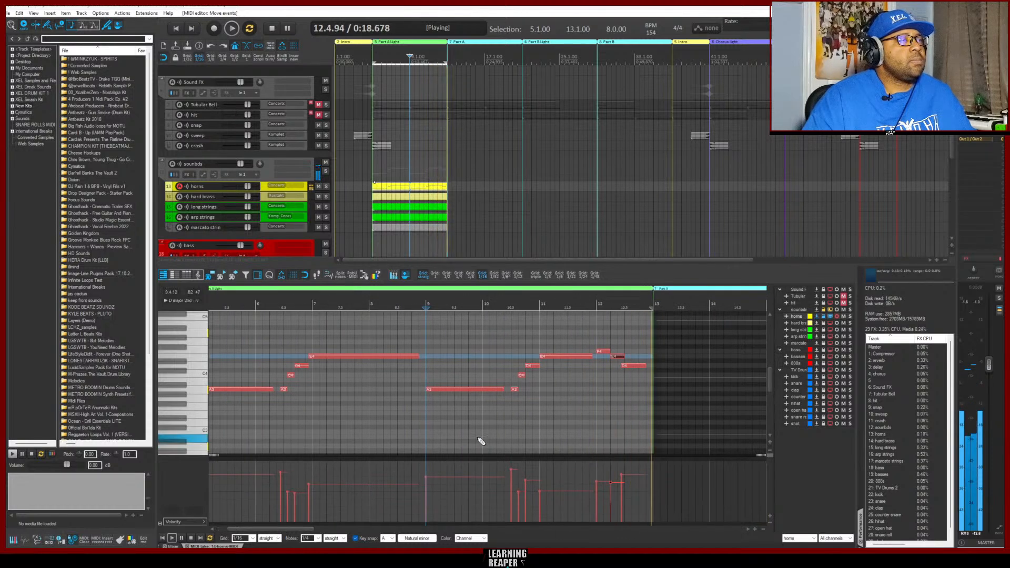
left_click(641, 366)
left_click_drag(640, 367, 645, 366)
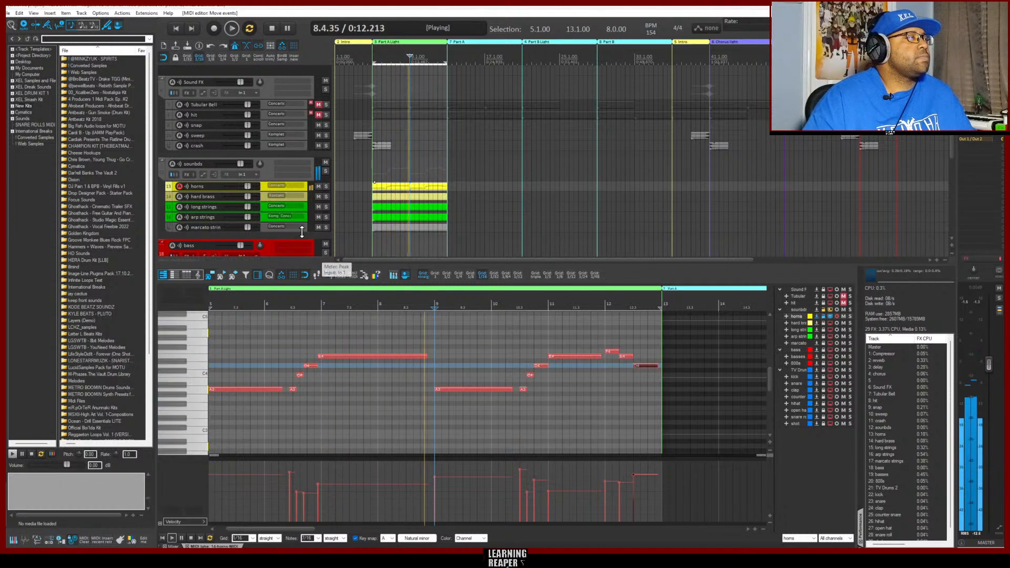
Record a MIDI part on the hard brass track over the looped Part A Light section
left_click(264, 195)
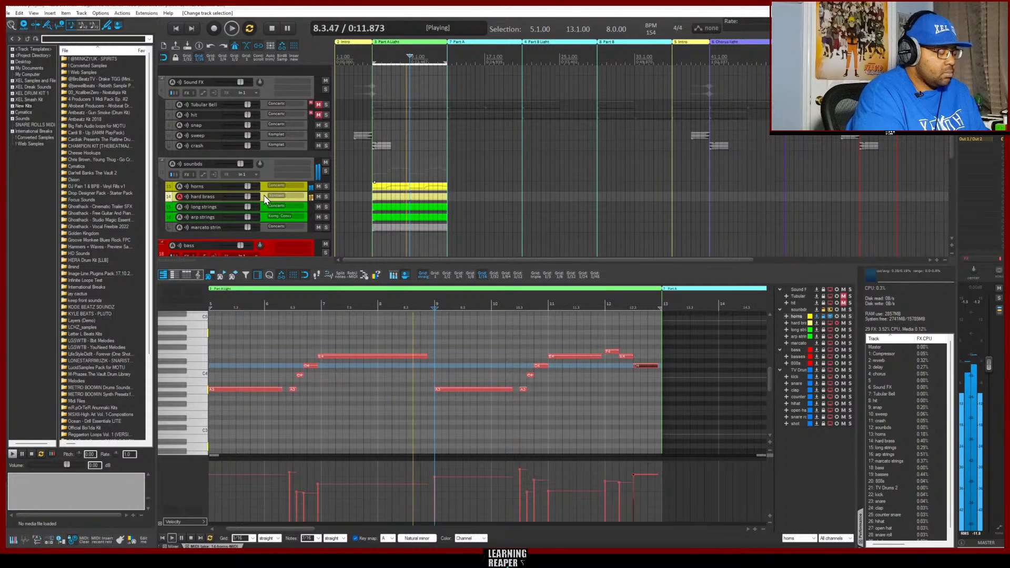
key("ctrl+r")
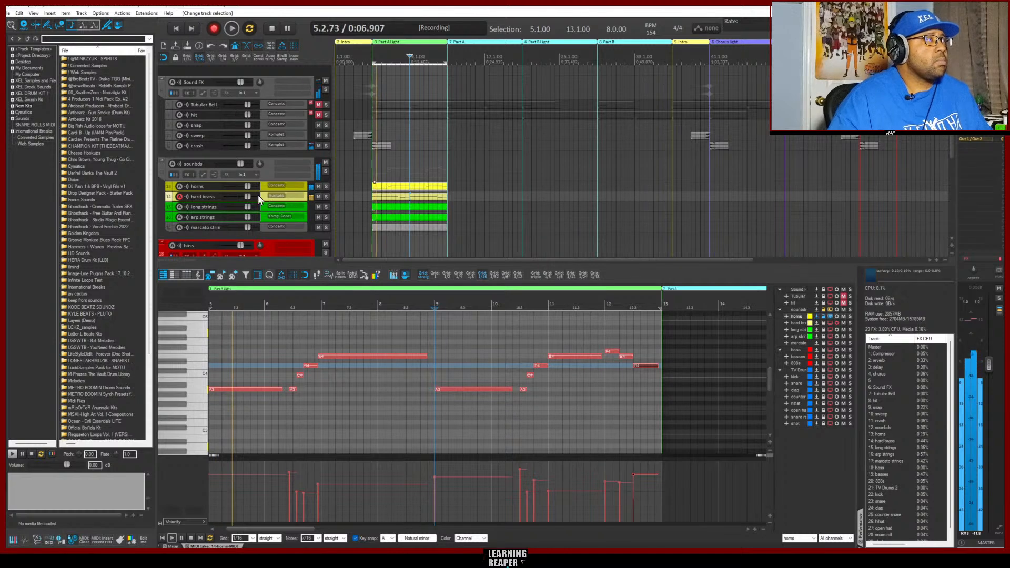
key("ctrl+r")
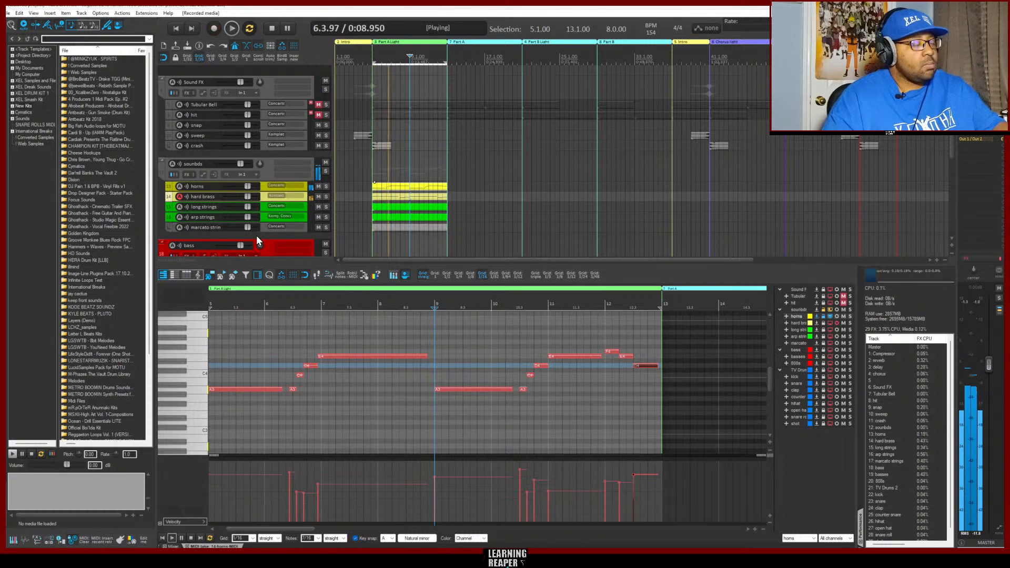
Record a MIDI part on the long strings track over the looped Part A Light section
left_click(264, 206)
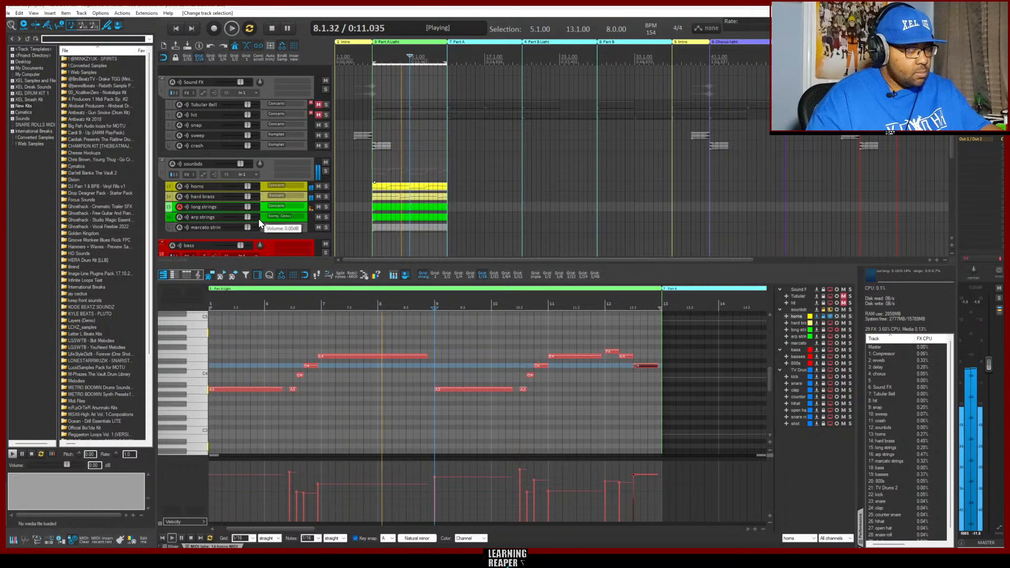
key("ctrl+r")
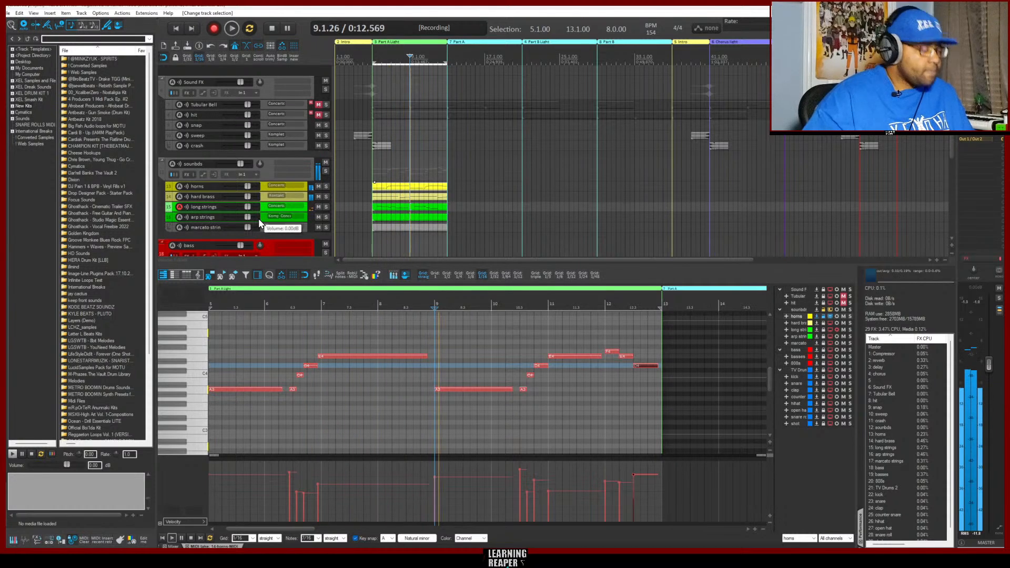
key("ctrl+r")
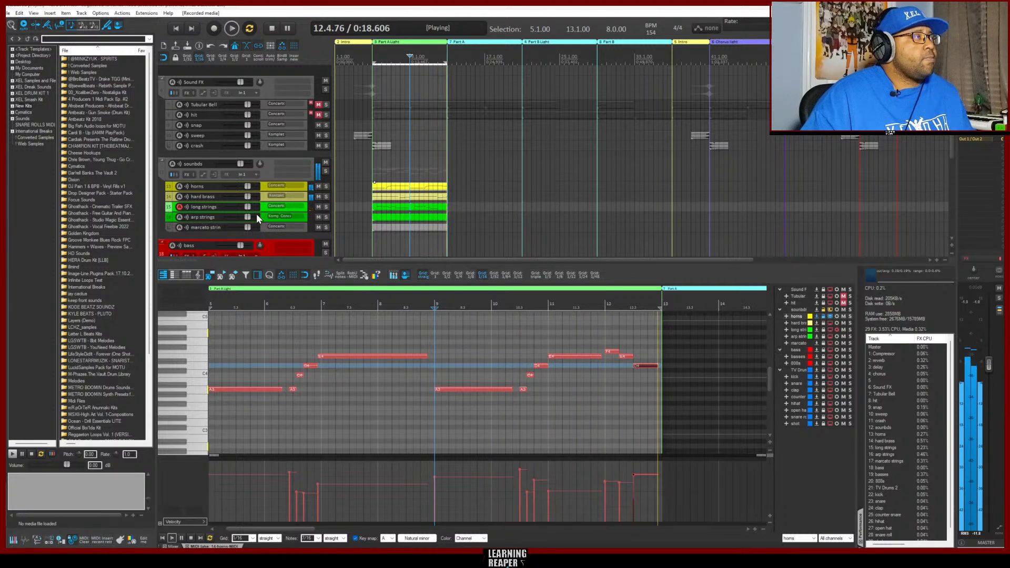
Record a MIDI part on the arp strings track over the looped Part A Light section
left_click(261, 216)
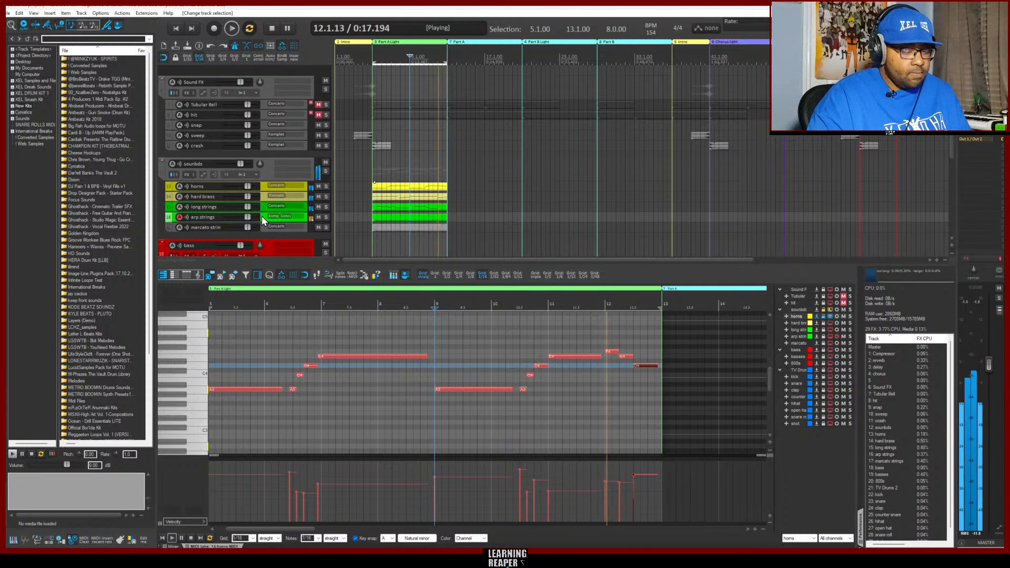
key("ctrl+r")
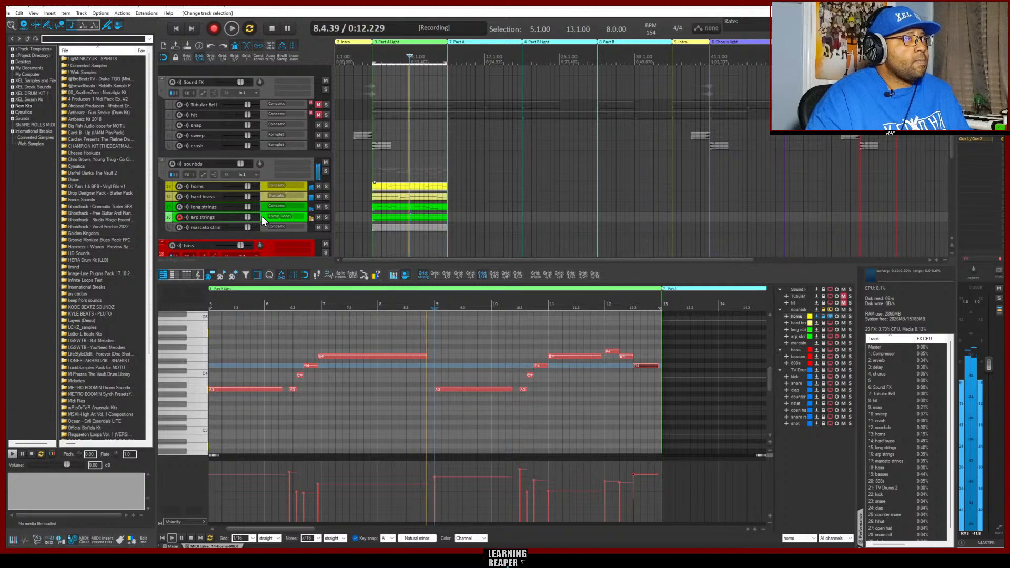
key("ctrl+r")
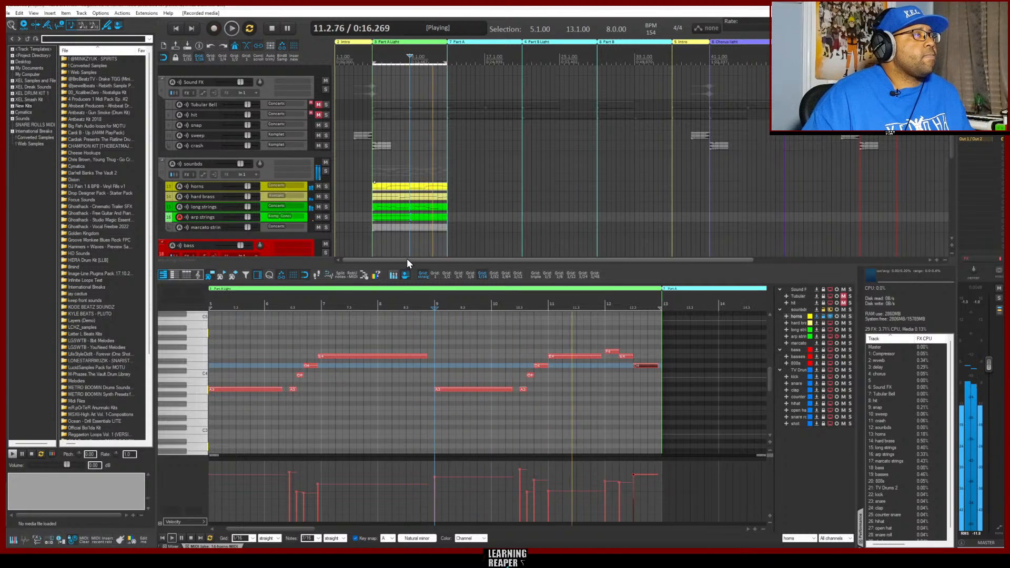
Show the arp strings item in the MIDI editor and shorten its A3 and A4 notes to end at bar 7
left_click(397, 217)
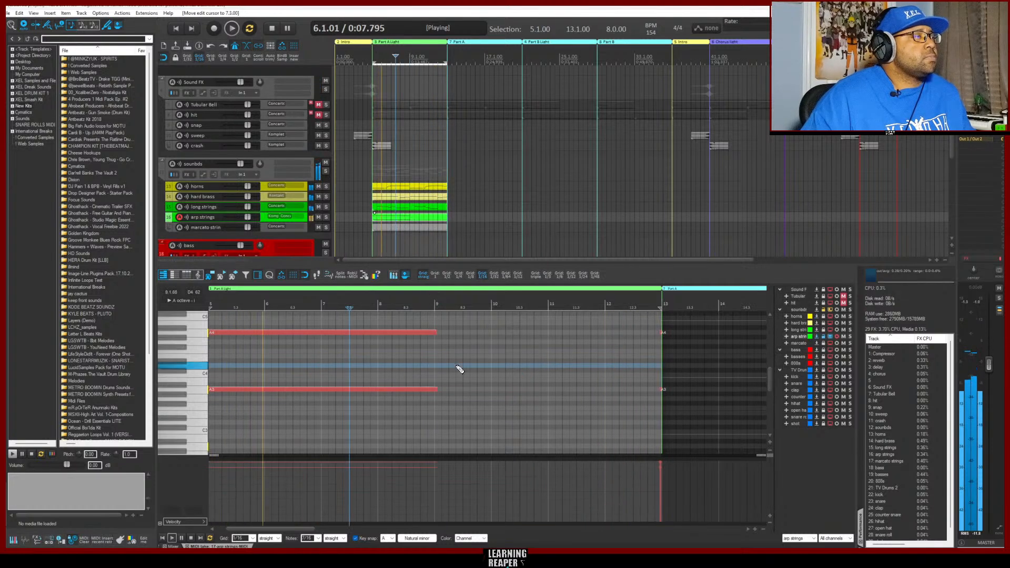
key("space")
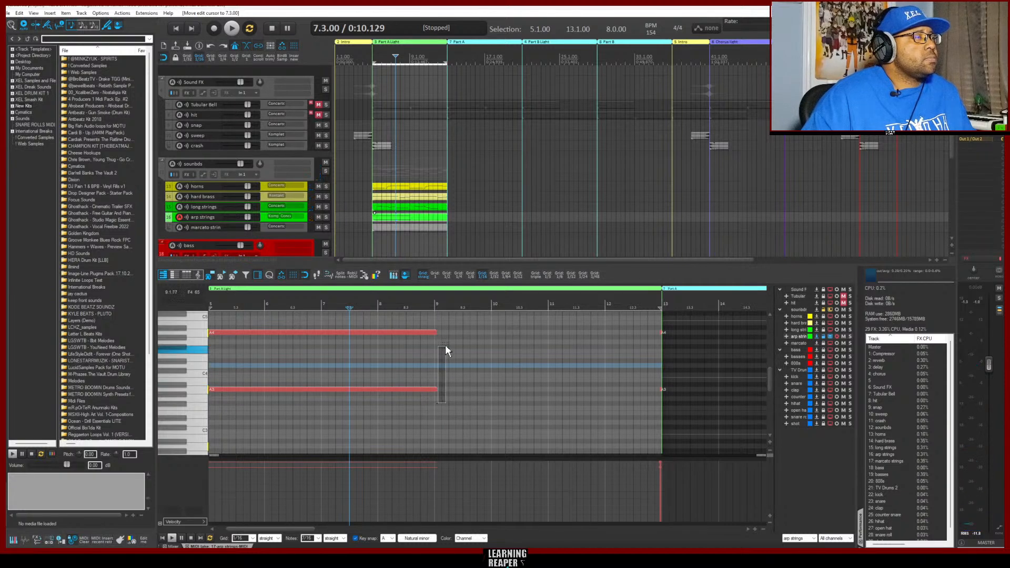
left_click_drag(446, 347, 445, 340)
left_click_drag(445, 409, 411, 333)
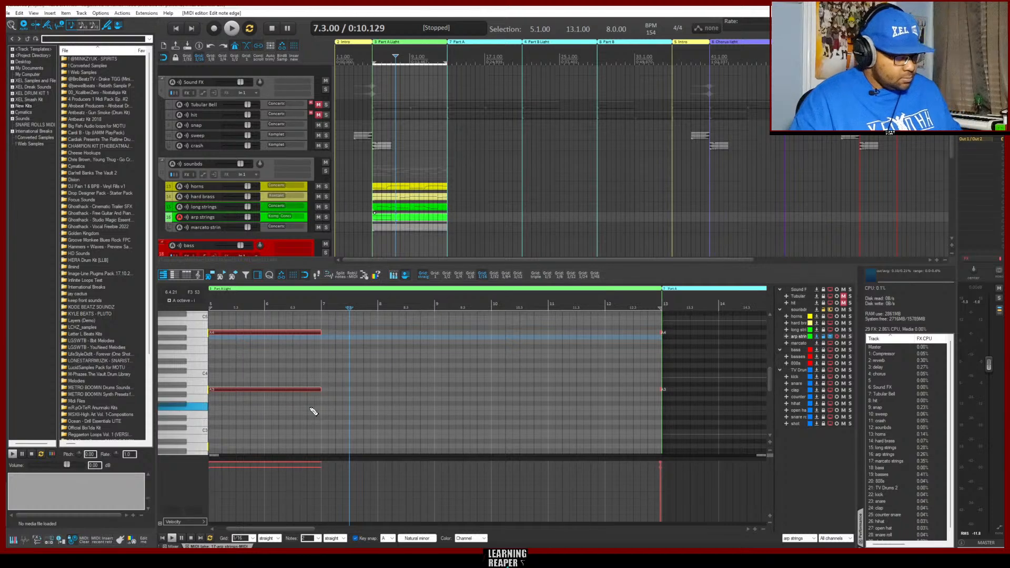
Try pasting copies of the shortened A3 and A4 notes at bar 9, undoing each paste
key("ctrl+v")
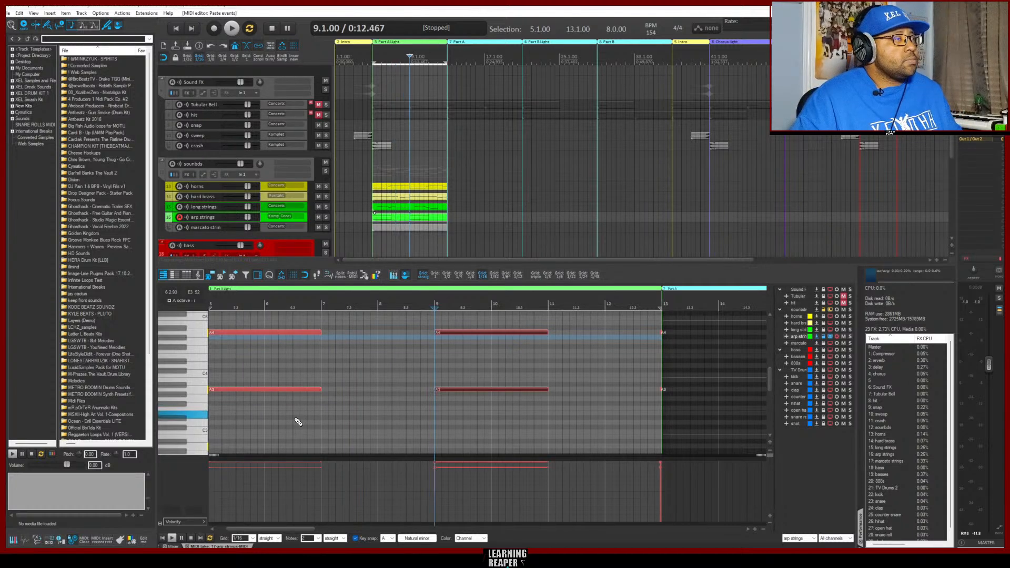
key("ctrl+z")
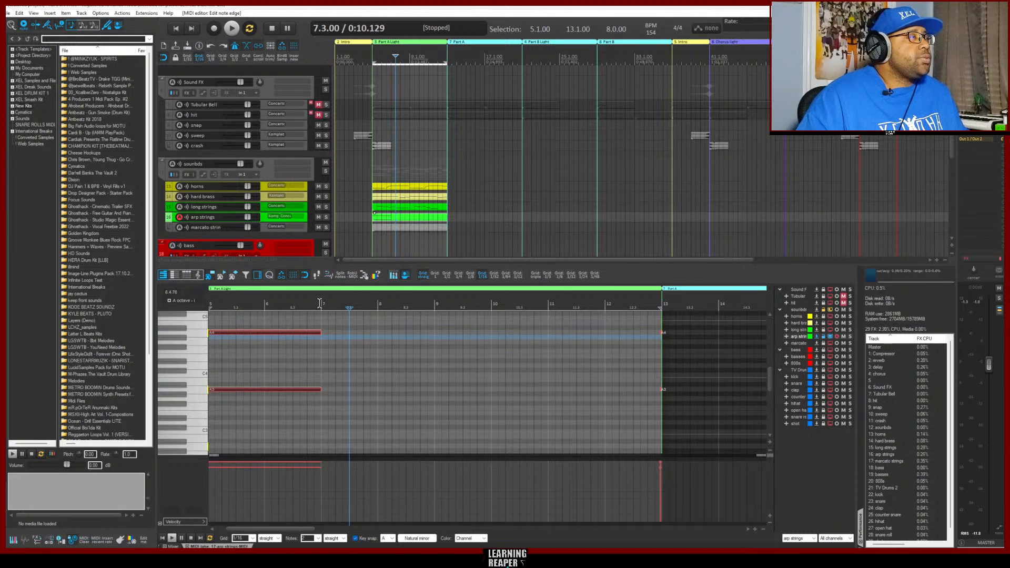
left_click(323, 305)
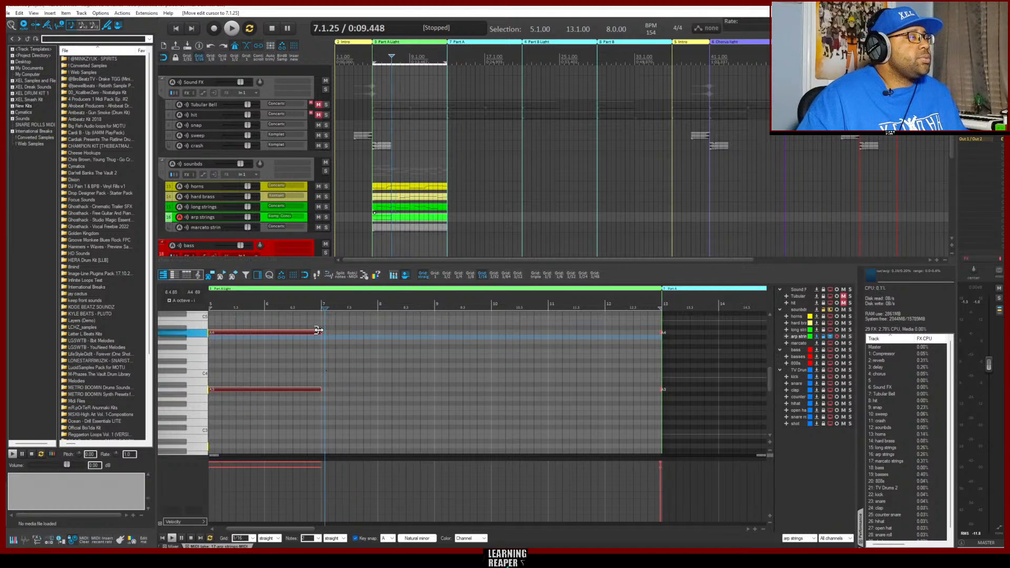
left_click_drag(318, 330, 318, 335)
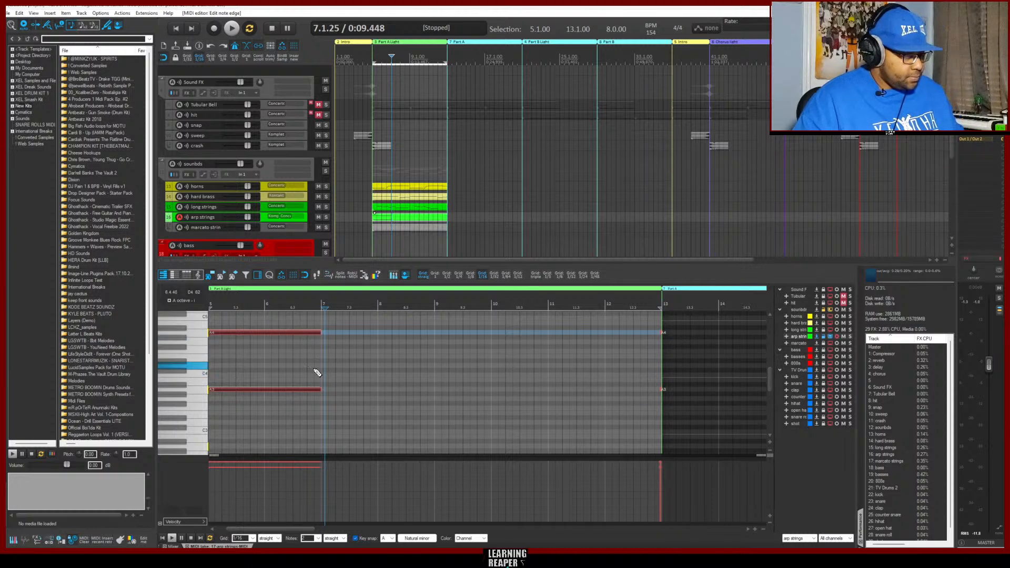
key("ctrl+v")
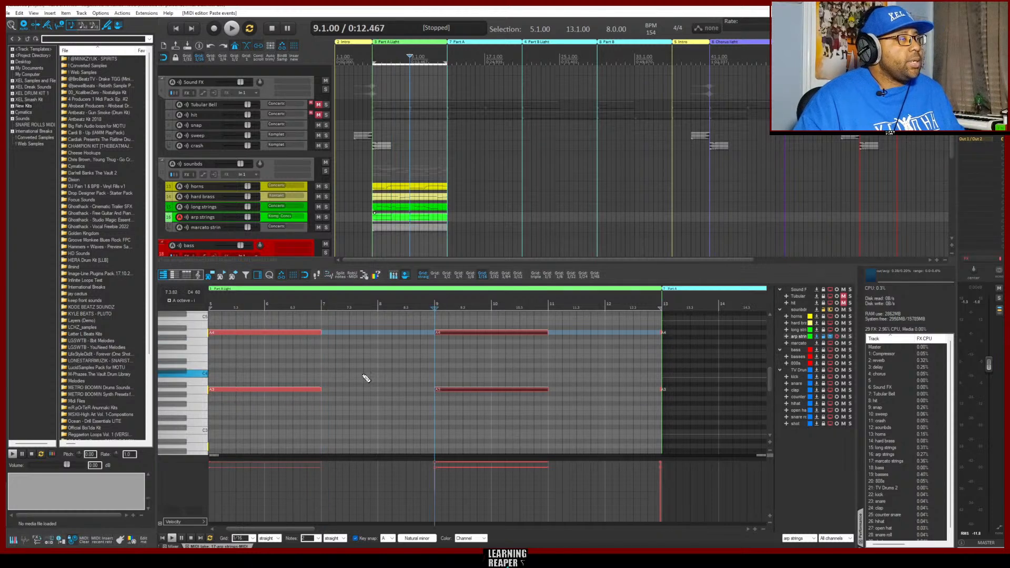
key("ctrl+z")
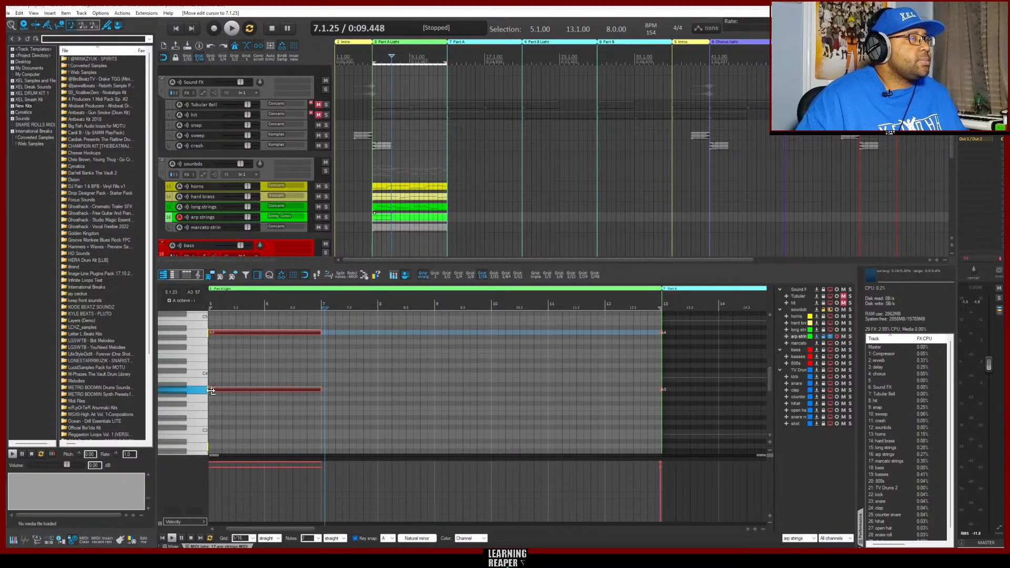
Delete the two stray A3 and A4 notes at the end of the arp strings item, by bar 13
mouse_move(654, 400)
left_mouse_down()
mouse_move(694, 324)
mouse_move(685, 327)
left_mouse_up()
key("Delete")
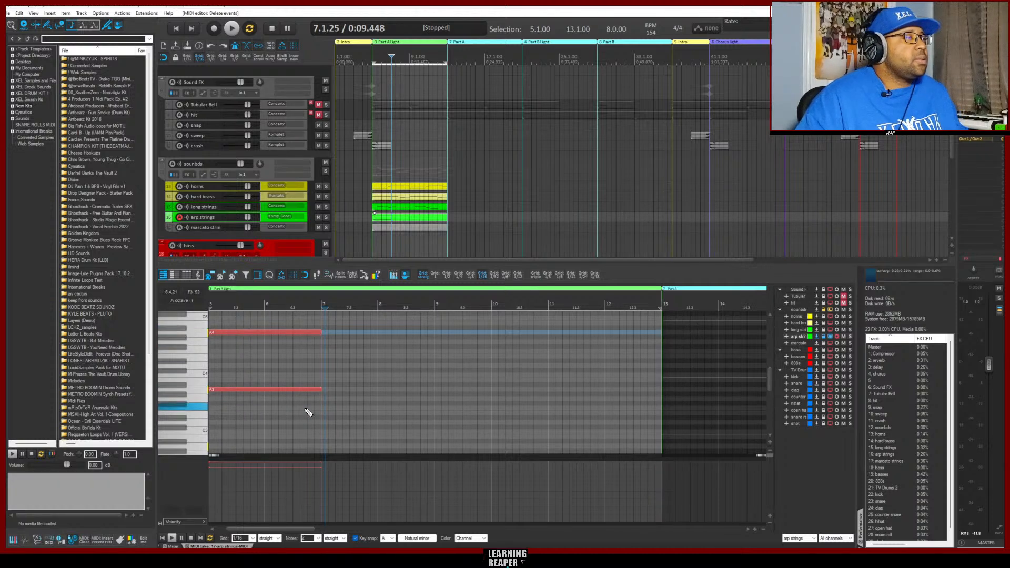
Try pasting the A3 and A4 notes at bar 8, and delete the pasted copies
left_click(269, 326)
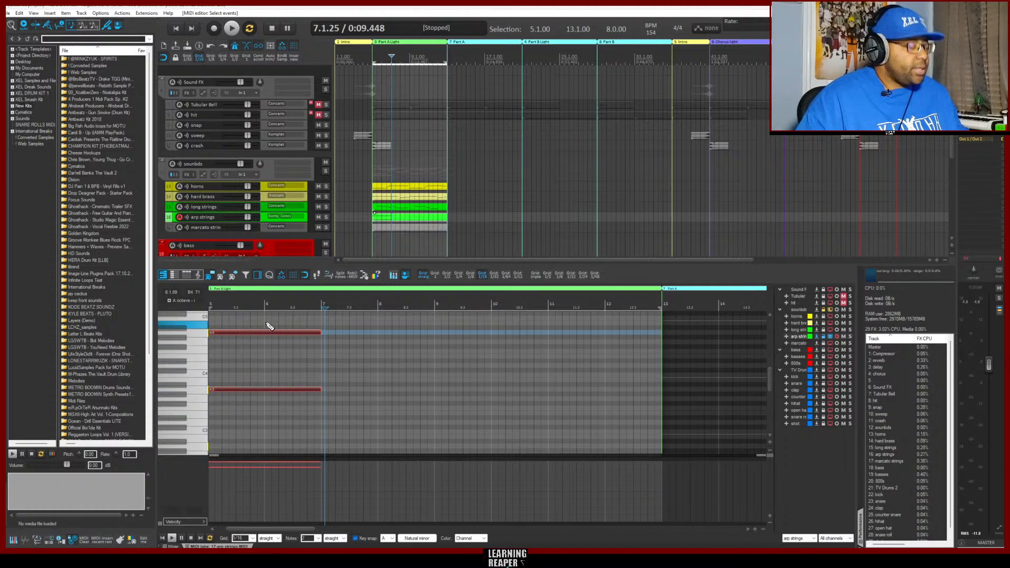
key("ctrl+v")
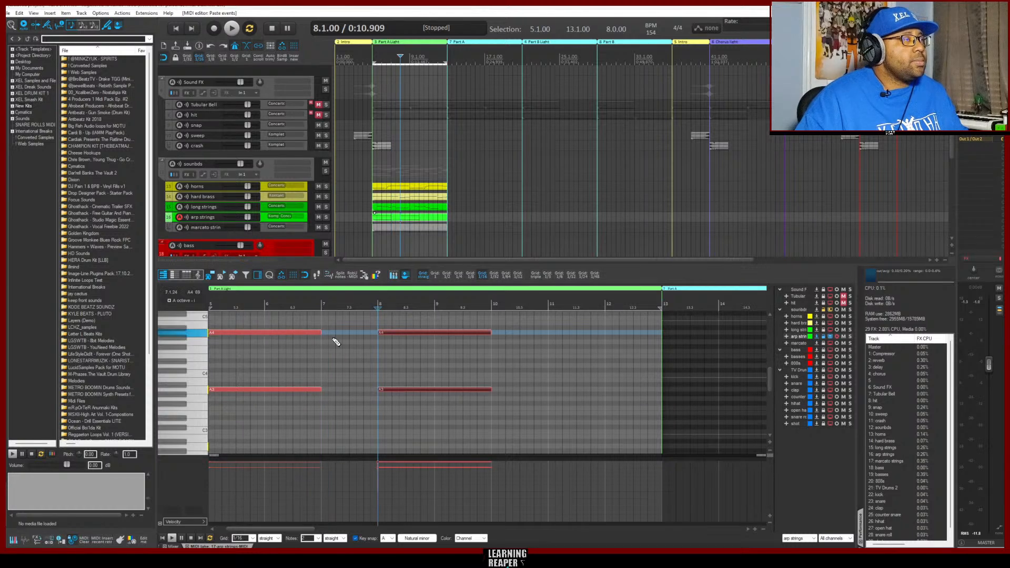
right_click(458, 421)
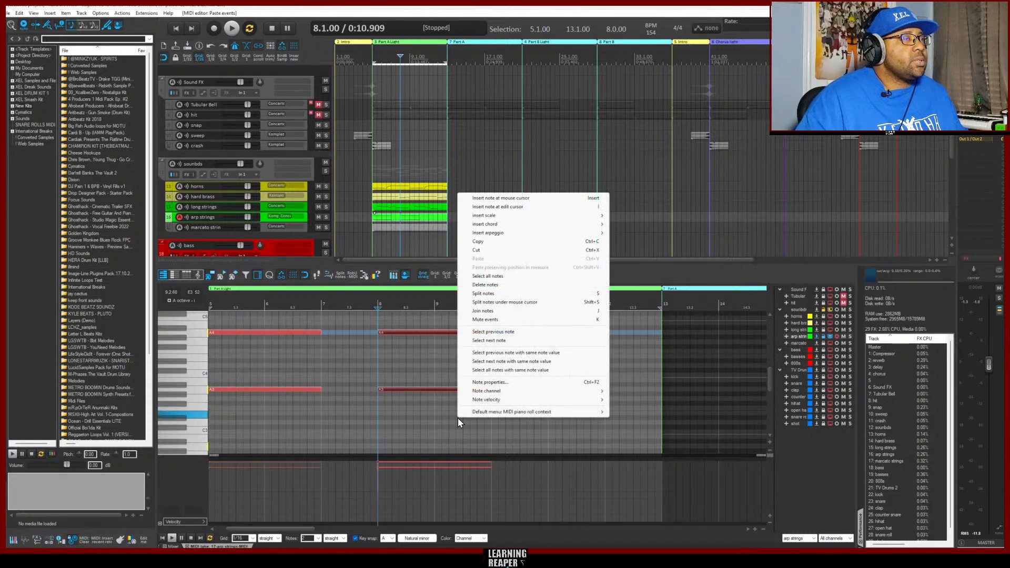
right_click(427, 400)
left_click(414, 397)
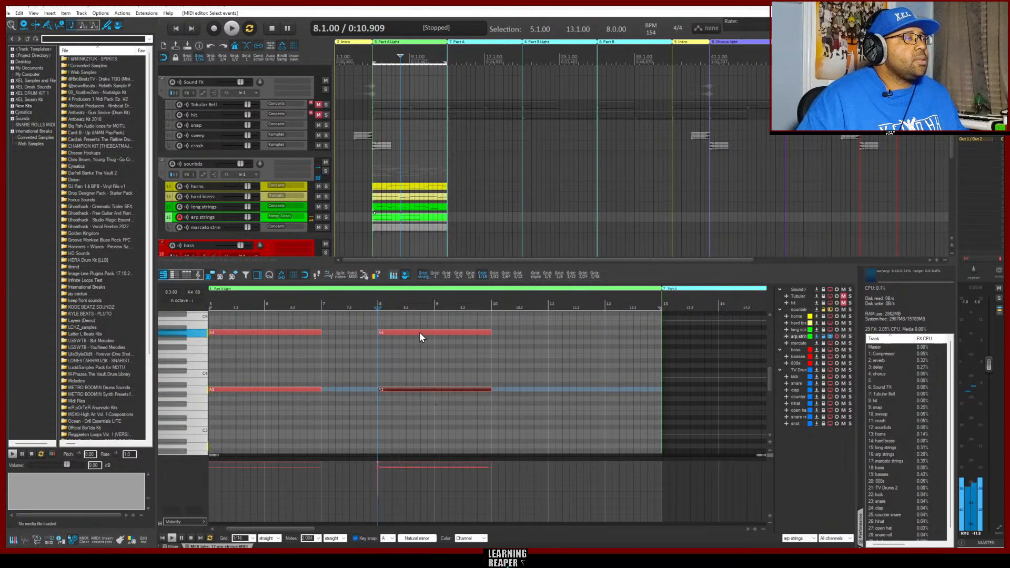
double_click(419, 333)
double_click(416, 390)
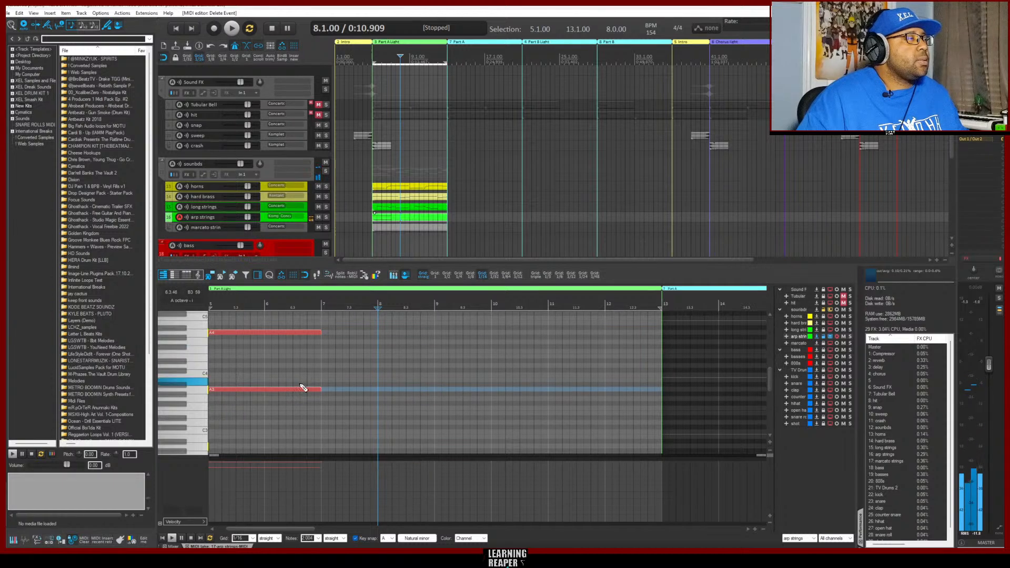
Paste a copy of the arp strings' A3 and A4 notes and move it to start at bar 7
left_click(249, 389)
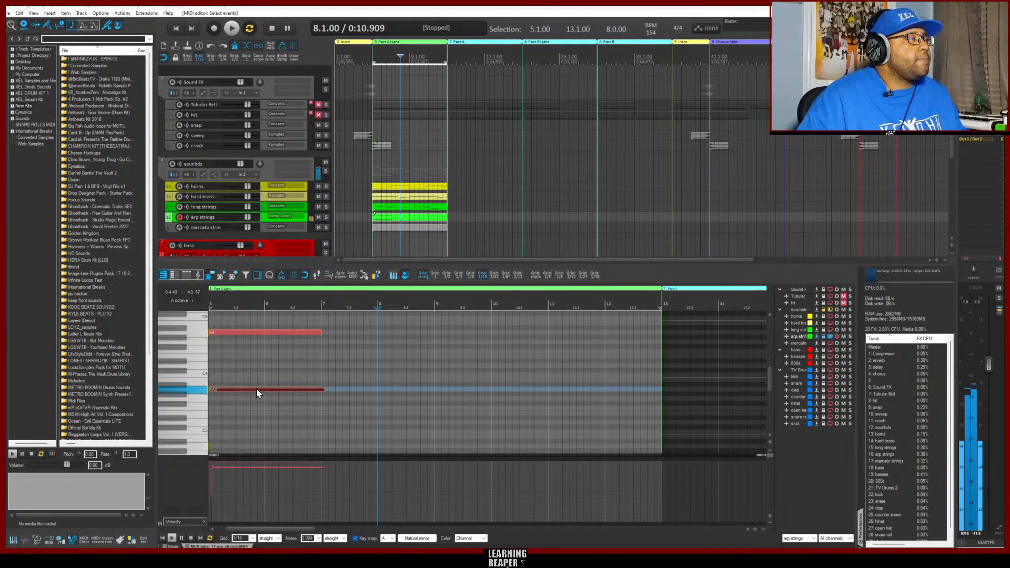
left_click(255, 333)
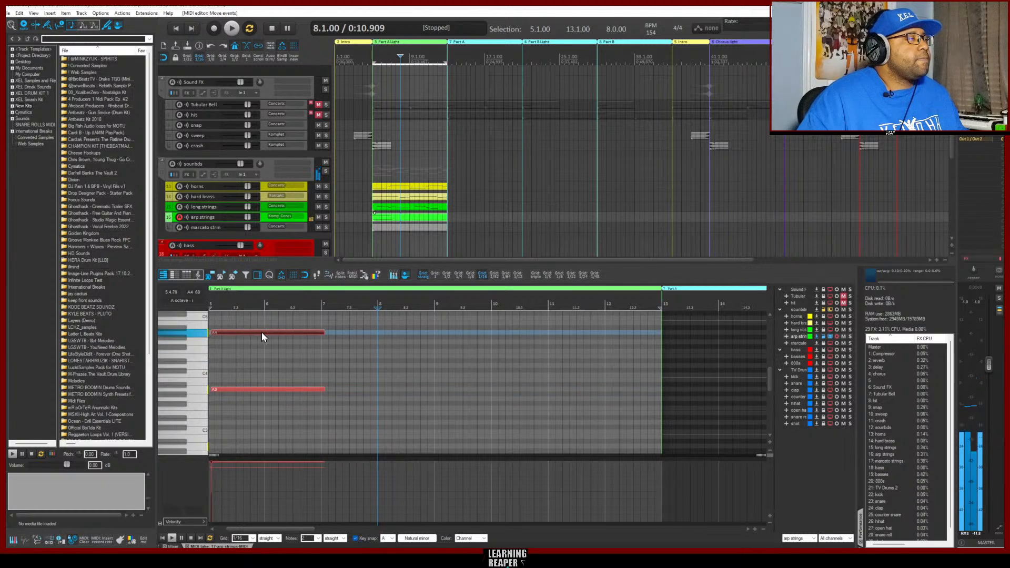
left_click_drag(260, 333, 298, 320)
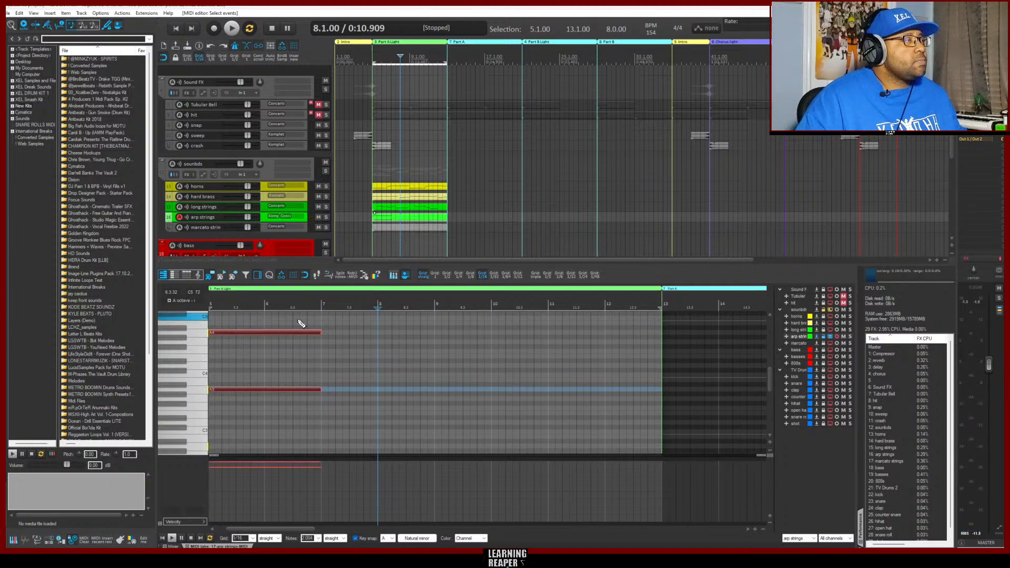
left_click(321, 304)
key("ctrl+v")
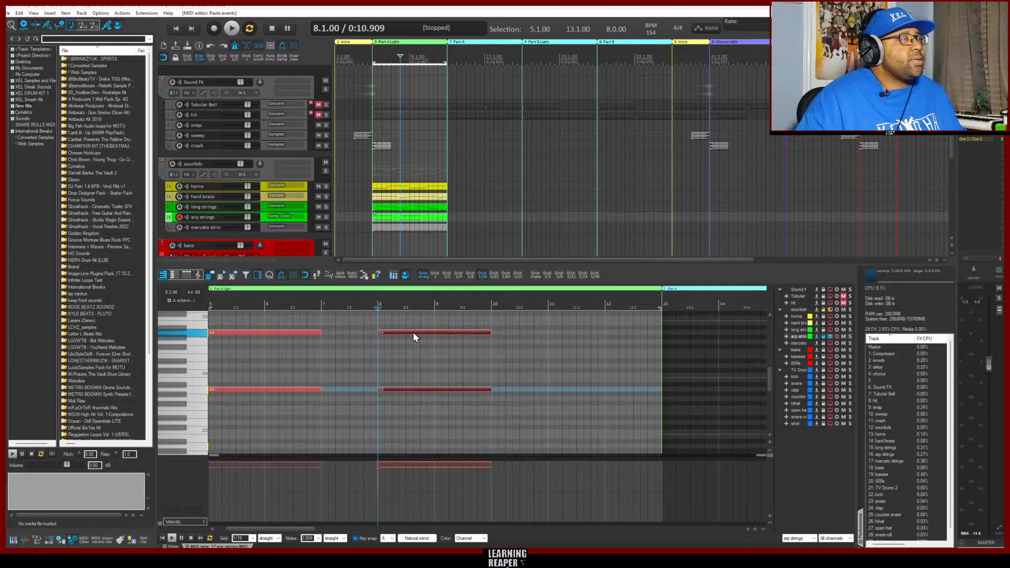
left_click_drag(413, 333, 358, 338)
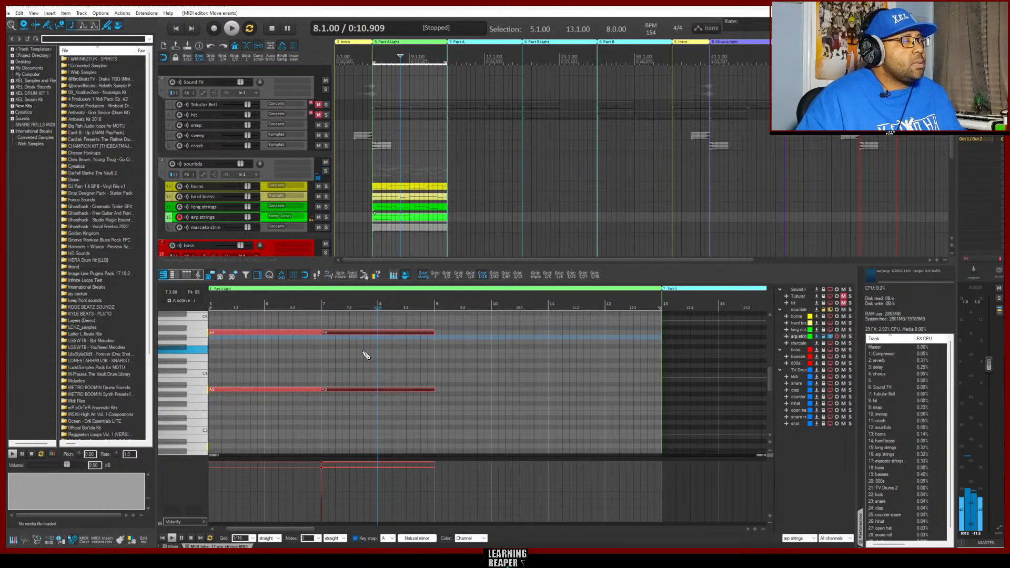
Duplicate the four A3 and A4 notes spanning bars 5 to 9 and place the copies from bar 9 to bar 13
key("ctrl+v")
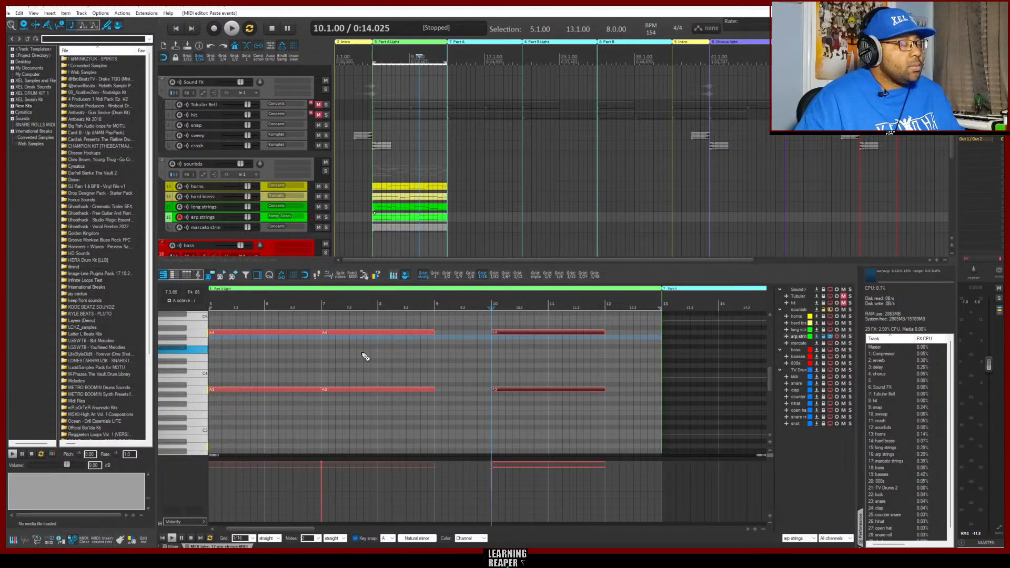
key("ctrl+z")
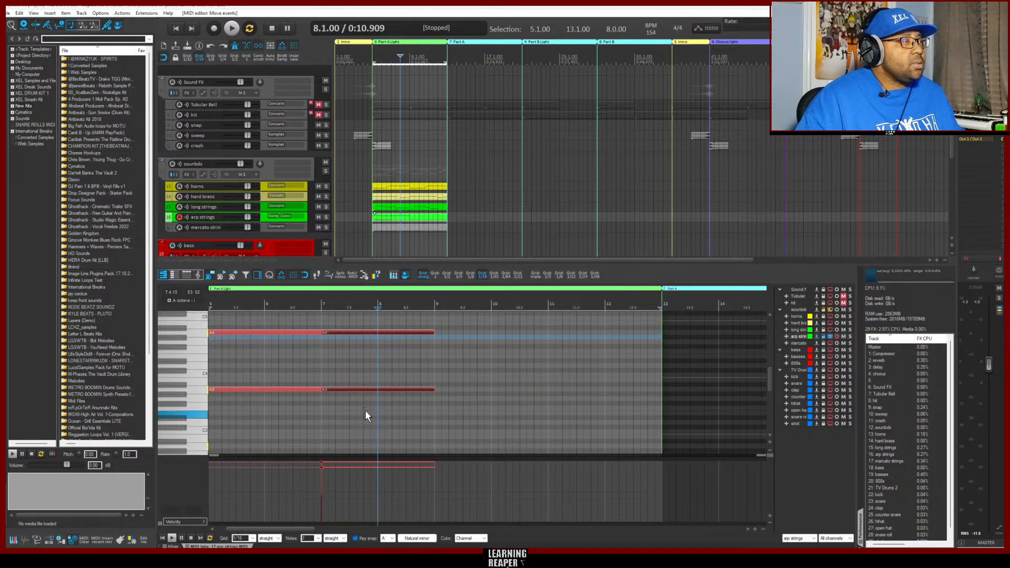
left_click_drag(365, 411, 308, 320)
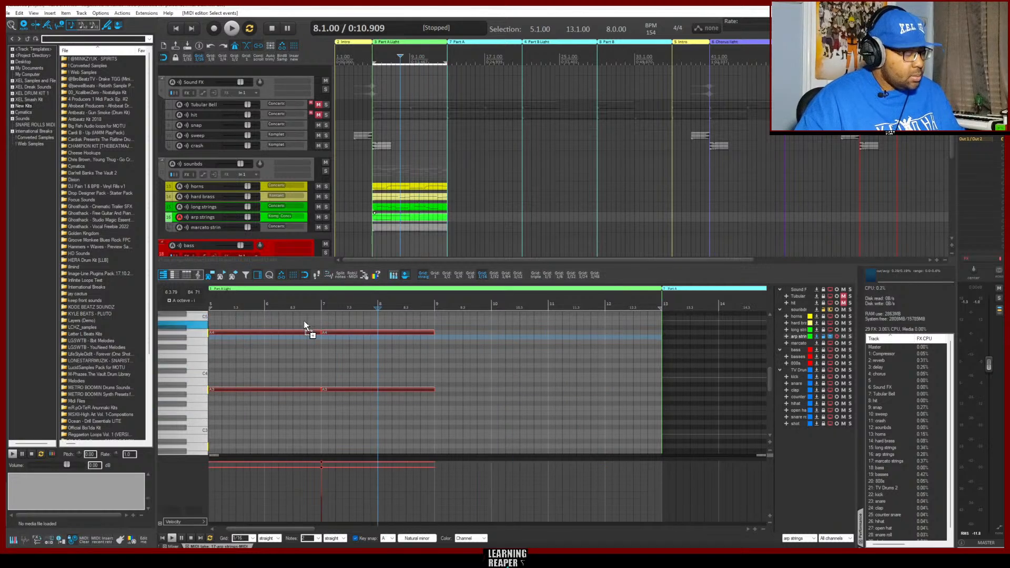
key("ctrl+v")
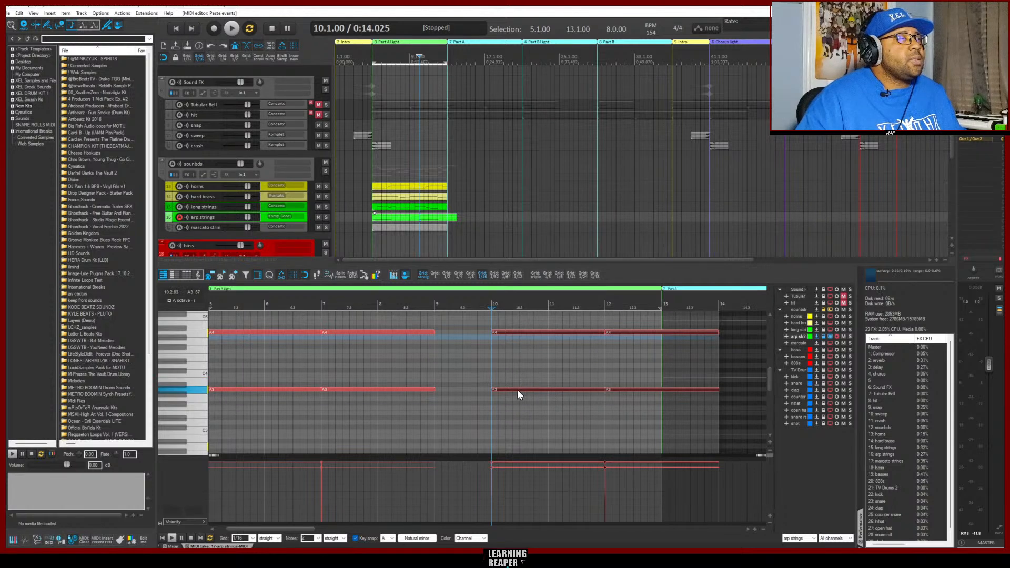
left_click_drag(517, 388, 459, 390)
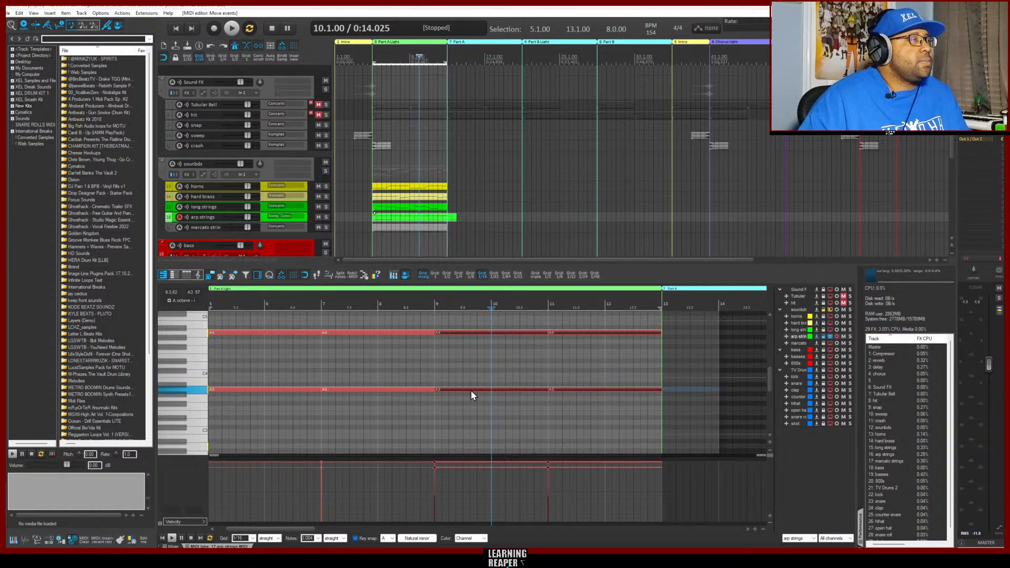
Trim the end of the arp strings item to bar 13 and play the section from bar 5
key("Home")
key("space")
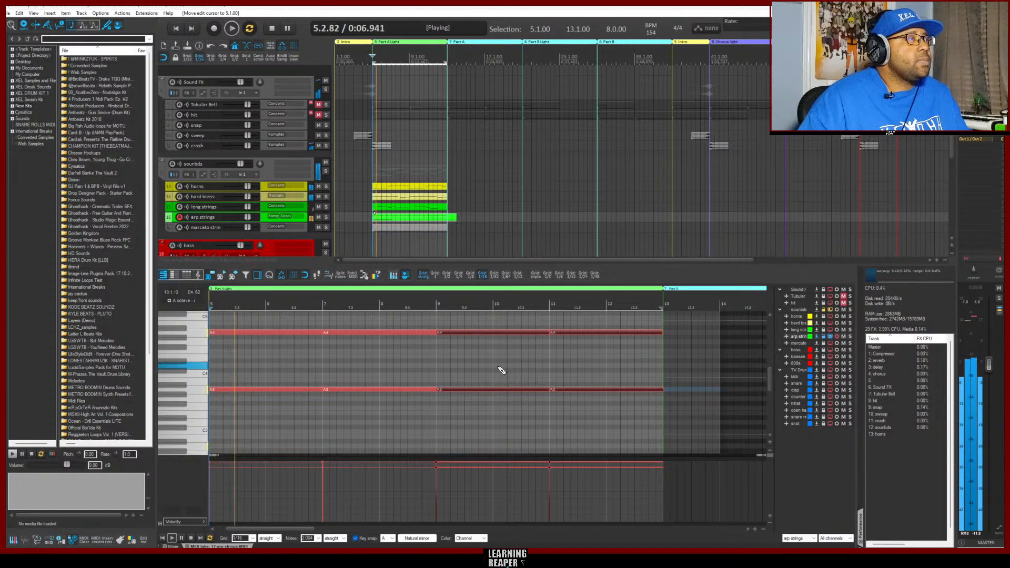
key("space")
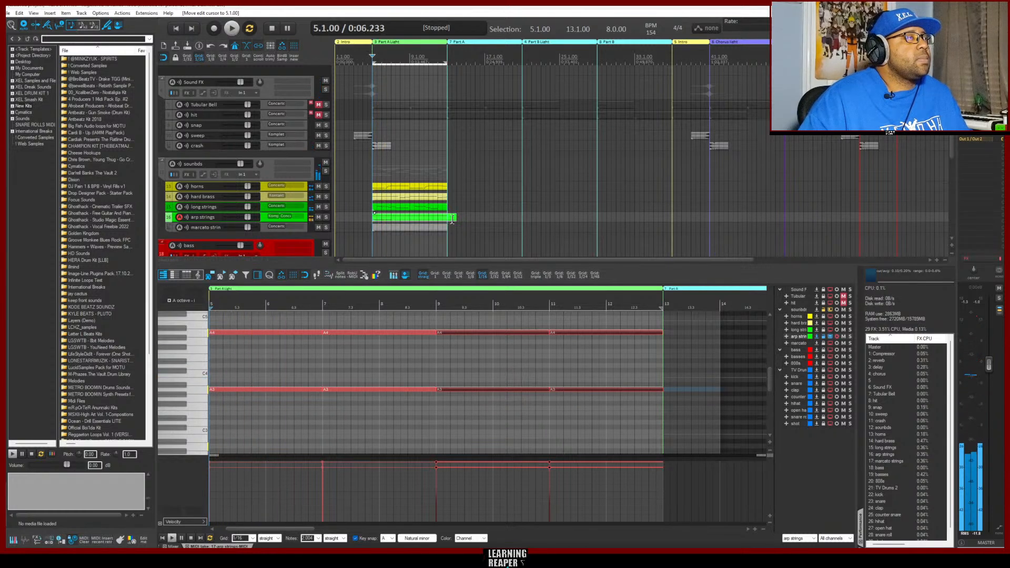
left_click_drag(456, 219, 448, 218)
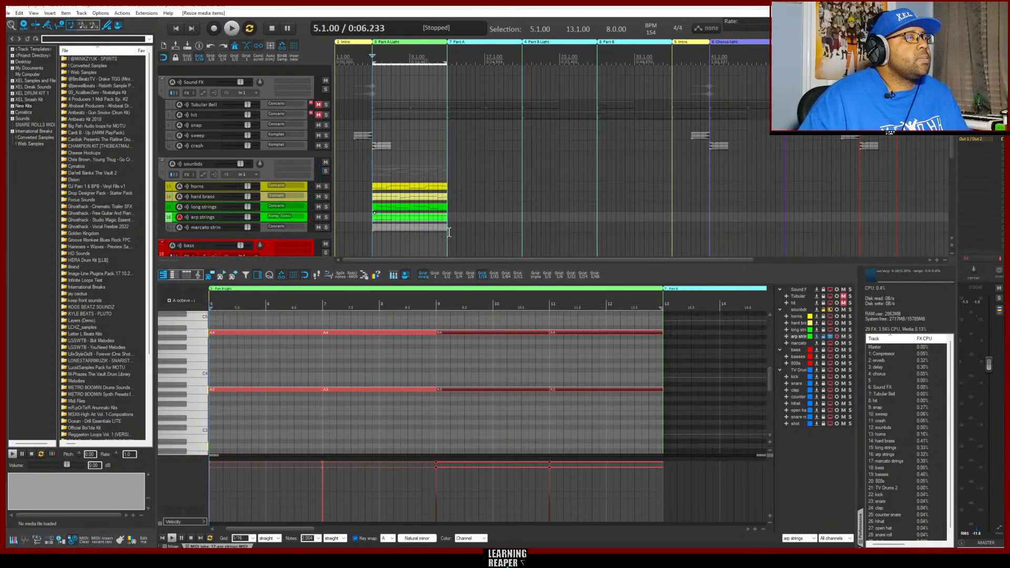
key("space")
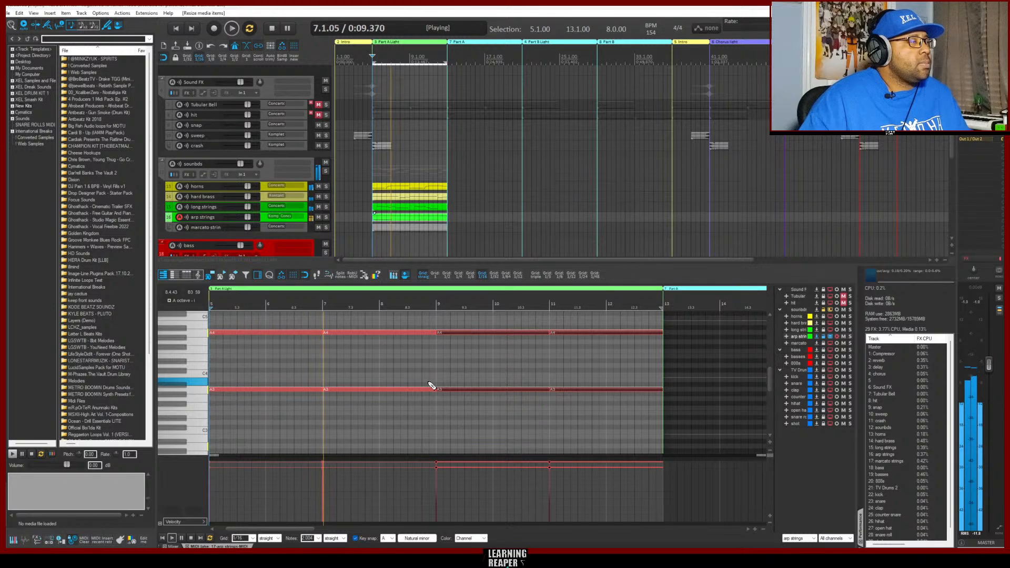
key("space")
Replace the A3 and A4 notes at bar 5 with a copy of the pair at bar 7, and play the section
left_click_drag(277, 403, 264, 310)
key("Delete")
left_click_drag(357, 406, 370, 322)
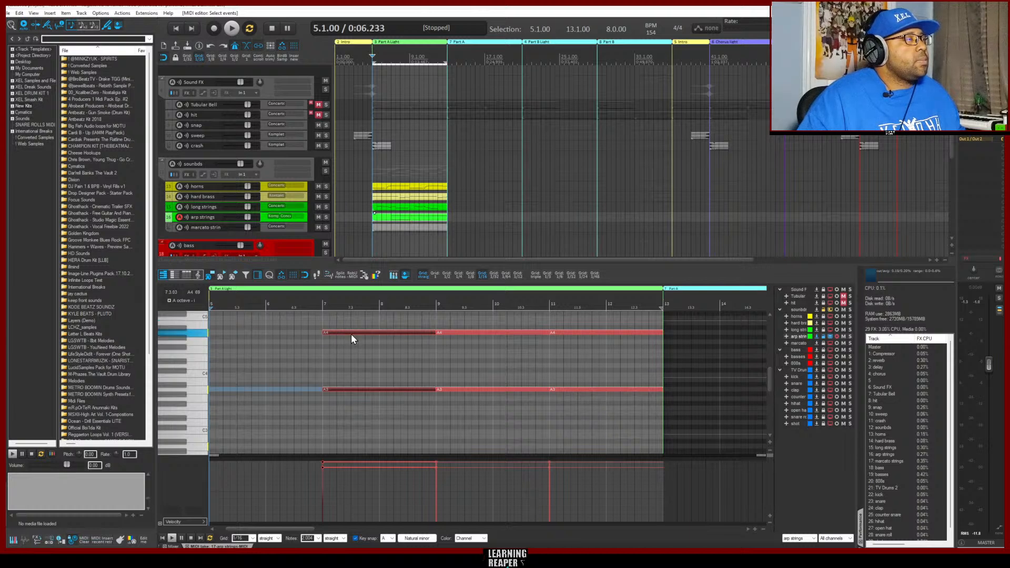
left_click_drag(352, 331, 236, 339)
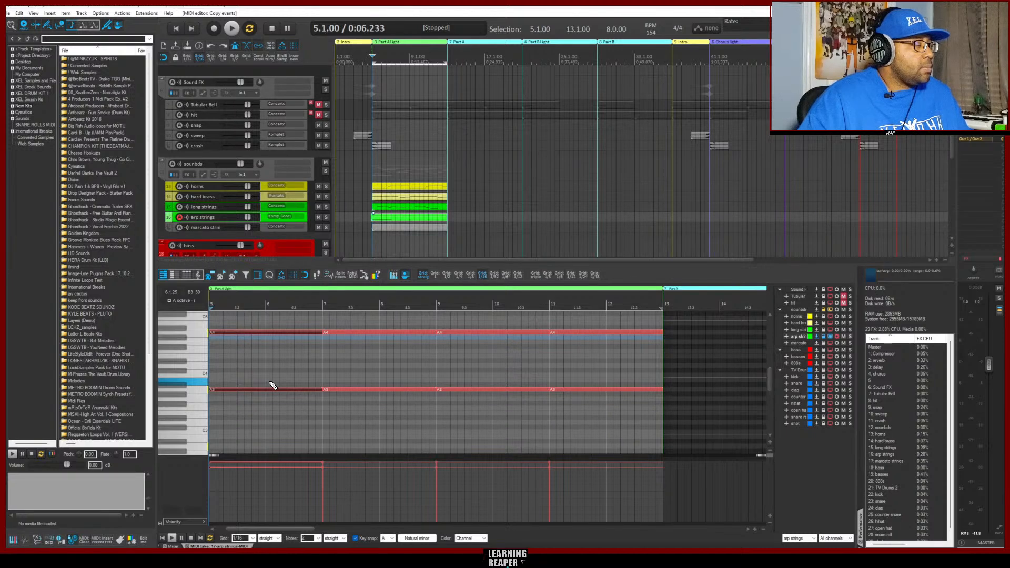
key("space")
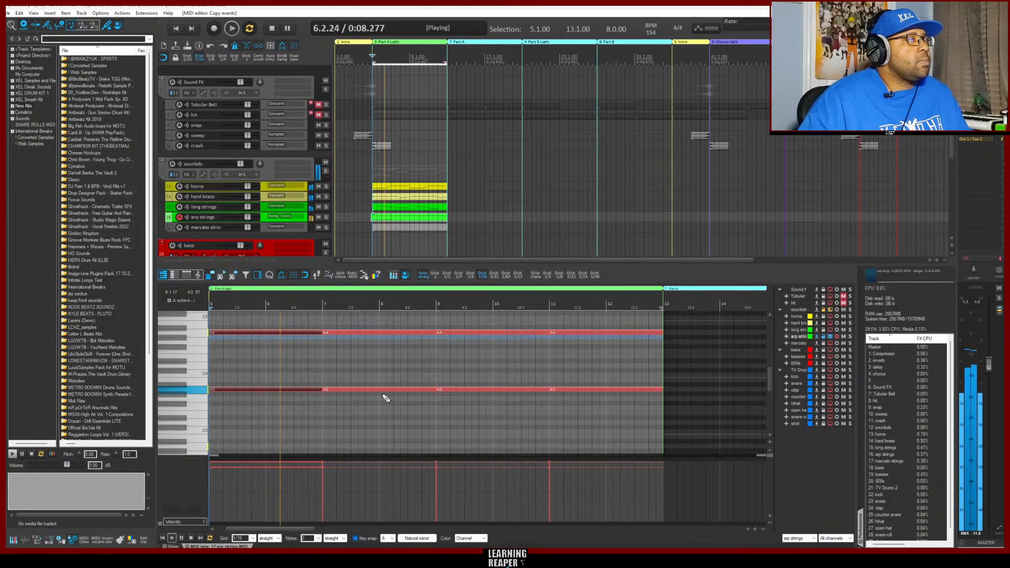
key("space")
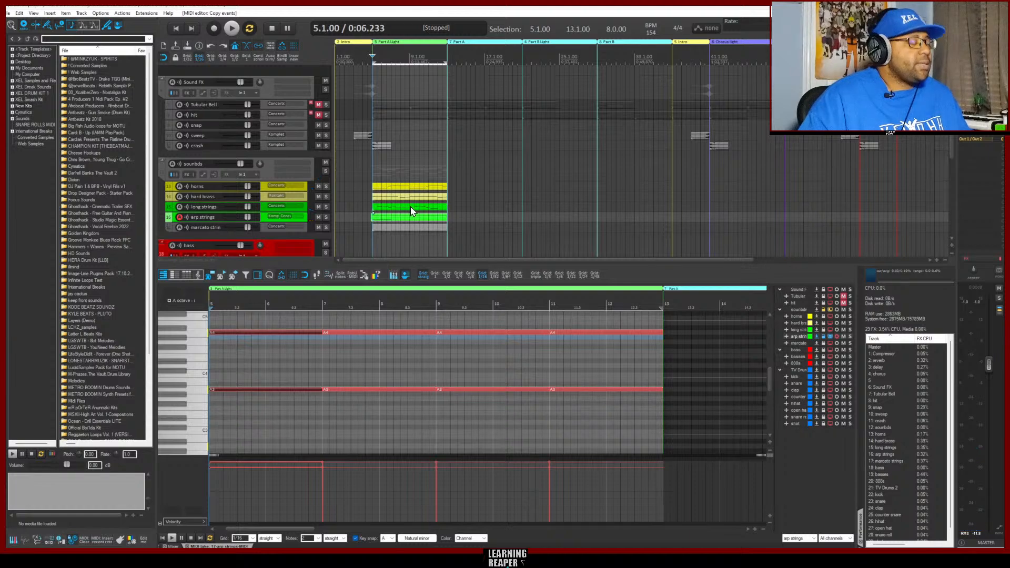
Trim the start of the arp strings item to bar 5 and play the Part A Light section
scroll(403, 209, "up", 8)
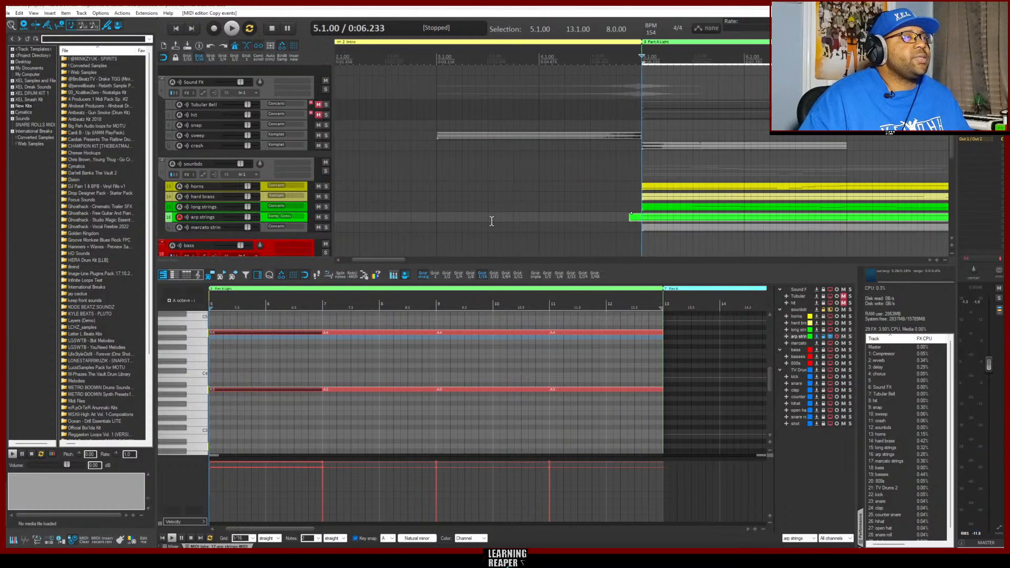
scroll(561, 226, "up", 2)
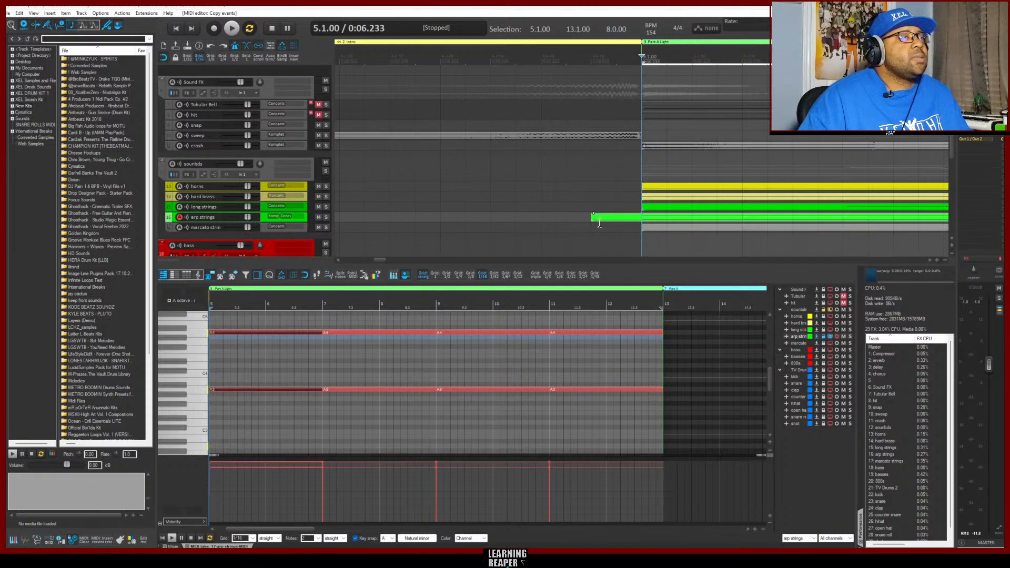
left_click_drag(593, 222, 638, 223)
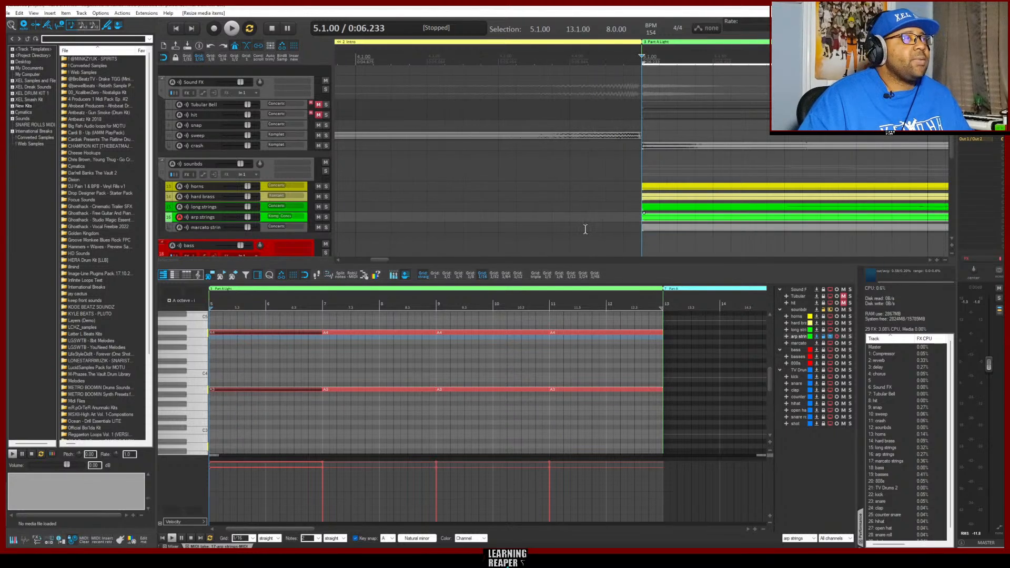
scroll(554, 219, "down", 5)
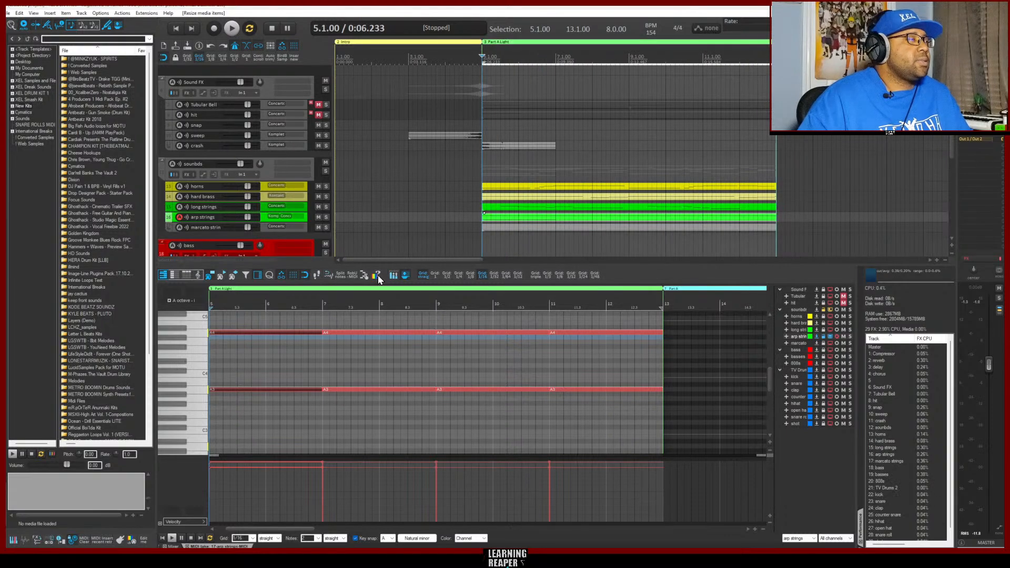
key("space")
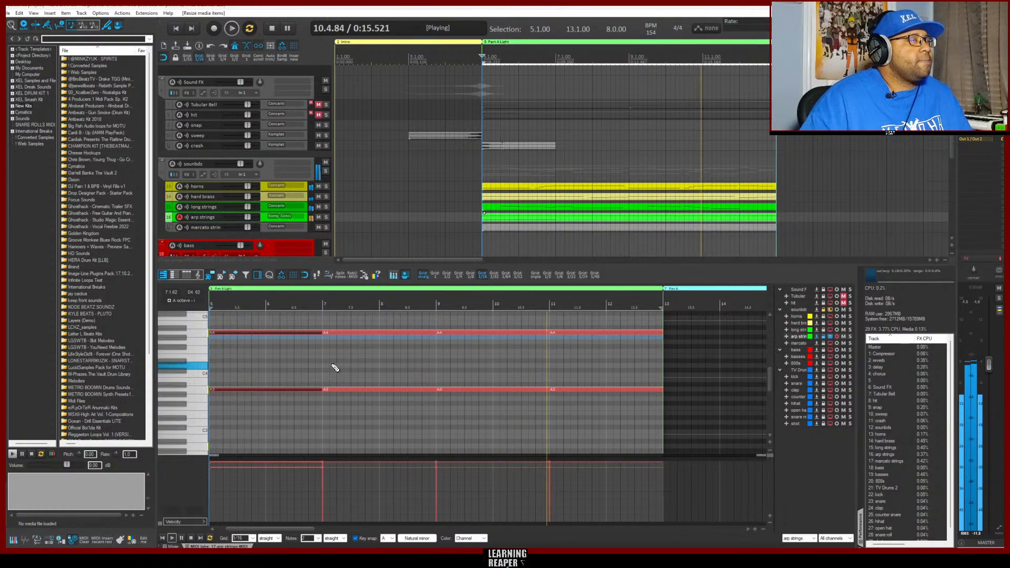
key("space")
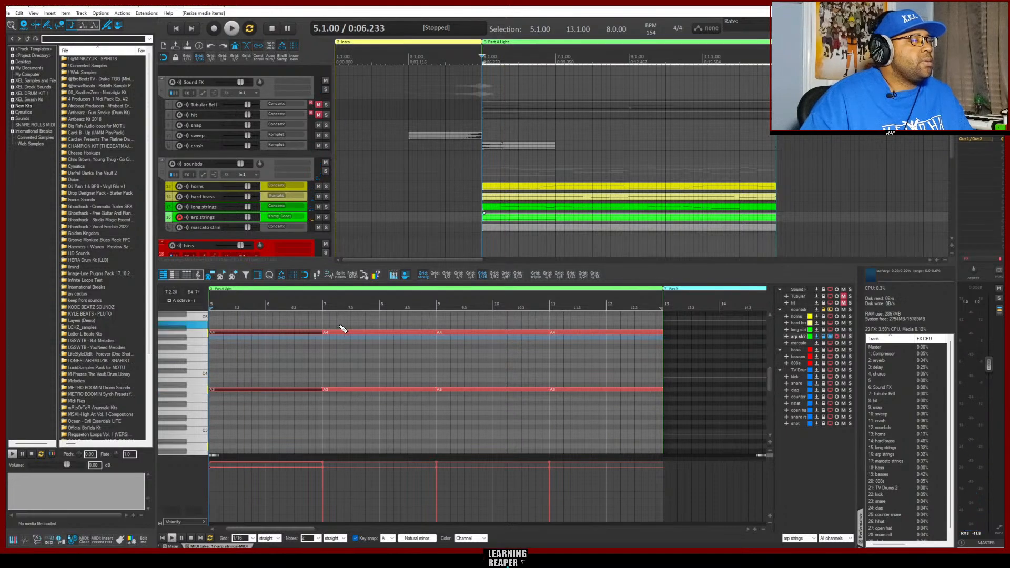
Delete the arp strings' low A3 note spanning bars 5 to 7
left_click(322, 304)
scroll(461, 397, "up", 3)
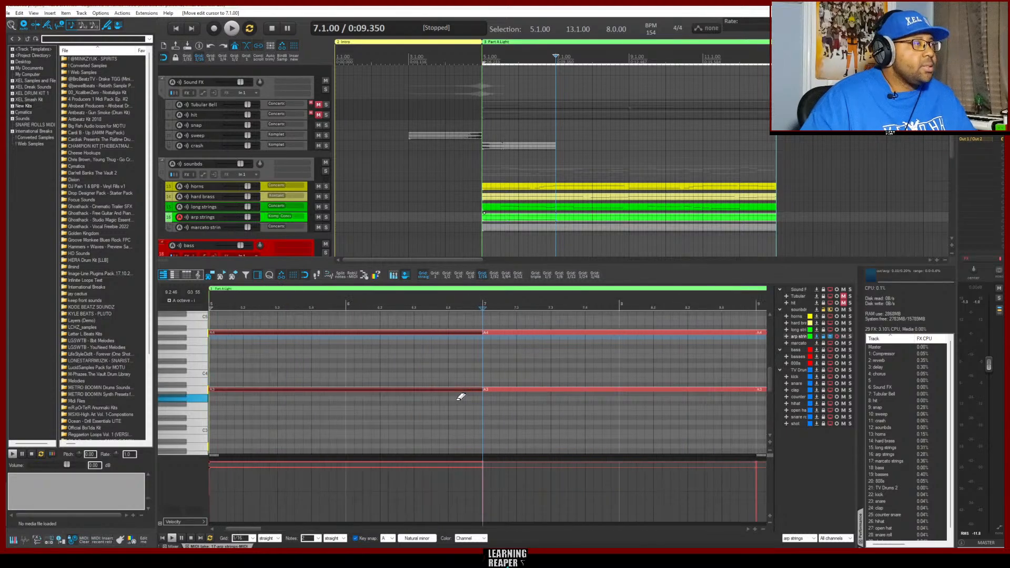
scroll(460, 397, "up", 5)
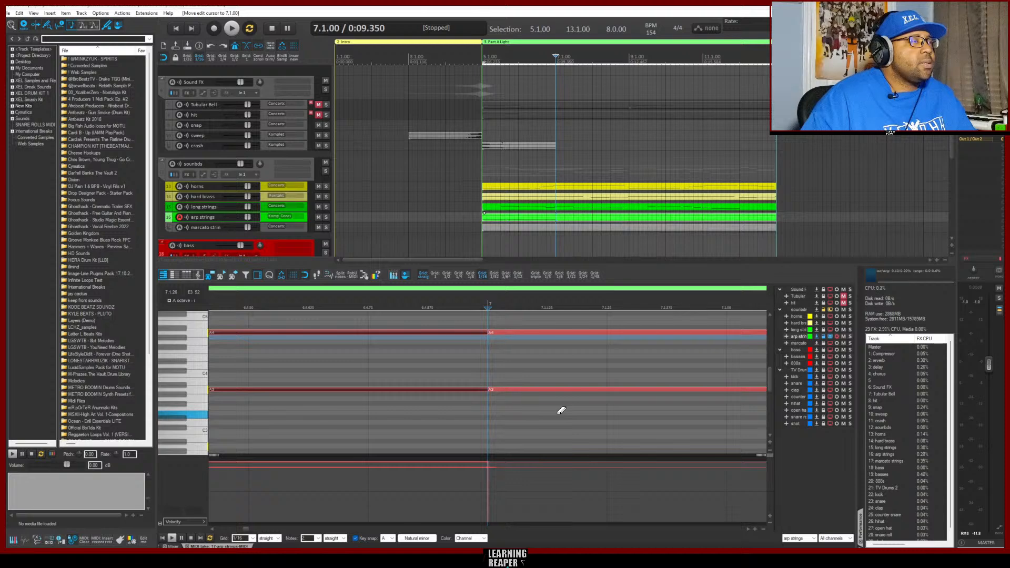
left_click(451, 390)
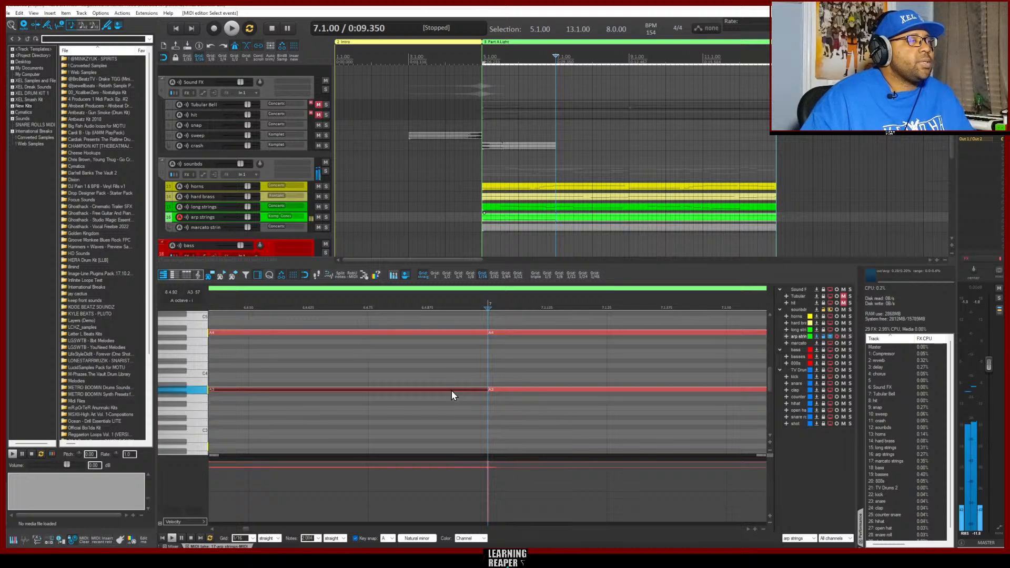
double_click(452, 390)
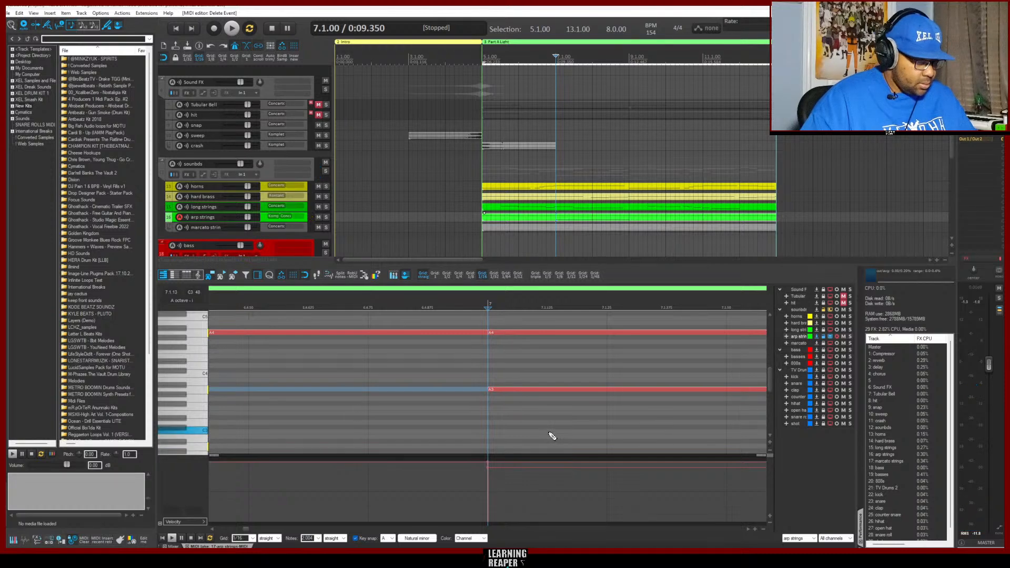
Move the arp strings' A3 note at bar 7 down to G3
scroll(533, 427, "down", 5)
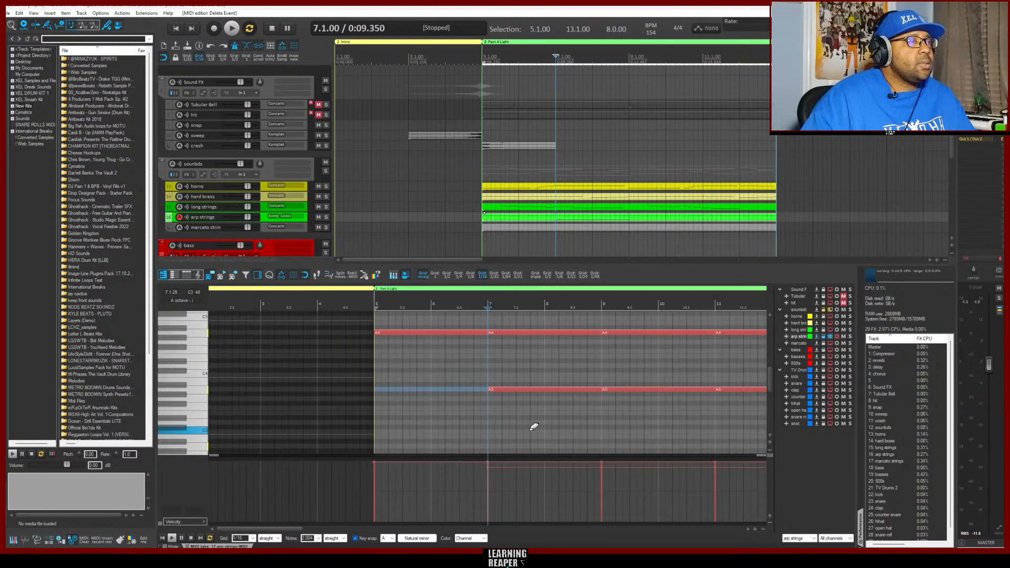
scroll(533, 427, "up", 3)
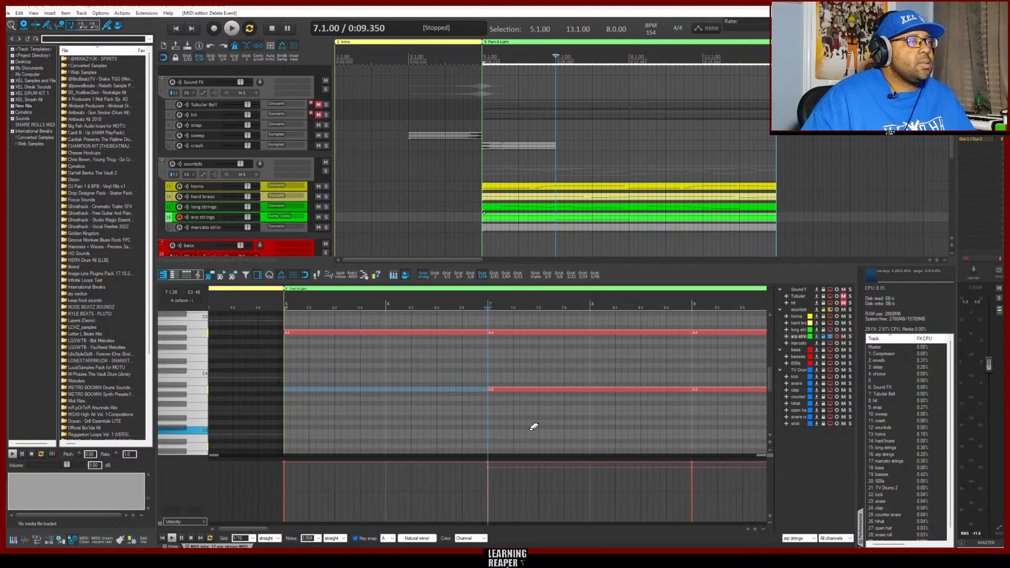
left_click(541, 390)
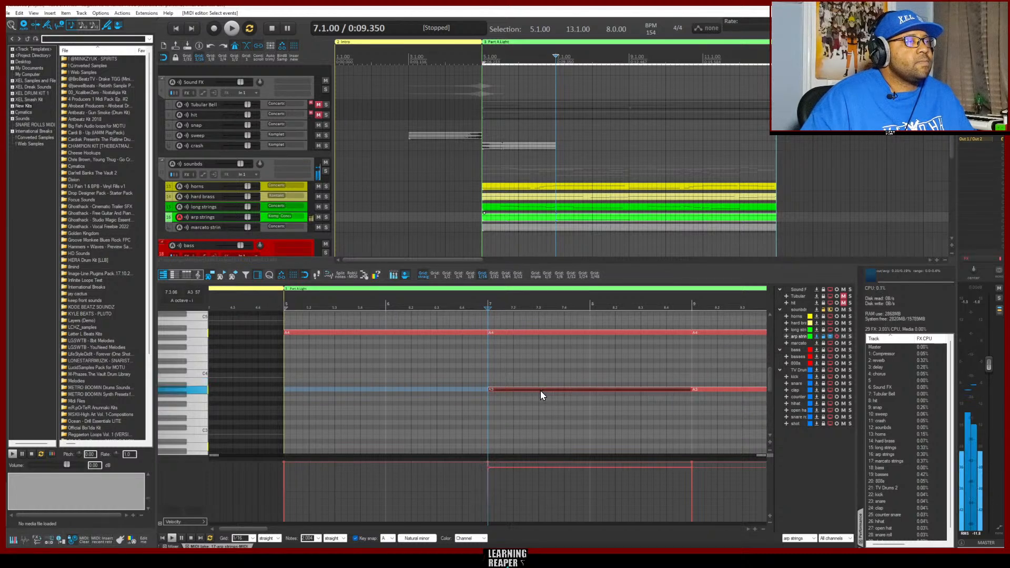
left_click_drag(541, 391, 539, 399)
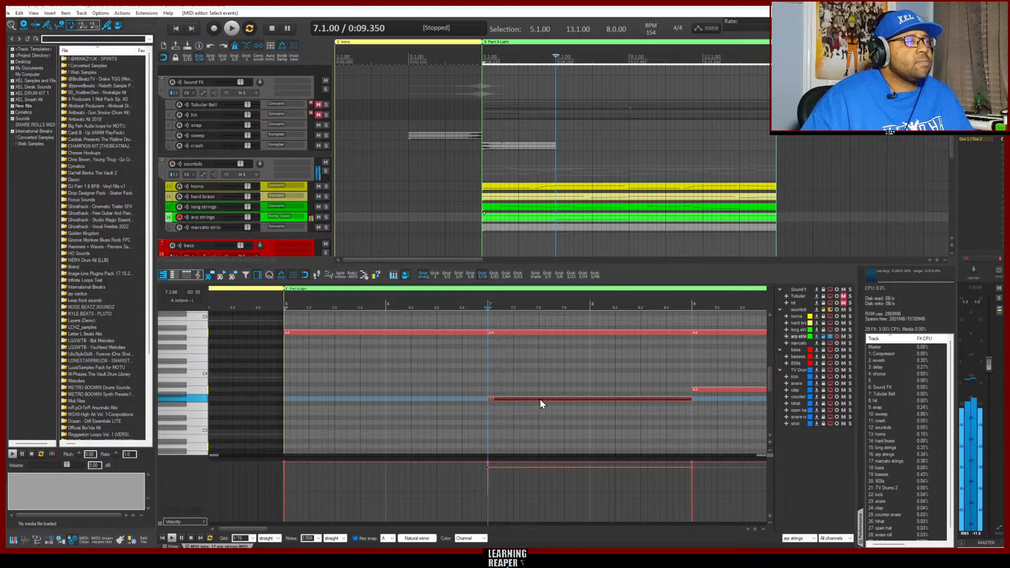
Shorten the G3 note so it ends exactly at bar 9
left_click(693, 303)
scroll(698, 409, "up", 5)
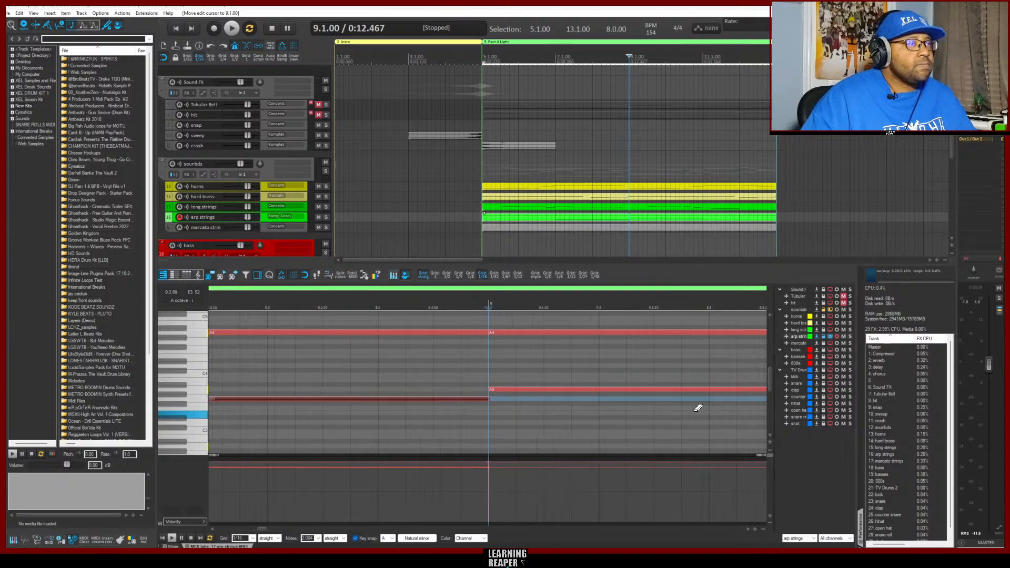
scroll(606, 394, "up", 4)
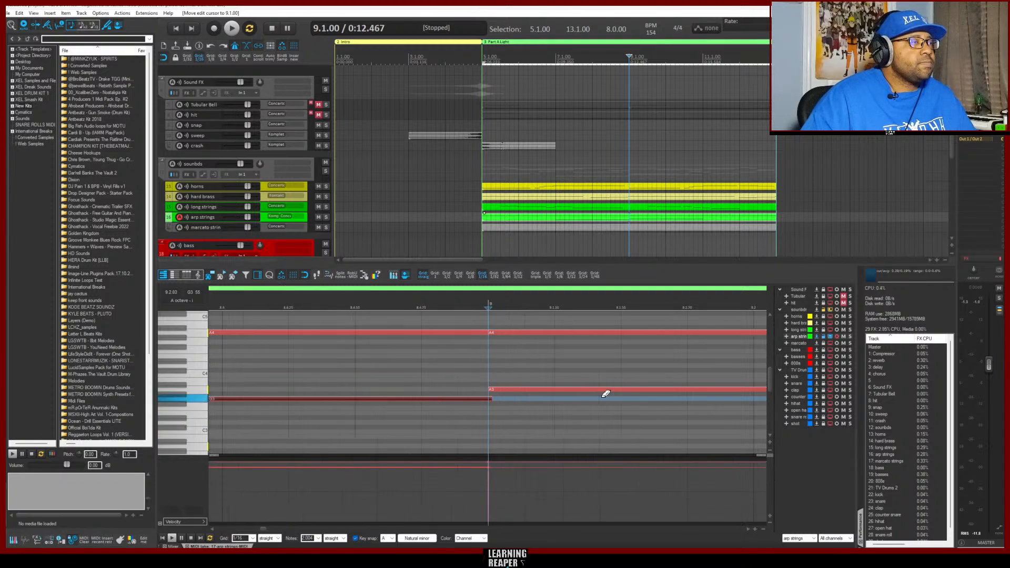
left_click(488, 399)
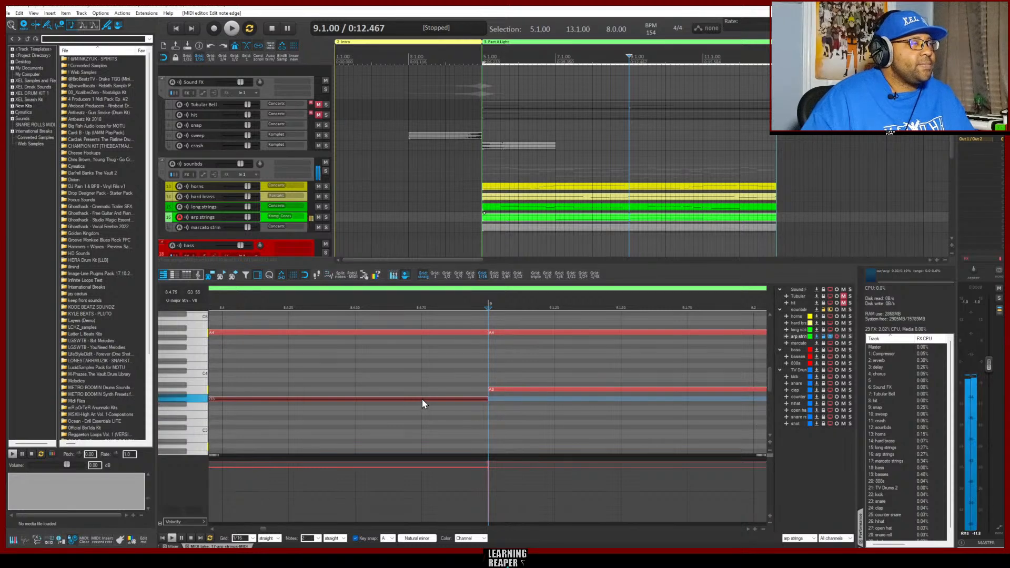
Move the arp strings' G3 note at bar 7 up to A3 and delete all the notes from bar 9 to bar 13
left_click_drag(422, 399, 422, 394)
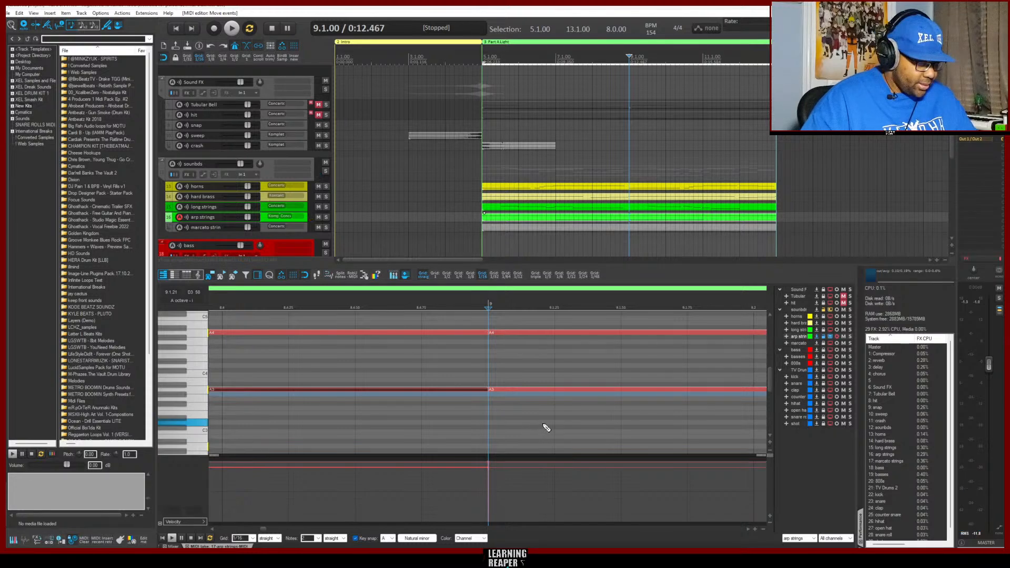
scroll(537, 421, "down", 8)
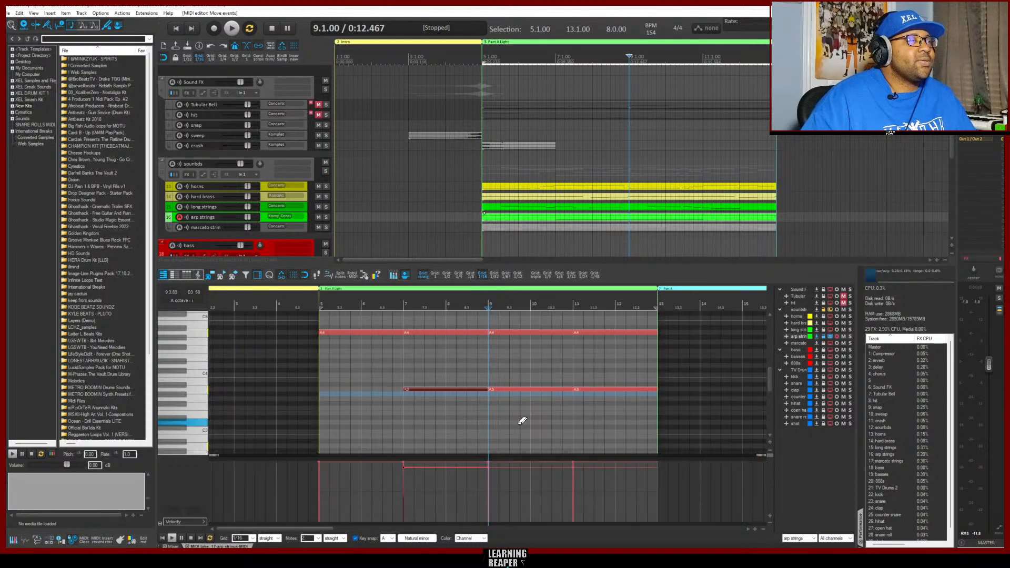
left_click_drag(523, 416, 626, 325)
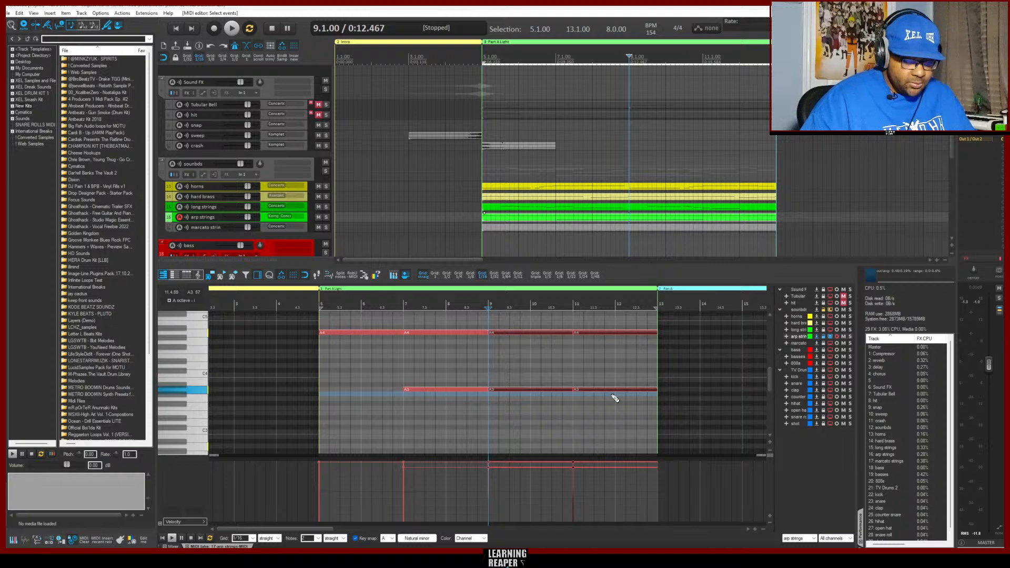
key("Delete")
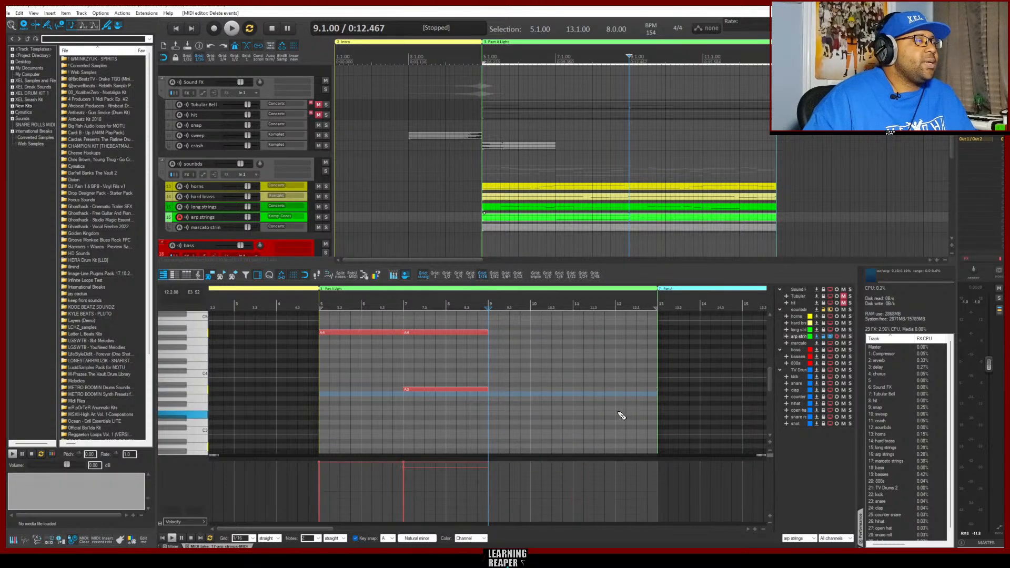
Add an A3 note from bar 5 to bar 7 in the arp strings and duplicate the bar 5 to 9 notes at bar 9
left_click(322, 390)
left_click_drag(463, 409, 362, 336)
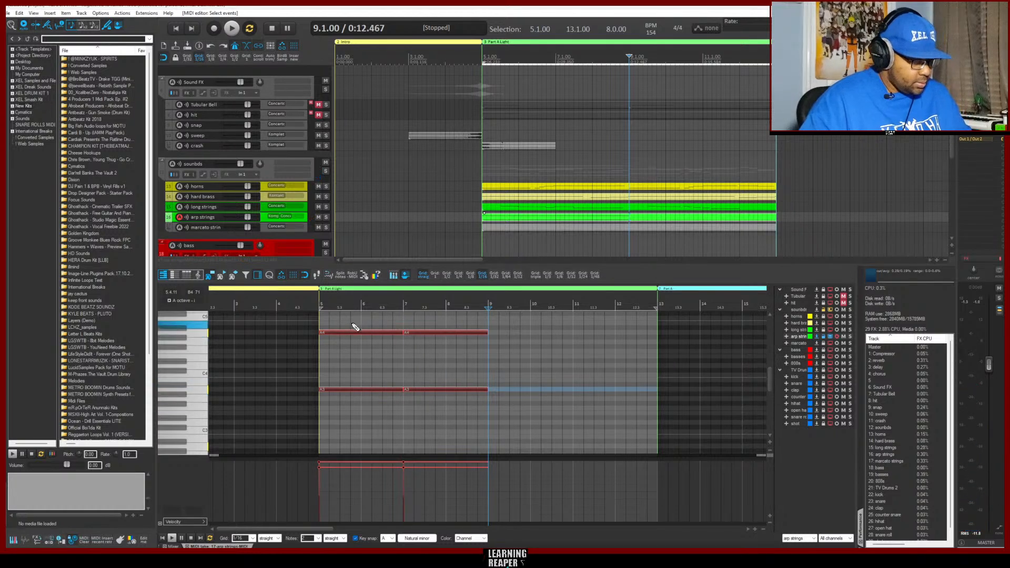
key("ctrl+v")
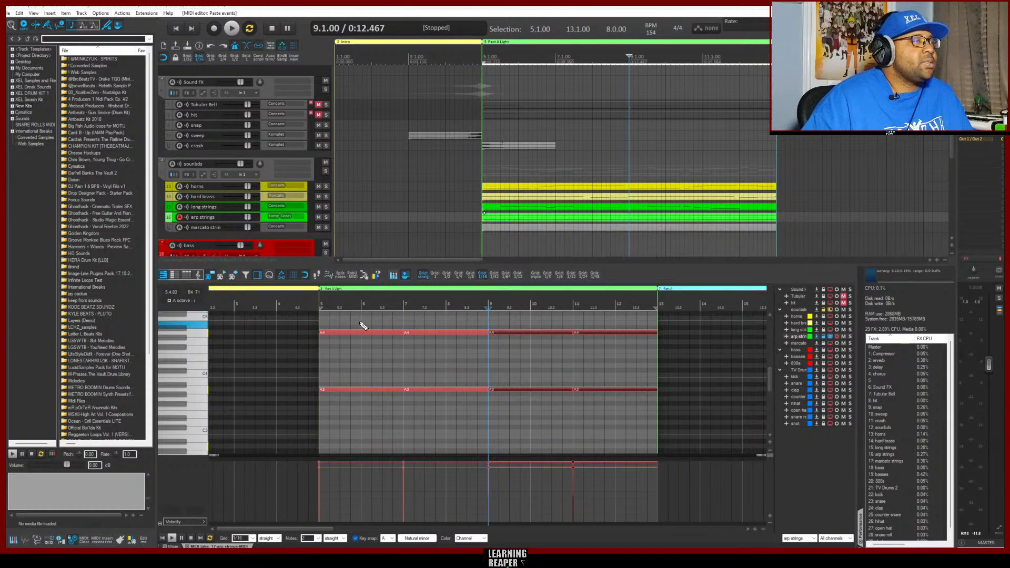
Play the Part A Light section from bar 5 to check the edited arp strings
left_click(321, 306)
key("space")
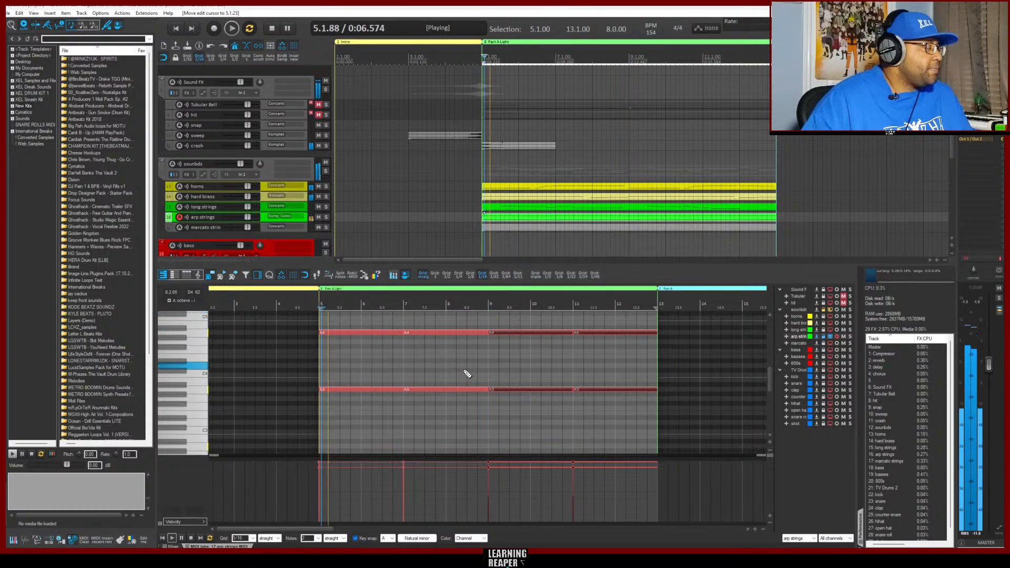
key("space")
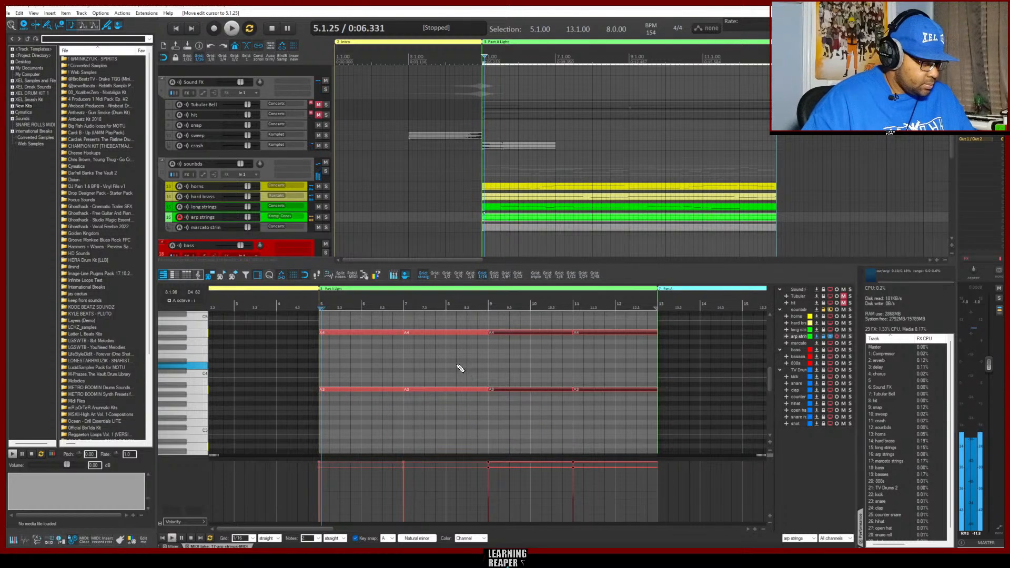
key("Left")
key("space")
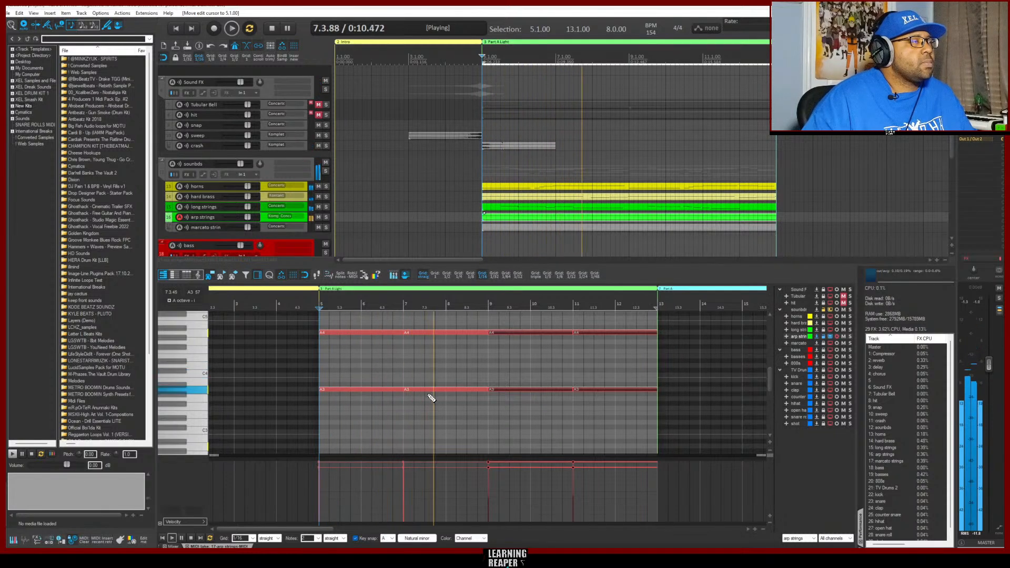
key("space")
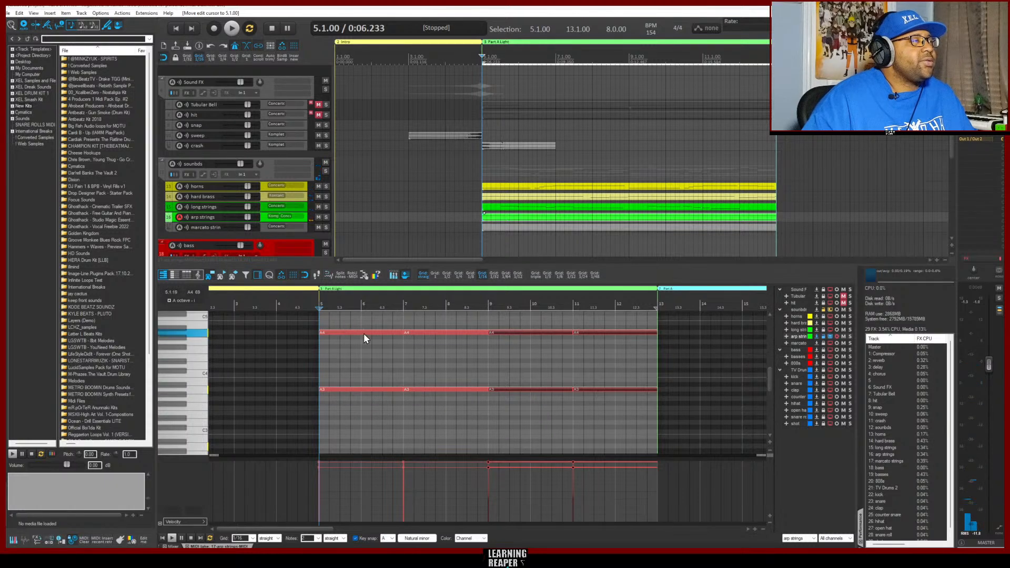
key("space")
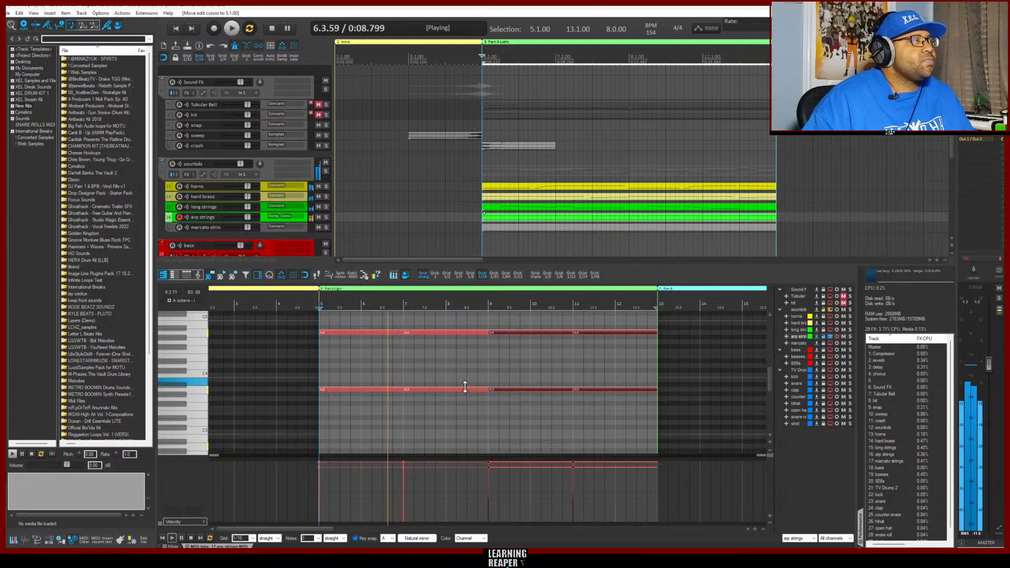
Record a marcato strings part over the Part A Light section, from bar 5 to bar 13
left_click(261, 230)
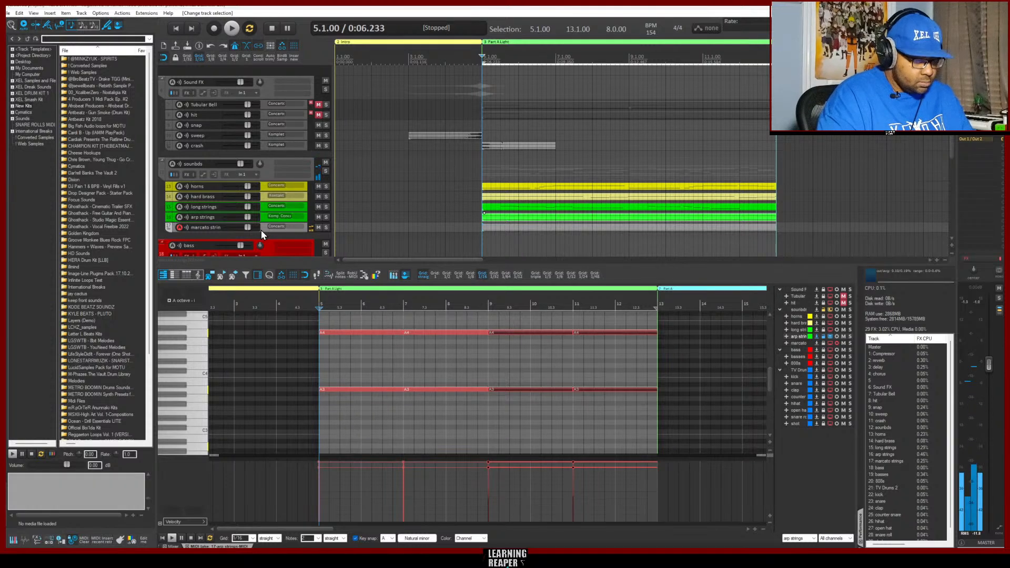
key("space")
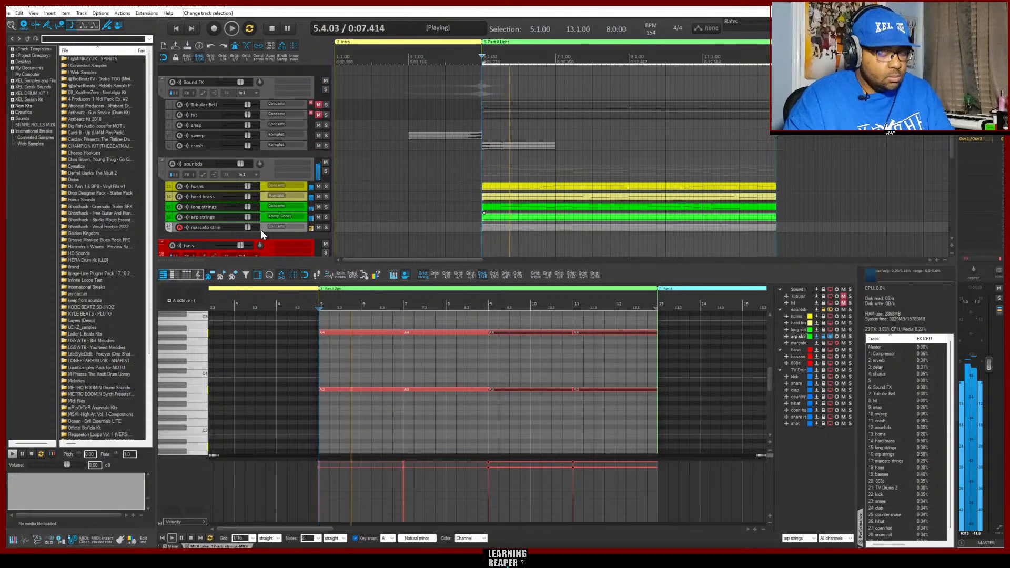
key("ctrl+r")
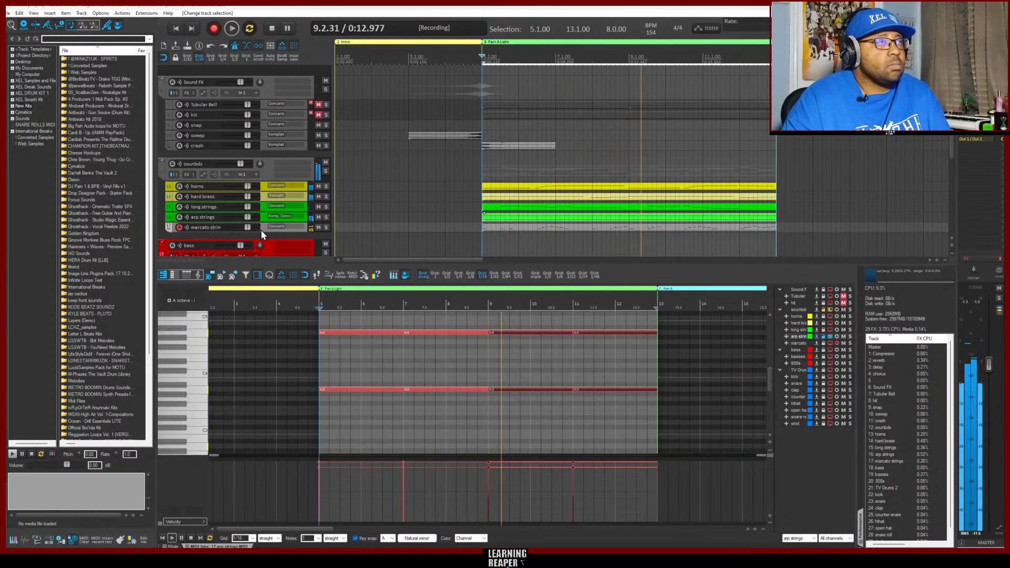
key("ctrl+r")
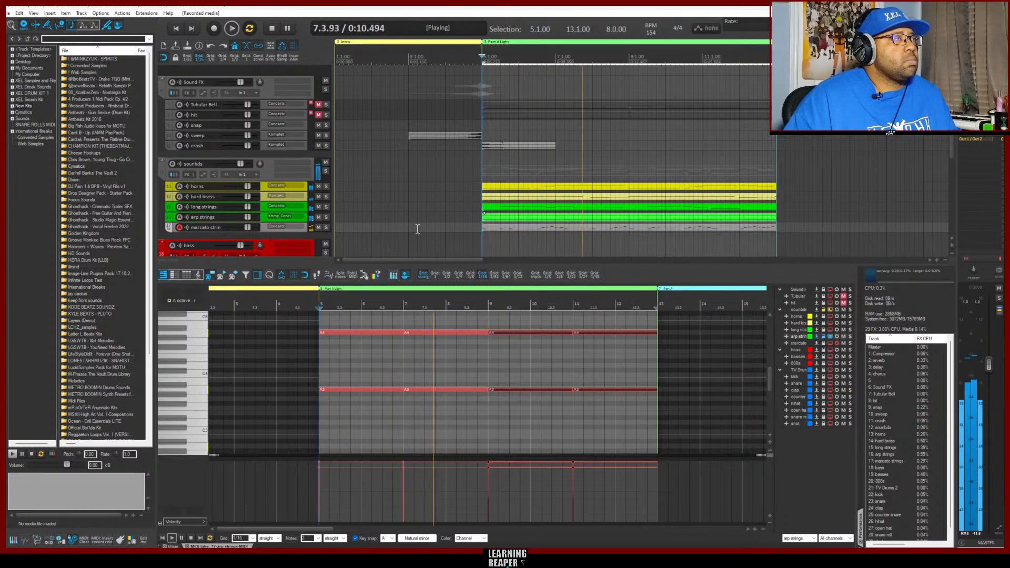
Quantize all the marcato strings notes to the grid by position and note length at 100% strength, with overlaps fixed
left_click(519, 228)
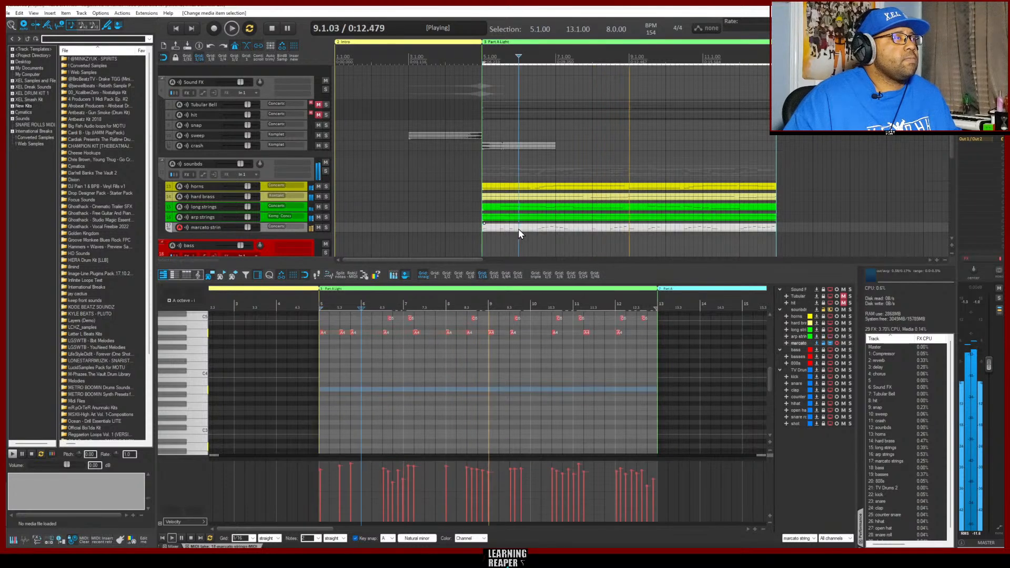
scroll(653, 379, "up", 3)
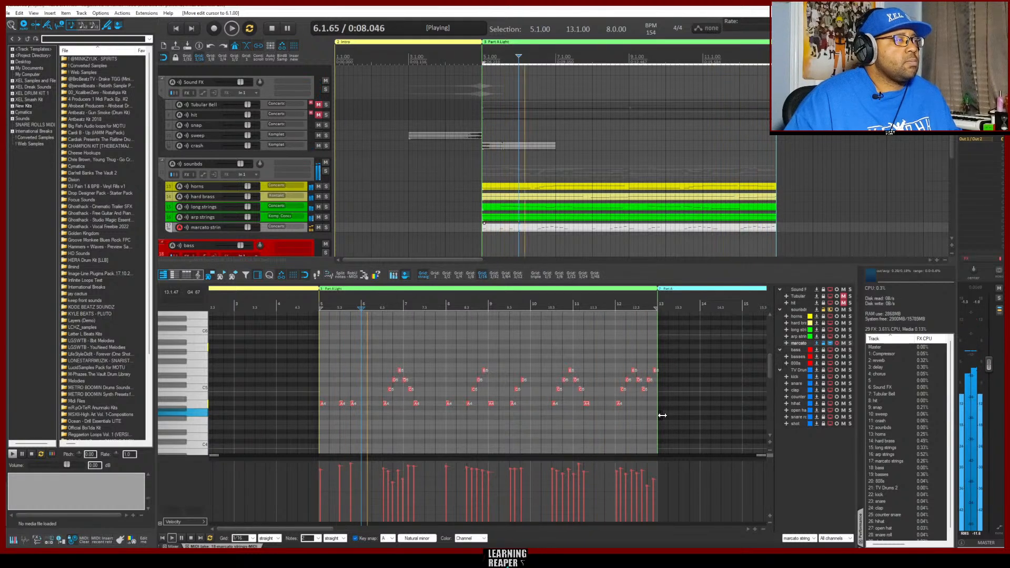
left_click_drag(662, 412, 323, 345)
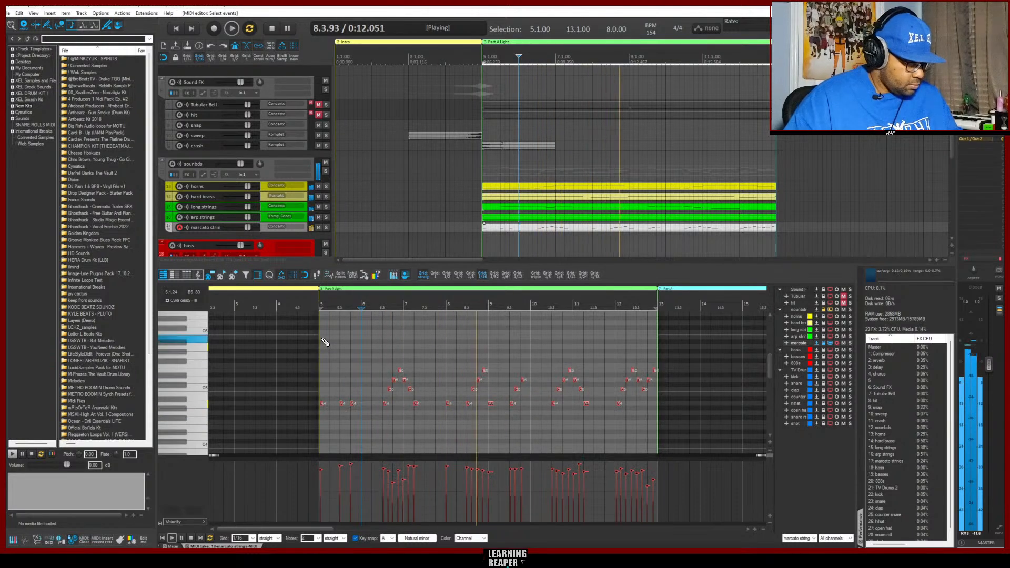
key("q")
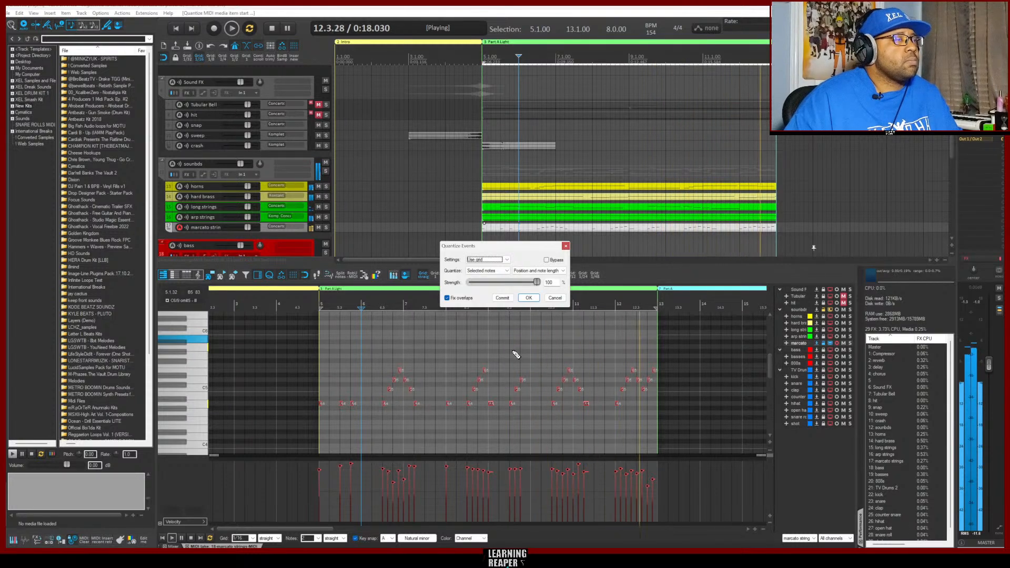
left_click(529, 297)
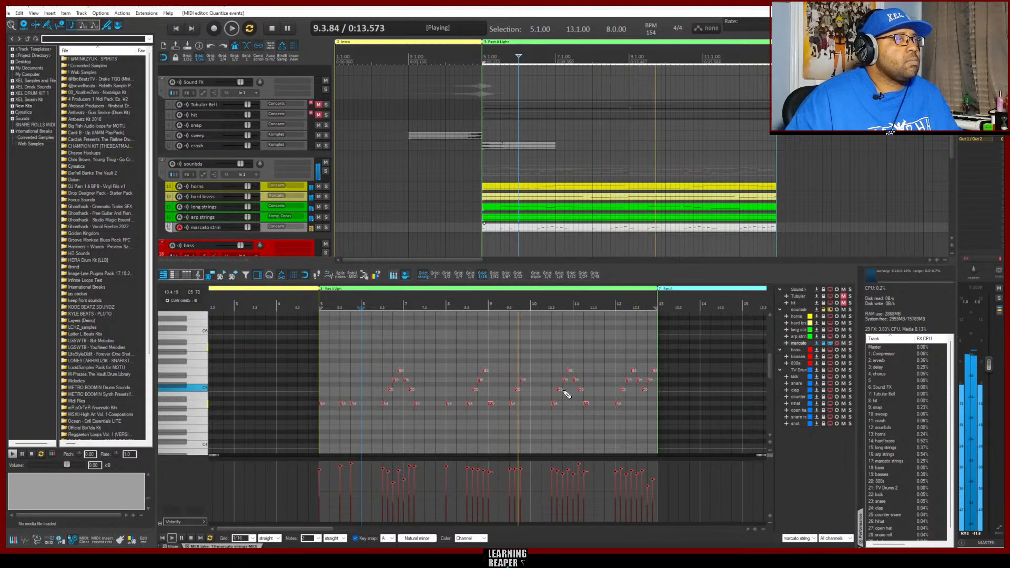
Open the long strings item in the MIDI editor and solo its track to hear the part alone
left_click(506, 206)
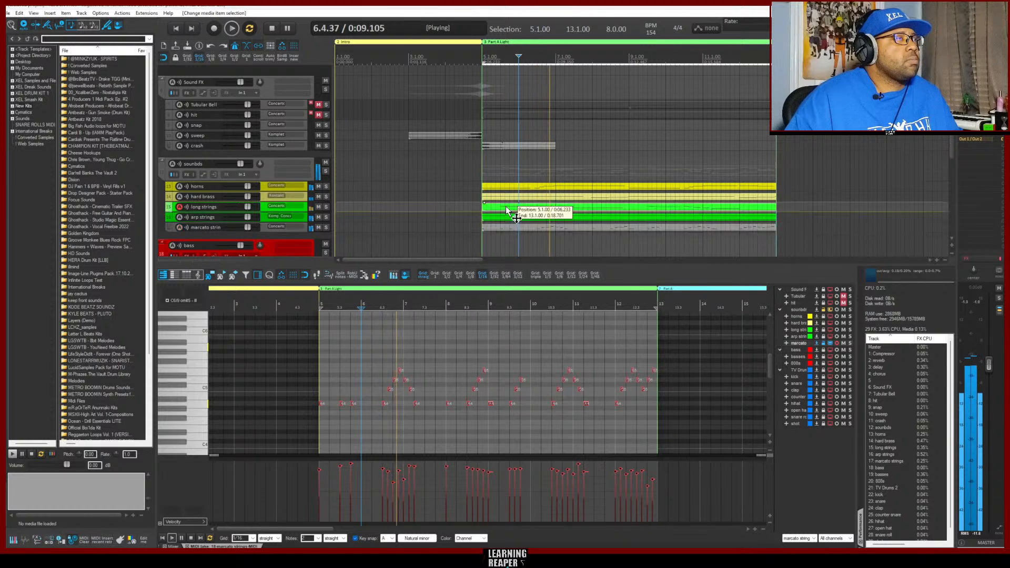
left_click(507, 209)
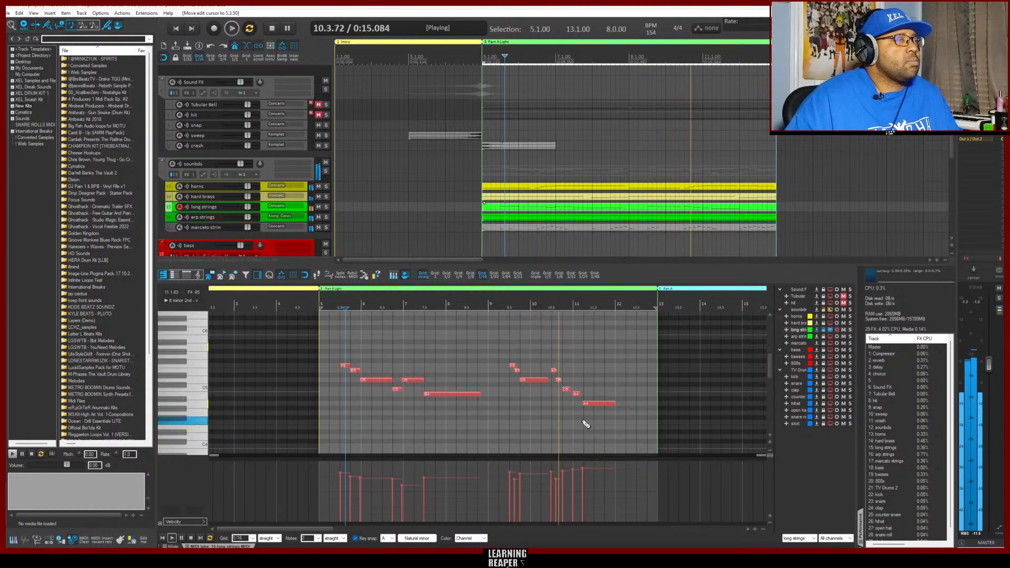
left_click(327, 208)
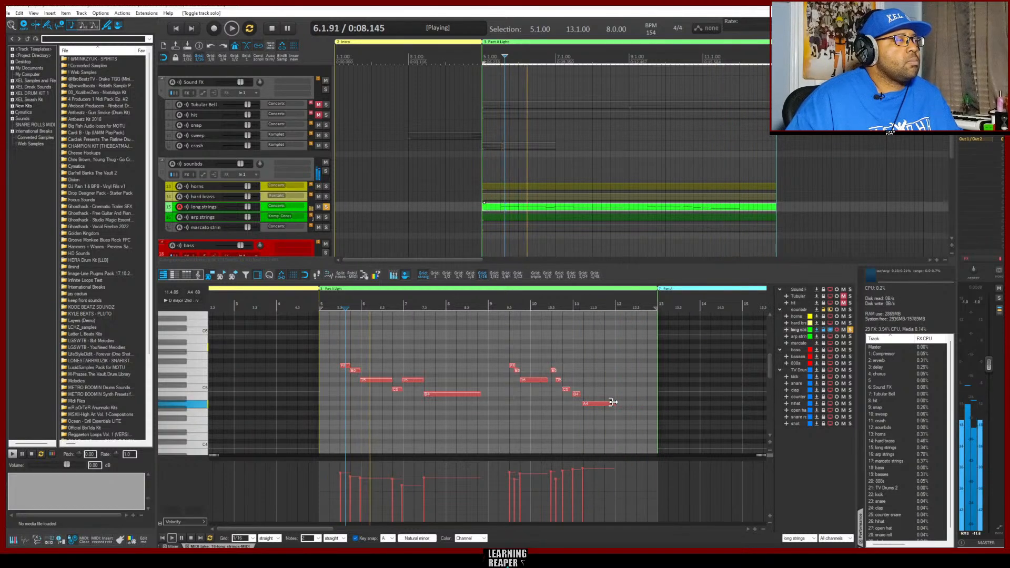
key("space")
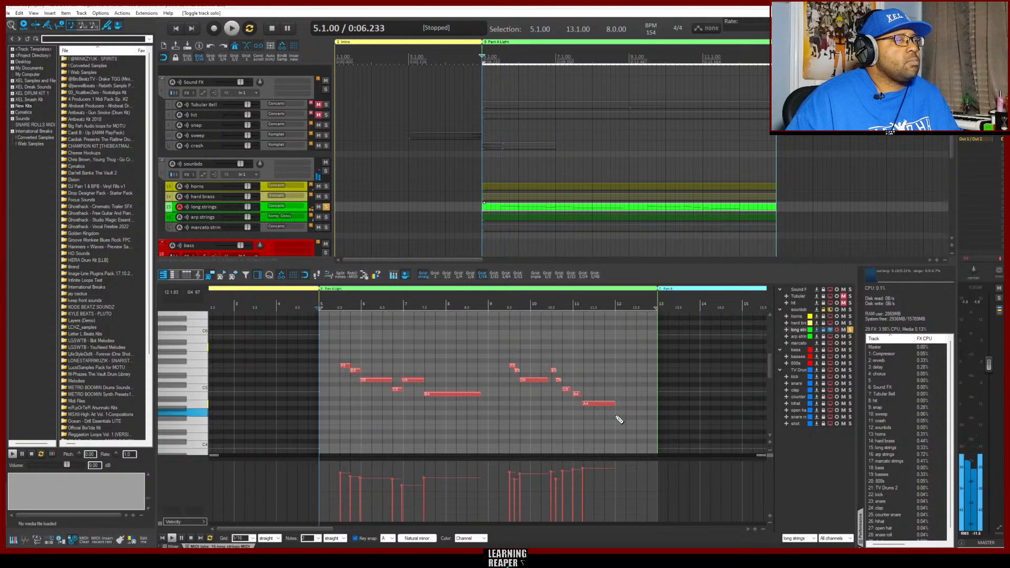
Quantize all the long strings notes to the grid by position and note length at 100% strength, with overlaps fixed
left_click_drag(619, 417, 341, 339)
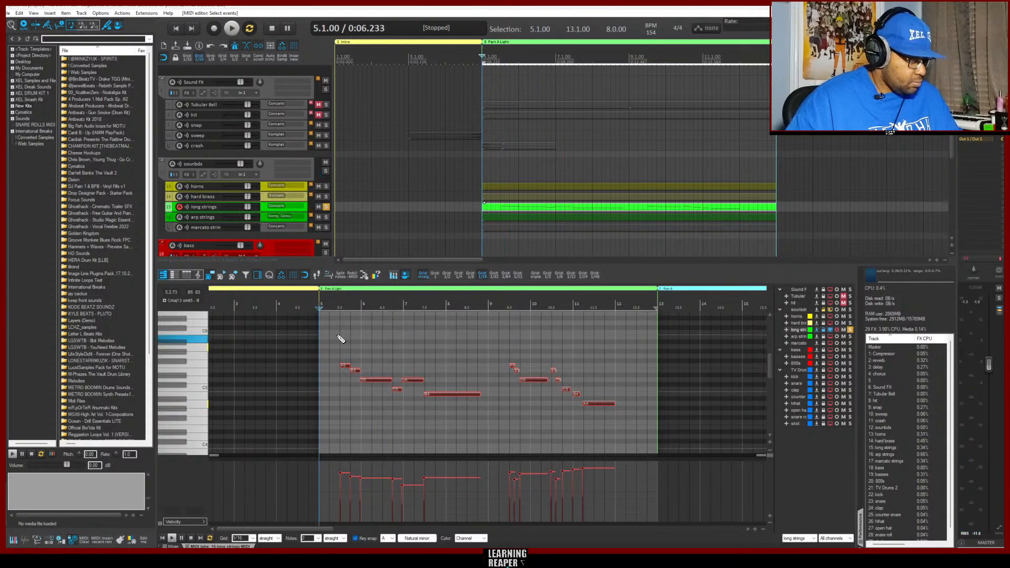
key("q")
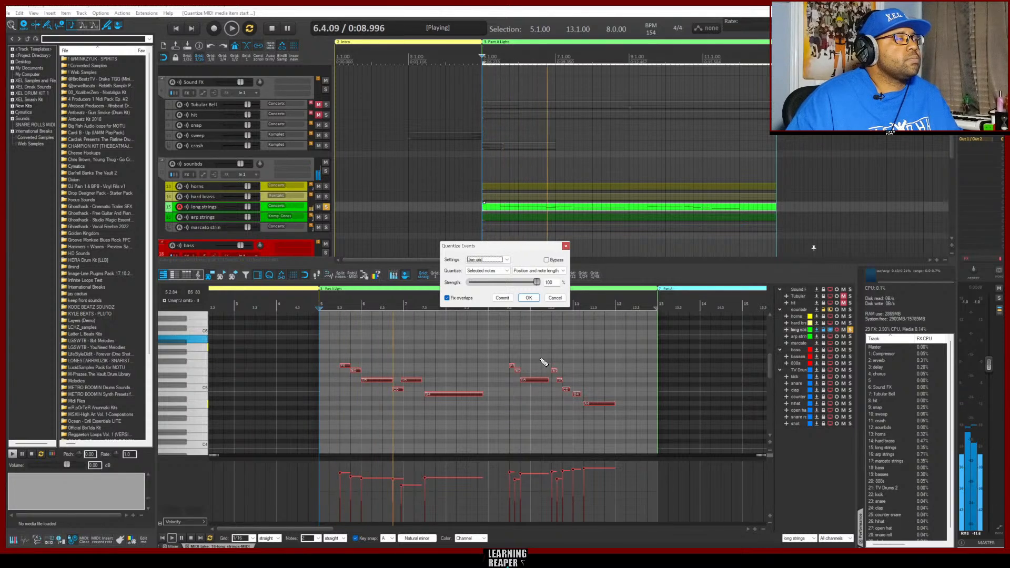
key("space")
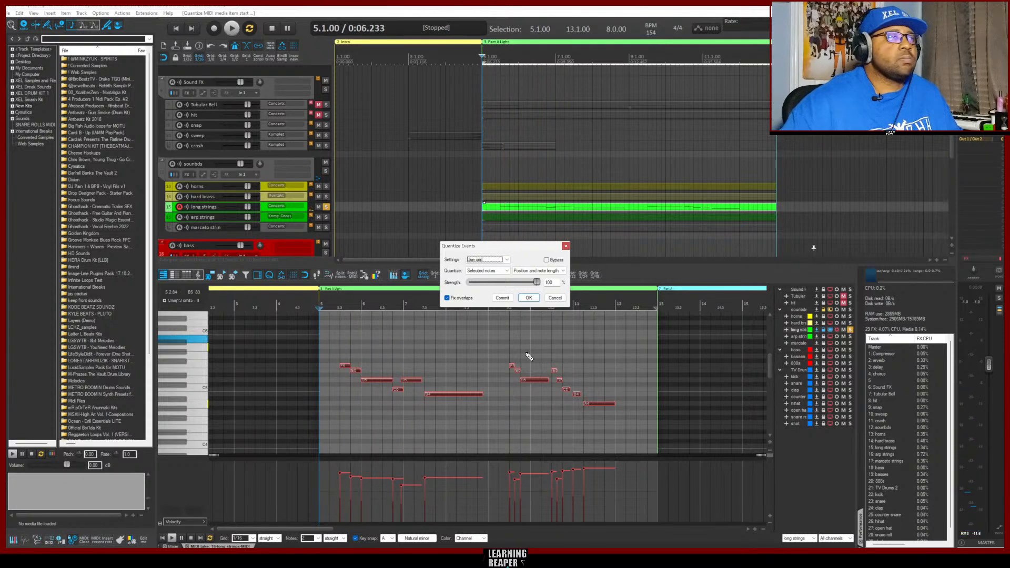
left_click(529, 297)
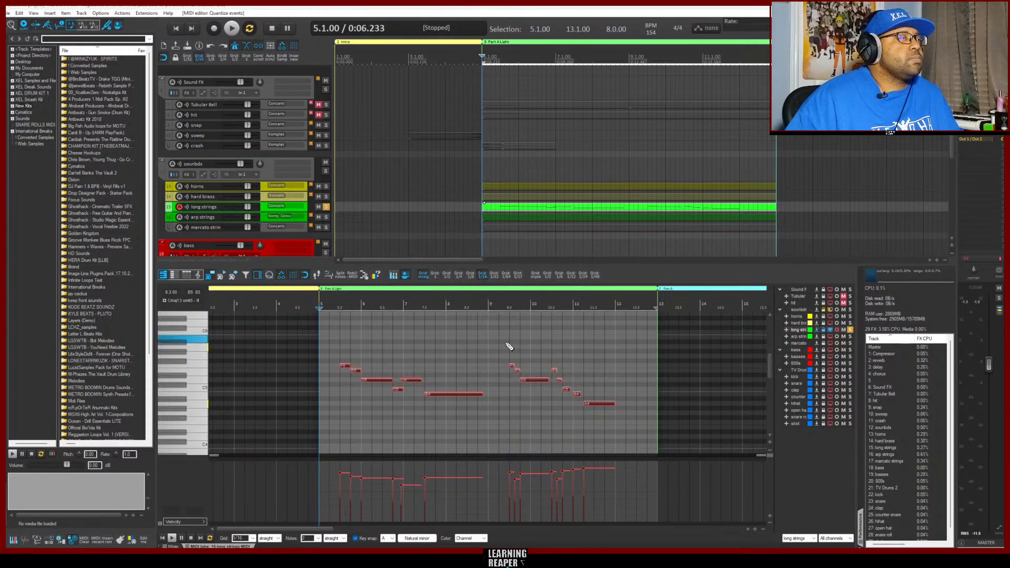
Shift the long strings' D5 note at bar 7 slightly later and play the soloed part from bar 5
left_click(409, 380)
left_click_drag(410, 381, 415, 380)
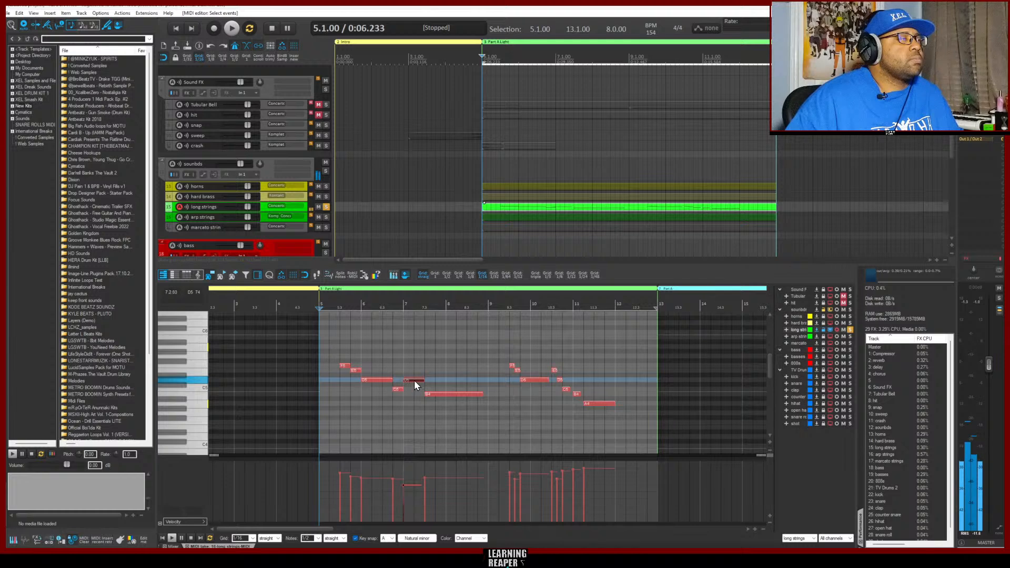
key("space")
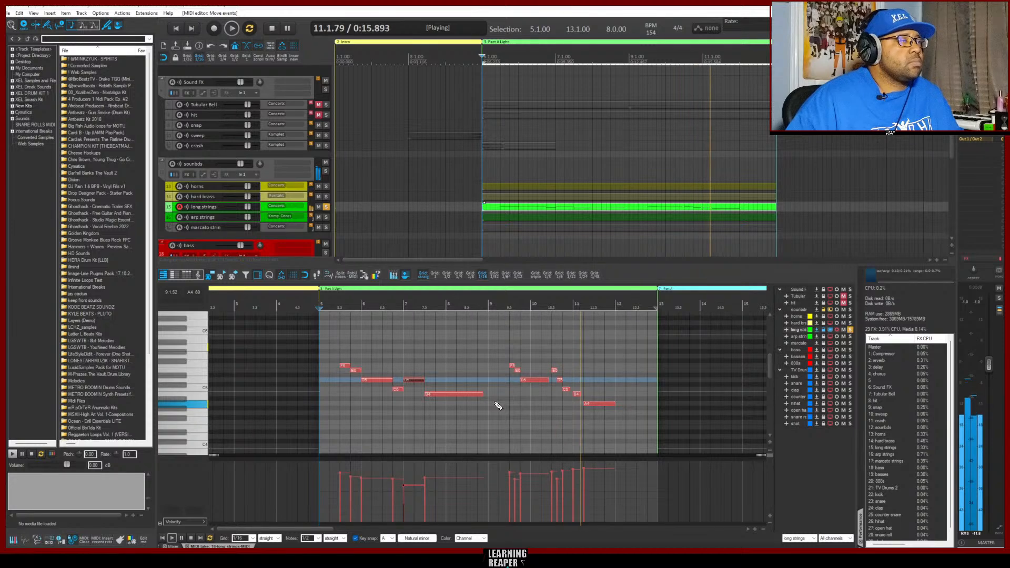
key("space")
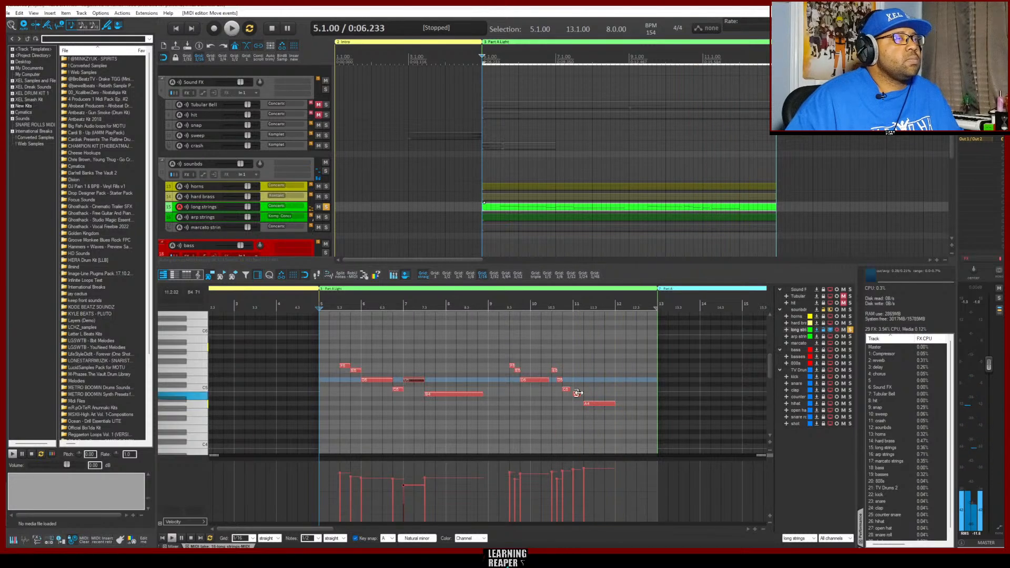
Unsolo the long strings track and mute the arp strings track while playing the Part A Light section
left_click(326, 207)
key("space")
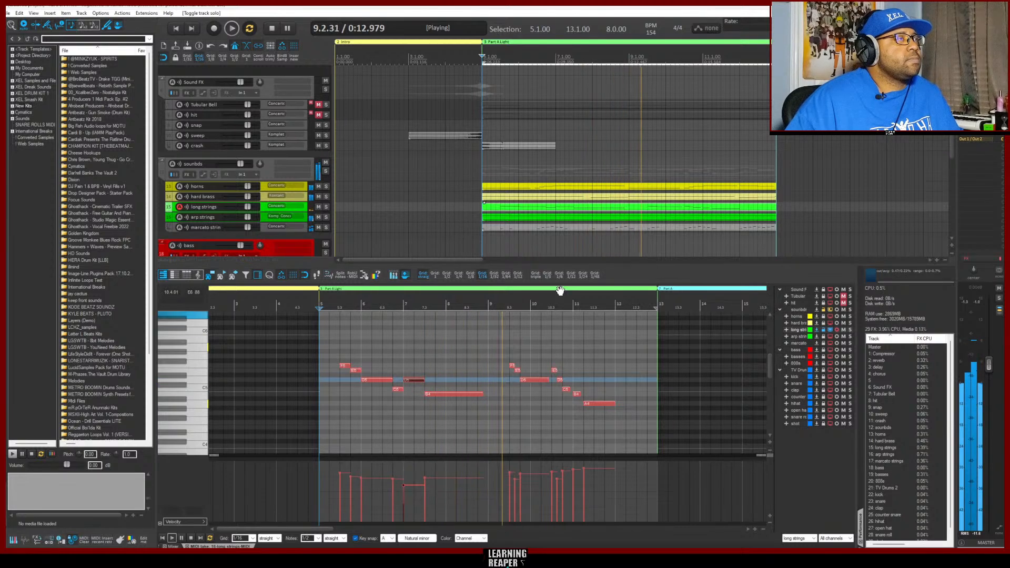
left_click(319, 217)
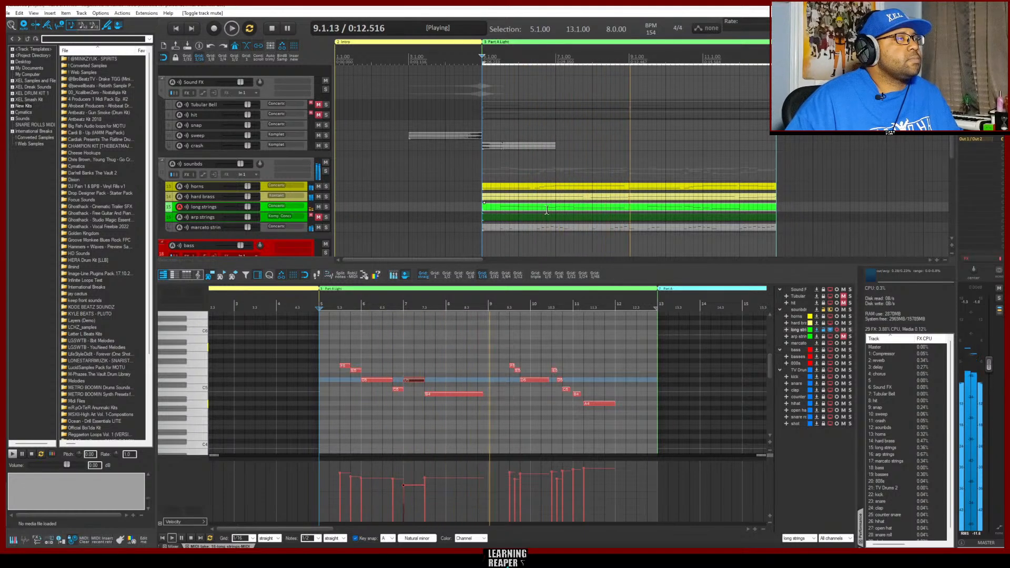
Check the marcato strings and horns notes in the MIDI editor while Part A Light plays
left_click(501, 227)
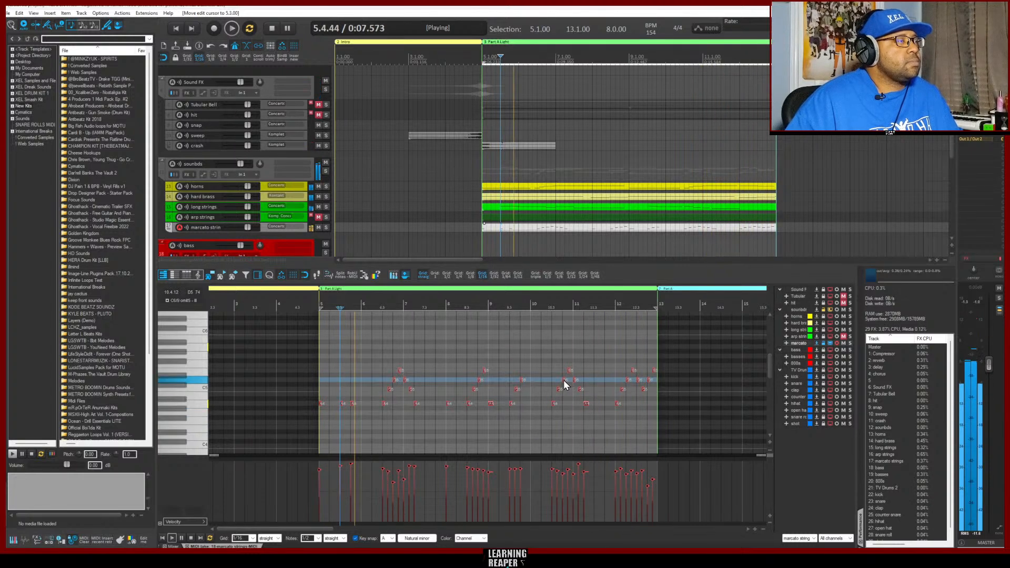
left_click(519, 194)
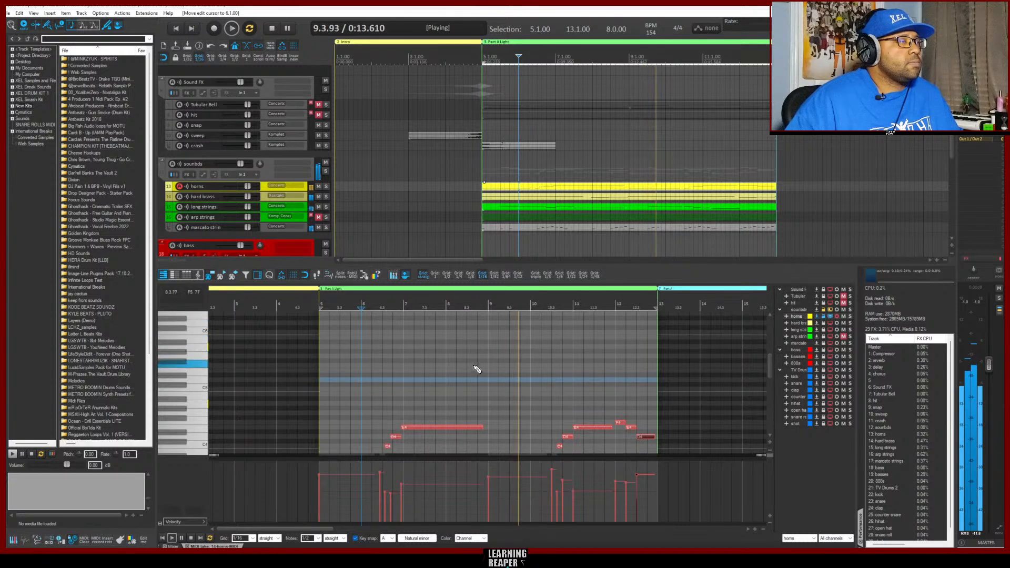
Stop playback, shift the horns' rising four-note phrase across bars 6 and 7 slightly later, and lengthen the opening sustained note towards it
scroll(474, 373, "down", 5)
scroll(476, 387, "down", 2)
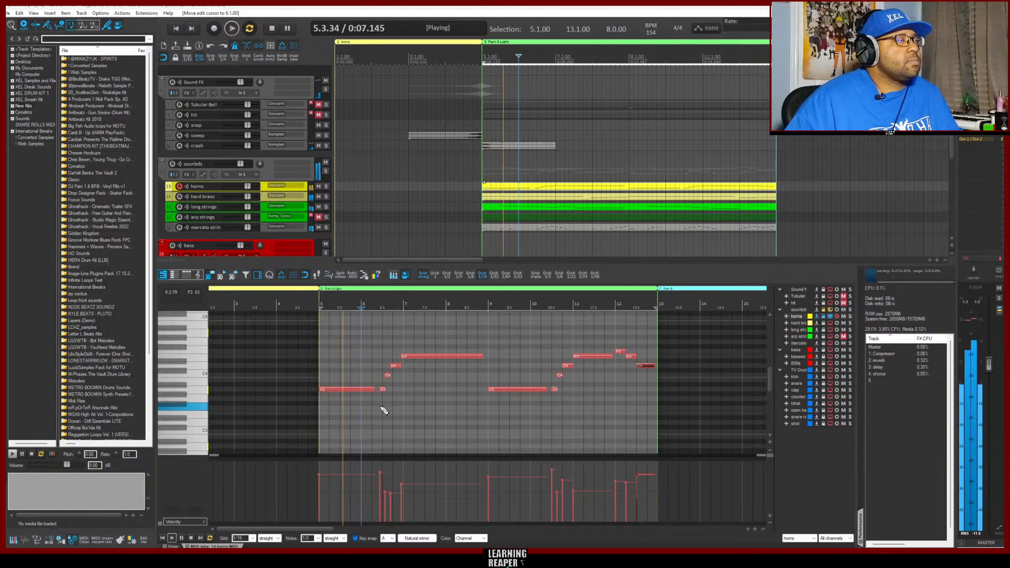
key("space")
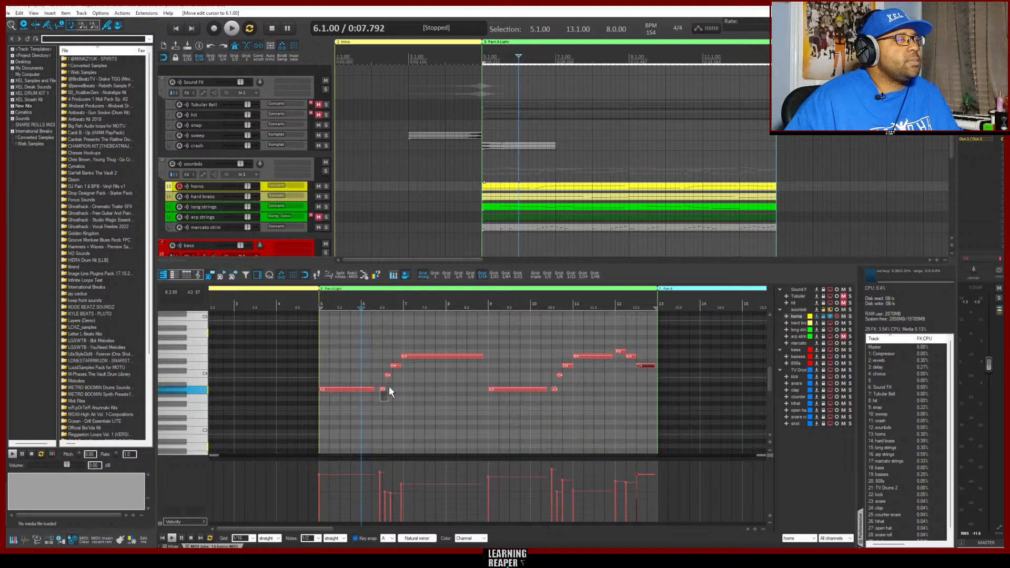
left_click_drag(422, 334, 422, 358)
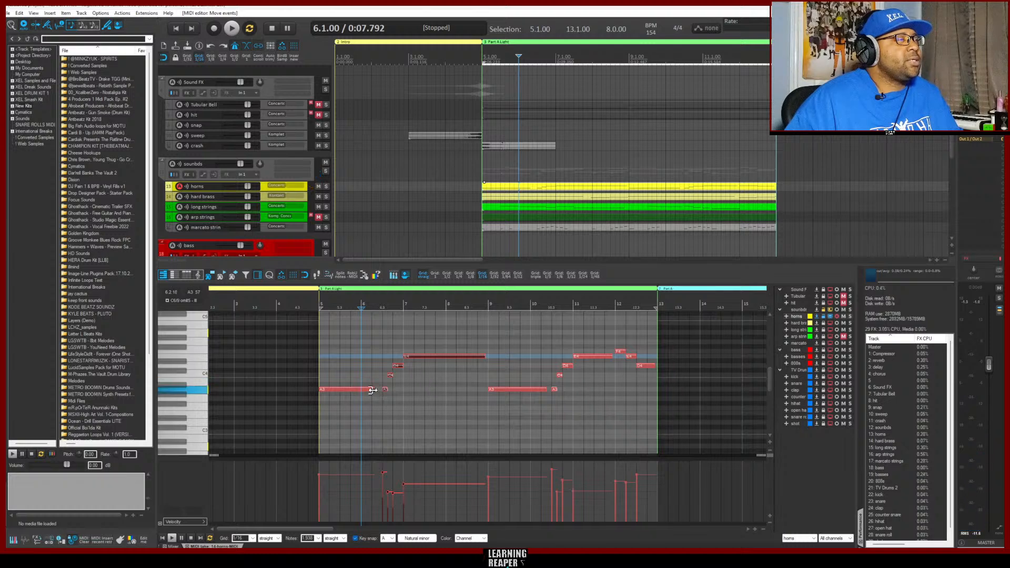
left_click(372, 389)
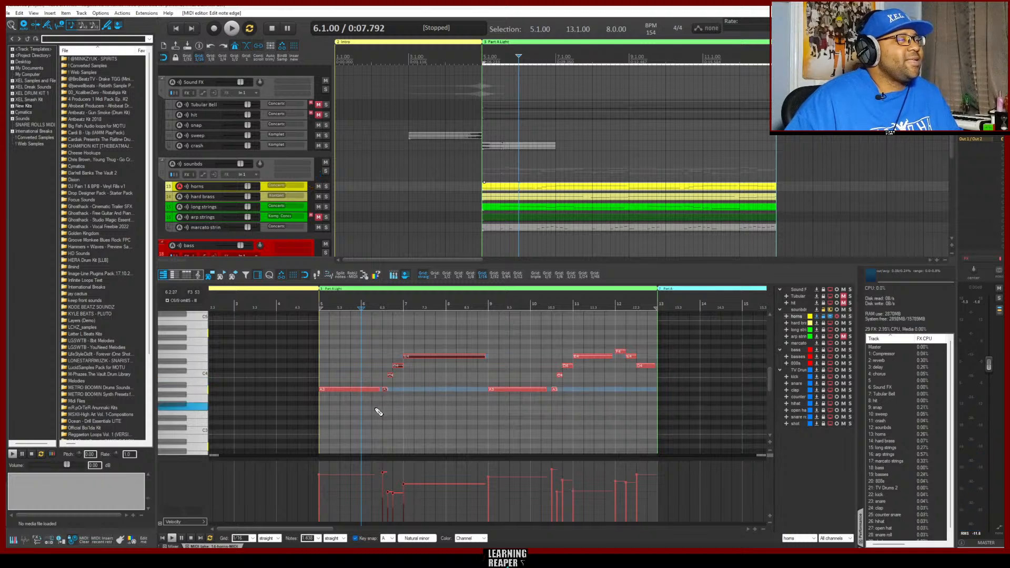
Play the Part A Light section and unmute the arp strings track
key("space")
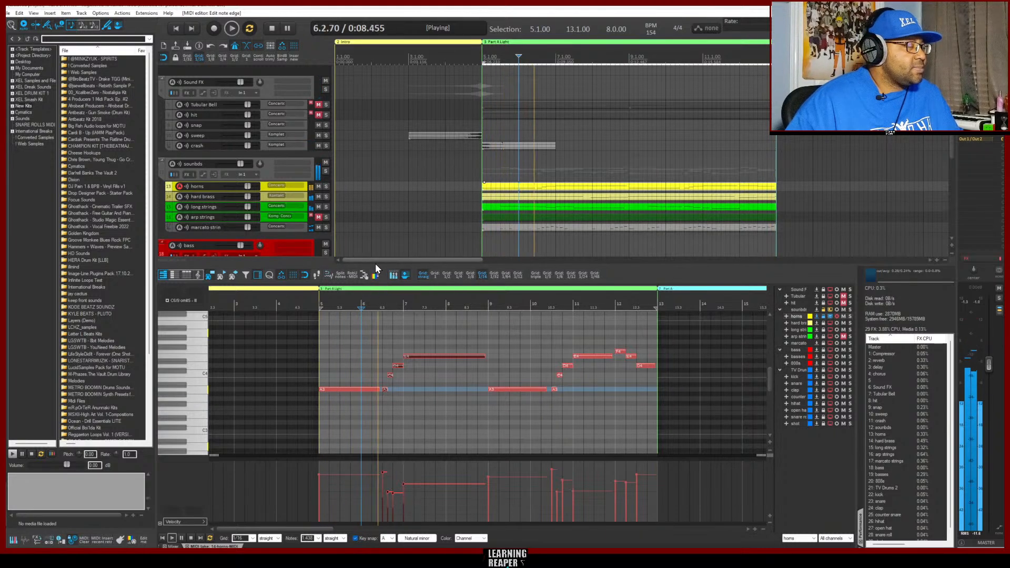
left_click(319, 217)
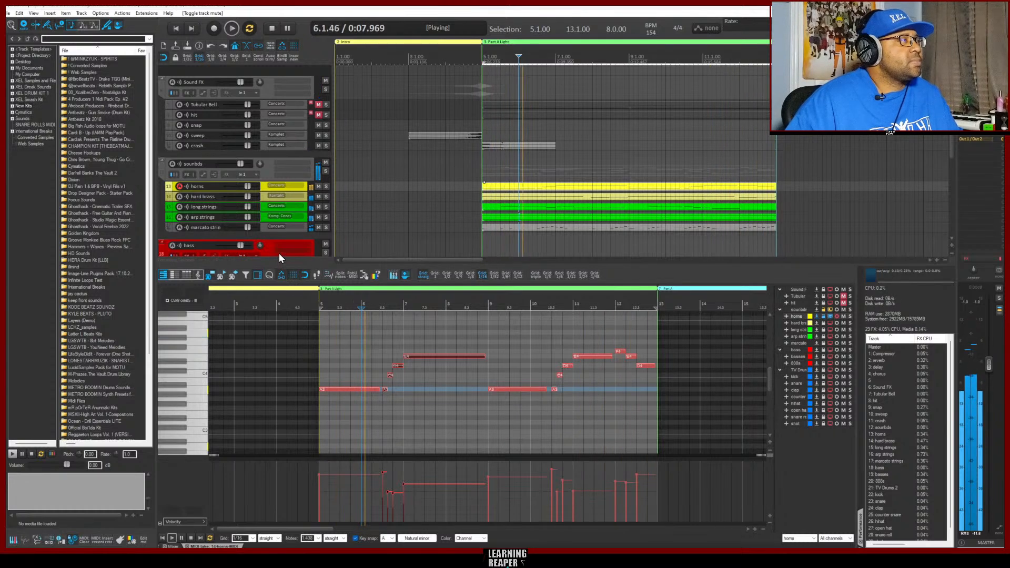
Select the basses track and switch to the 808s track for live playing while Part A Light loops
scroll(257, 235, "down", 3)
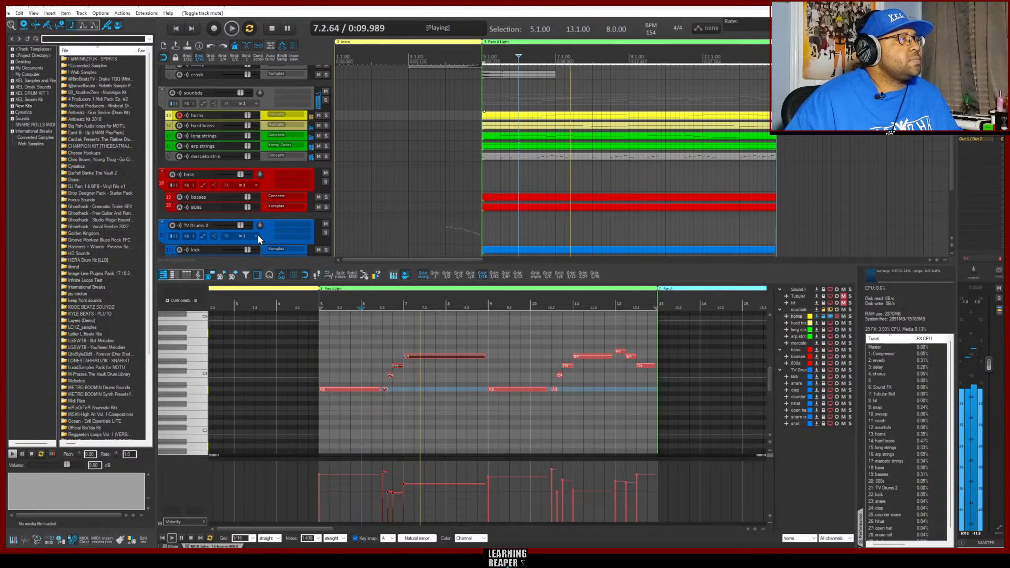
left_click(264, 197)
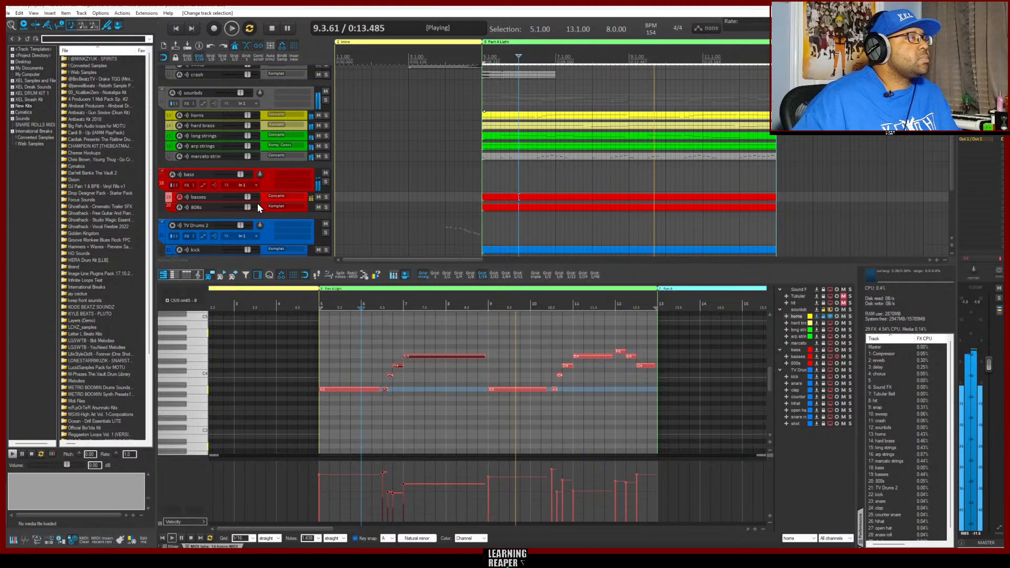
mouse_move(248, 199)
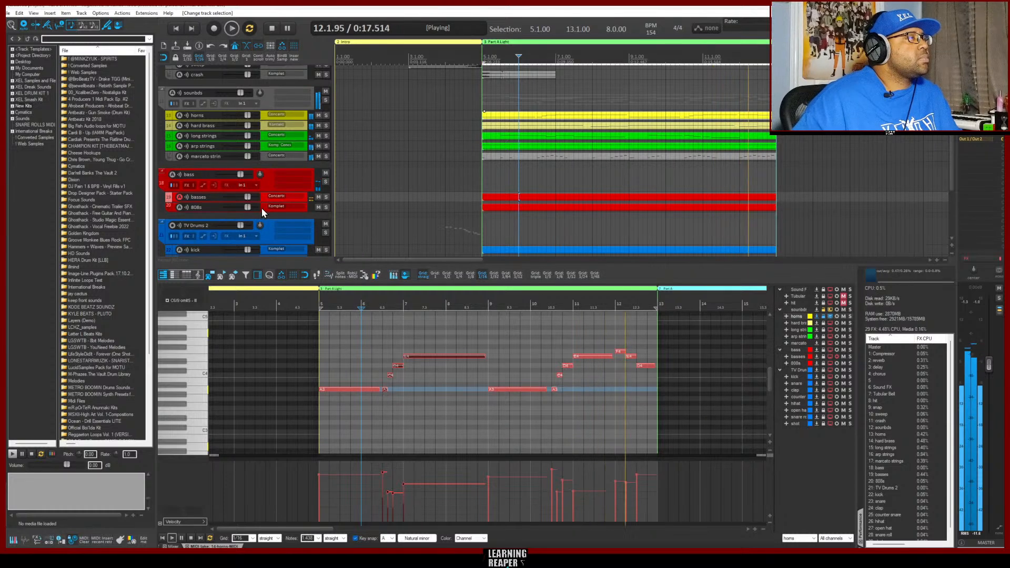
left_click(261, 208)
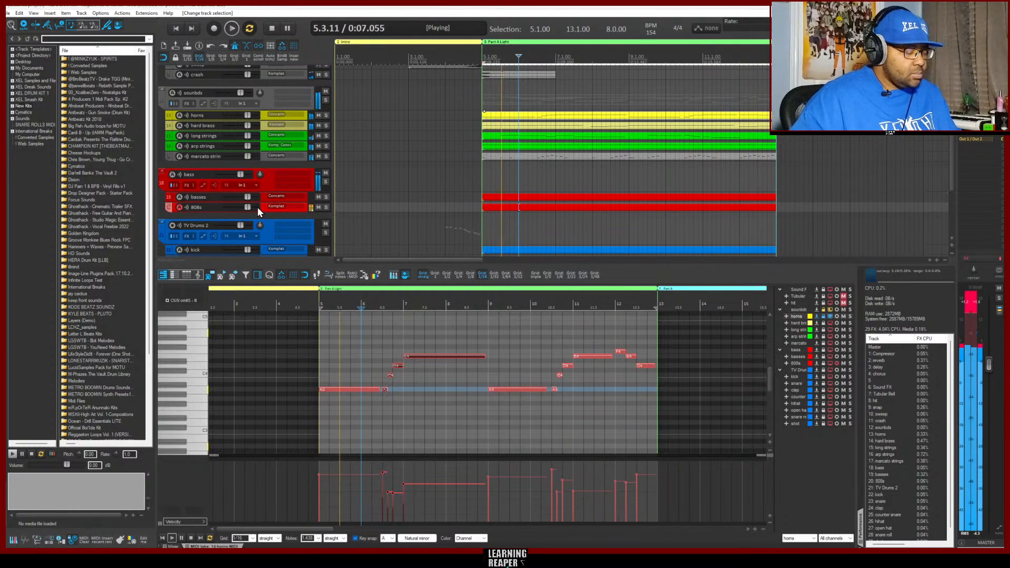
mouse_move(257, 207)
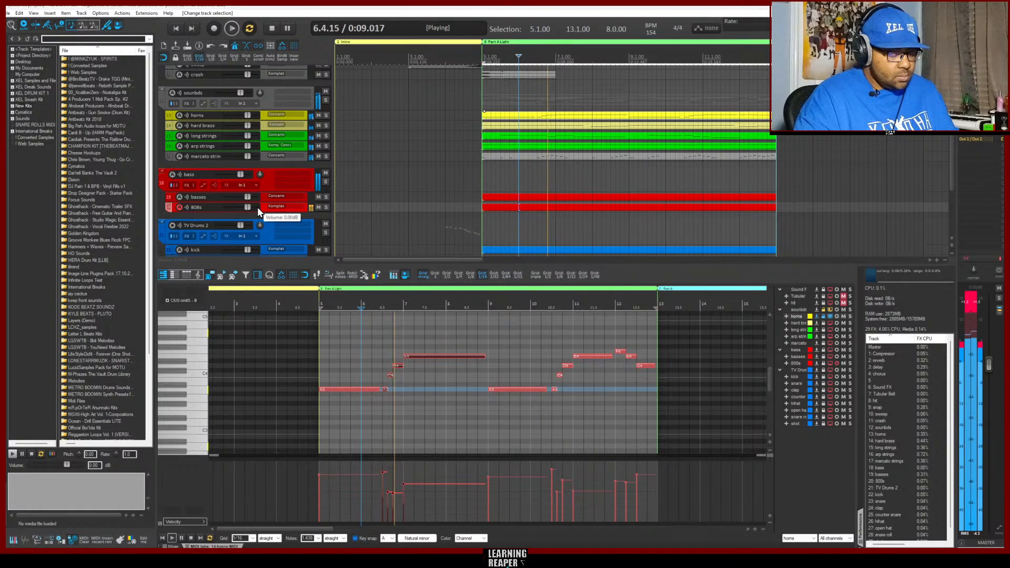
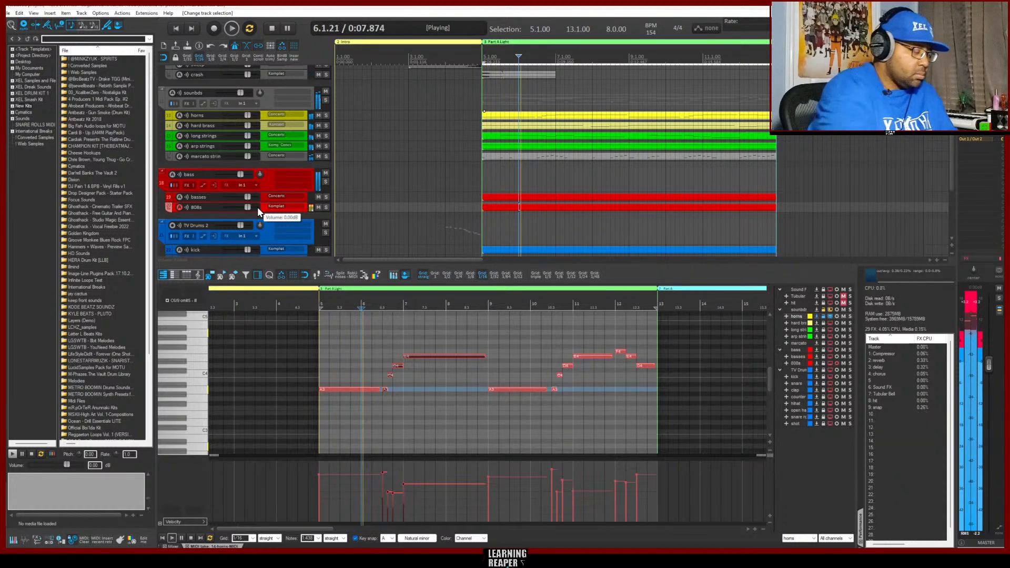
Record an 808s part over the Part A Light loop and open the recorded item in the MIDI editor
key("ctrl+r")
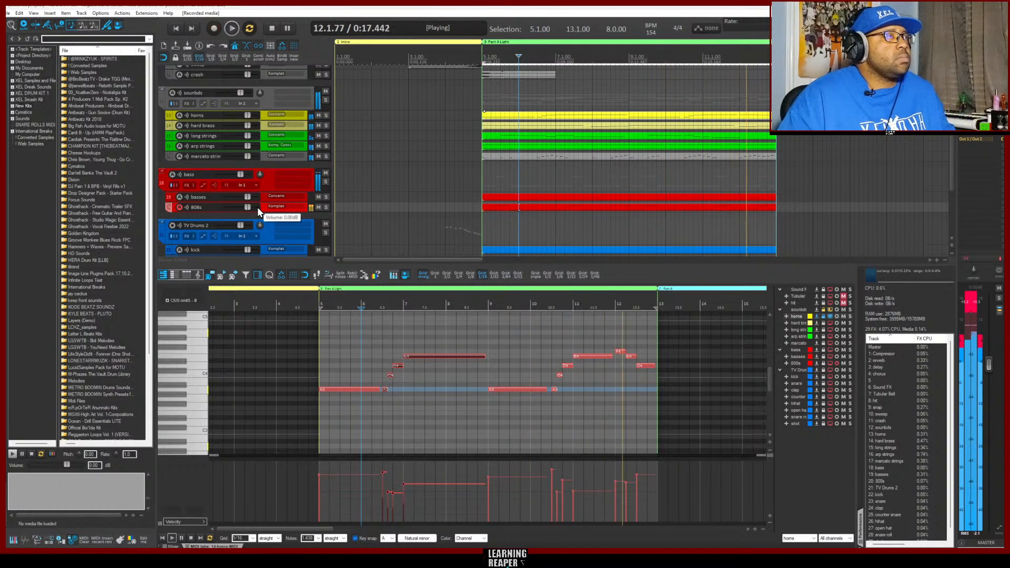
key("ctrl+r")
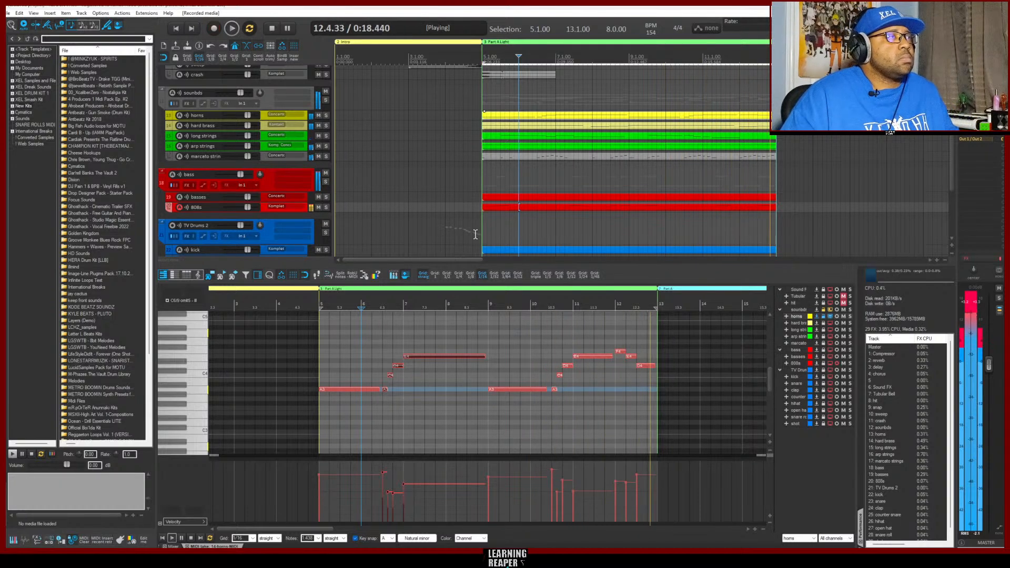
left_click(552, 207)
double_click(553, 208)
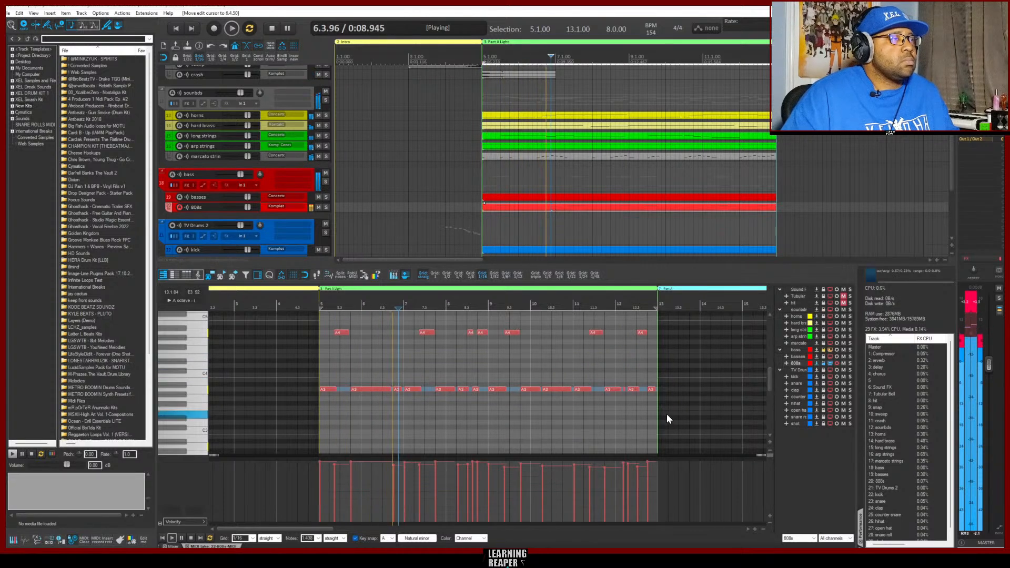
Quantize the position and length of all the 808s notes to the grid at 100% strength, fixing overlaps
scroll(669, 409, "up", 2)
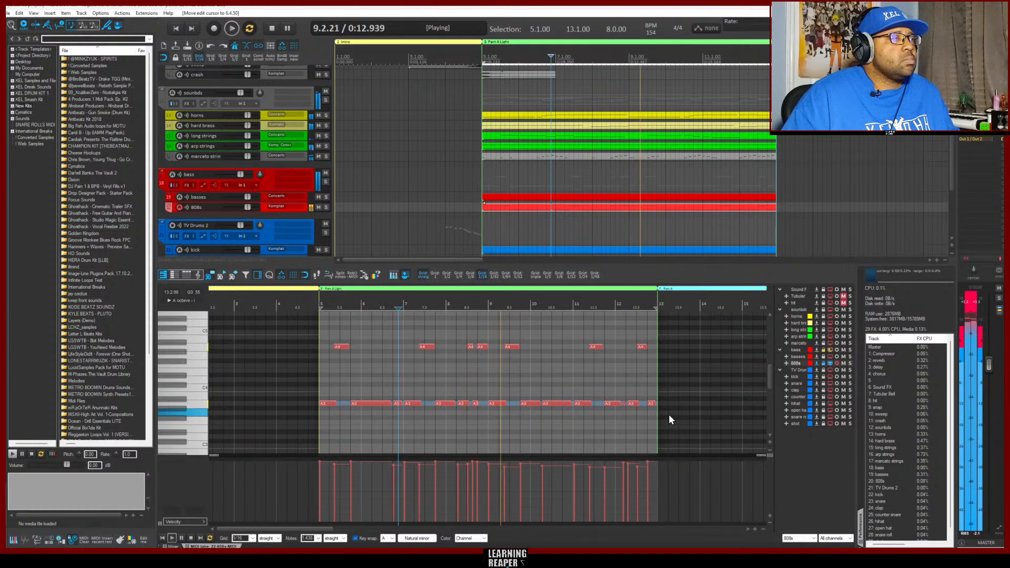
left_click_drag(669, 414, 325, 331)
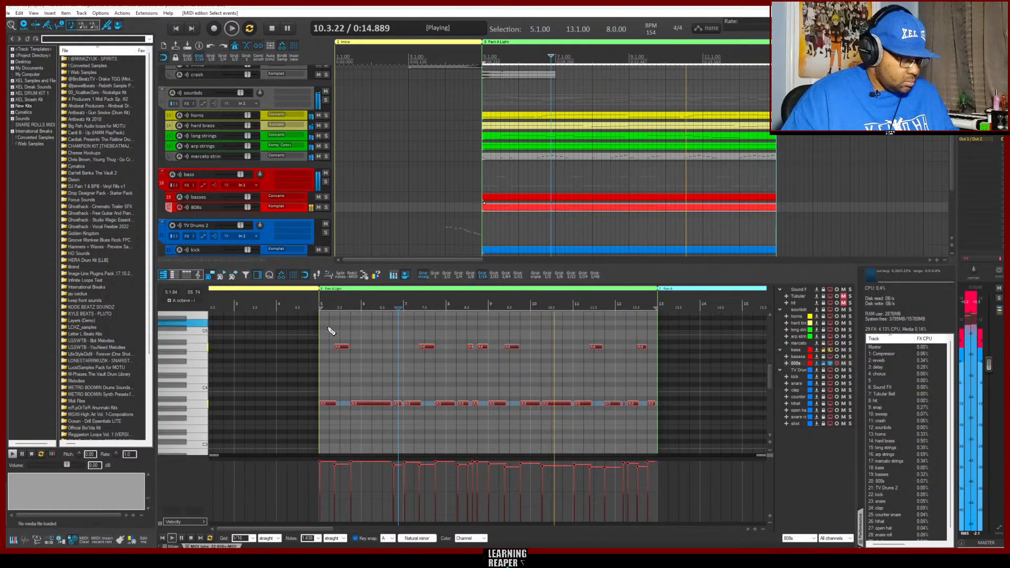
key("ctrl+q")
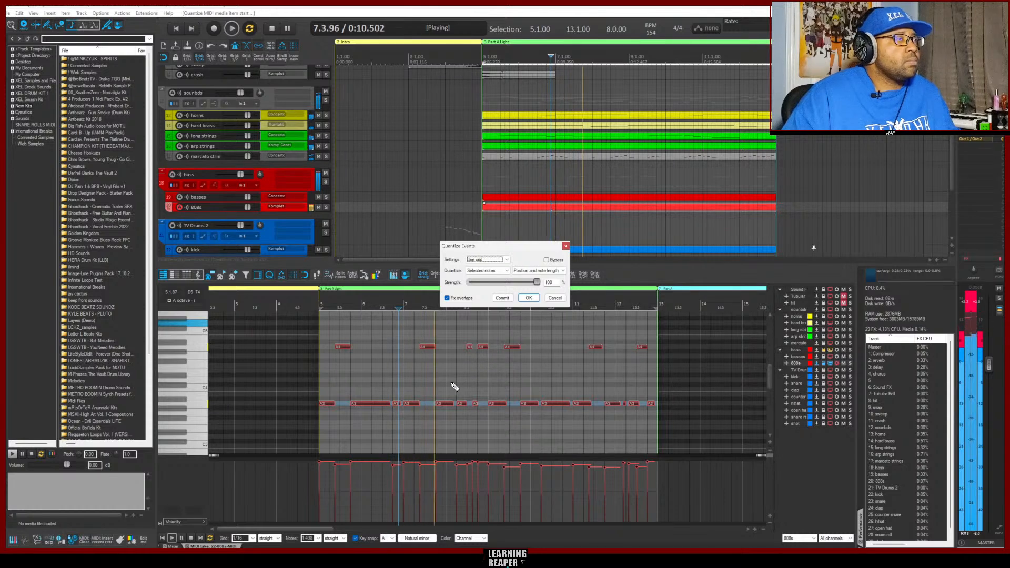
left_click(528, 298)
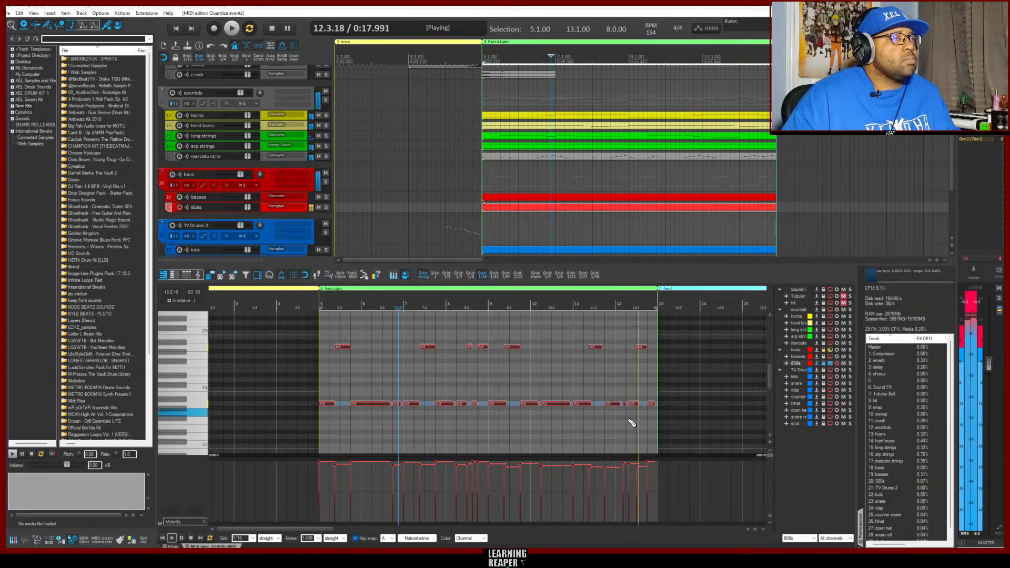
Stop playback and shift the very short low 808s note in bar 12 slightly later
key("space")
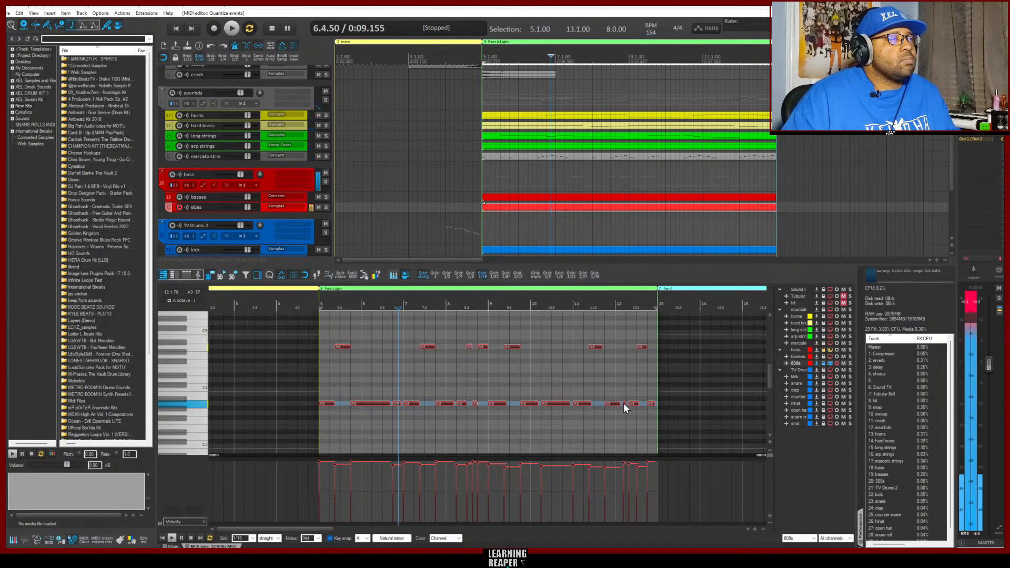
key("ctrl+a")
left_click_drag(624, 403, 627, 404)
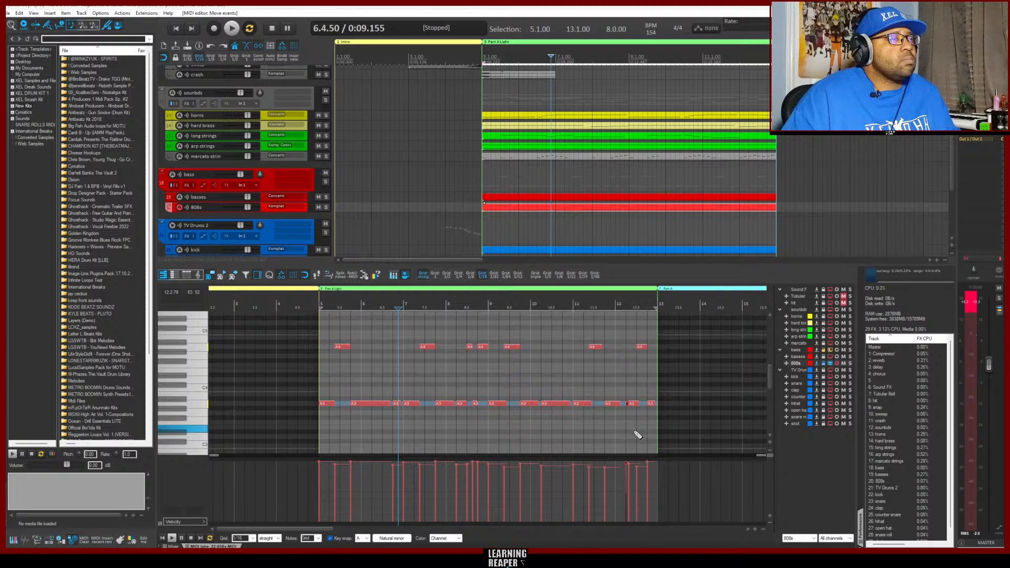
Play the Part A Light section from its start to check the edited 808s part
key("space")
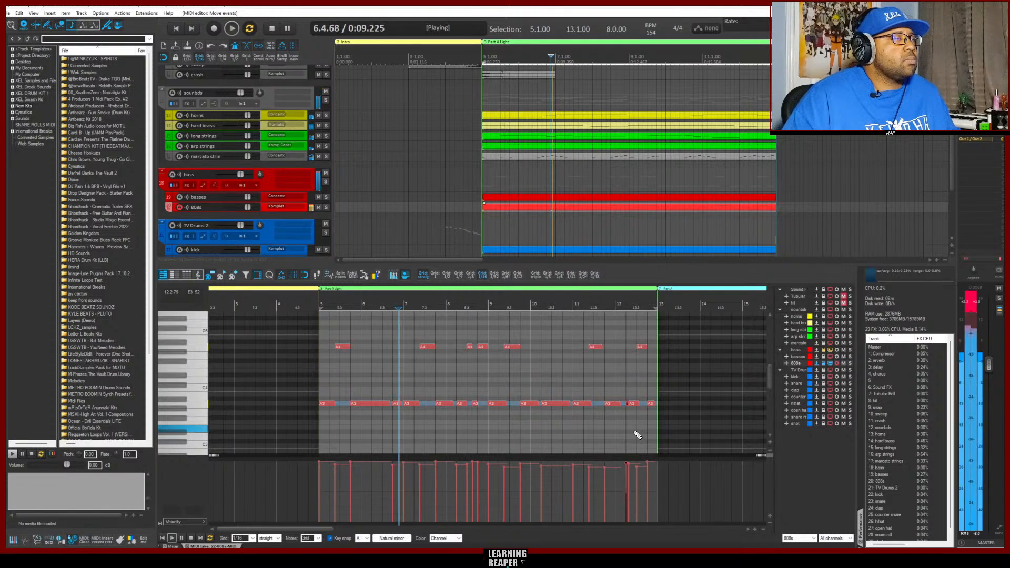
key("space")
key("Home")
key("space")
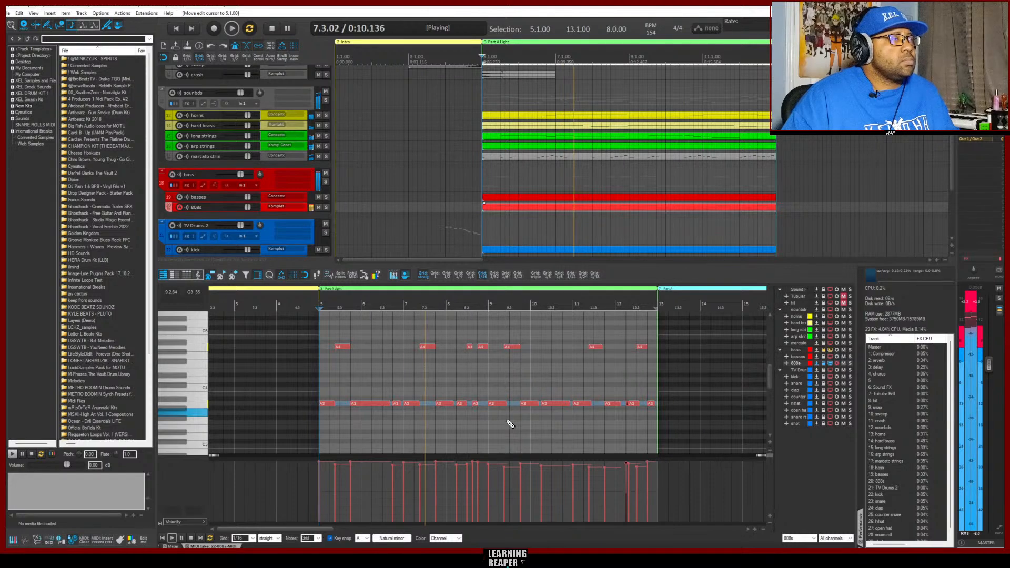
Switch to the counter snare track in TV Drums 2 and record its part over the Part A Light loop
scroll(264, 233, "down", 4)
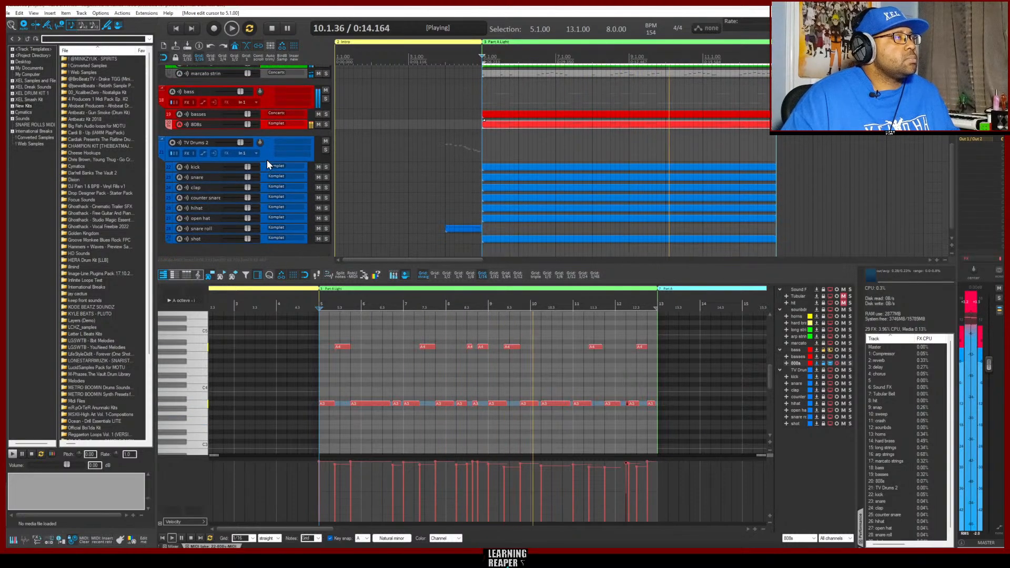
left_click(266, 198)
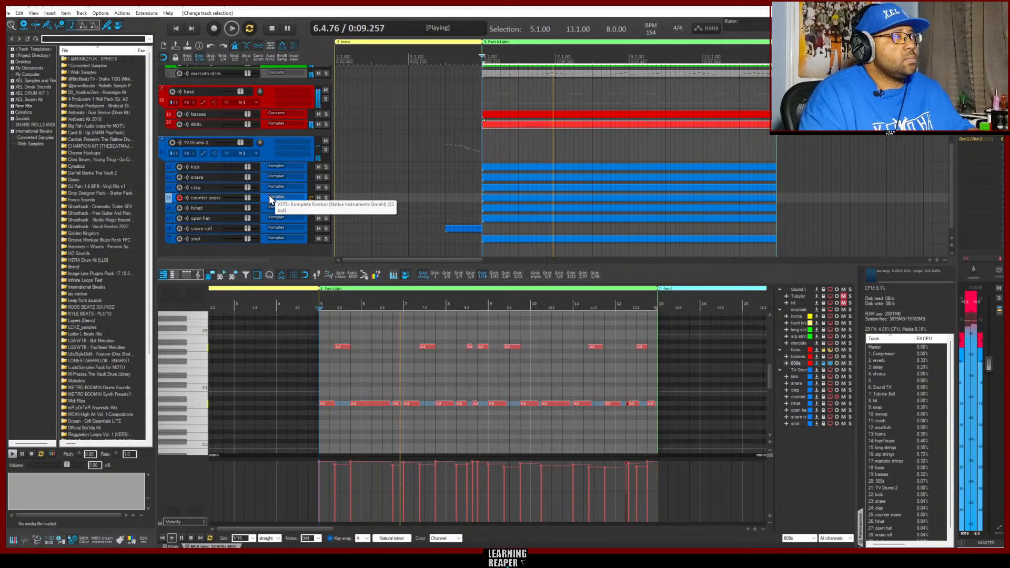
key("ctrl+r")
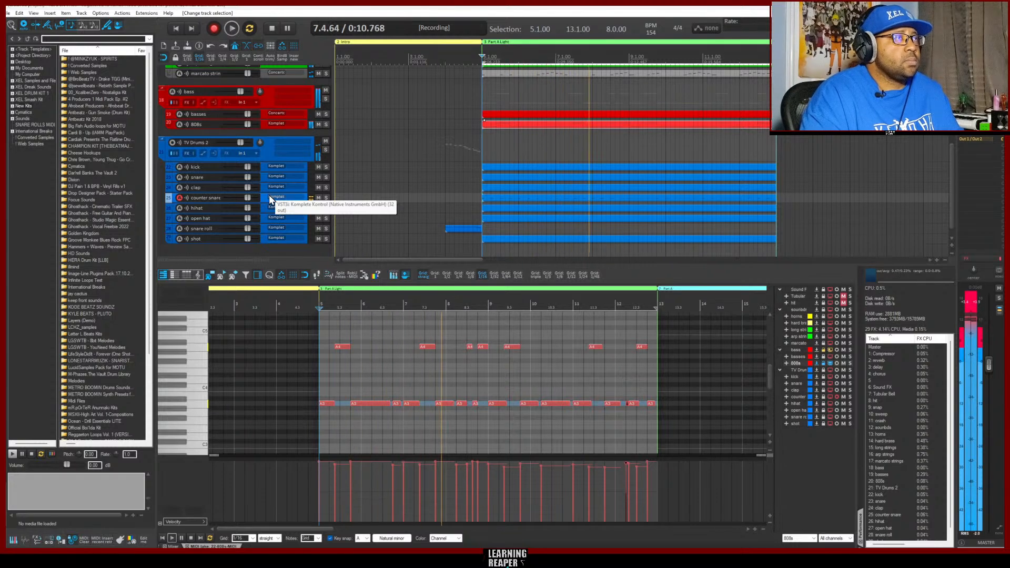
key("ctrl+r")
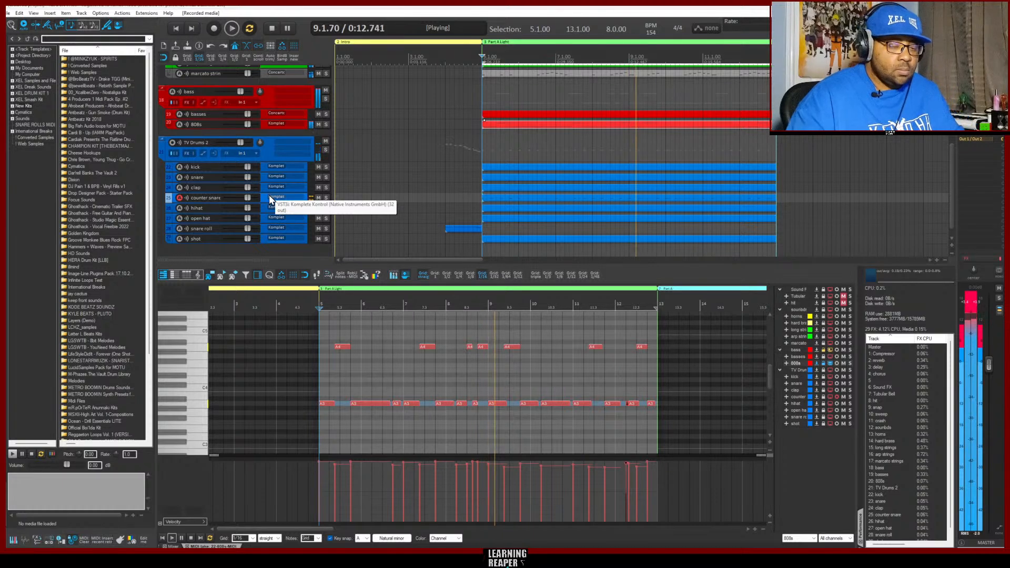
Switch to the clap track and record a clap part while Part A Light loops
key("Up")
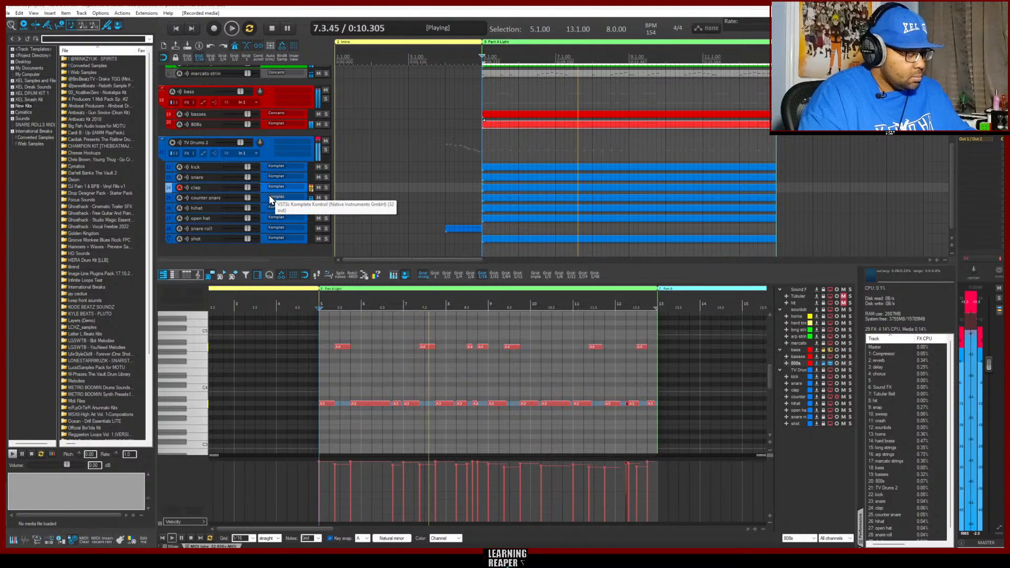
key("ctrl+r")
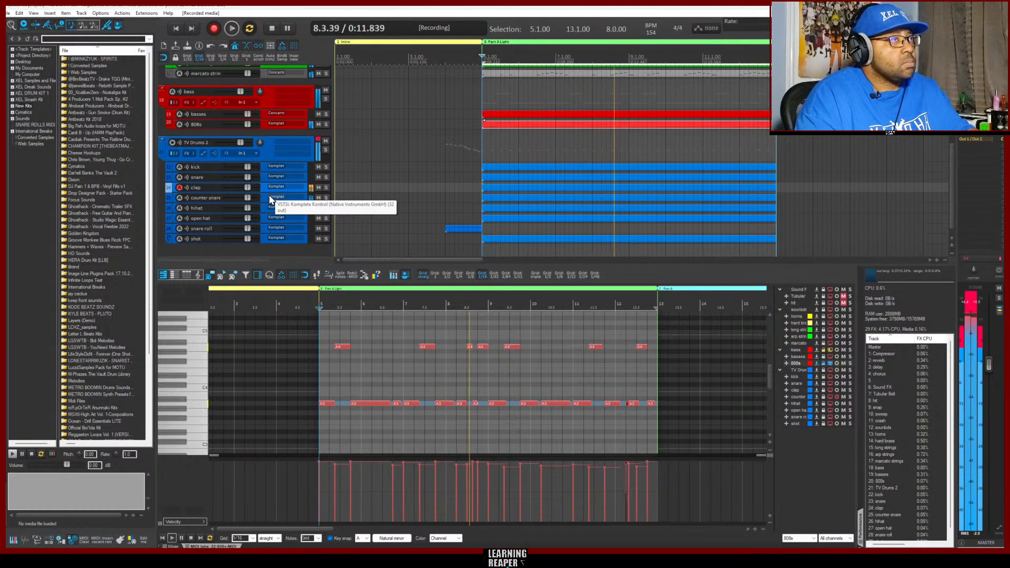
key("ctrl+r")
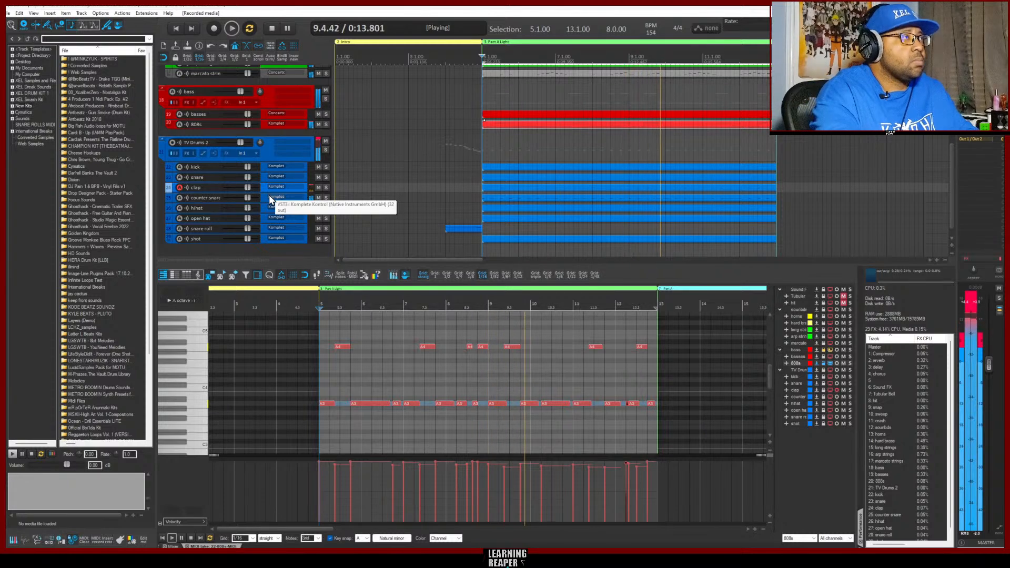
Move past the snare to the kick track, lower its volume to about -6.1 dB, and record a kick part
key("Up")
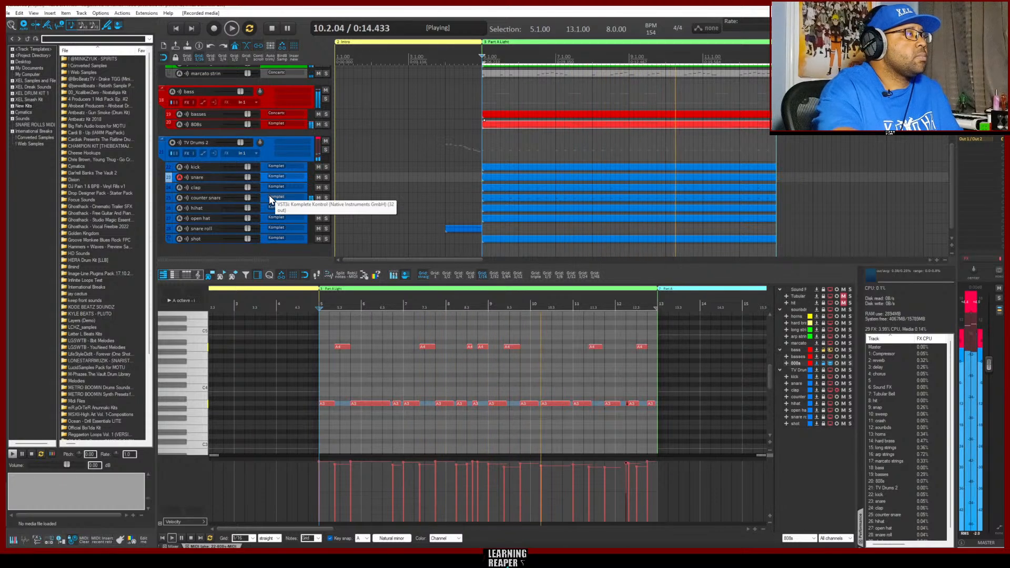
key("Up")
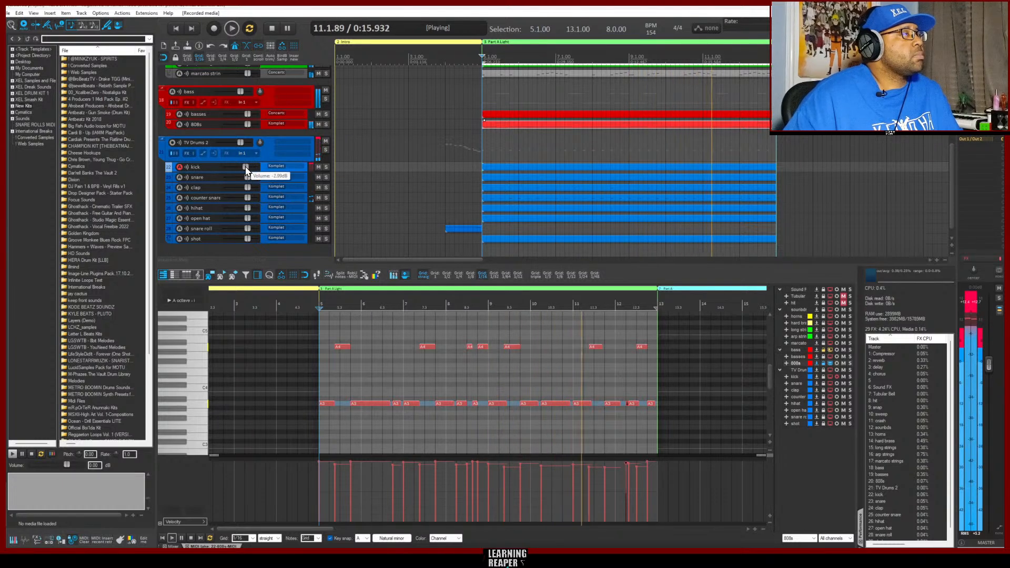
left_click_drag(247, 167, 244, 168)
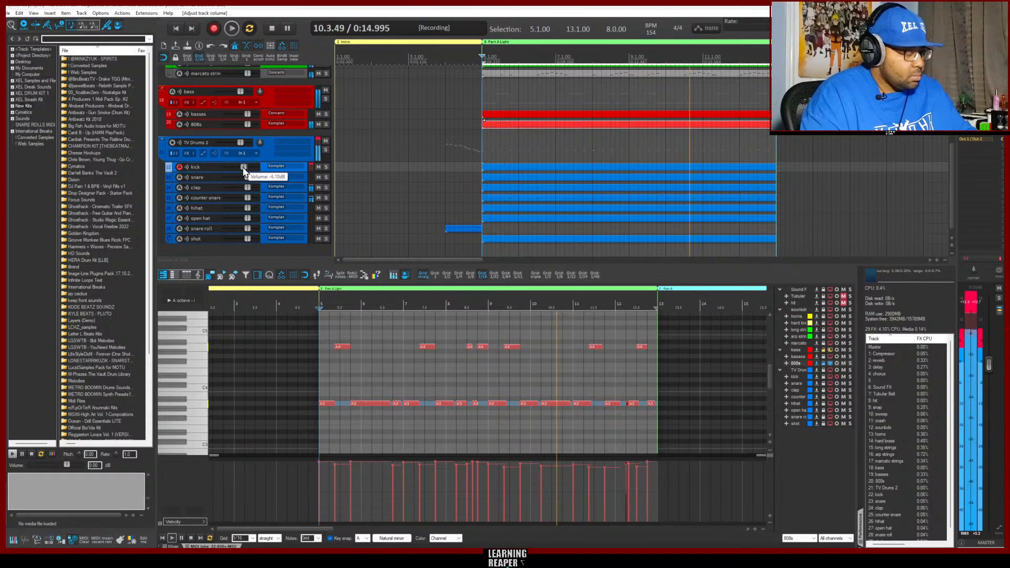
key("ctrl+r")
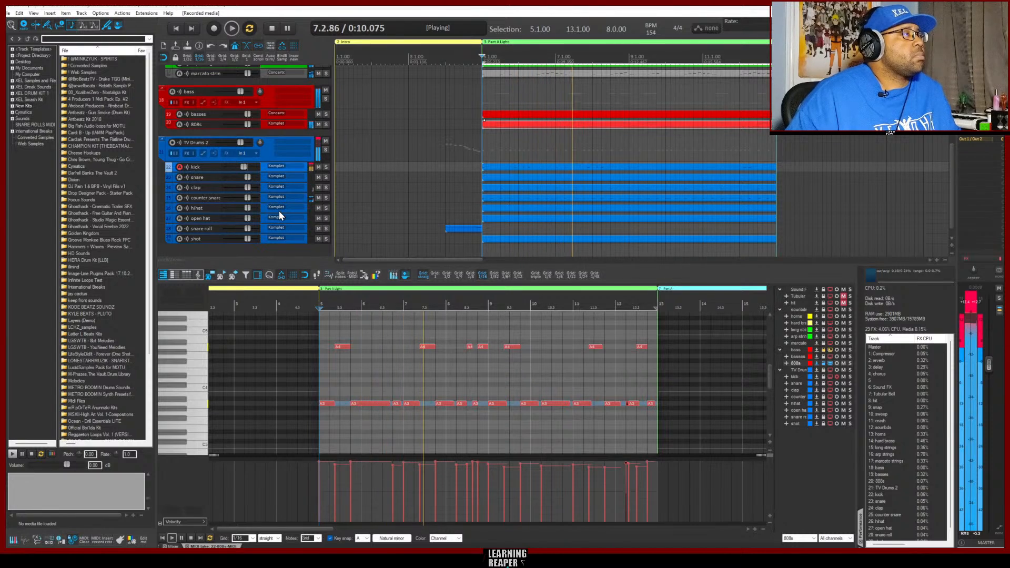
Switch to the hihat track and record its part over the Part A Light loop in two passes
left_click(263, 209)
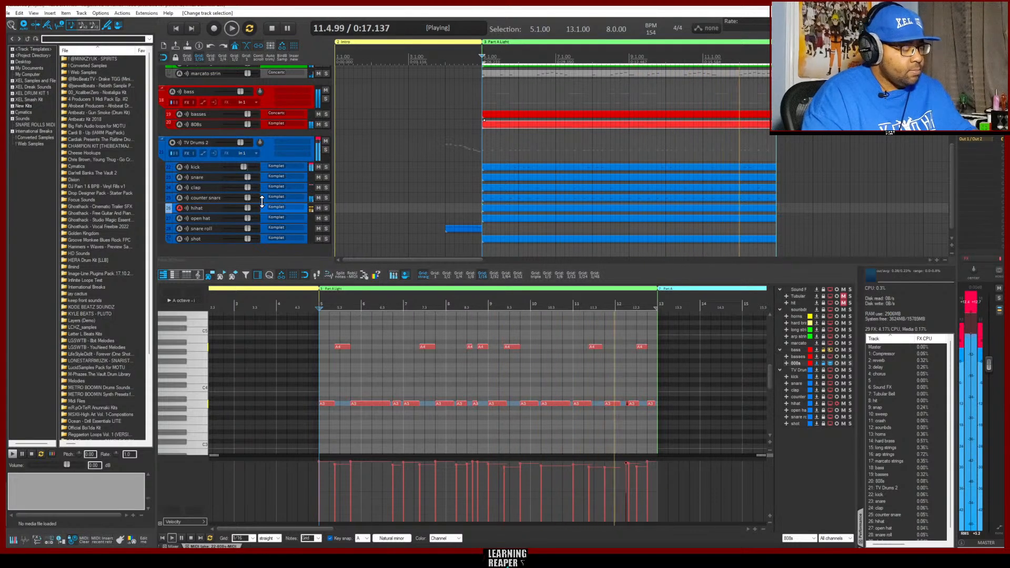
key("ctrl+r")
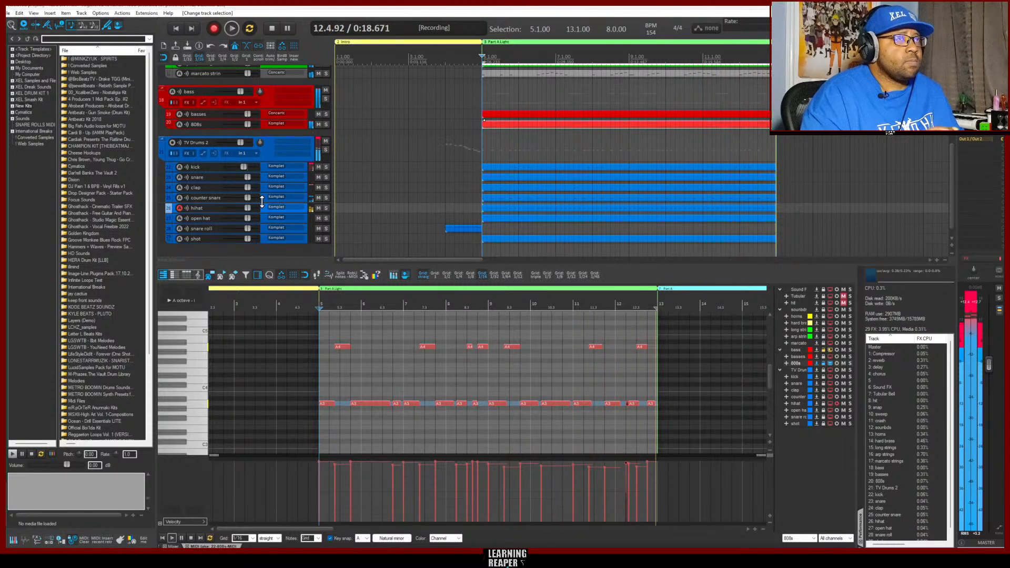
key("ctrl+r")
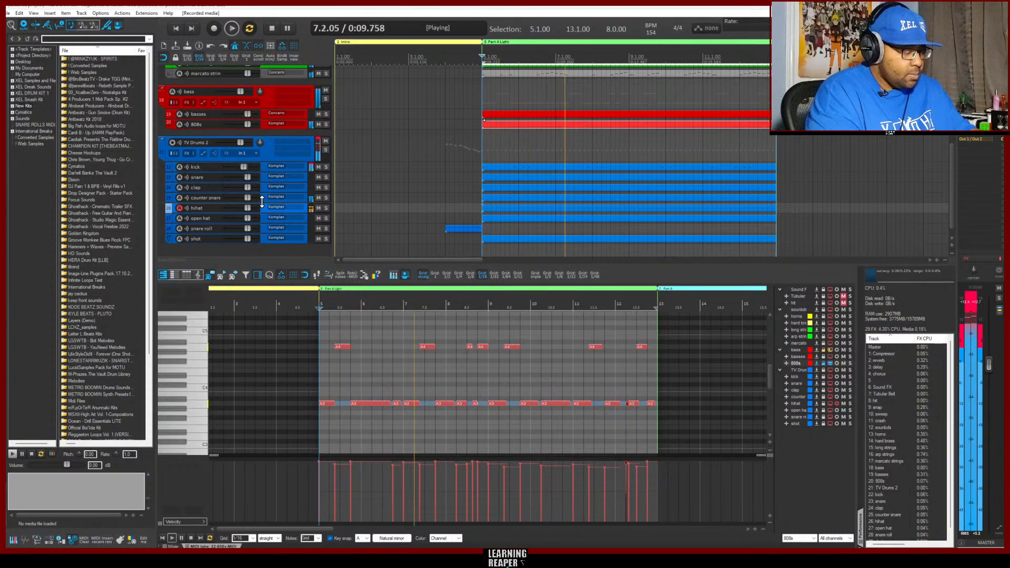
key("ctrl+r")
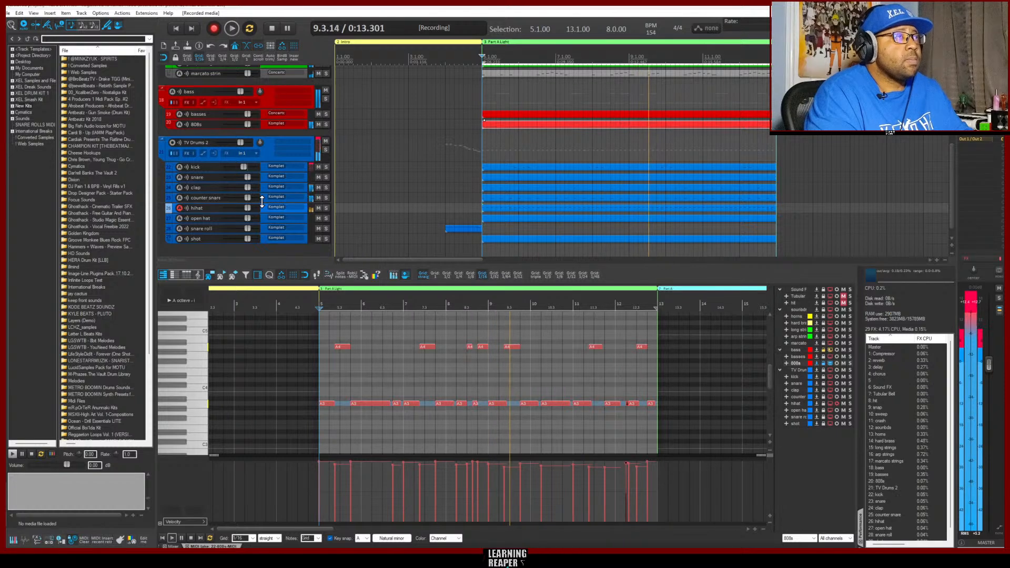
key("ctrl+r")
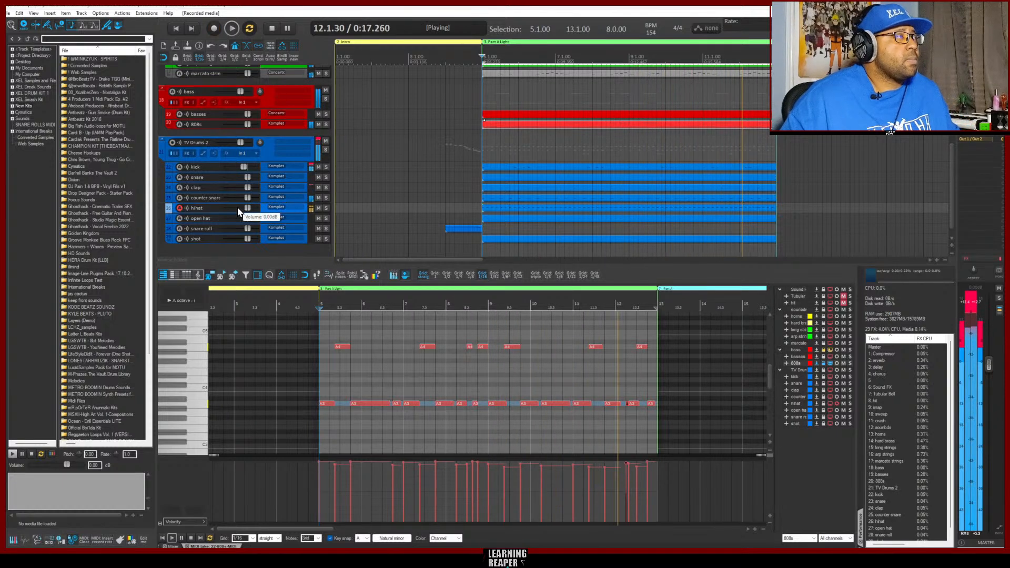
Switch to the open hat track and record an open hat part while Part A Light loops
left_click(259, 220)
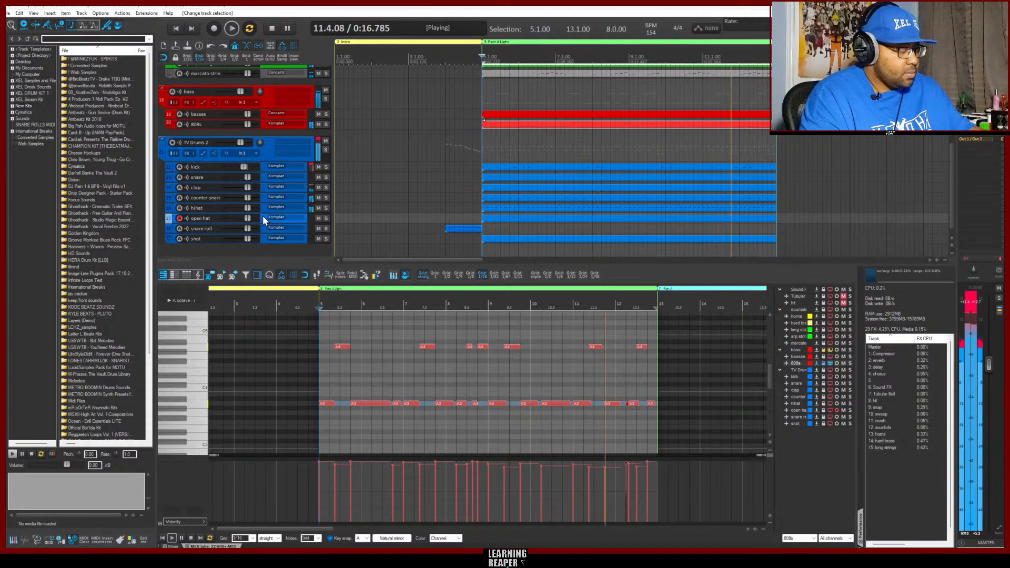
key("ctrl+r")
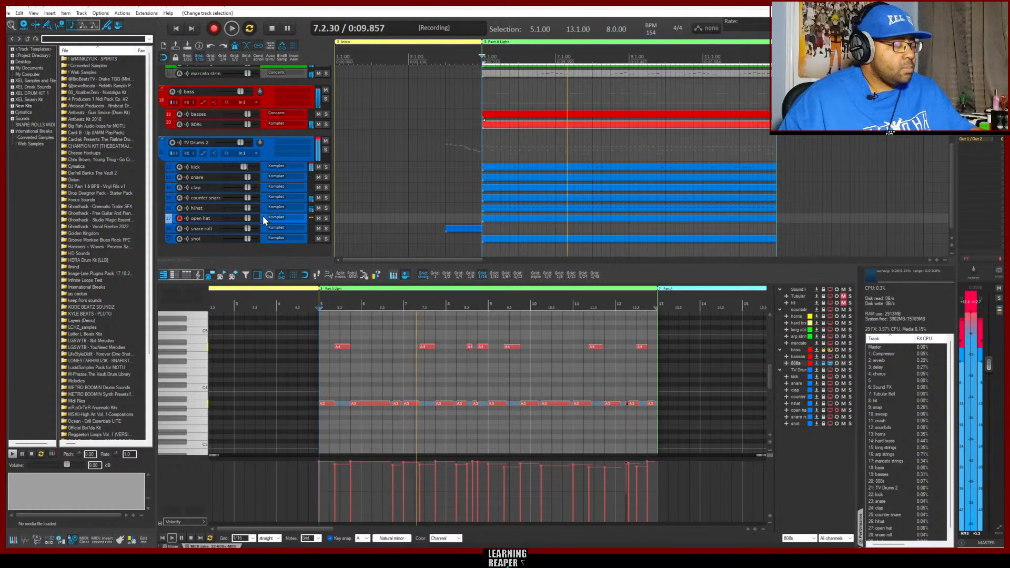
key("ctrl+r")
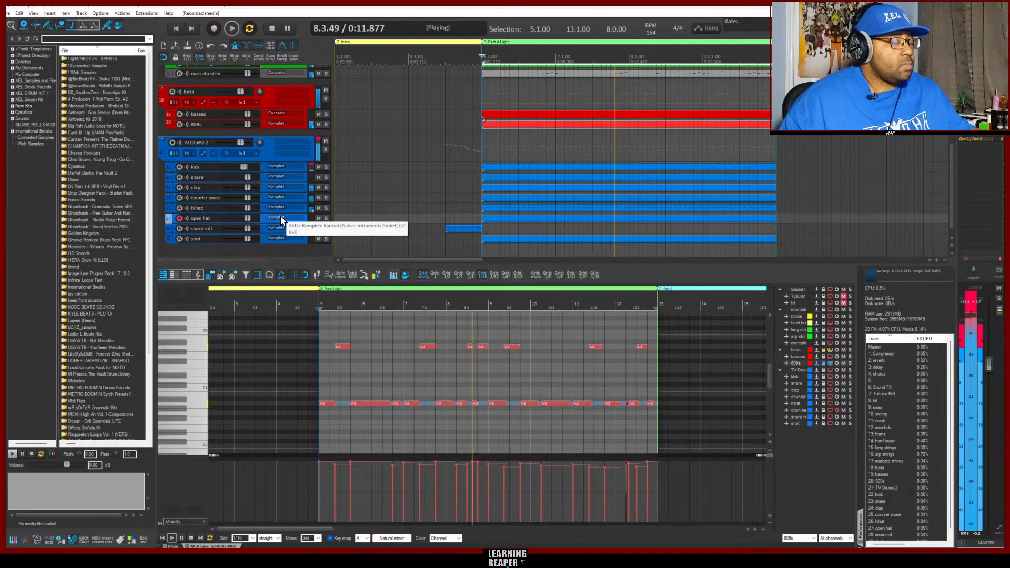
In the open hat item, delete the note late in bar 11 and add one like the bar 6 note in the middle of bar 10
left_click(577, 218)
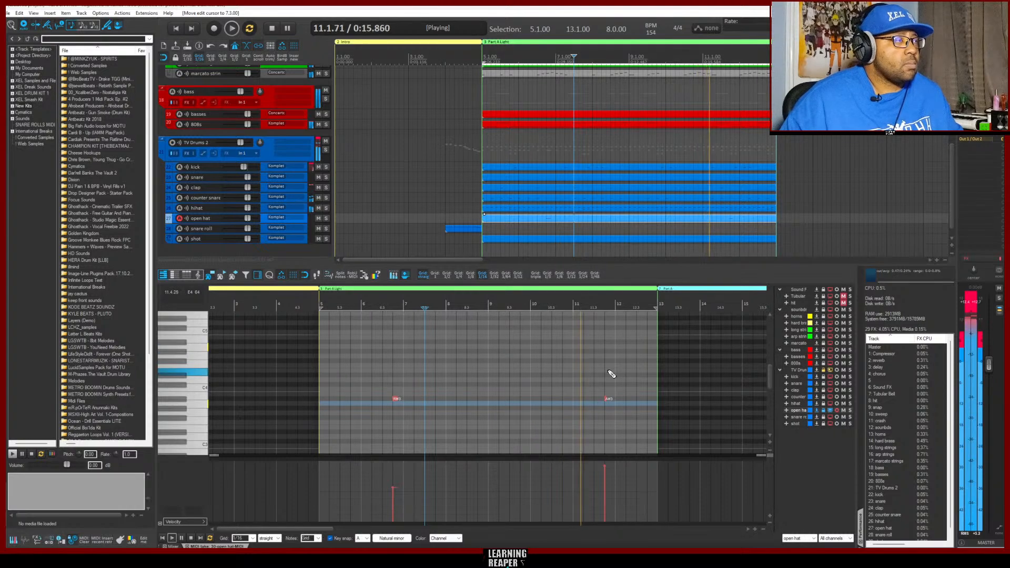
left_click(607, 400)
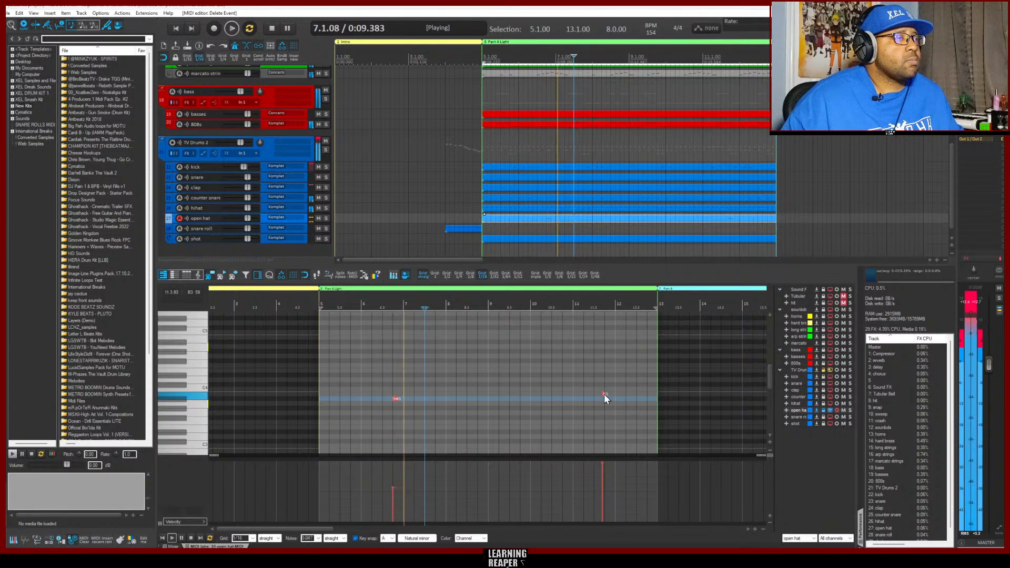
left_click(605, 399, "alt")
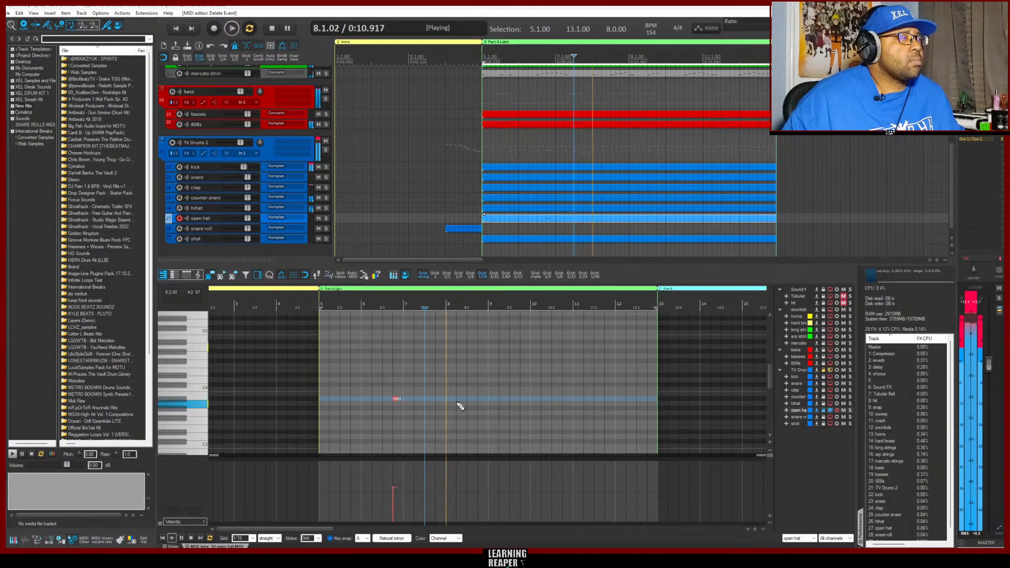
left_click(396, 399)
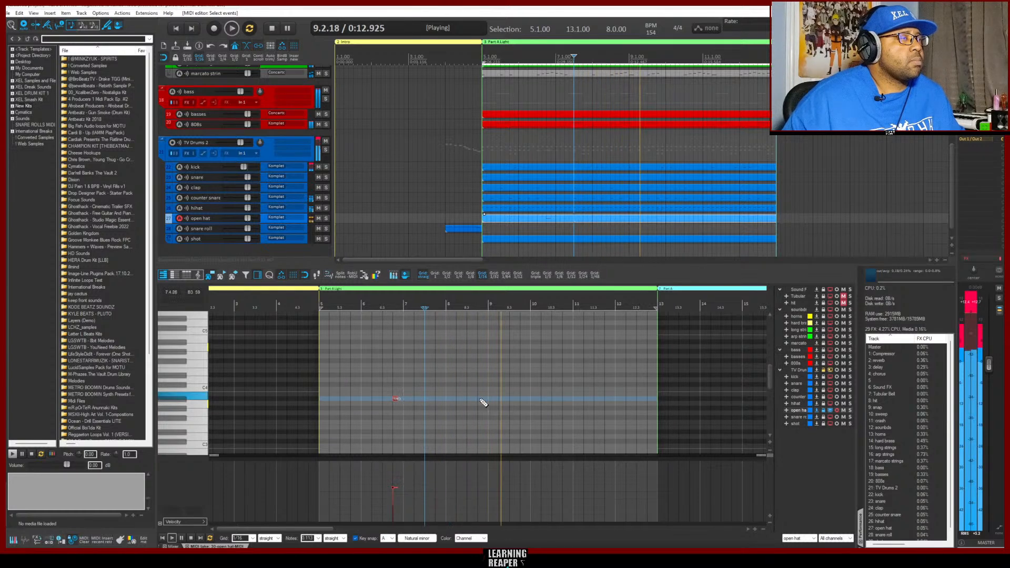
left_click(554, 394)
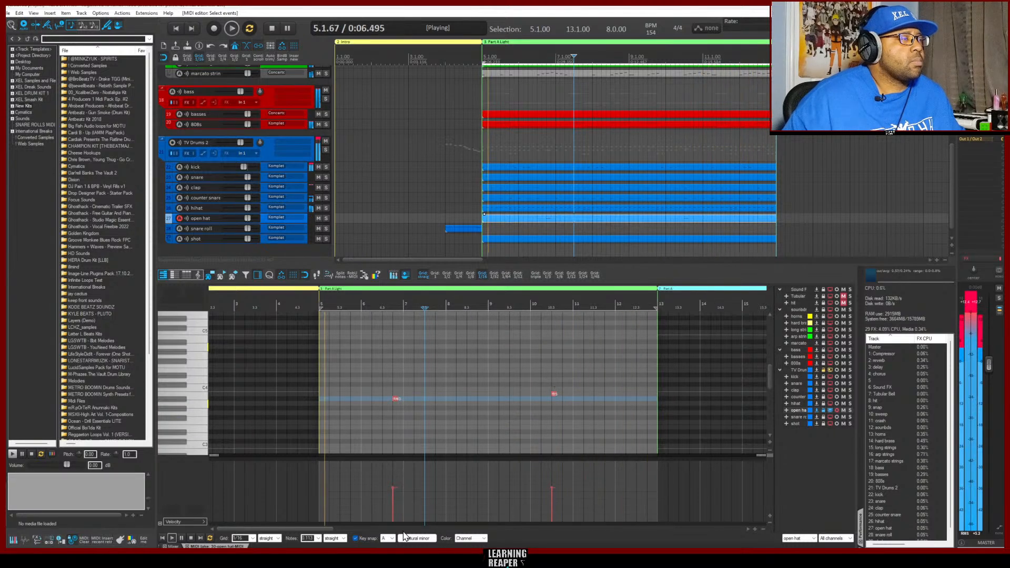
Turn off key snap and lower the open hat note in bar 10 to the bar 6 note's pitch
left_click(355, 538)
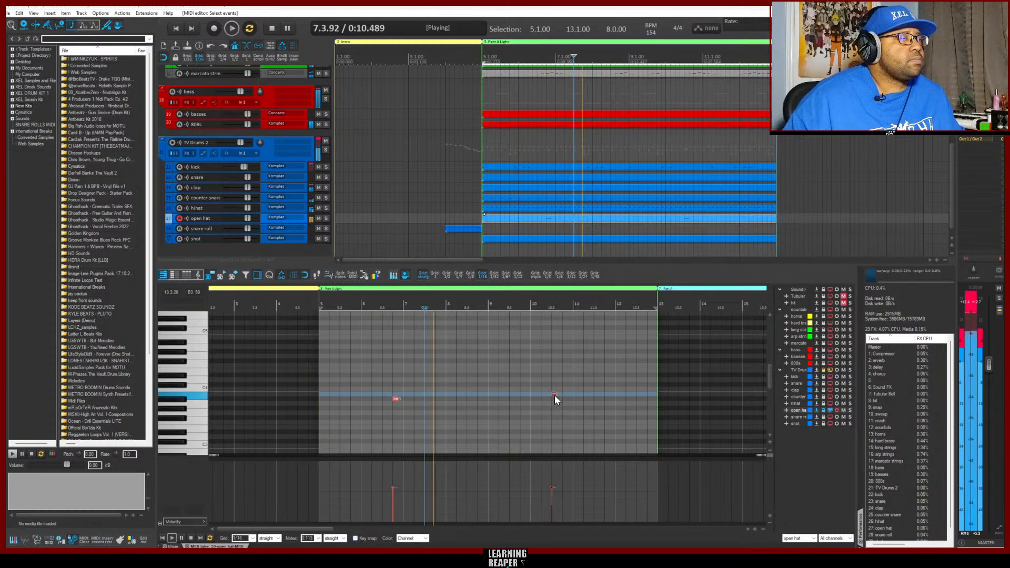
left_click_drag(555, 396, 555, 400)
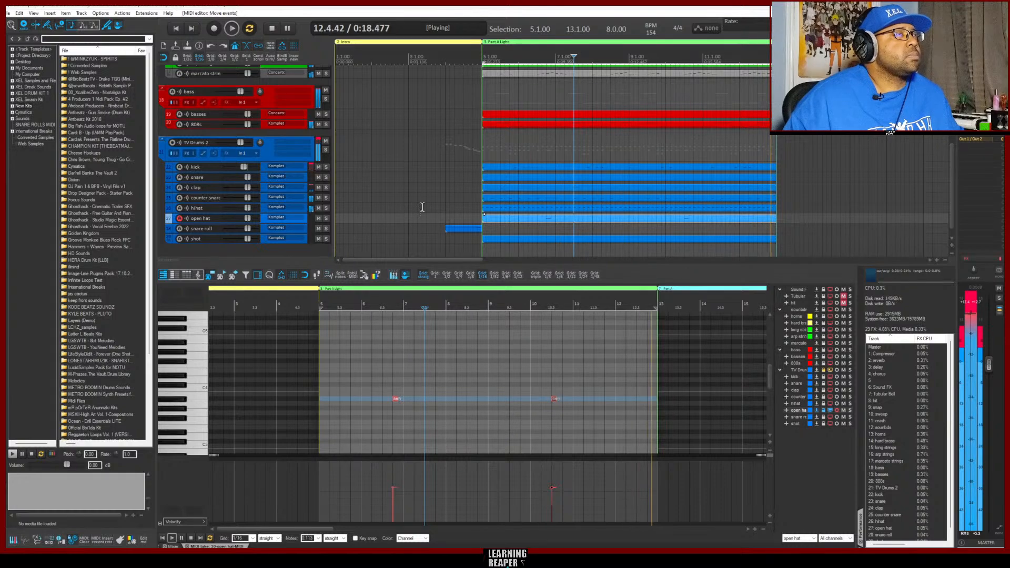
Review all tracks and their mixer levels while Part A Light loops, and stop playback
scroll(416, 208, "up", 3)
scroll(422, 207, "up", 5)
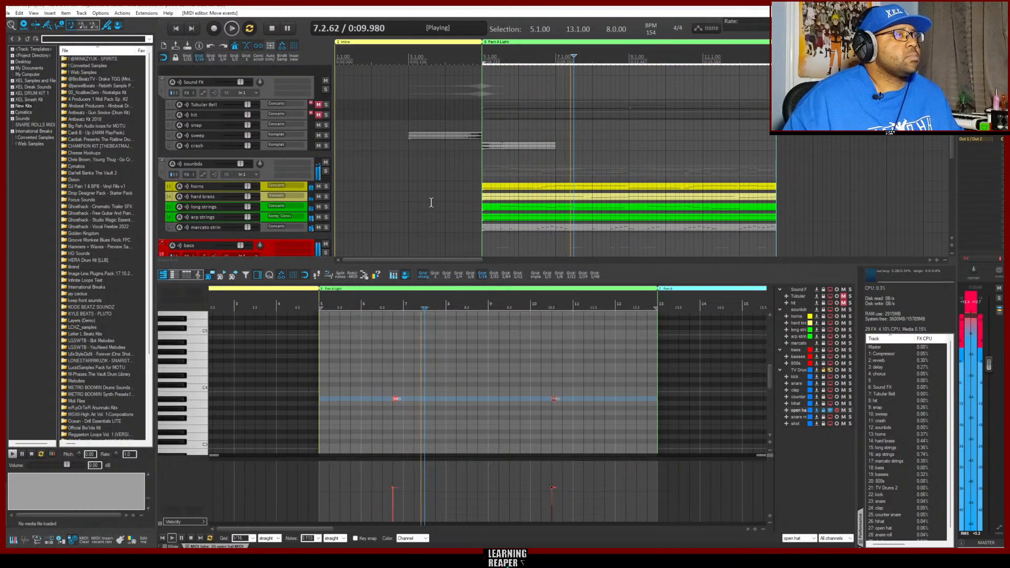
scroll(442, 197, "down", 2)
scroll(444, 198, "up", 2)
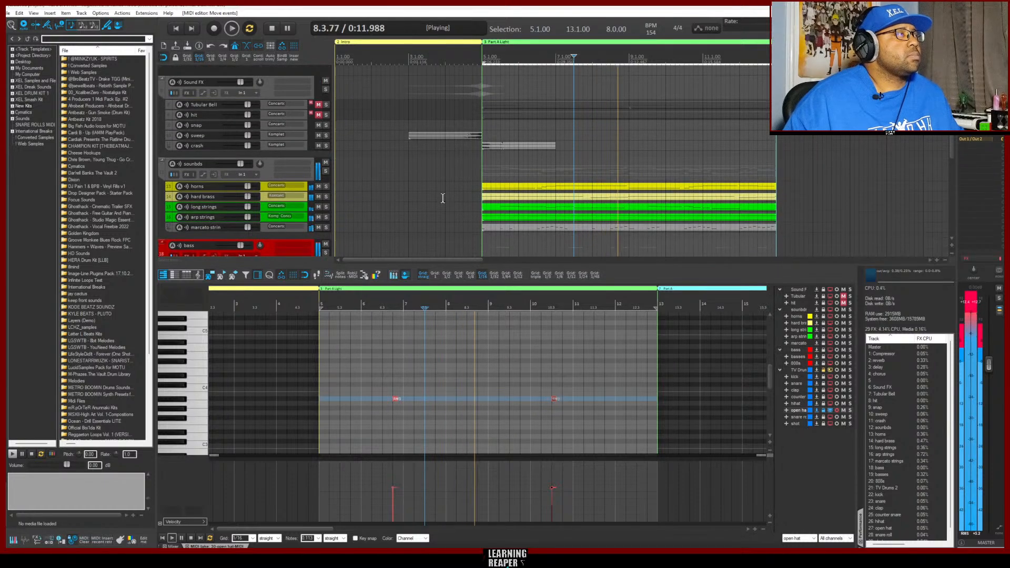
scroll(443, 200, "down", 7)
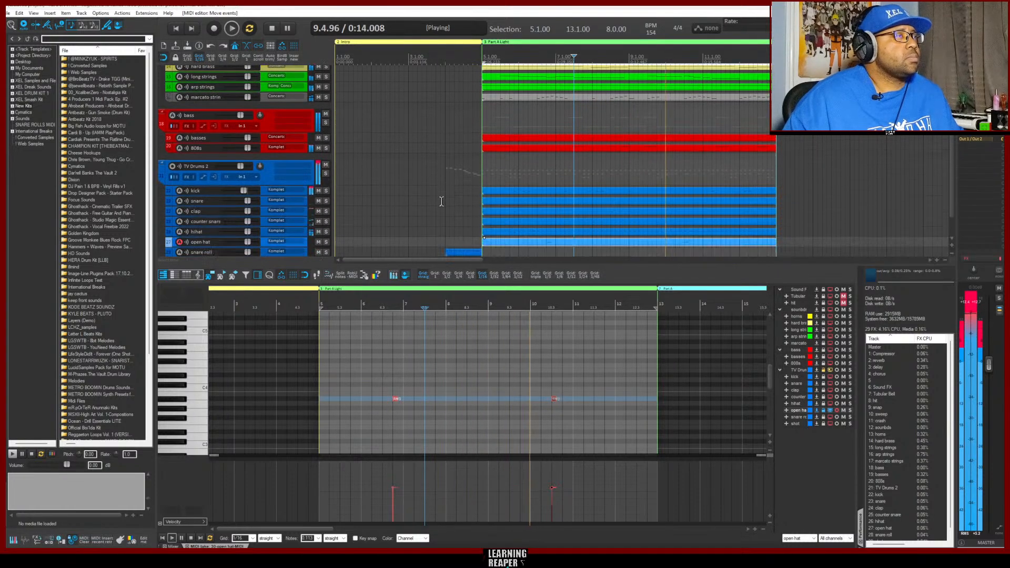
scroll(444, 198, "down", 2)
scroll(432, 205, "up", 9)
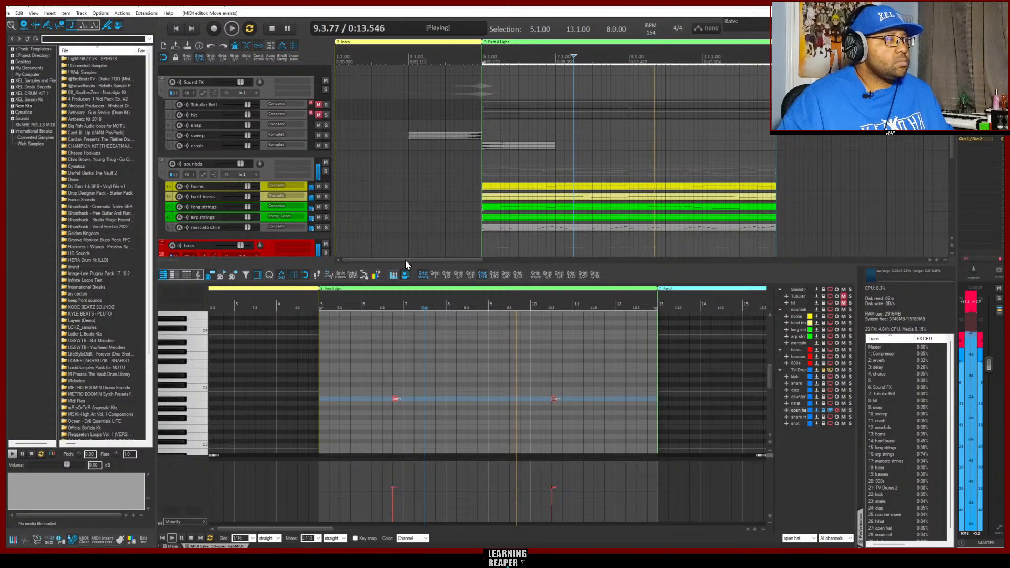
left_click(174, 546)
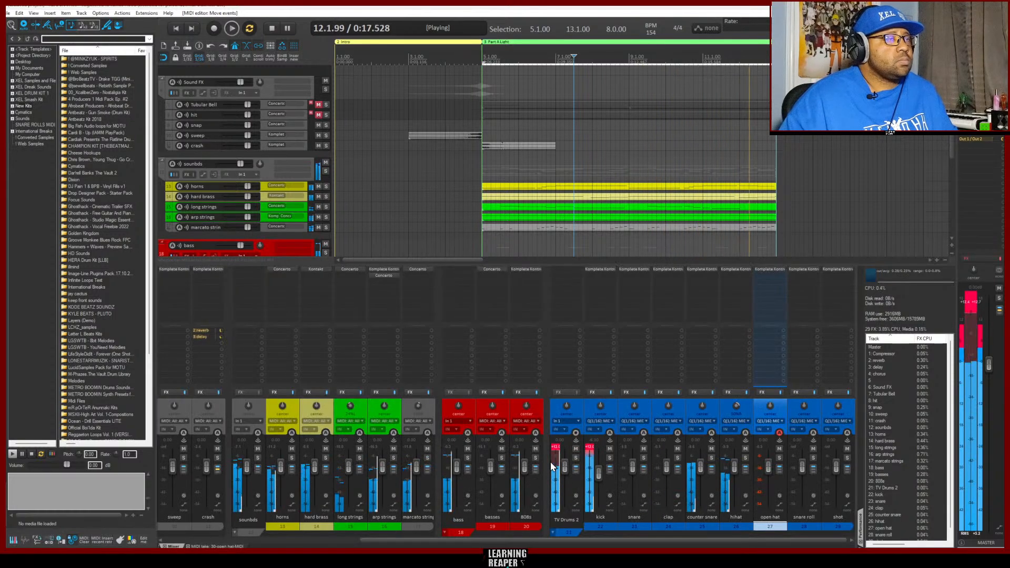
key("space")
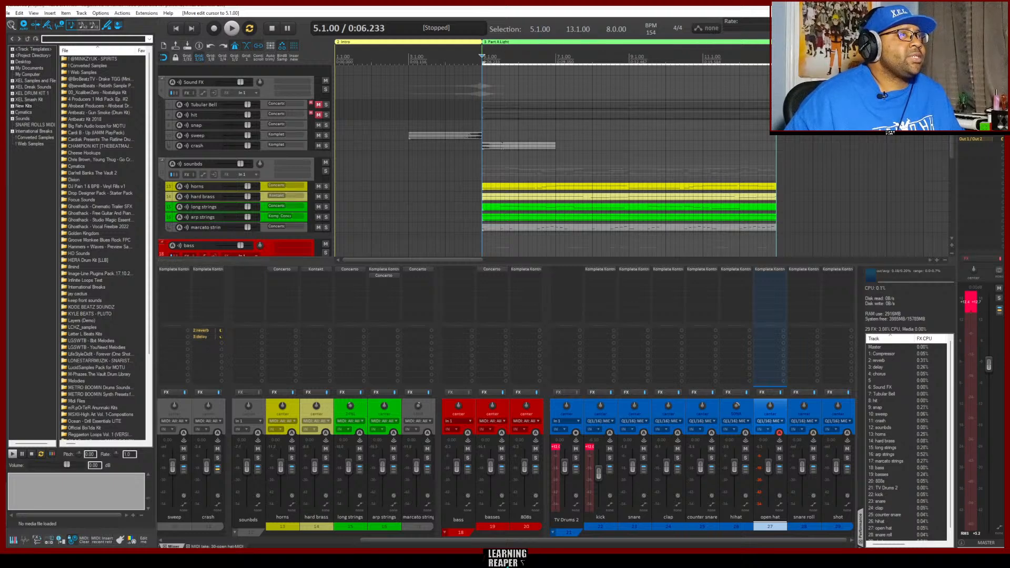
Try time selections over bars 13 to 21 and the Intro region, and reselect Part A Light
key("shift+period")
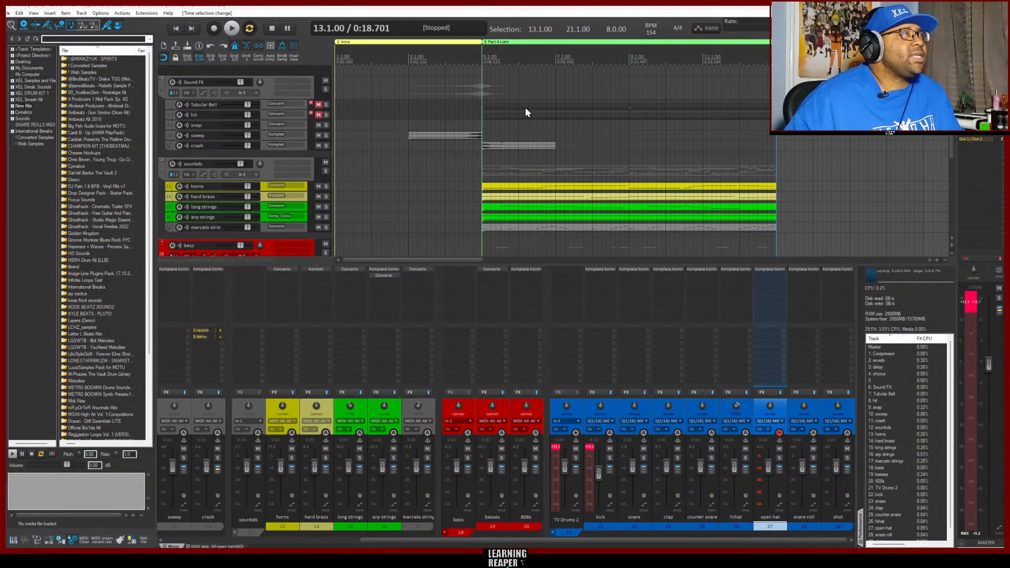
left_click(383, 43)
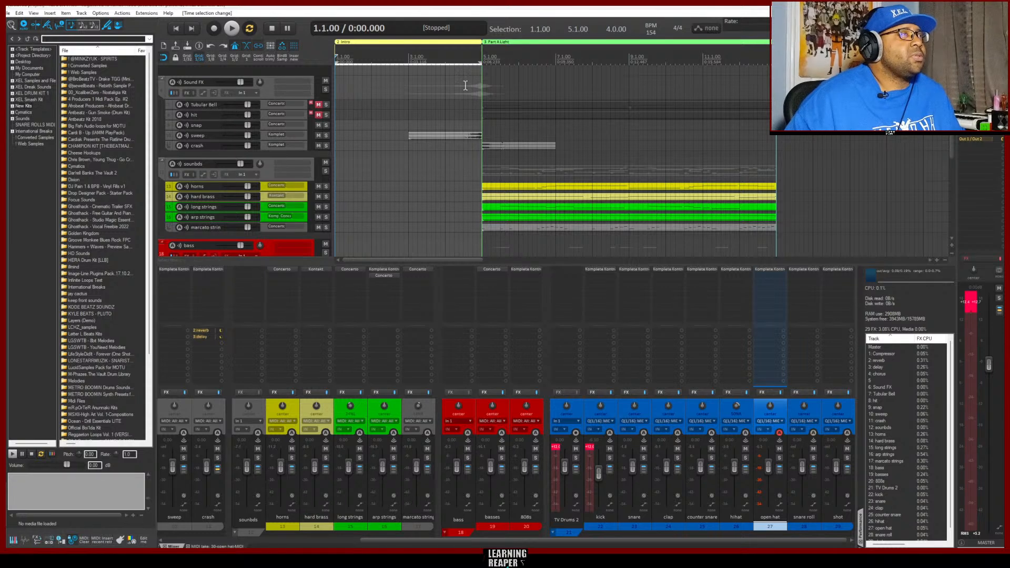
left_click(520, 42)
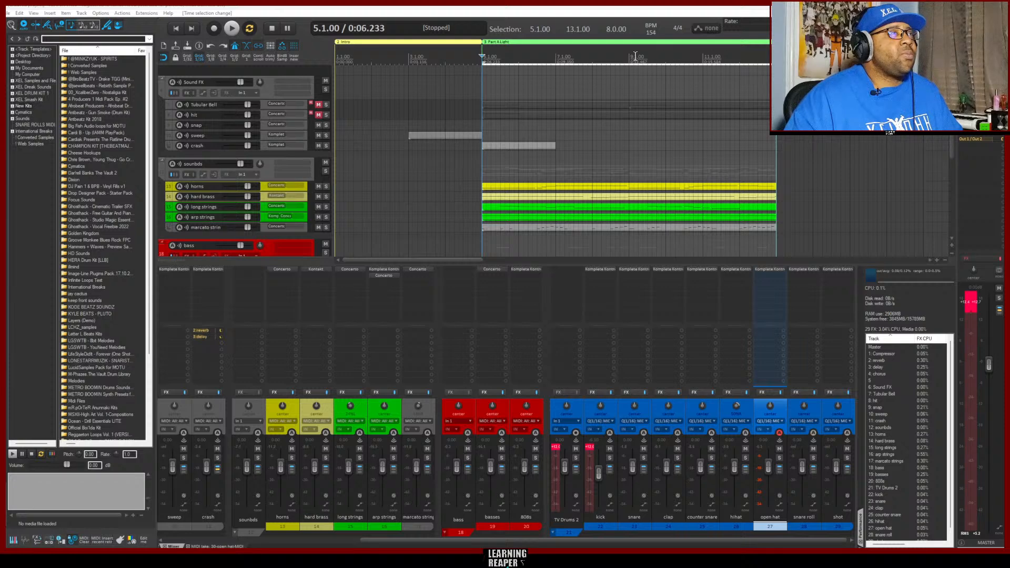
Audition only bars 5 to 9 of Part A Light and reselect the whole region
left_click_drag(629, 58, 482, 62)
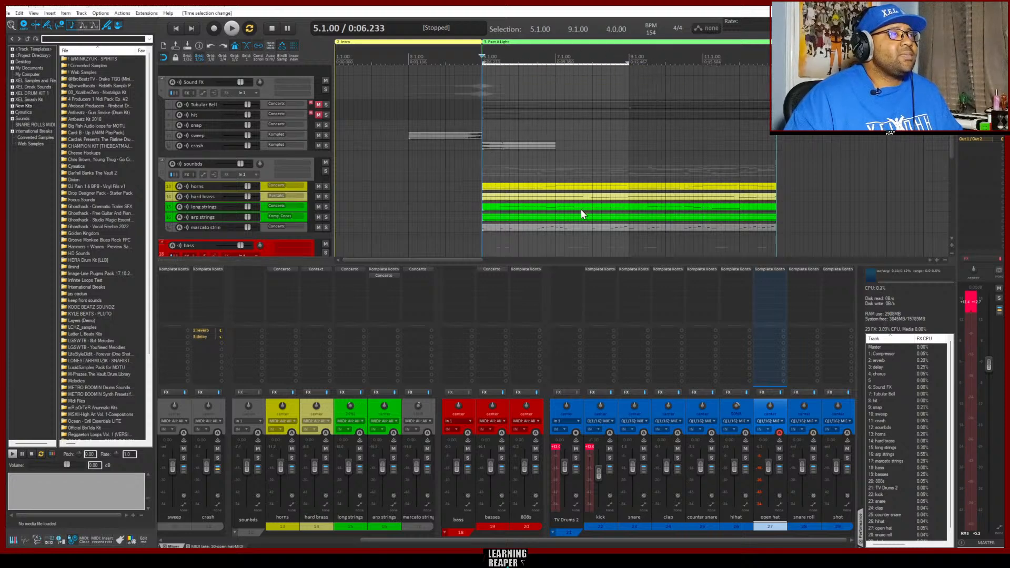
key("space")
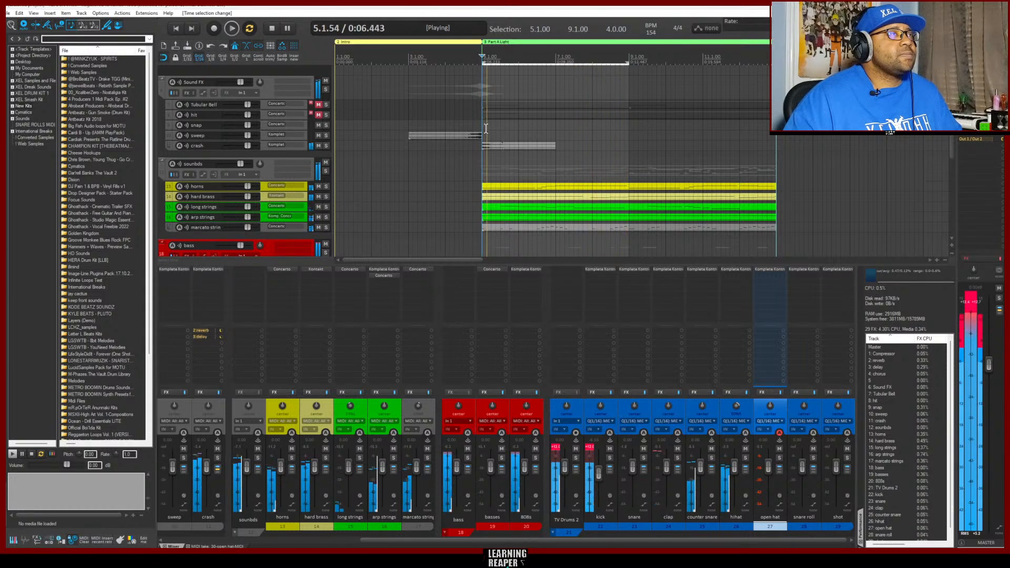
key("space")
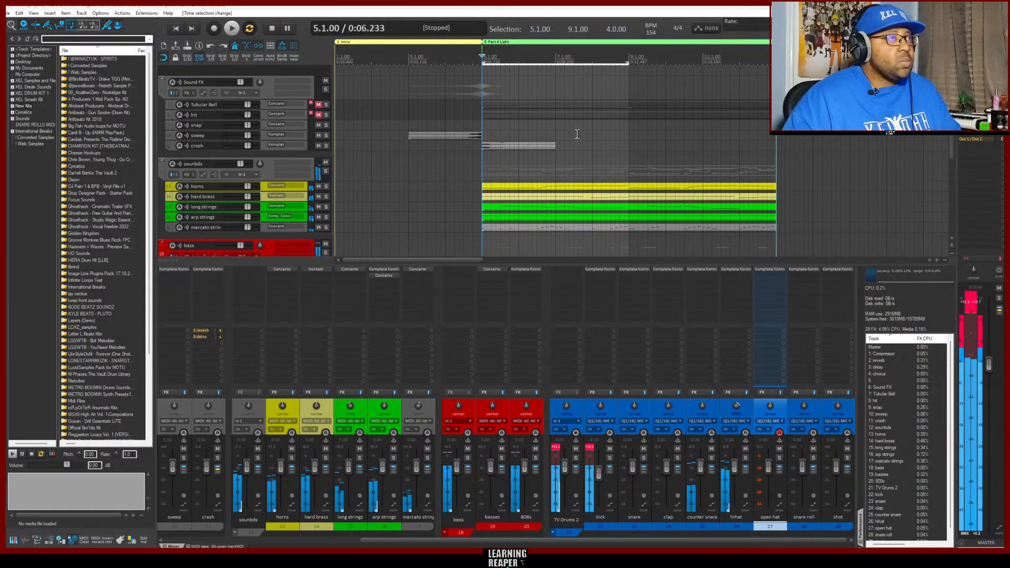
left_click(594, 43)
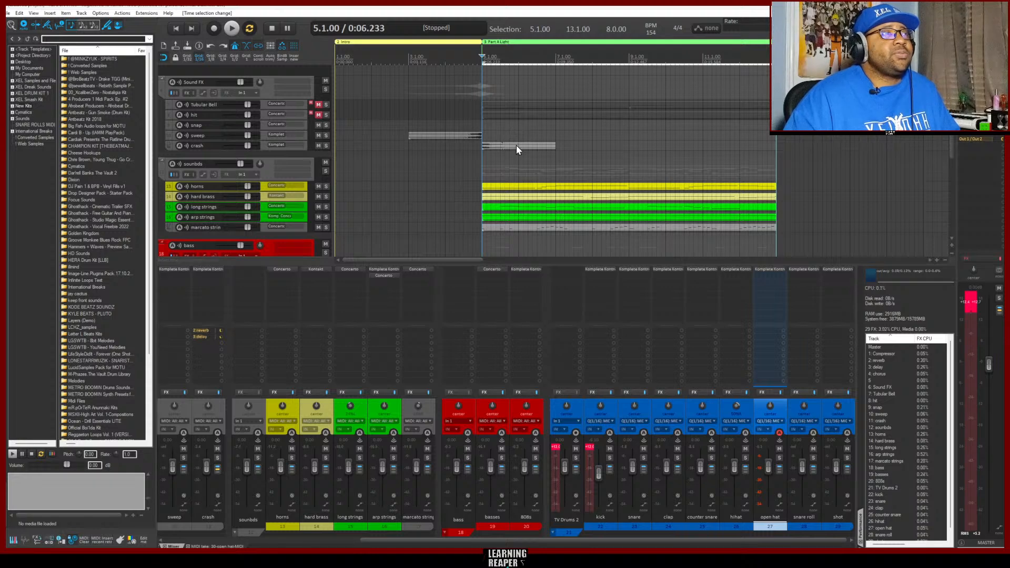
Inspect the crash item's media properties, close them, and return the edit cursor to the start of bar 5
left_click(515, 146)
double_click(514, 146)
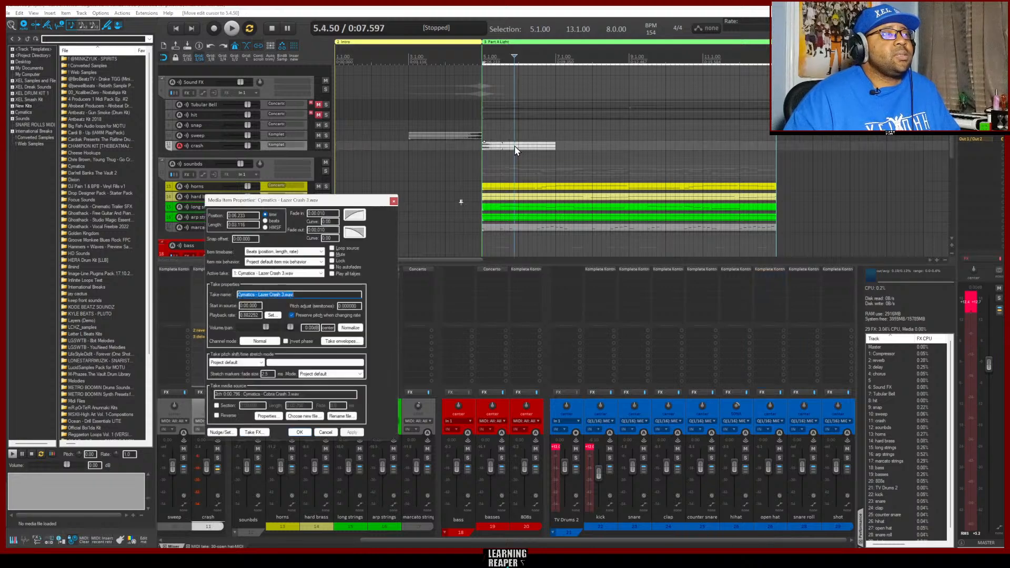
left_click(394, 201)
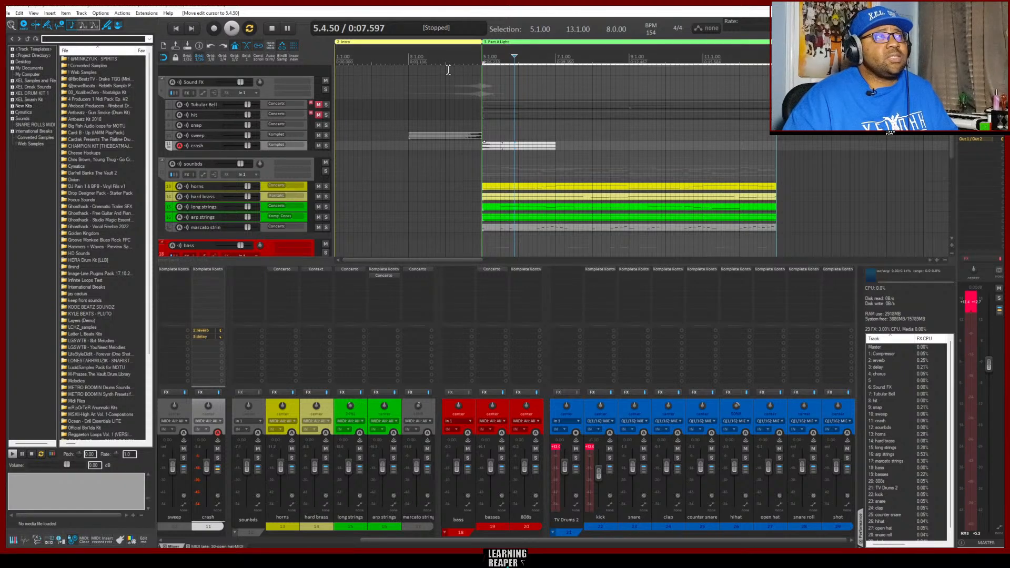
left_click(482, 53)
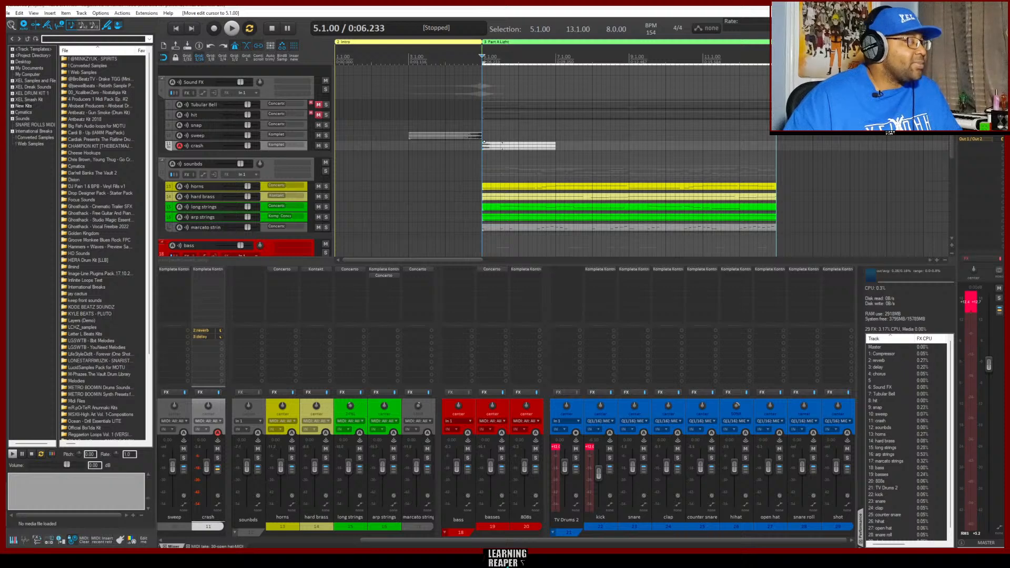
Save the project in the REAPER Media folder as "TV Film Trap Beat - Times Ticking 154 BPM R"
left_click(8, 13)
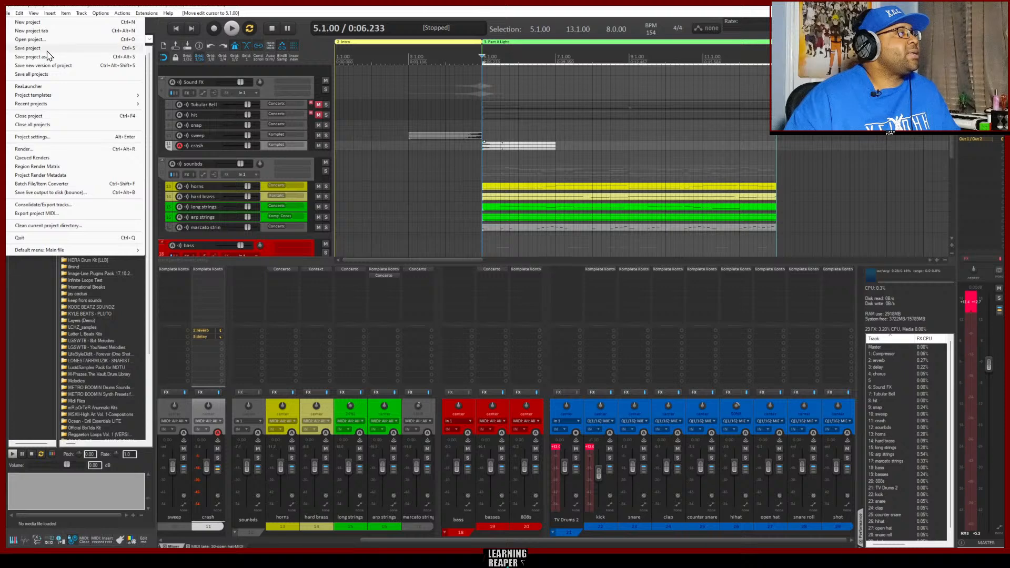
left_click(42, 51)
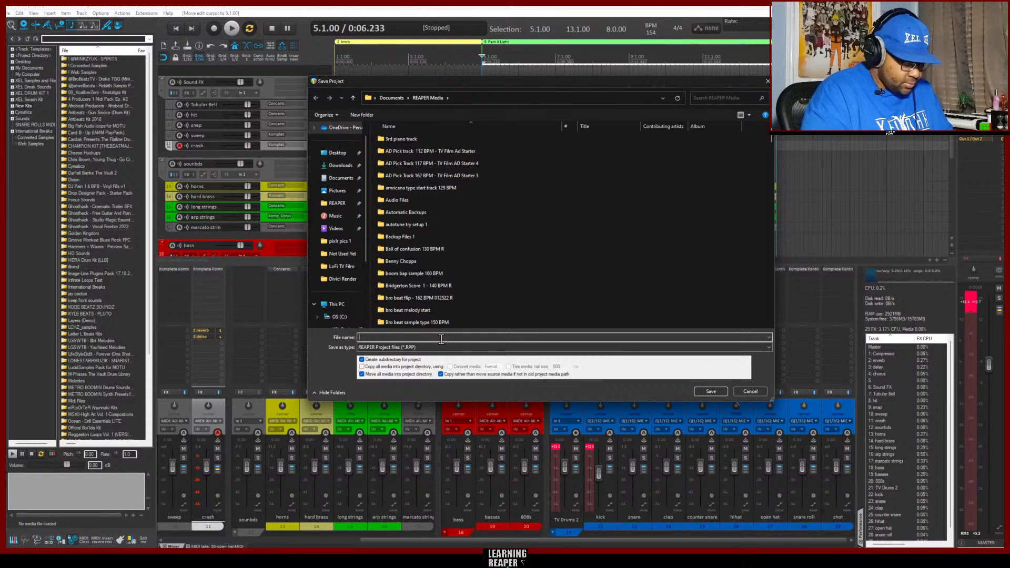
type("T")
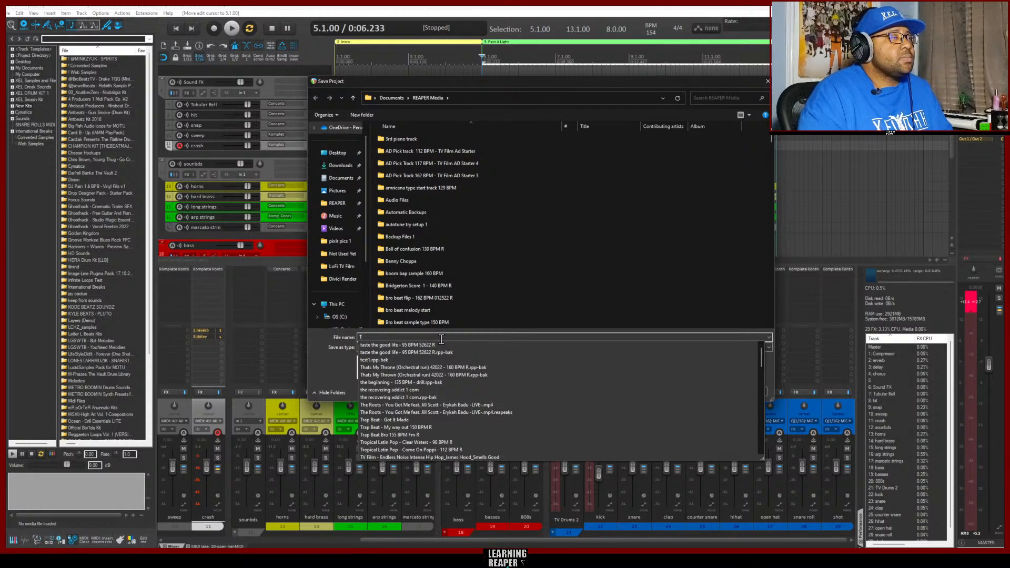
type("V F")
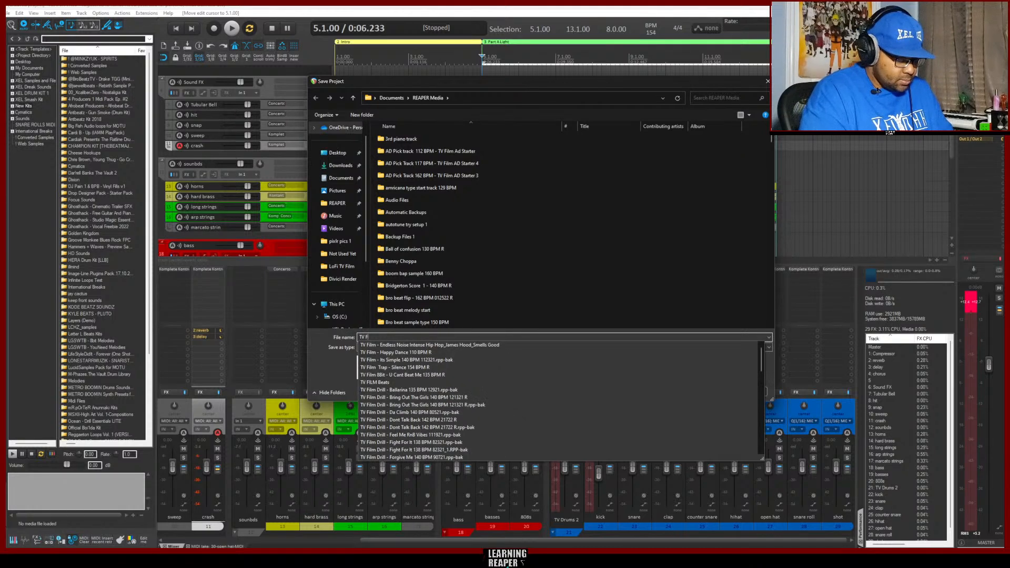
type("ilm")
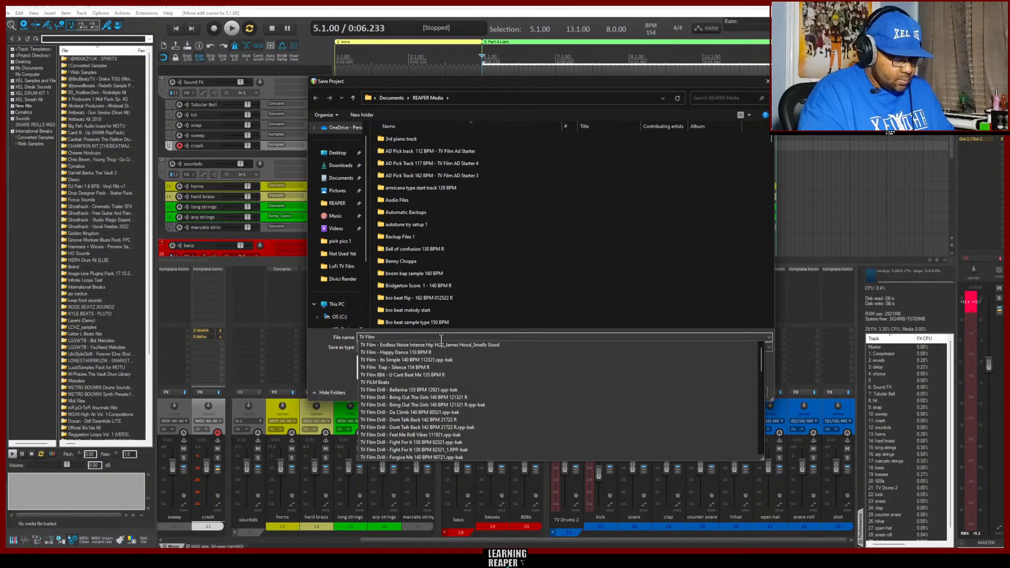
type(" Trap")
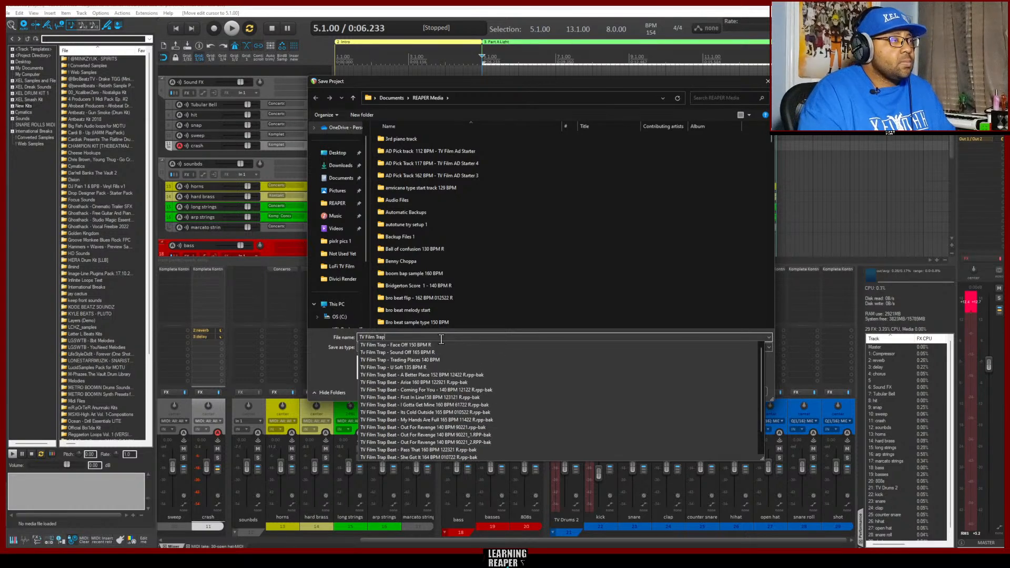
type(" B")
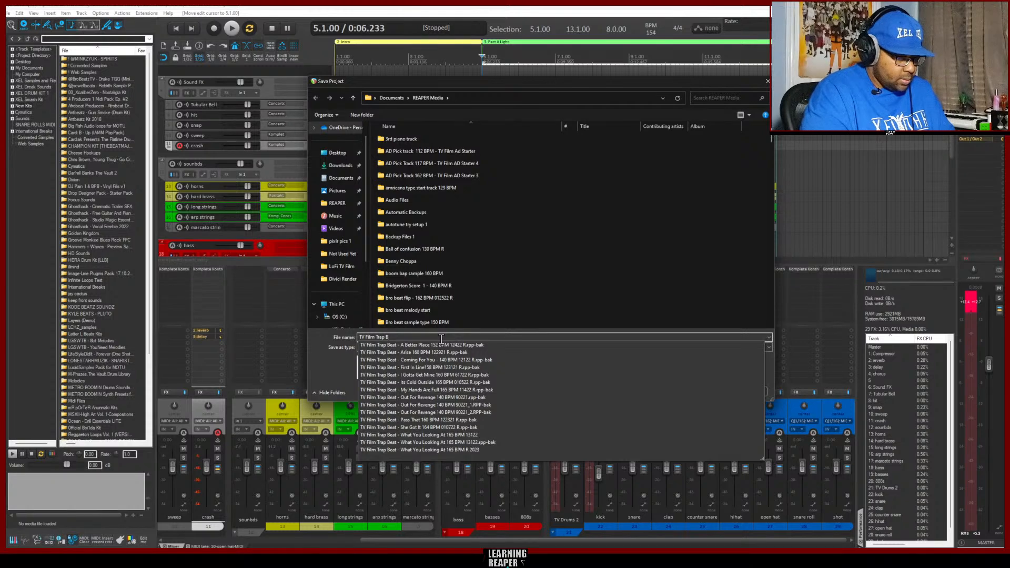
type("eat -")
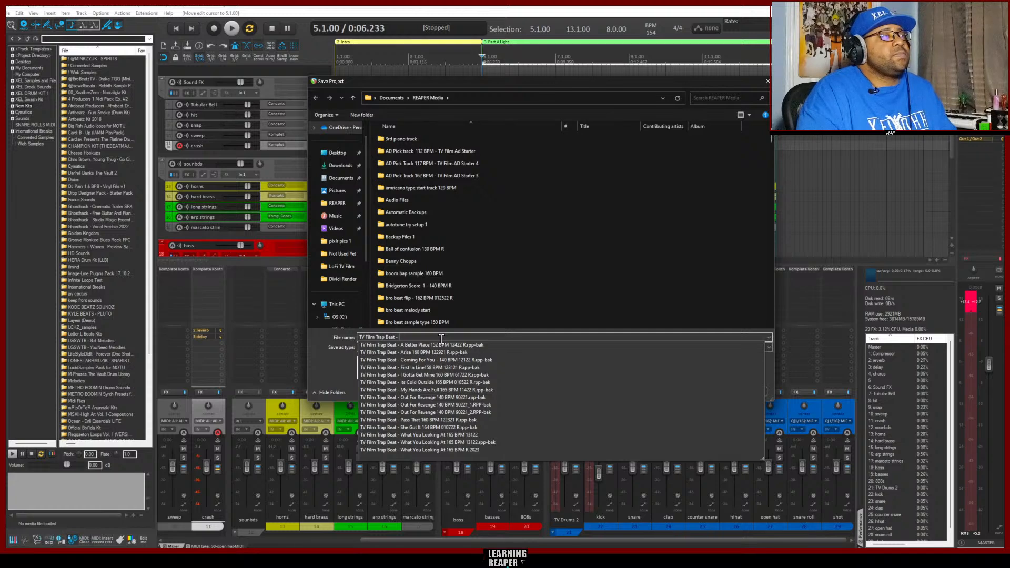
key("space")
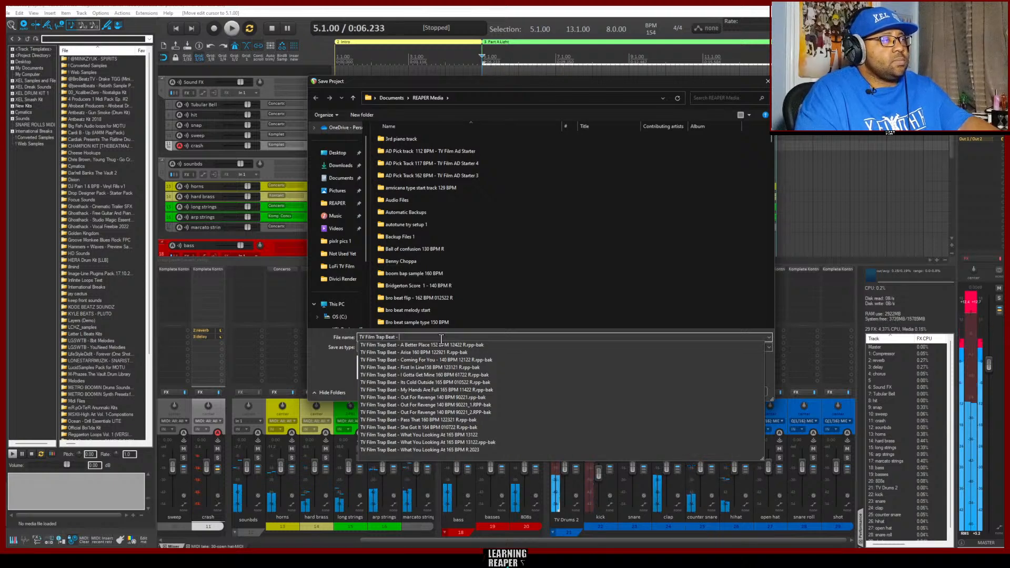
type("T")
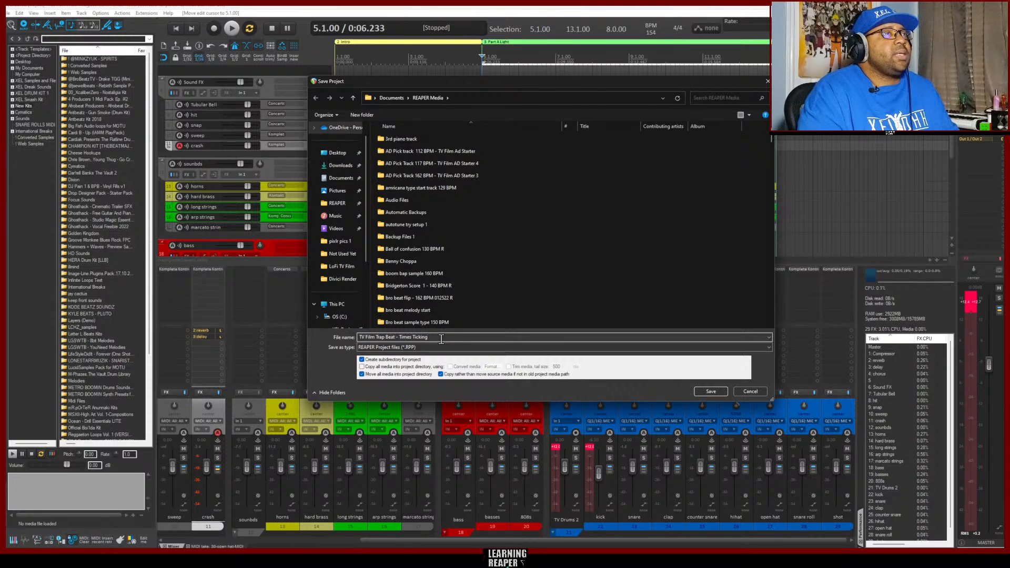
type("imes Ticking 154 BPM R")
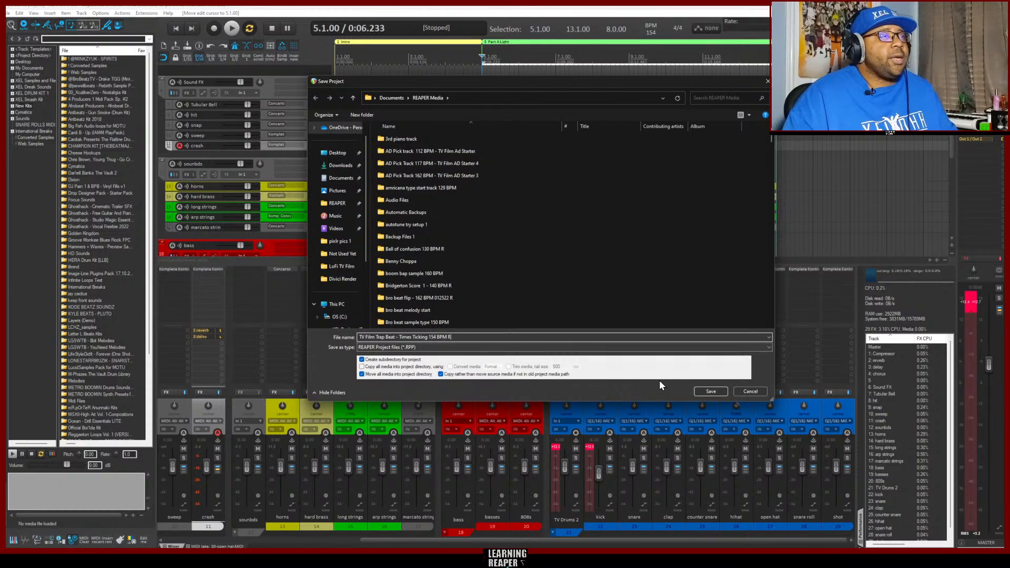
left_click(715, 391)
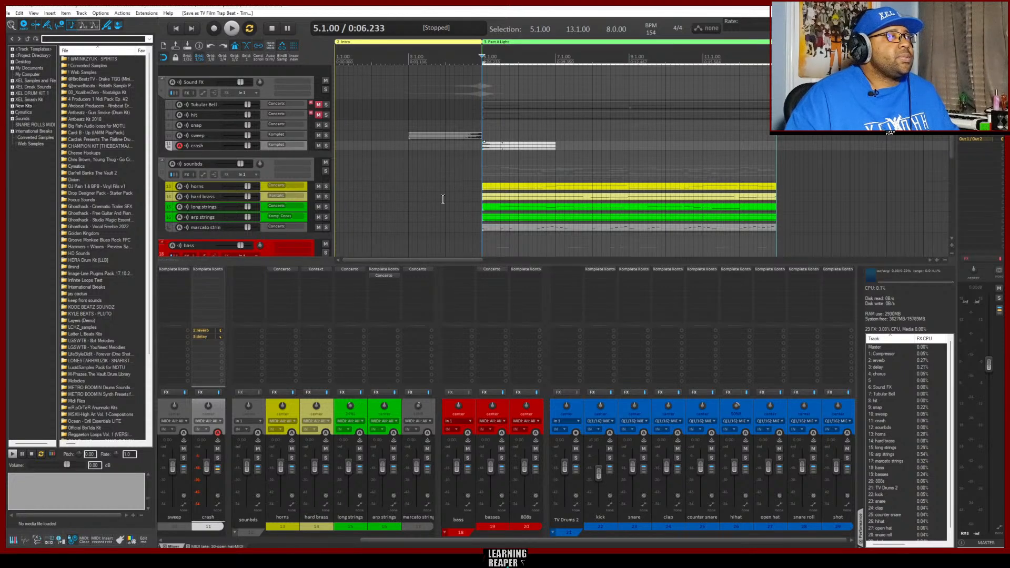
Audition the snare roll leading into Part A Light, starting playback from bar 4
scroll(453, 204, "down", 5)
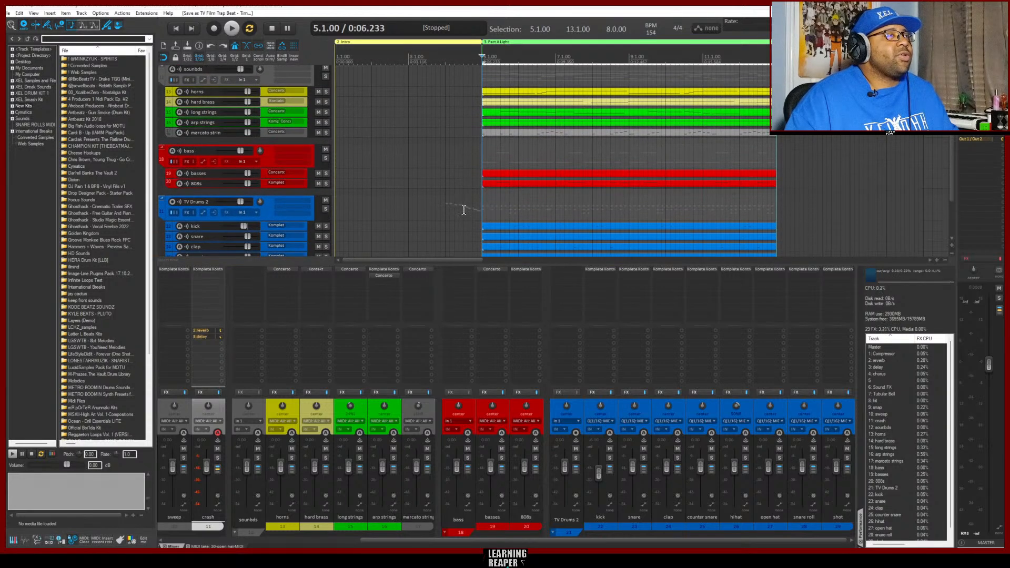
scroll(460, 188, "down", 3)
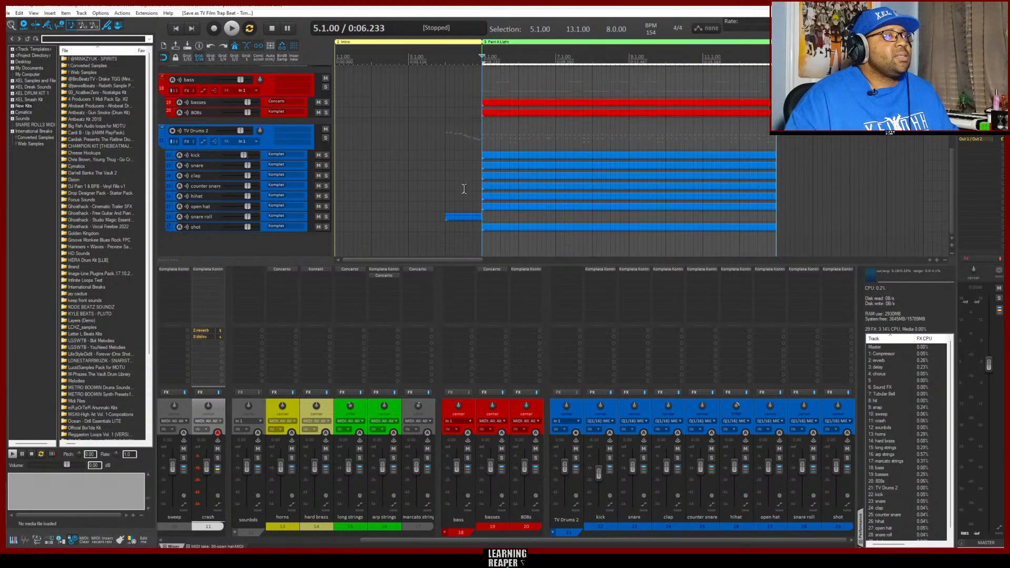
scroll(464, 189, "down", 1)
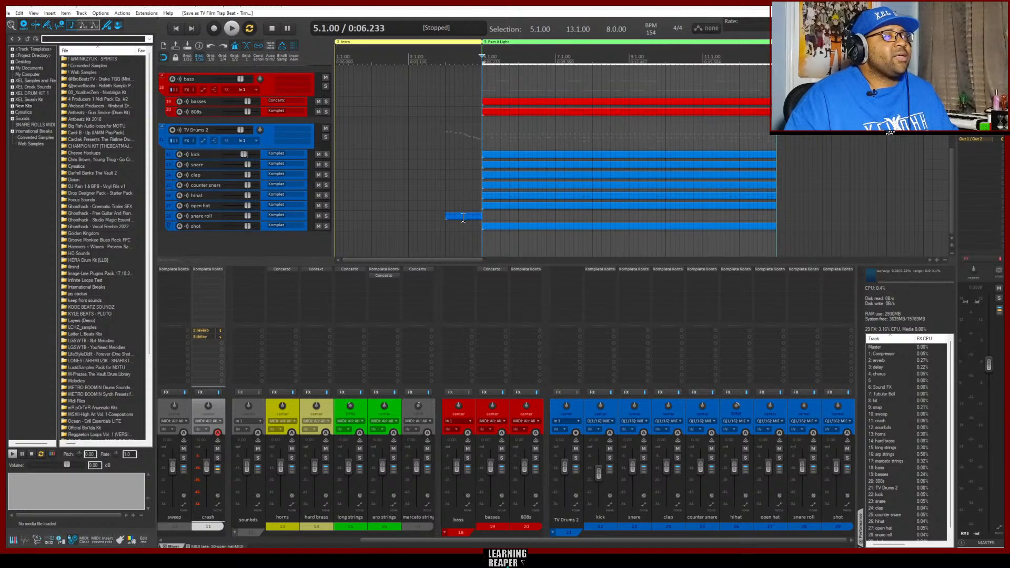
left_click(444, 58)
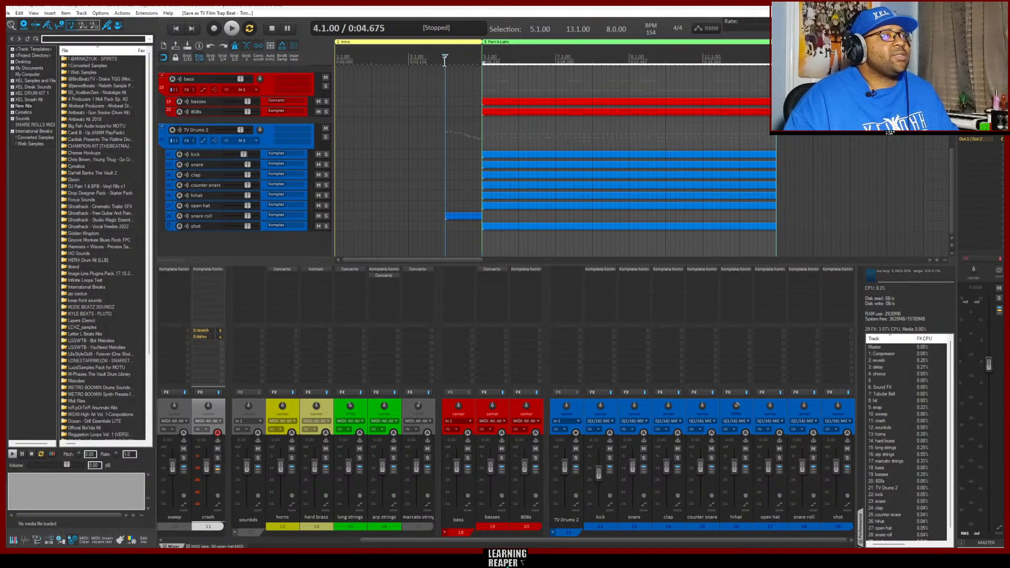
key("space")
key("space")
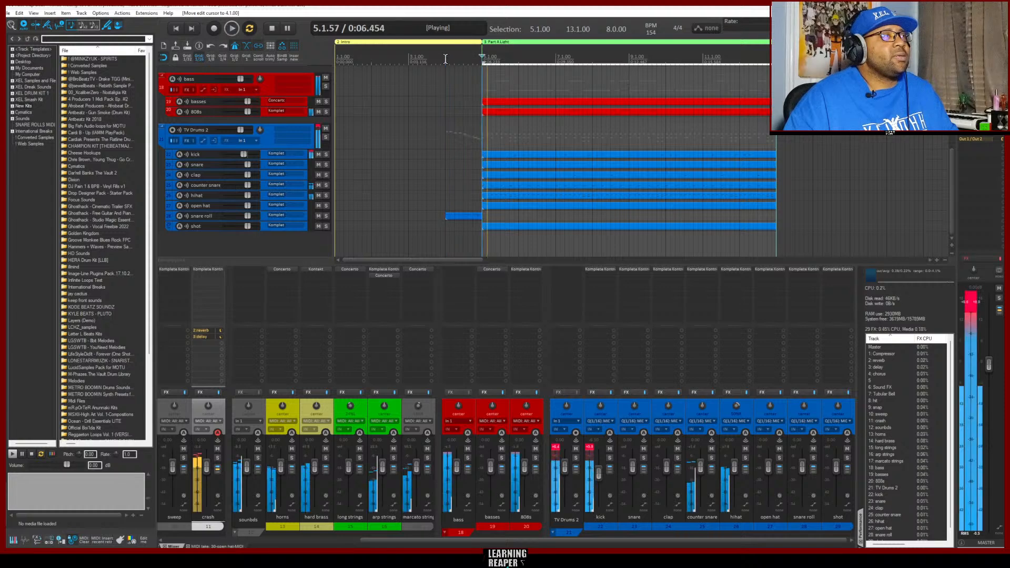
Replay the transition into Part A Light from bar 4 and stop playback a few bars into the section
left_click(444, 59)
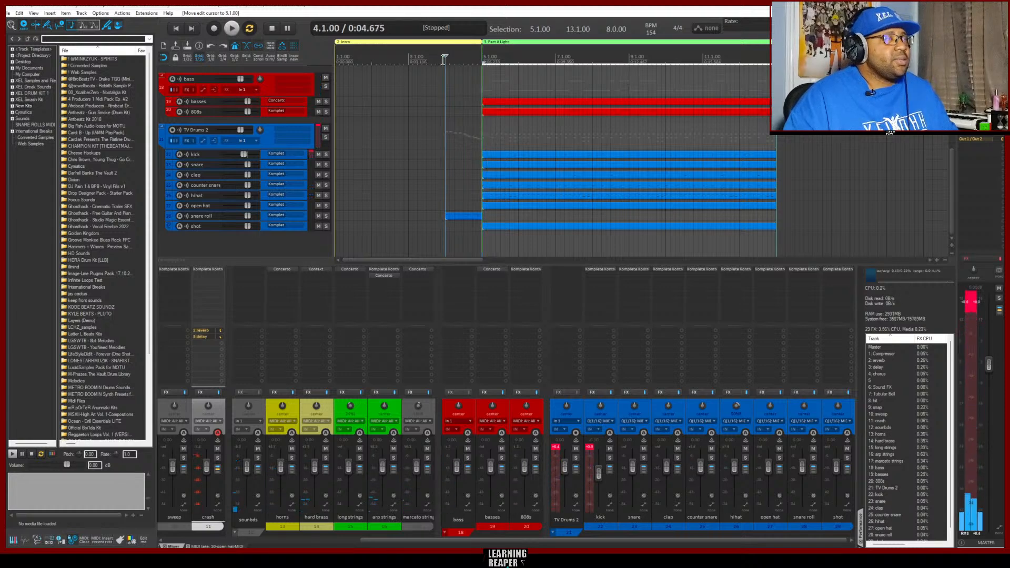
key("space")
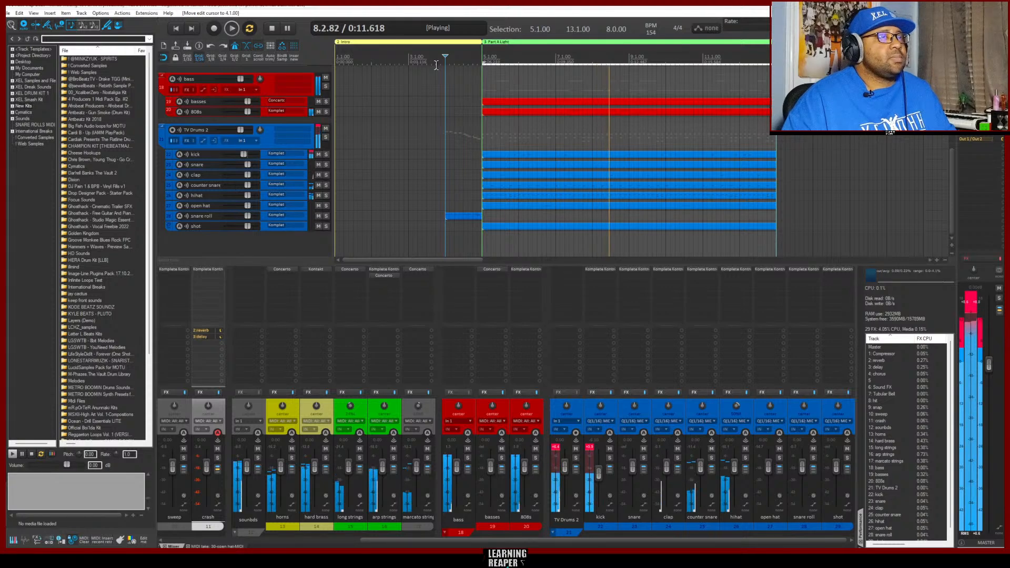
key("space")
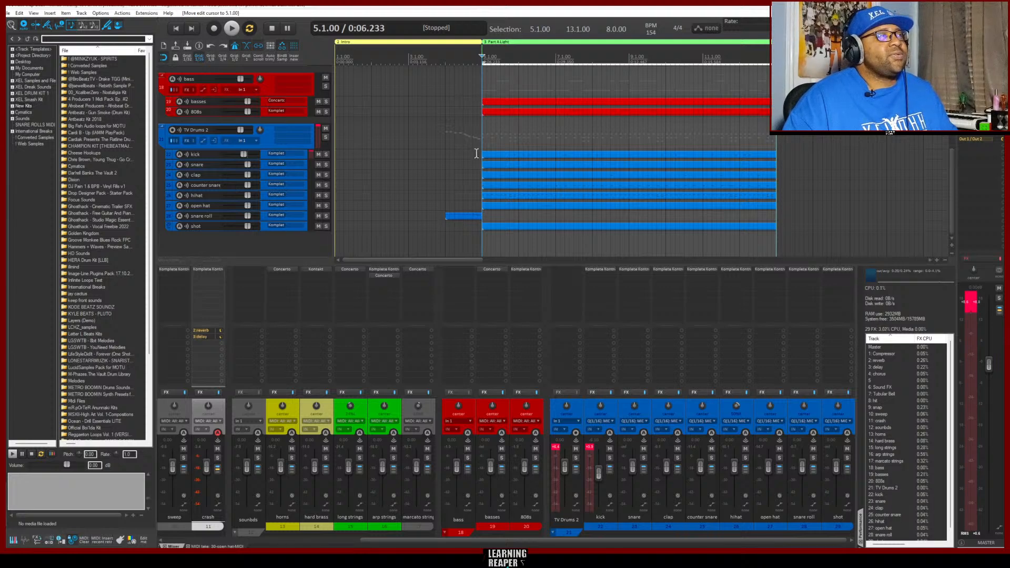
Unmute the Tubular Bell and hit tracks in the Sound FX folder
scroll(476, 154, "up", 6)
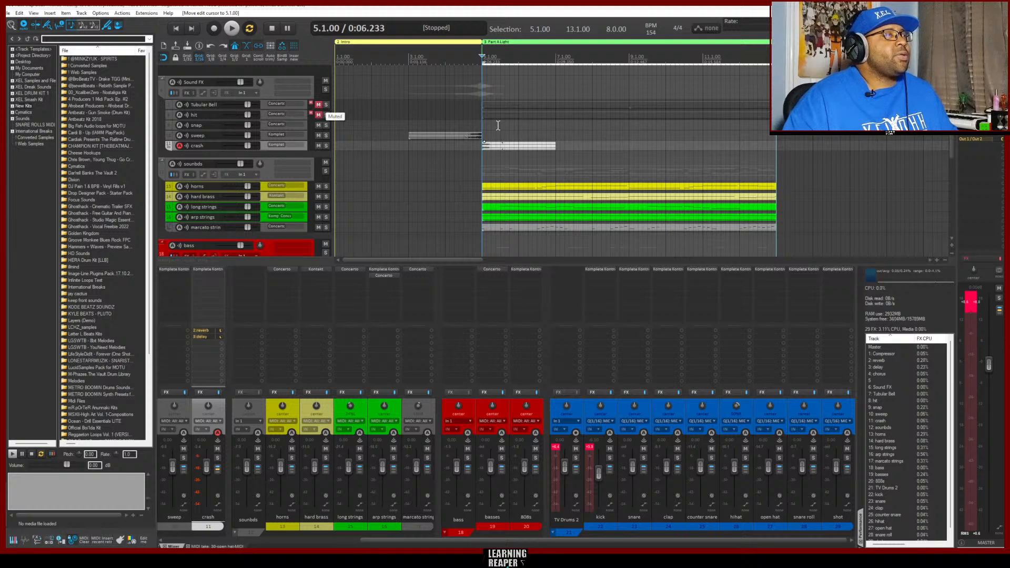
double_click(528, 105)
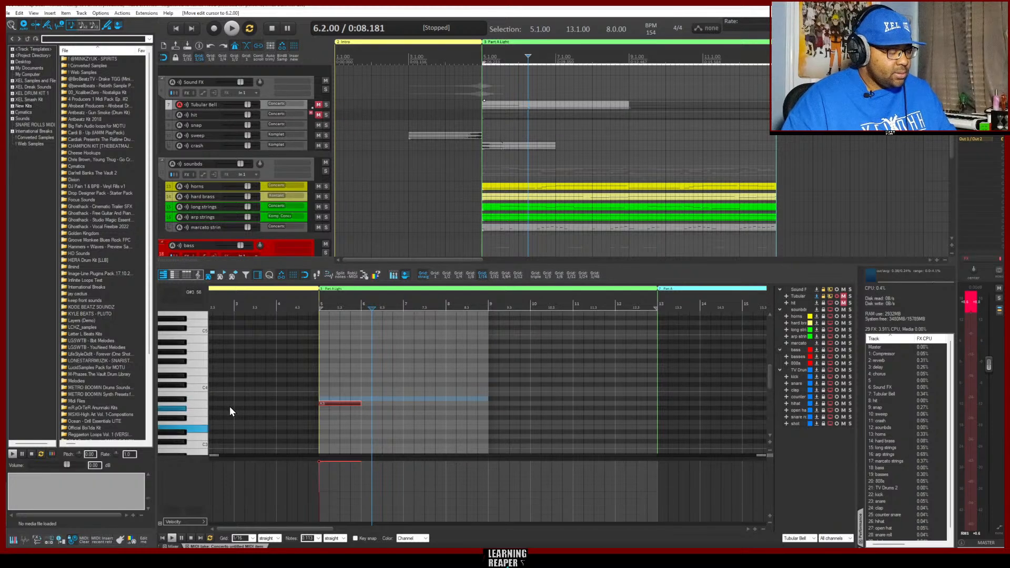
left_click(500, 194)
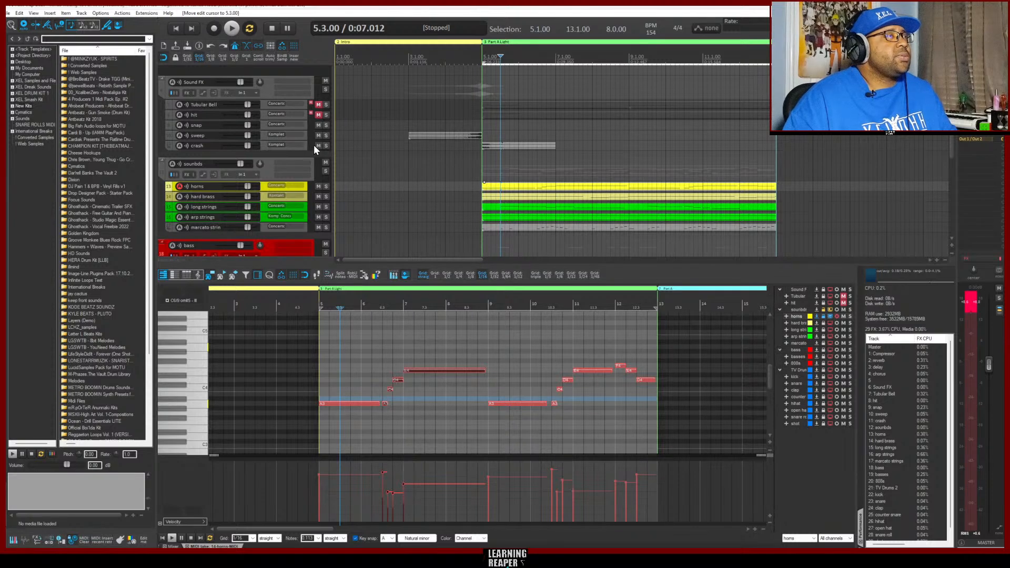
left_click(319, 115)
left_click(319, 104)
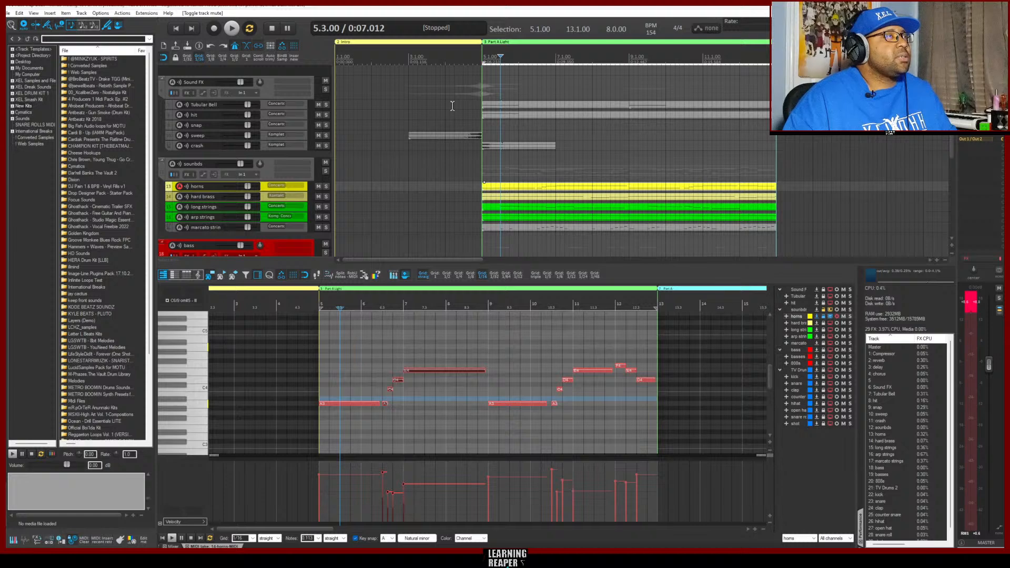
Audition Part A Light from bar 5 with the Tubular Bell and hit included, and look over the bass and drum tracks
key("Home")
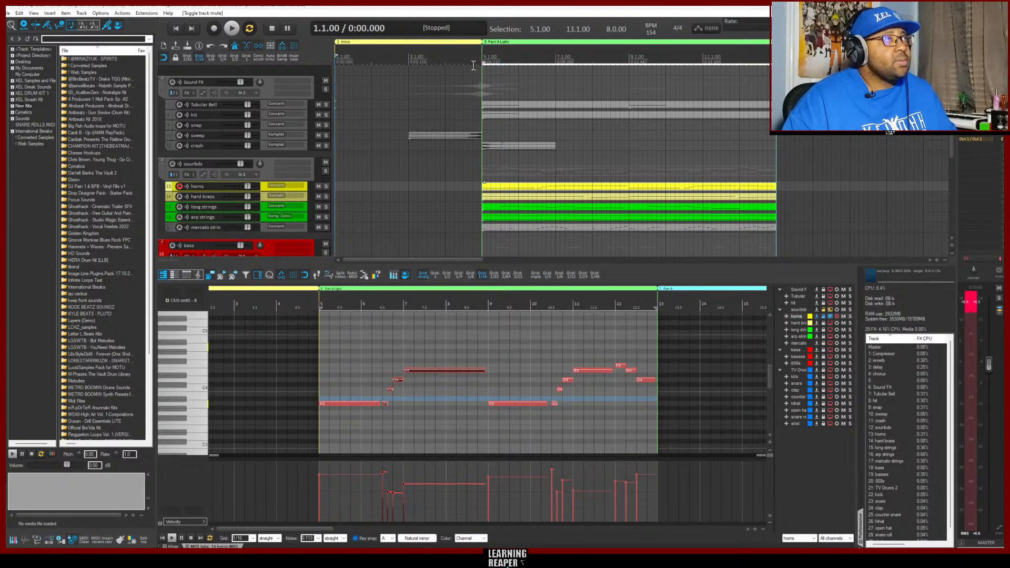
left_click(471, 68)
key("space")
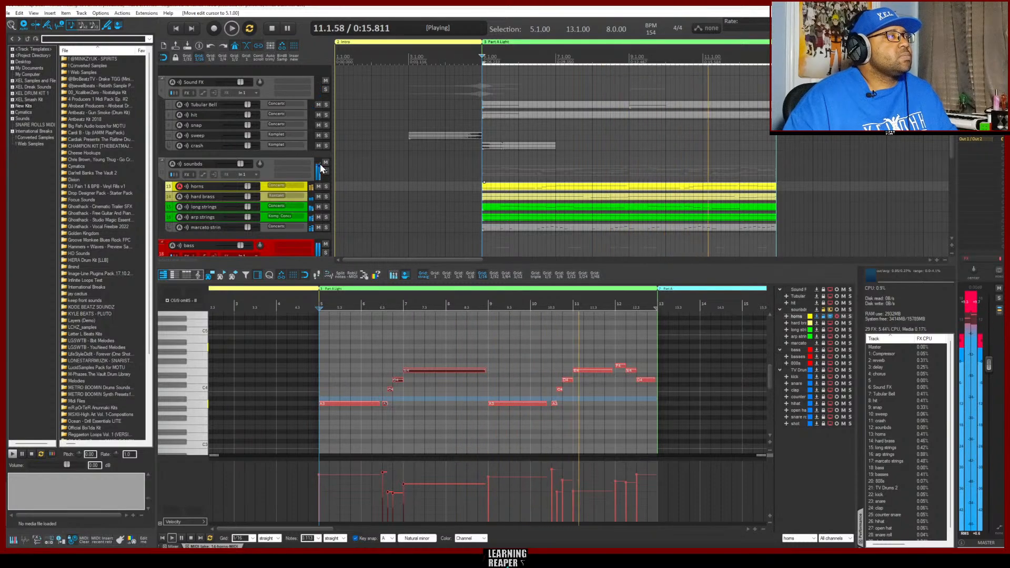
key("space")
scroll(432, 199, "down", 5)
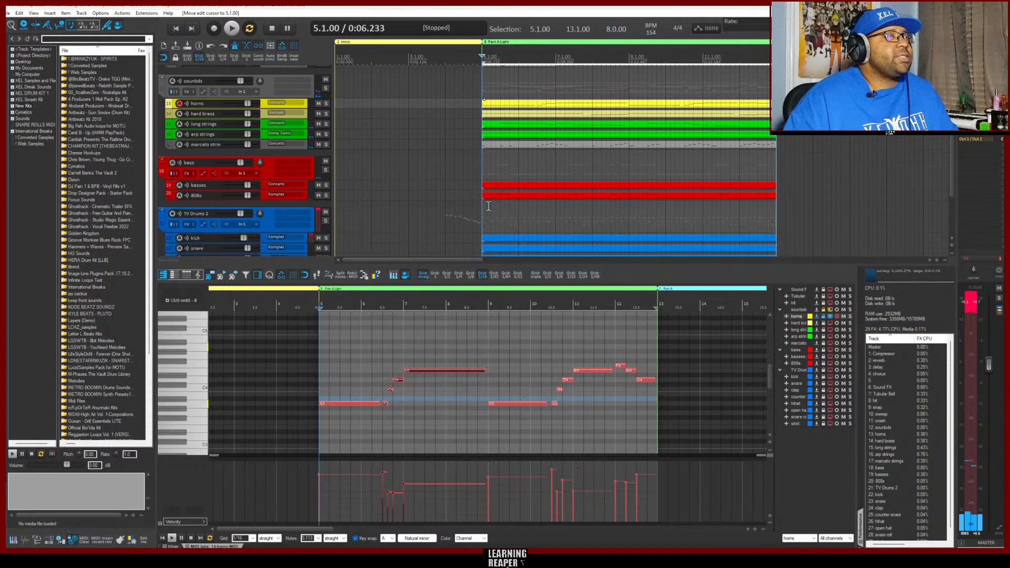
scroll(456, 197, "down", 2)
scroll(461, 205, "up", 7)
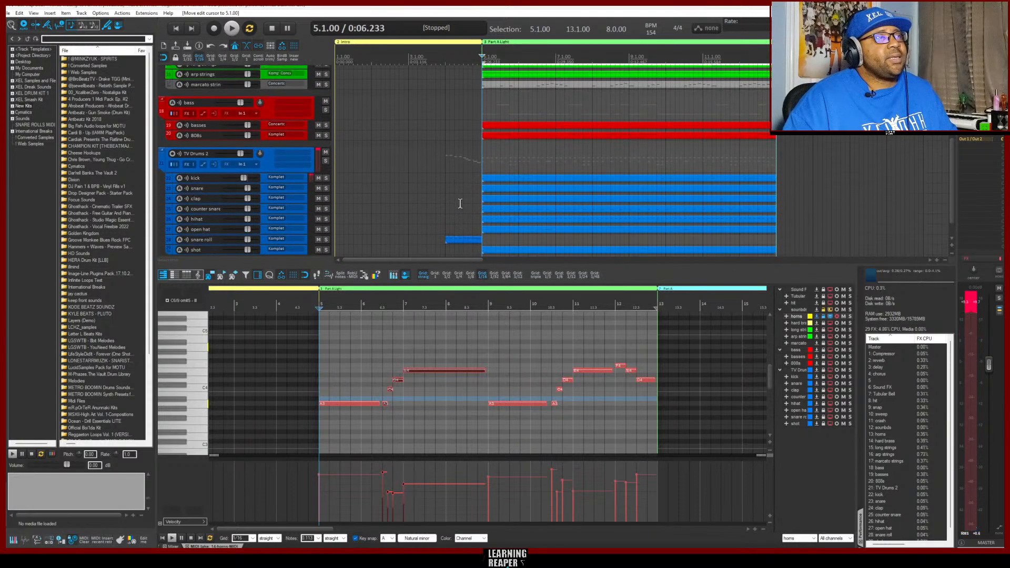
scroll(457, 205, "up", 2)
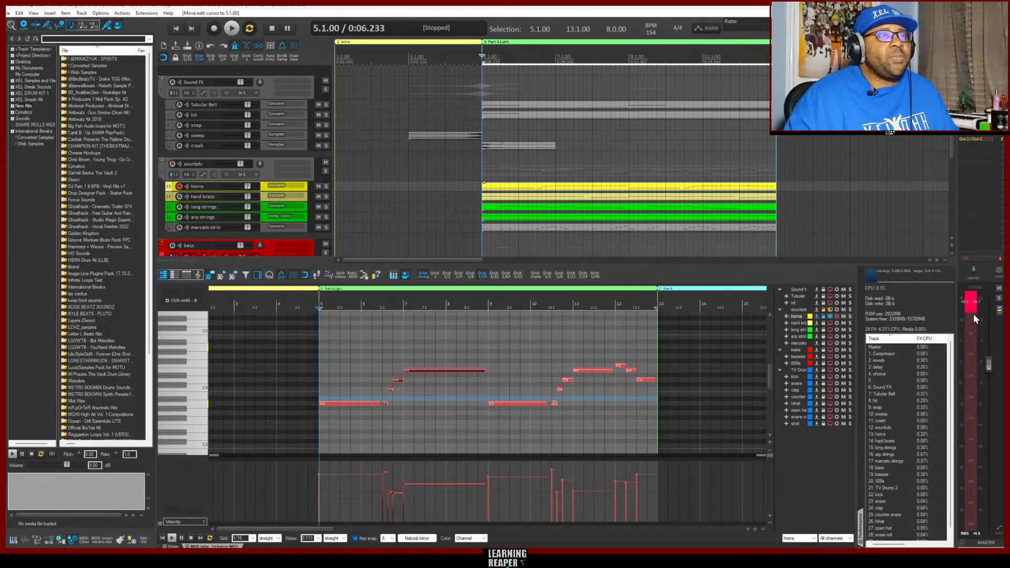
Reset the master peak indicator, bring up the drum channels in the mixer and lower the kick's volume slightly during playback
left_click(965, 303)
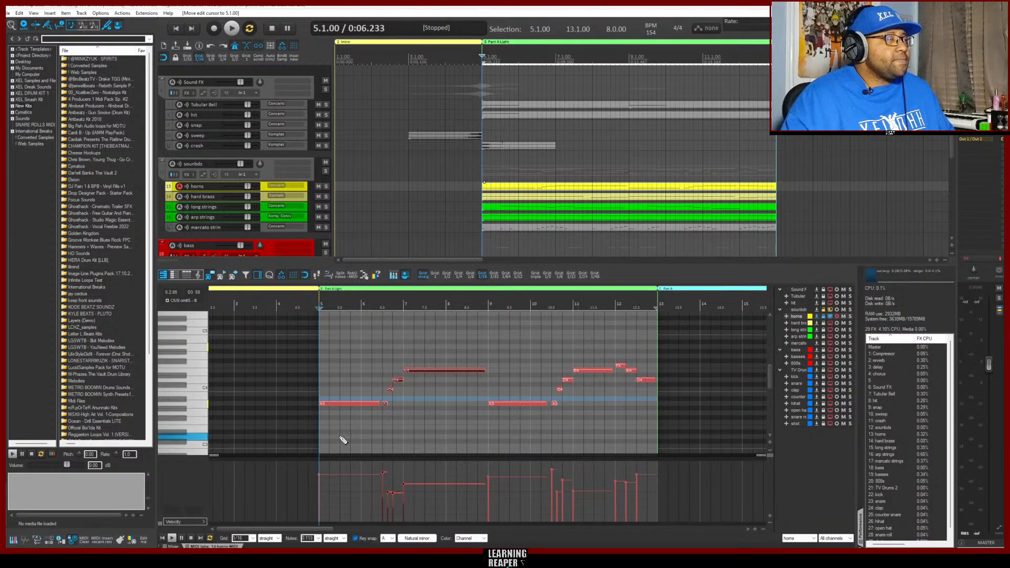
left_click(172, 546)
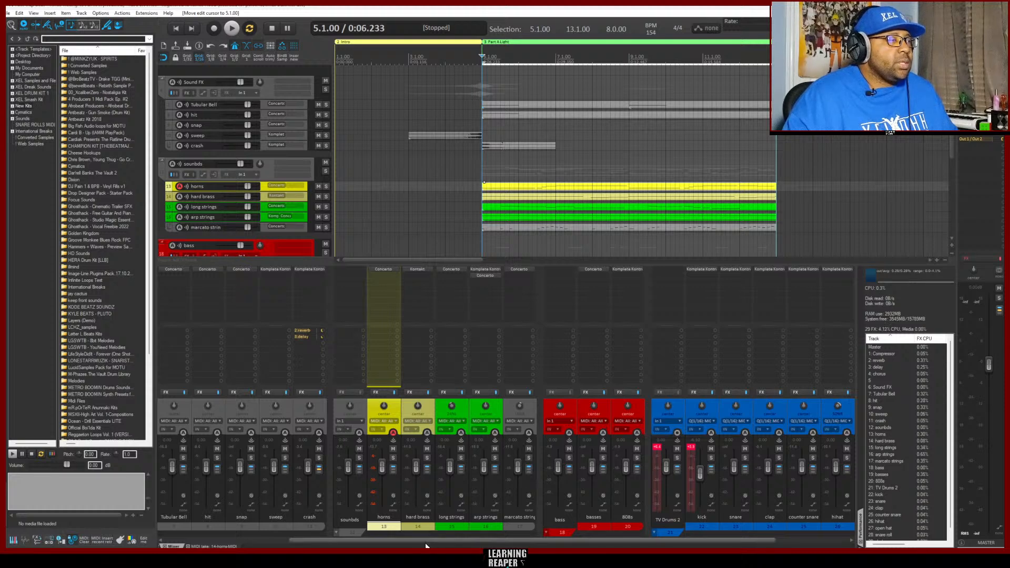
left_click_drag(428, 539, 500, 539)
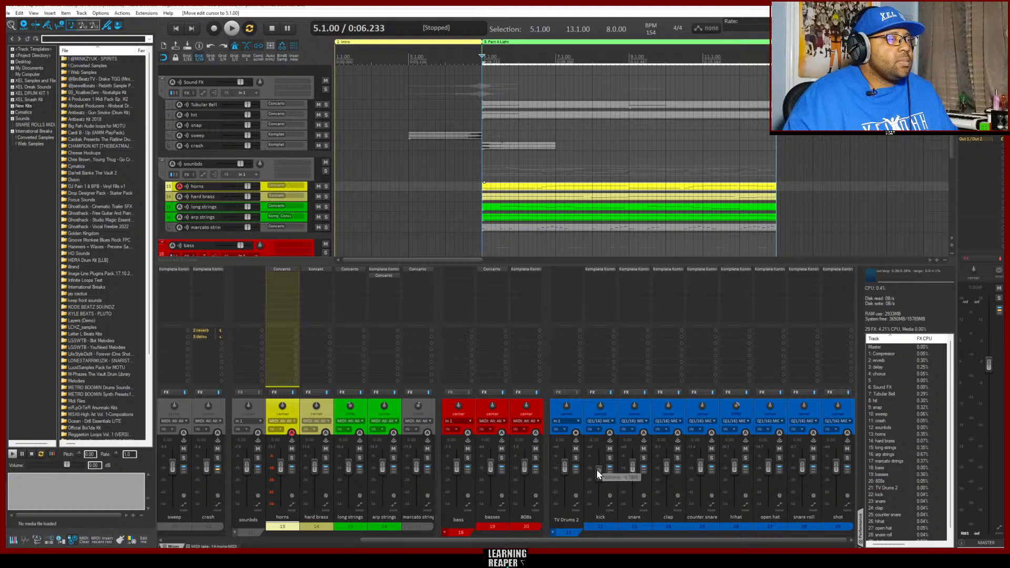
mouse_move(599, 476)
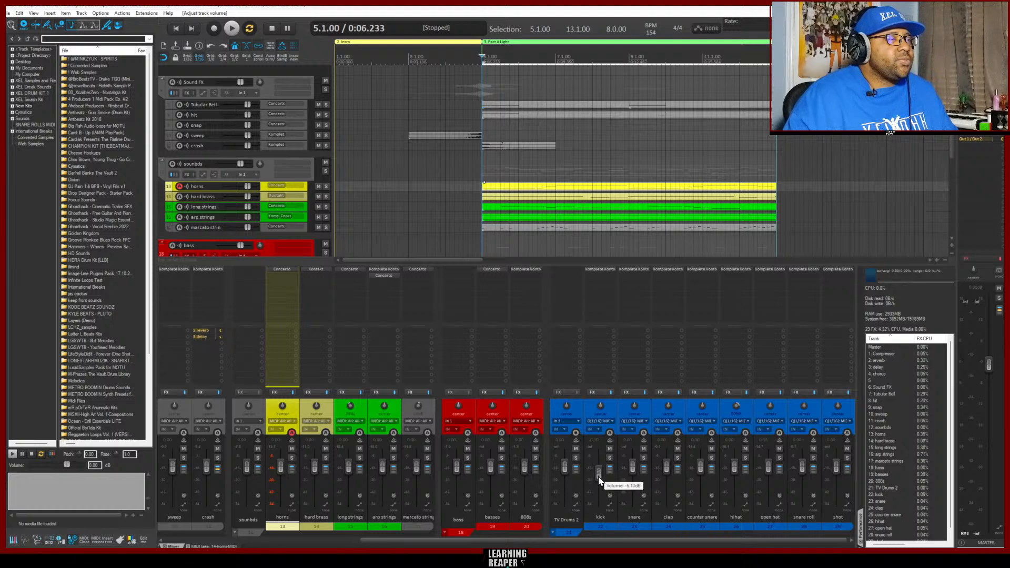
left_click_drag(598, 472, 599, 478)
key("space")
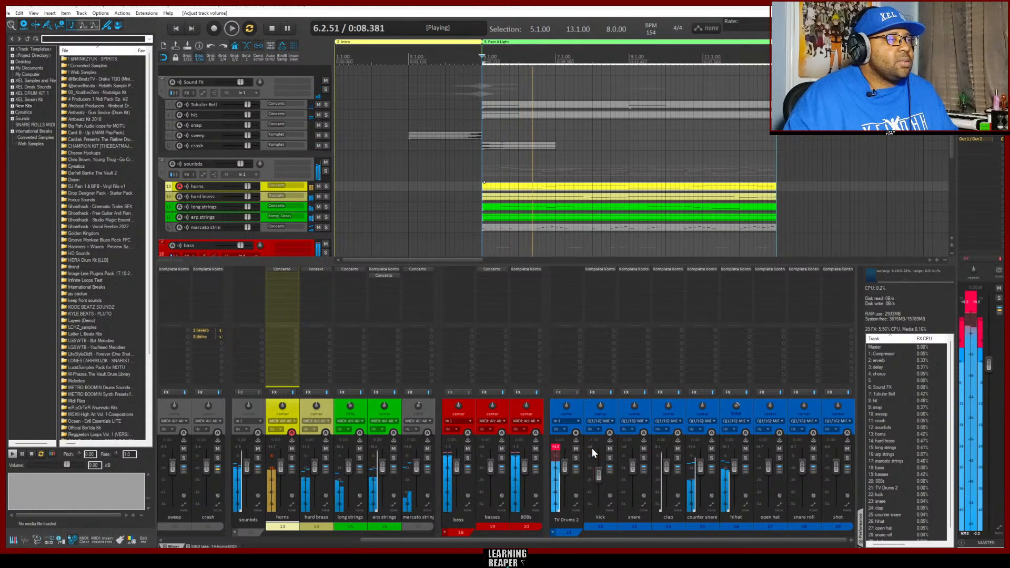
left_click_drag(596, 476, 599, 480)
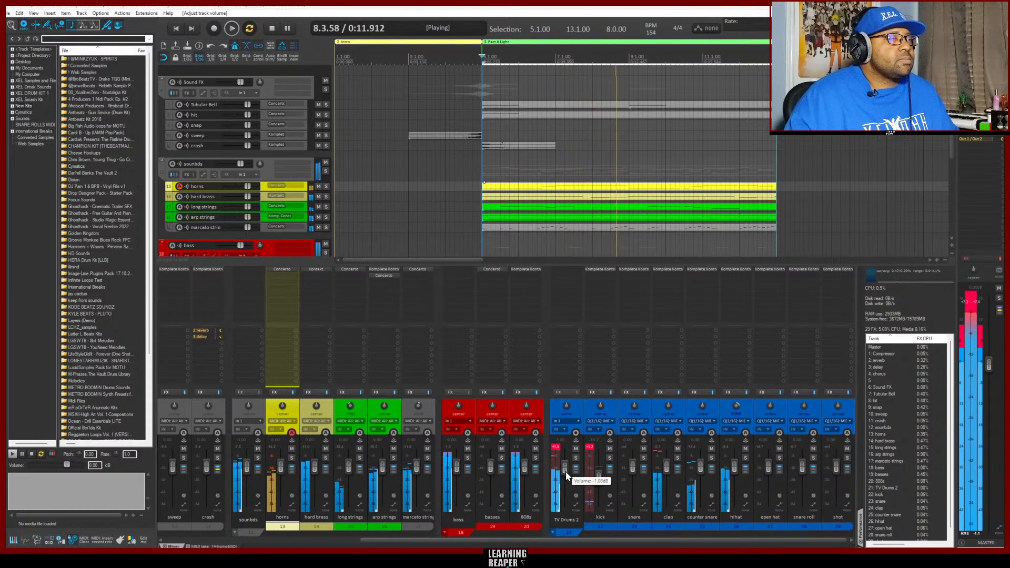
Lower the TV Drums 2 folder's volume slightly, clear its and the kick's clip indicators, and stop playback
left_click(589, 449)
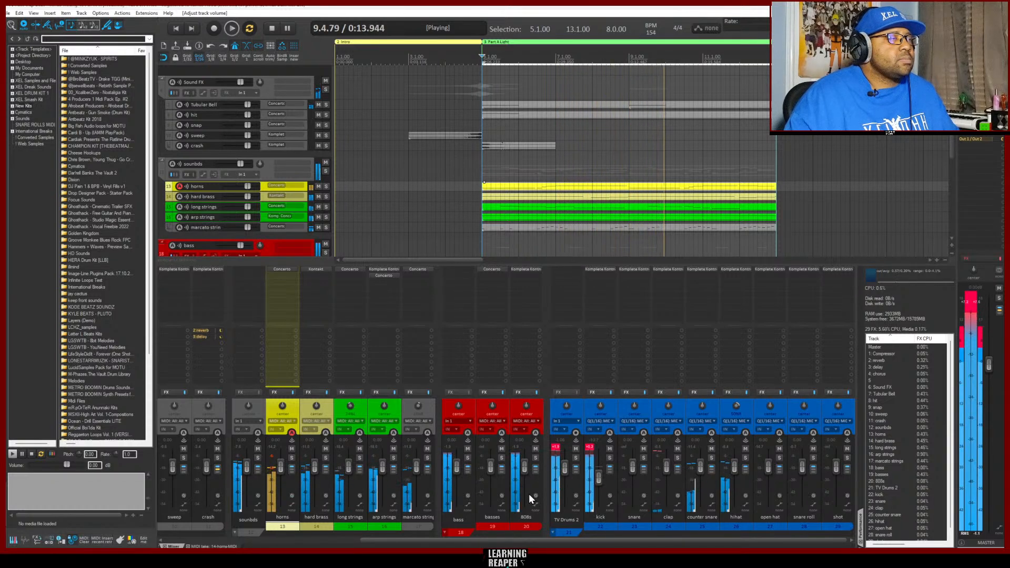
left_click(553, 447)
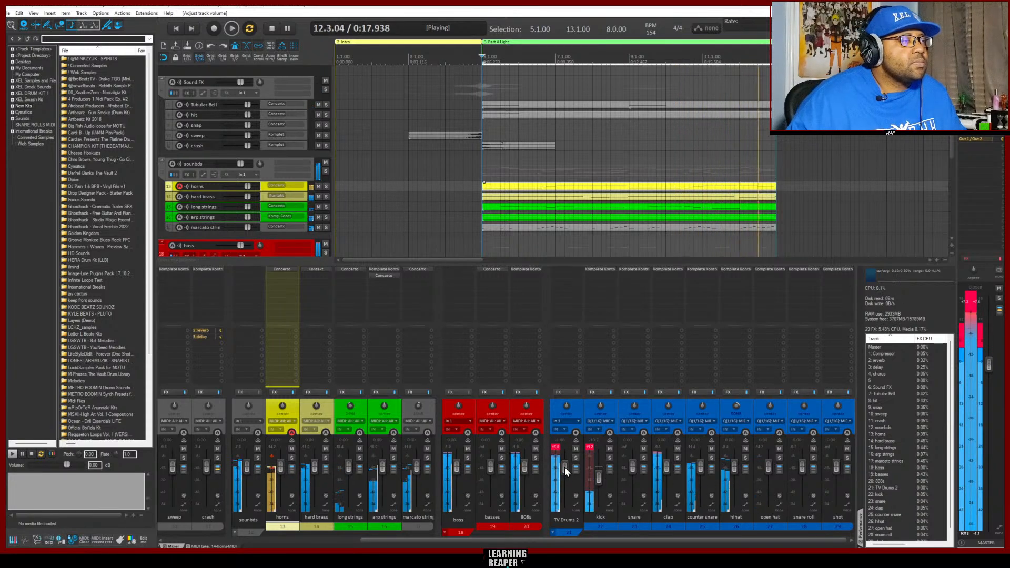
left_click_drag(565, 472, 565, 477)
left_click(556, 448)
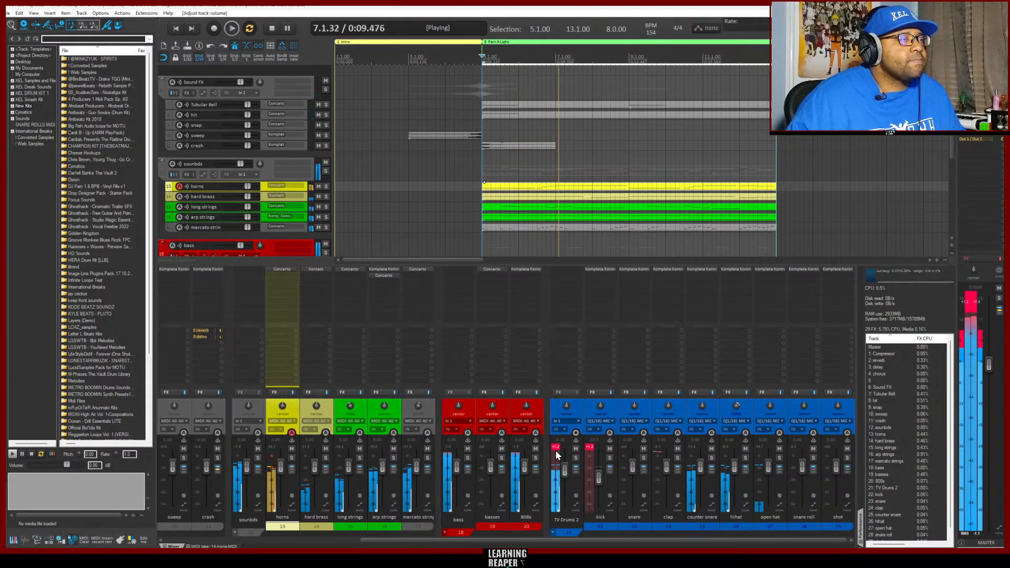
left_click(590, 447)
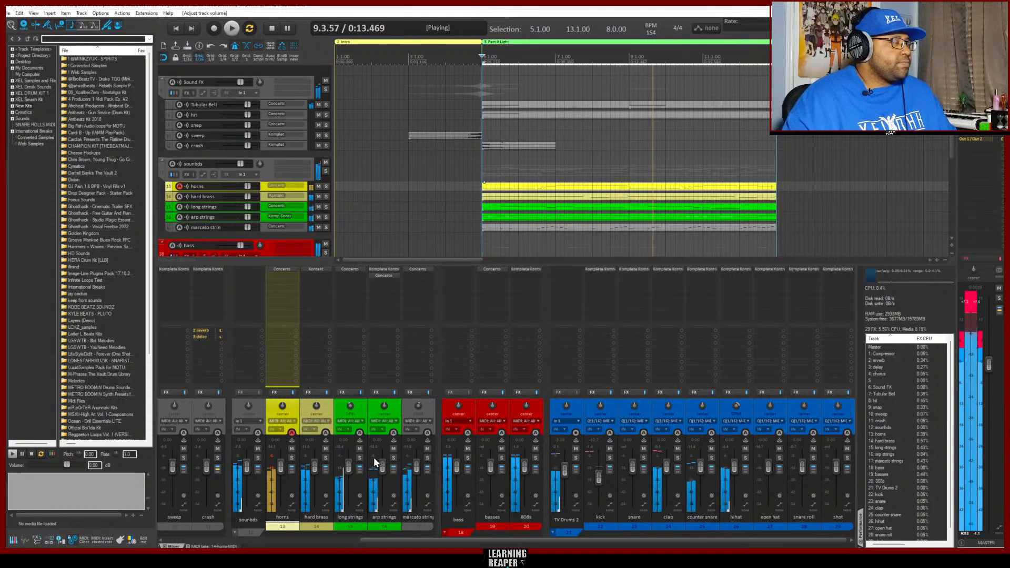
key("space")
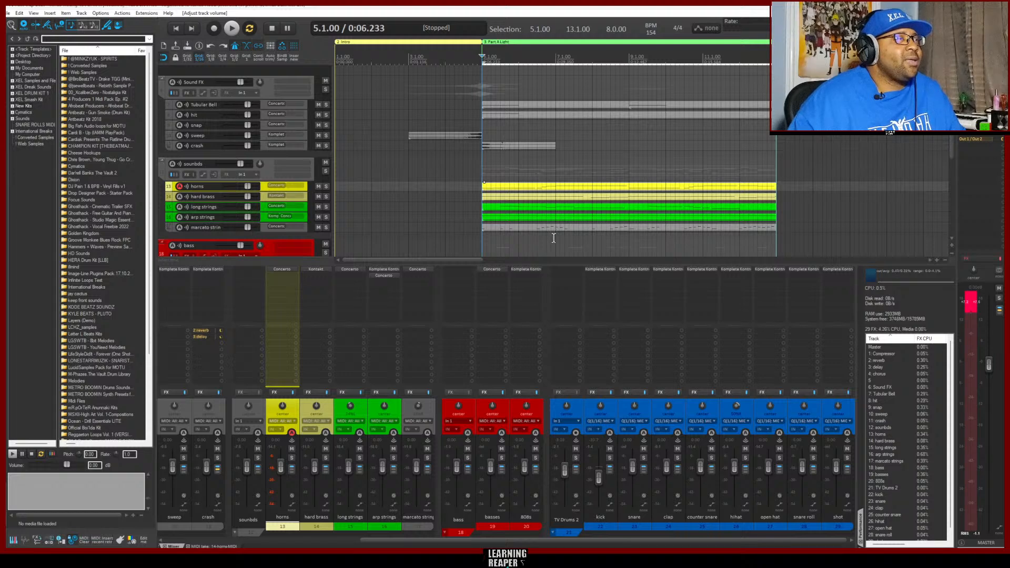
Mark consecutive two-bar time selections in Part A Light: bars 5 to 7, 7 to 9 and 9 to 11
left_click_drag(552, 236, 483, 234)
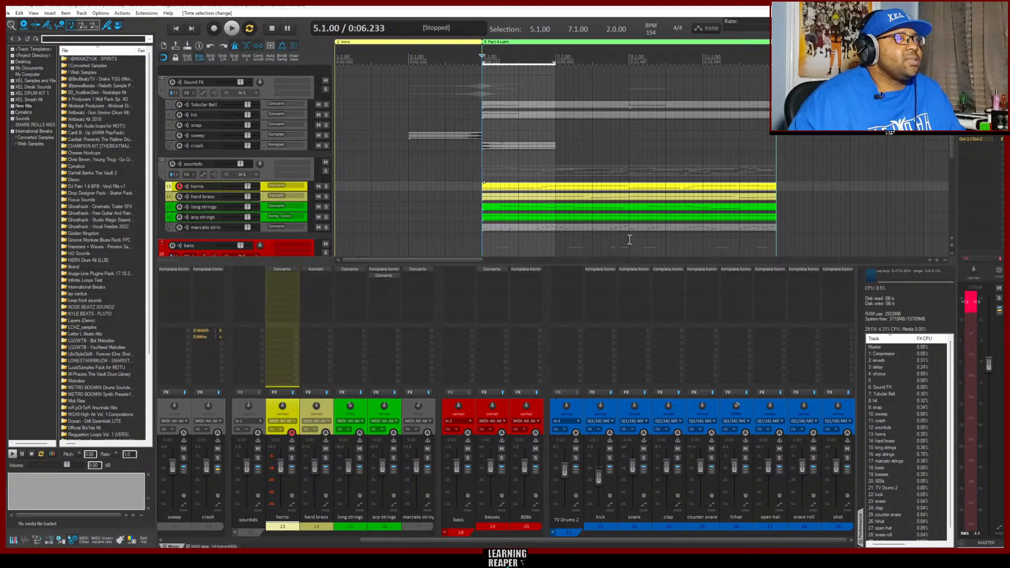
left_click_drag(630, 239, 556, 239)
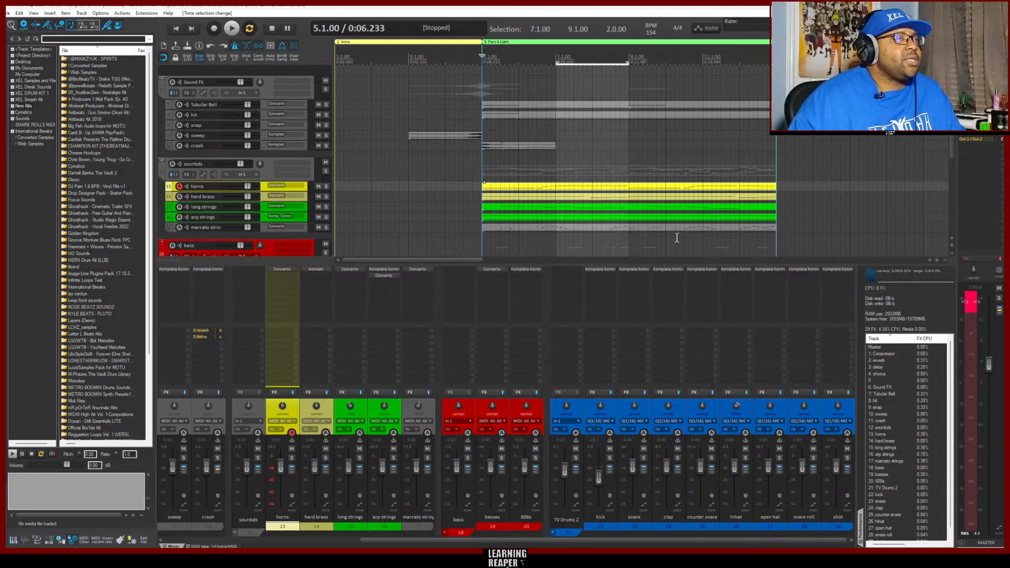
left_click_drag(703, 239, 628, 235)
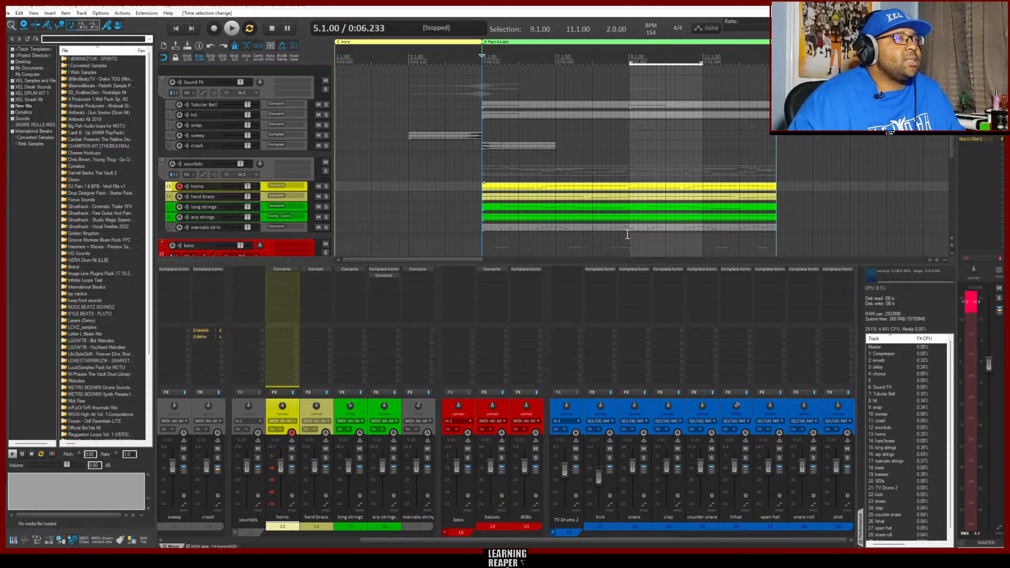
left_click(716, 235)
double_click(725, 241)
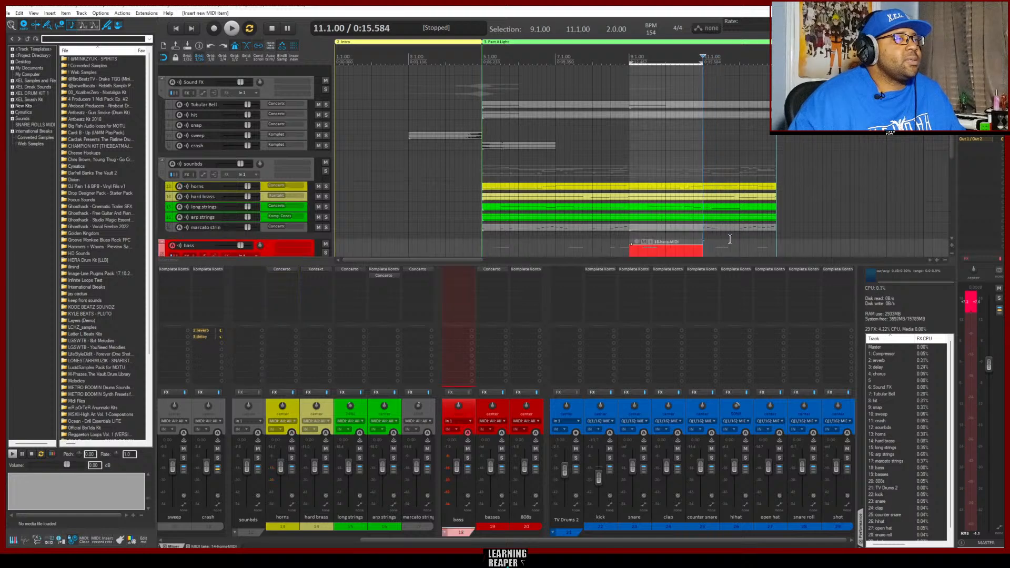
double_click(676, 251)
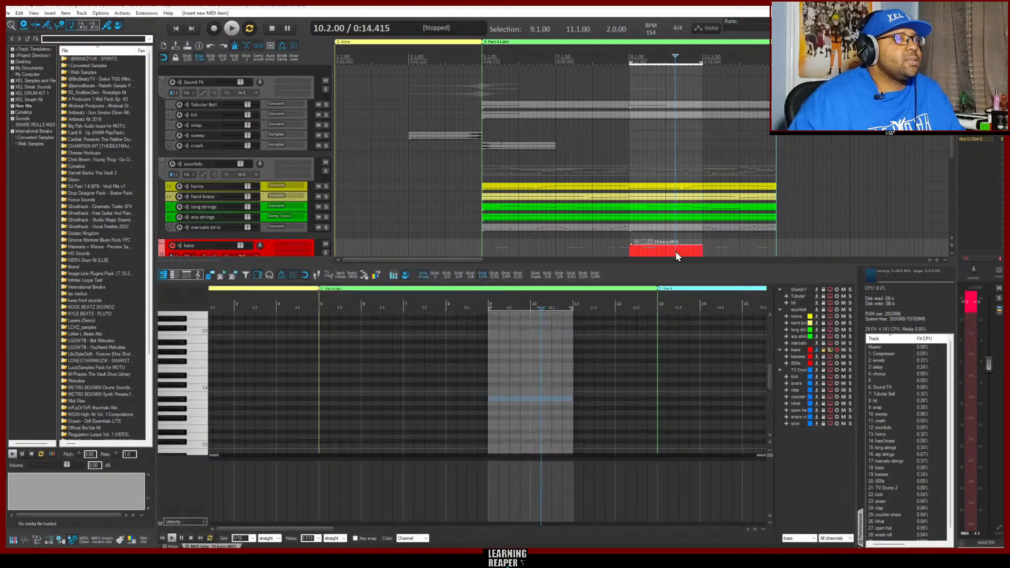
right_click(685, 247)
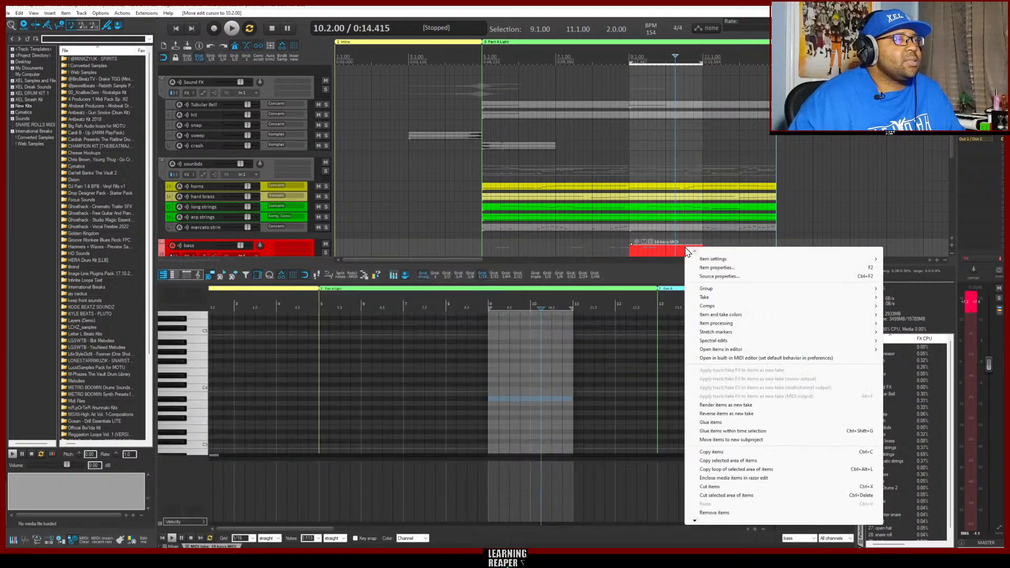
mouse_move(697, 261)
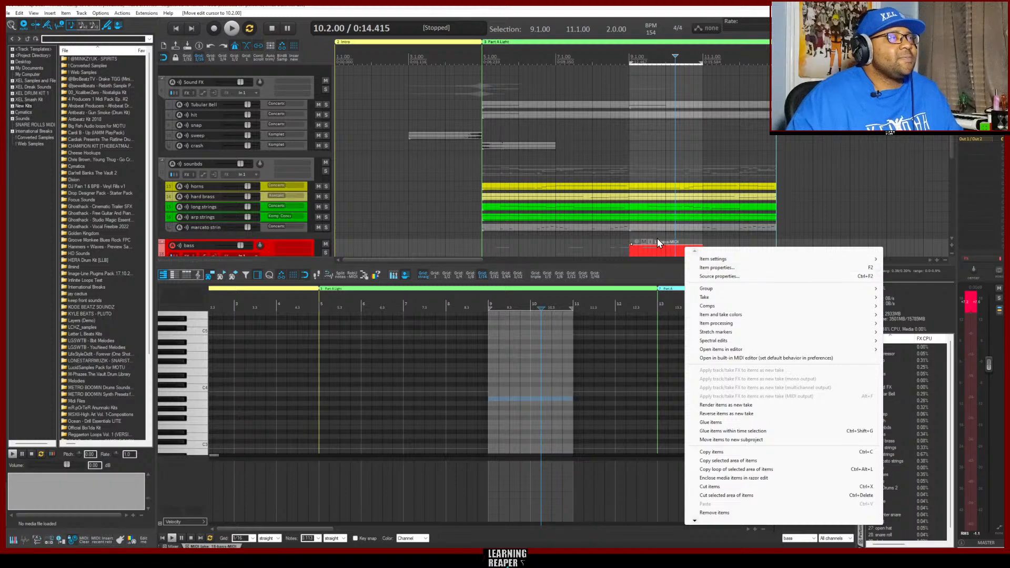
left_click(676, 240)
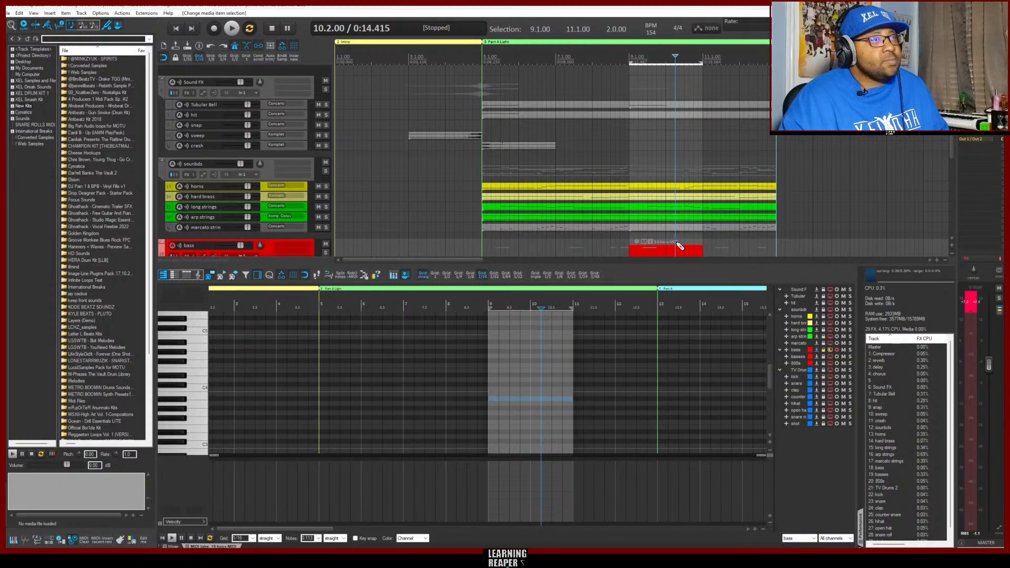
key("ctrl+z")
key("ctrl+z")
key("ctrl+z")
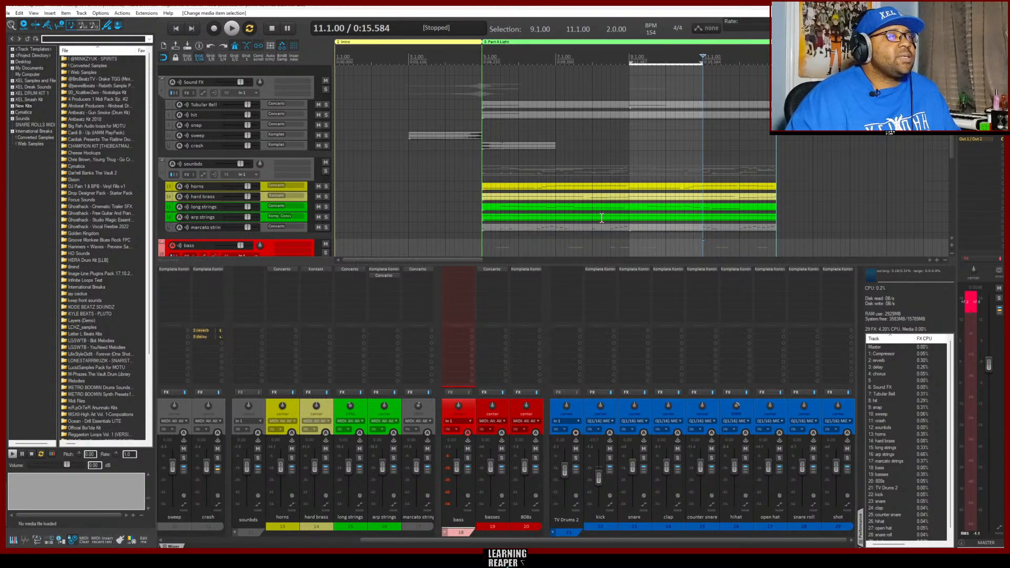
Select the whole Part A Light region, hide the docked panels and show more of the song arrangement
left_click(541, 42)
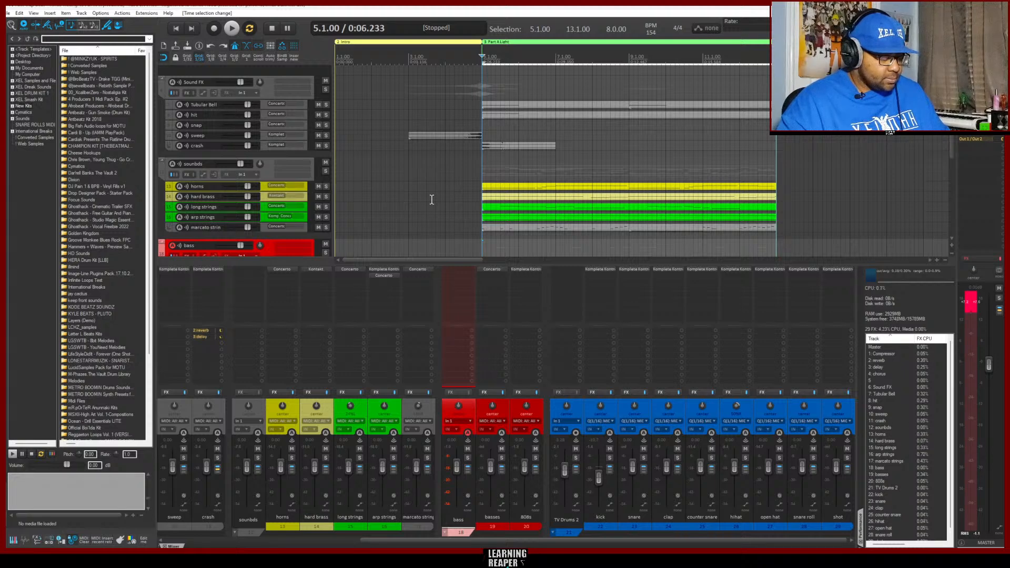
key("alt+shift+d")
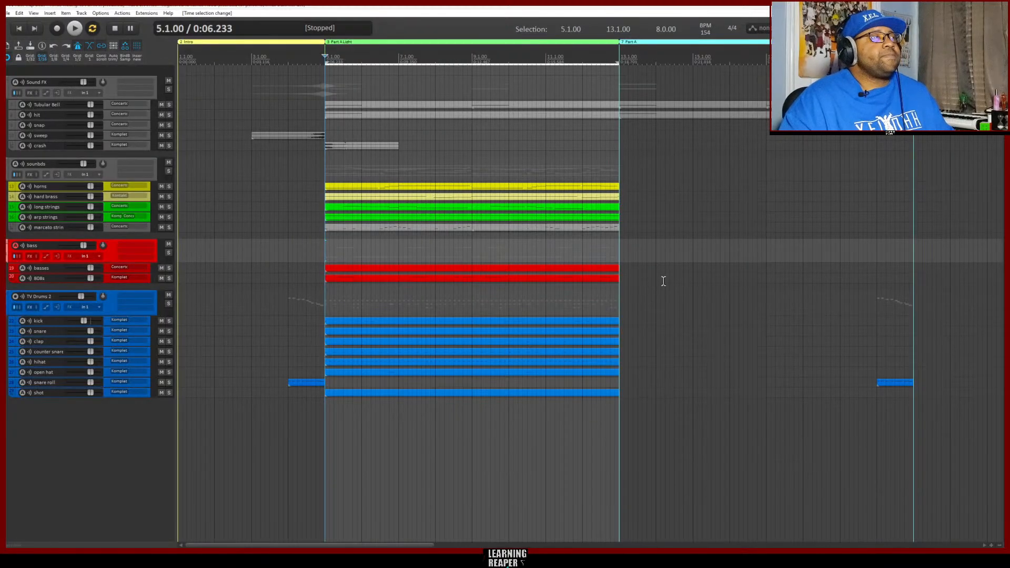
scroll(664, 282, "down", 2)
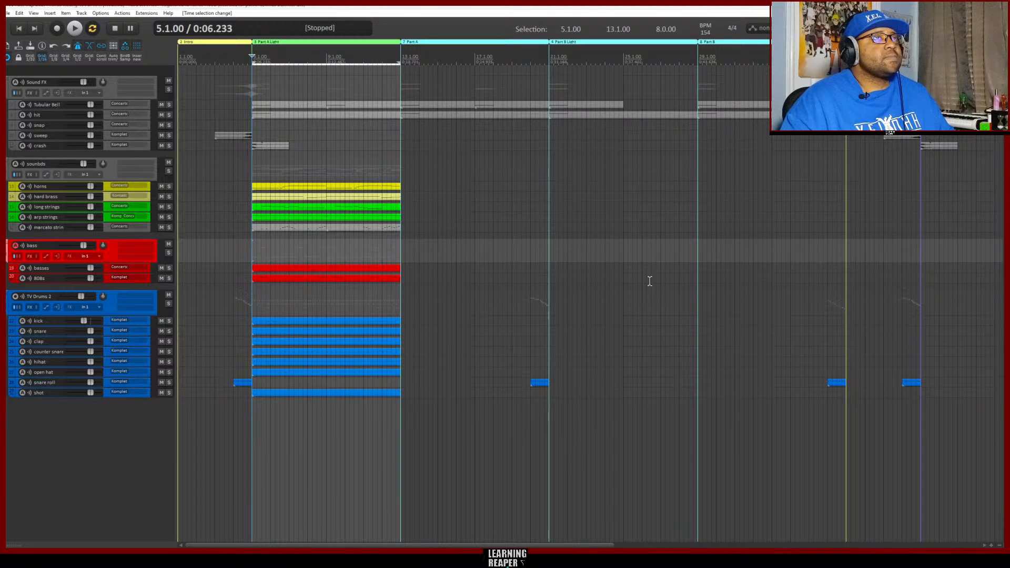
Select the Part B region and insert an empty MIDI item across it on the snap track
scroll(649, 284, "down", 1)
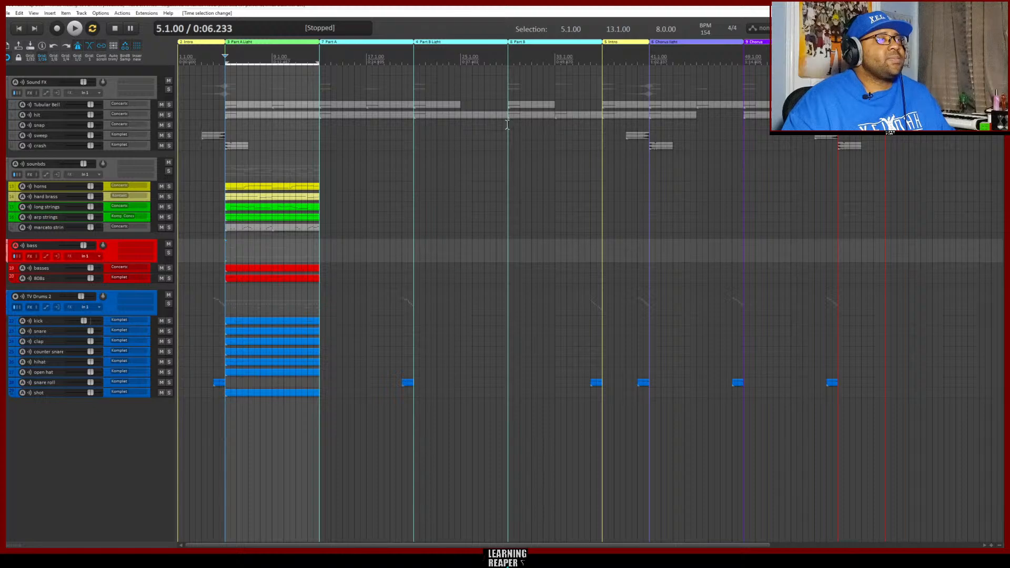
left_click(527, 44)
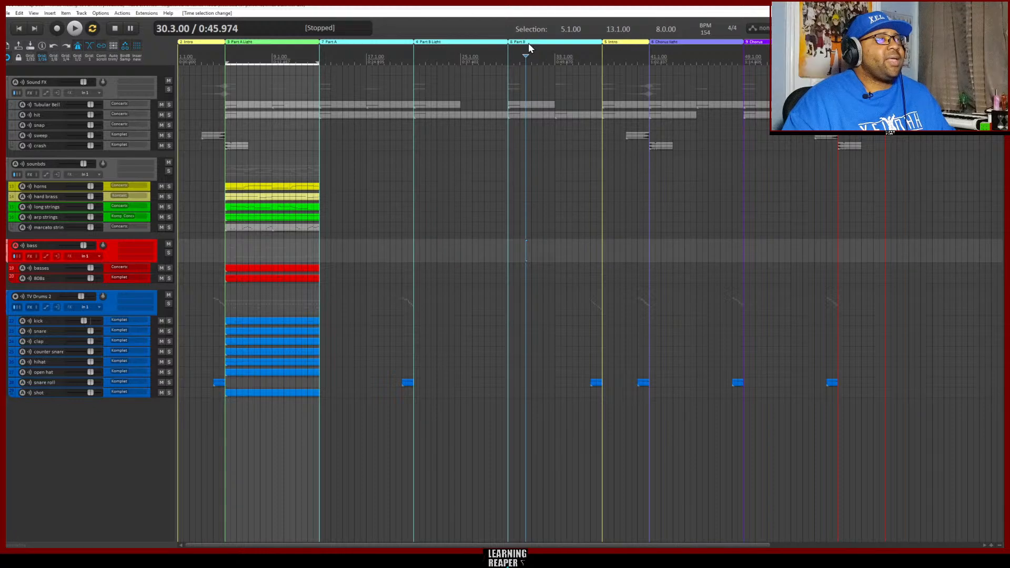
double_click(532, 43)
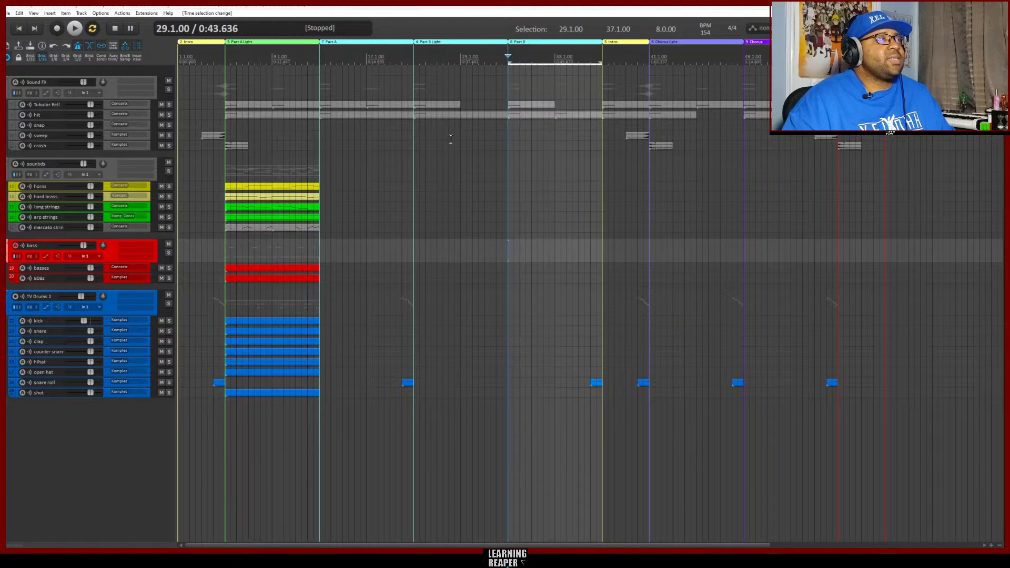
left_click(135, 57)
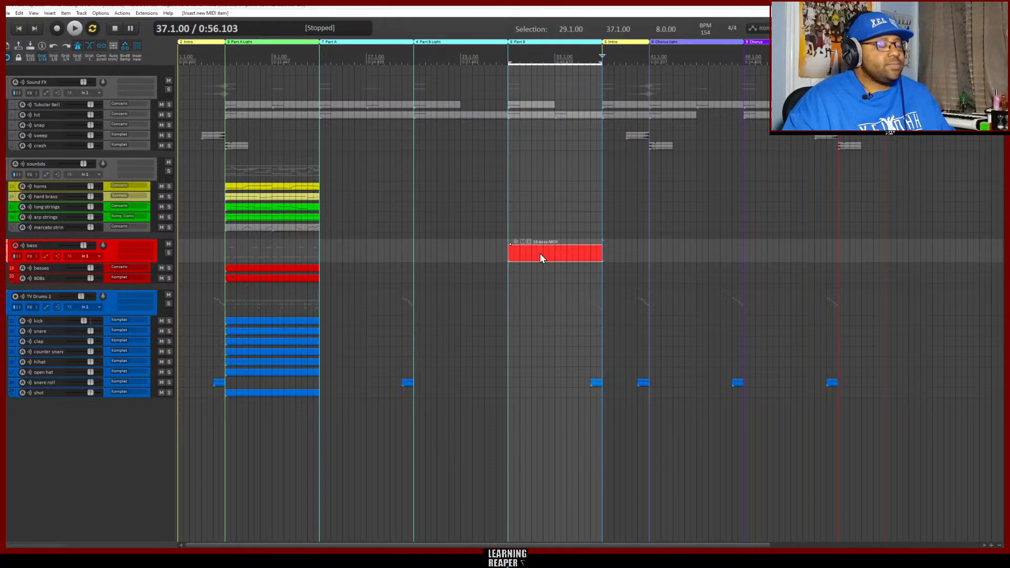
key("ctrl+z")
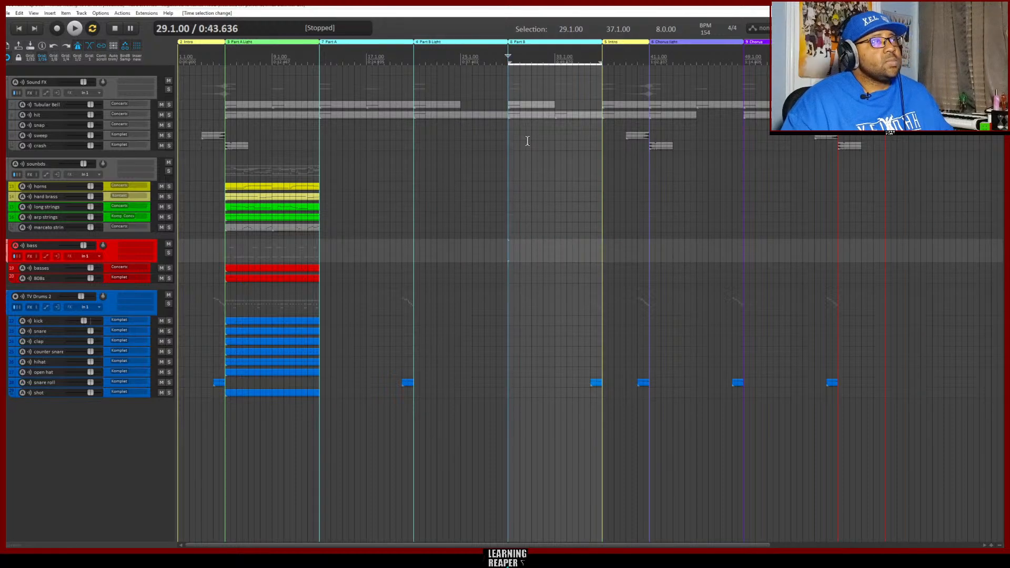
left_click(106, 124)
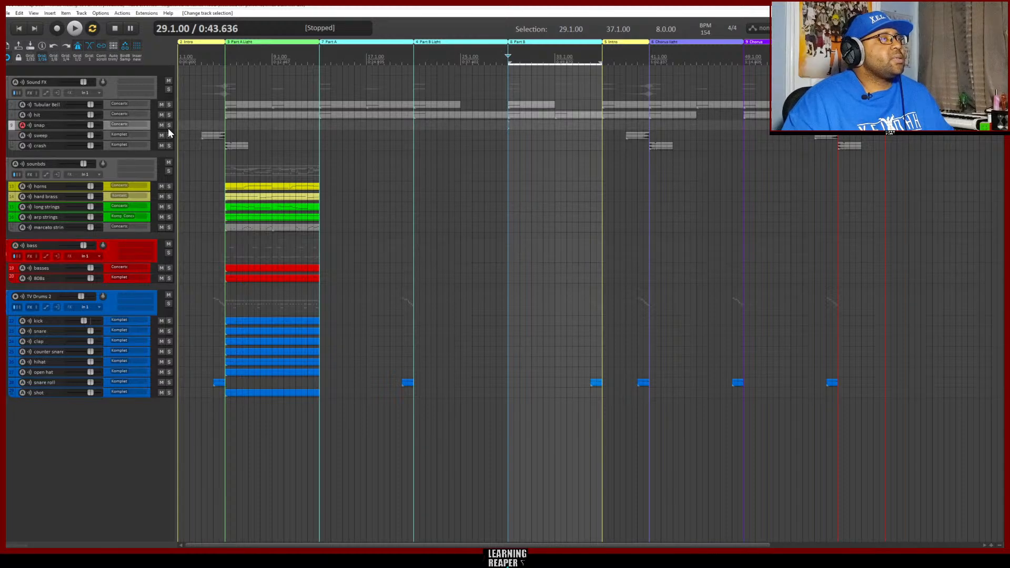
left_click(137, 58)
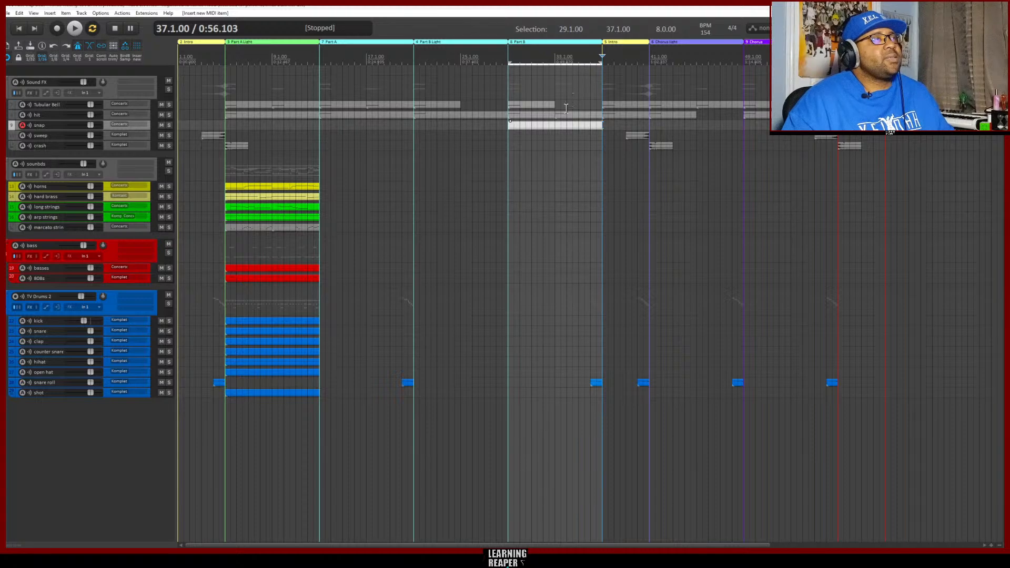
Open the new snap item for MIDI editing and audition several pitches between C3 and C4, ending on B3
left_click(544, 125)
double_click(543, 124)
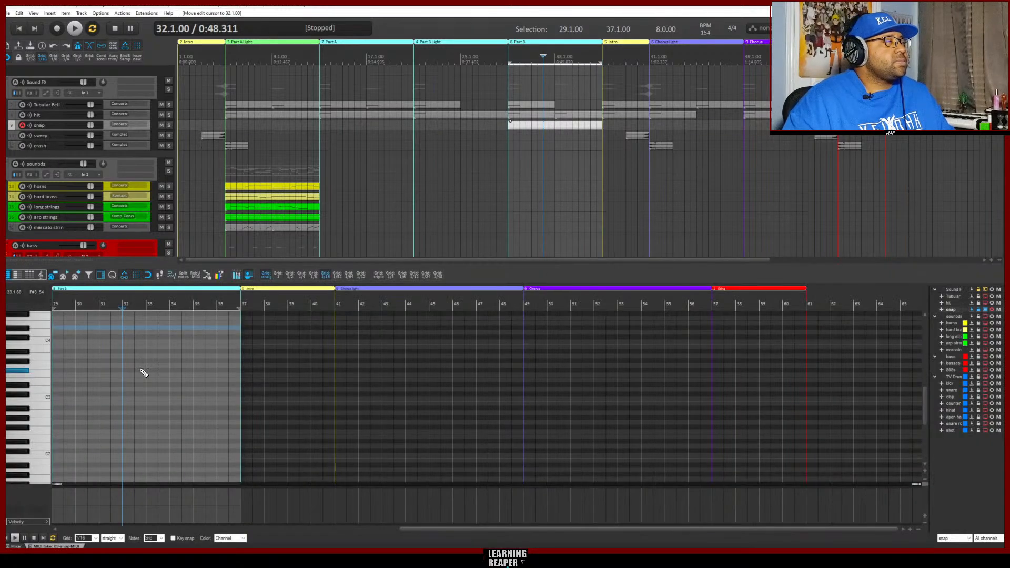
left_click(42, 399)
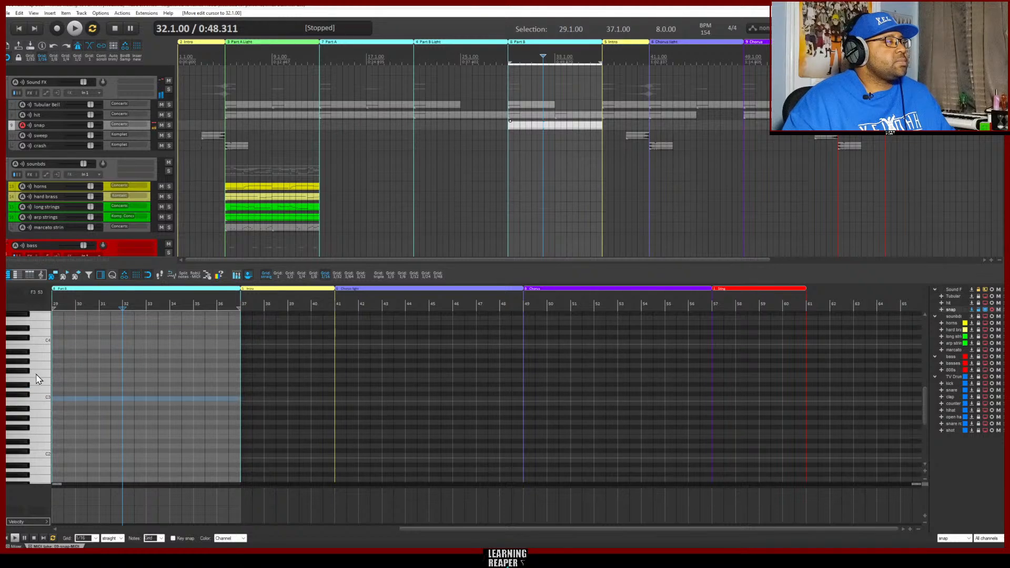
left_click(37, 375)
left_click(39, 342)
left_click(38, 347)
left_click(38, 369)
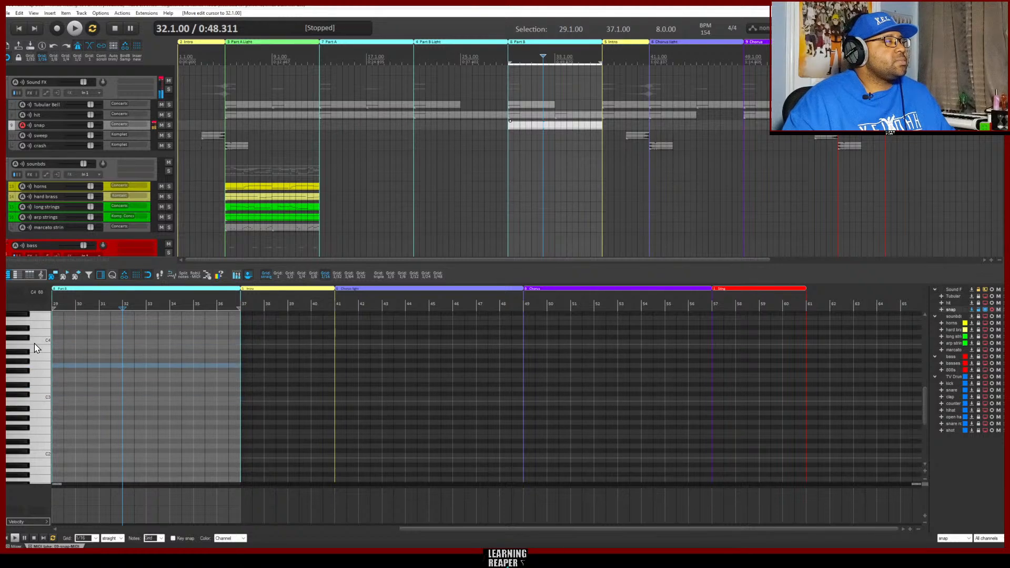
left_click(34, 343)
left_click(39, 348)
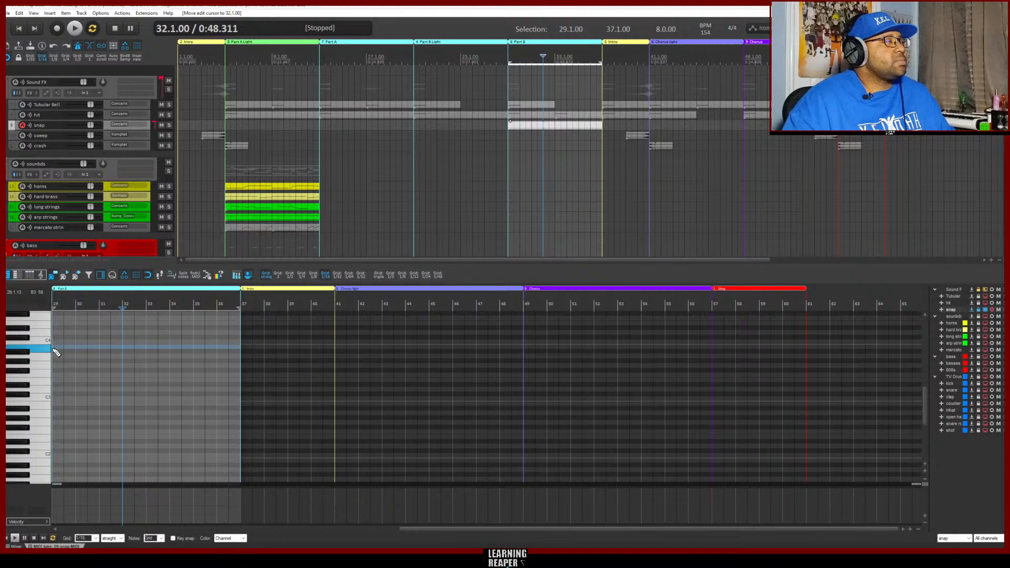
Add a B3 note in the snap item, set the grid to 1/8, lengthen the note to an eighth and move it to beat 3 of bar 29
left_click(55, 348)
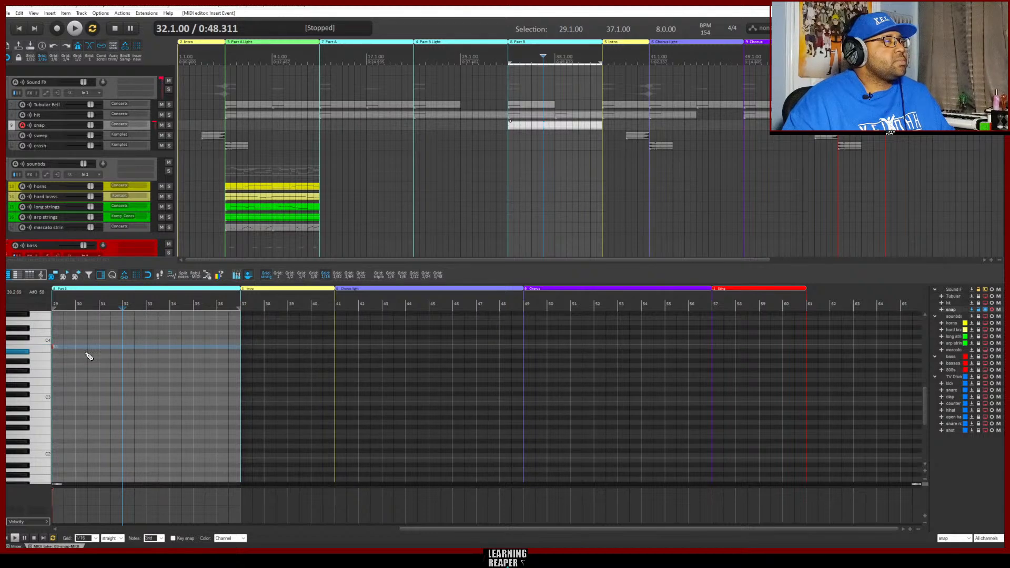
scroll(136, 364, "up", 2)
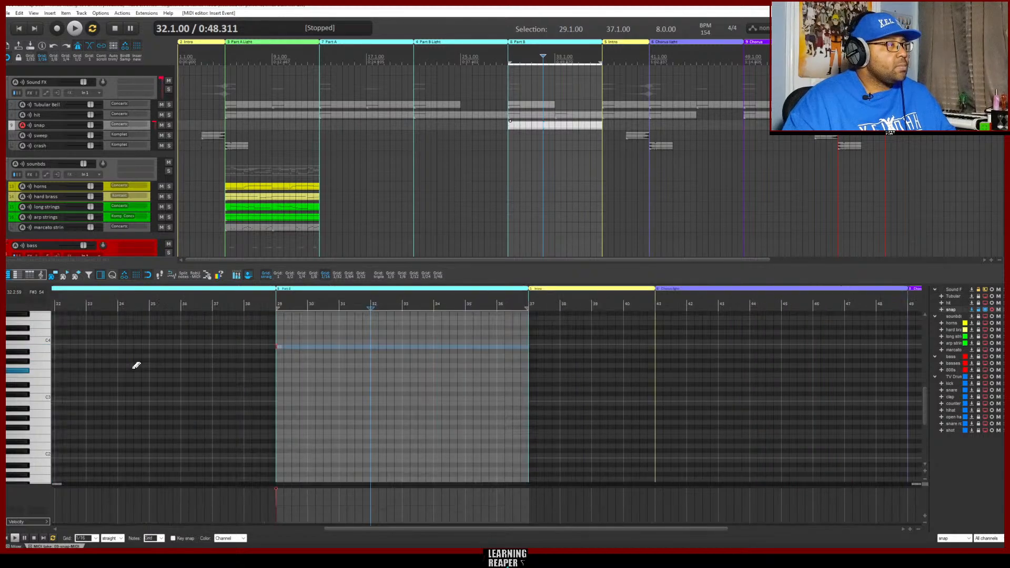
scroll(316, 402, "up", 2)
scroll(378, 408, "up", 3)
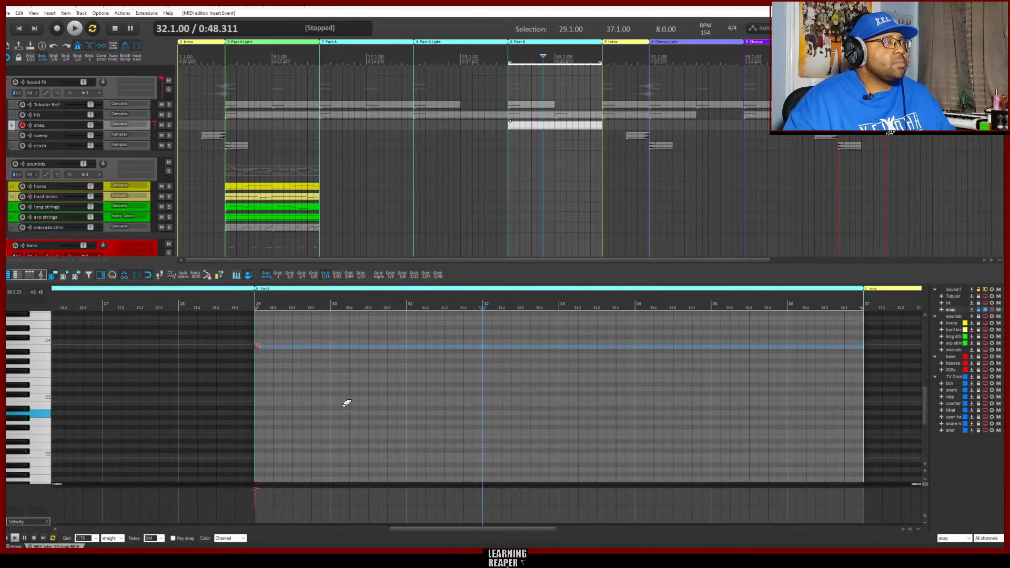
left_click(314, 275)
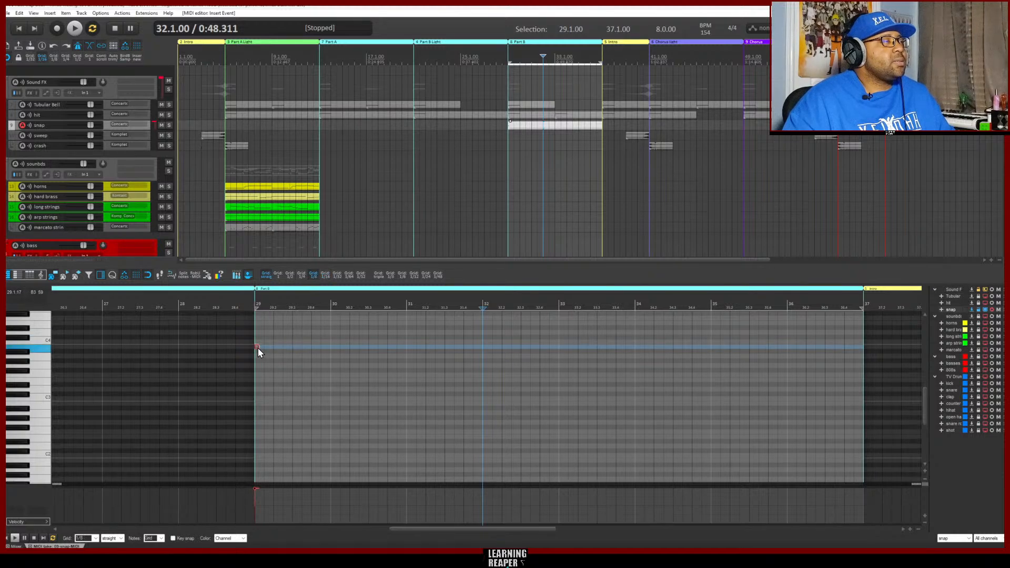
left_click_drag(260, 346, 265, 347)
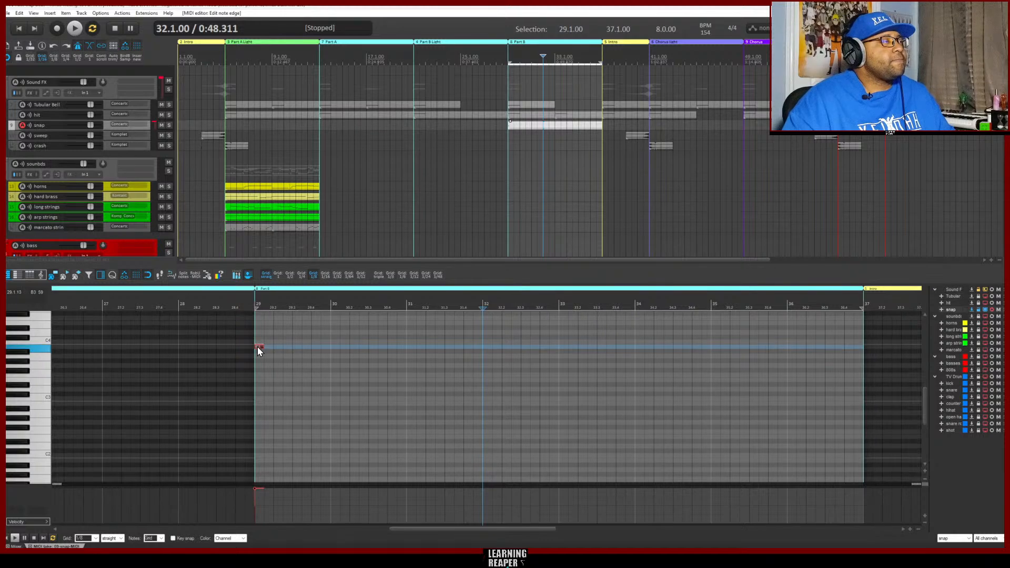
left_click_drag(258, 346, 293, 349)
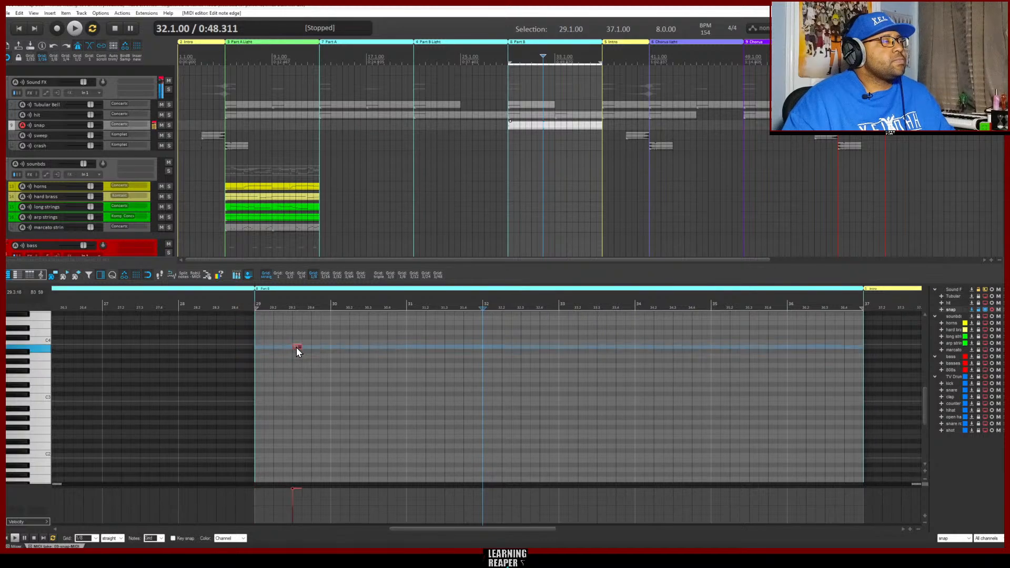
Place B3 snaps on beat 3 of bars 30 to 32, copy all four notes into bars 33 to 36 and preview the pattern
left_click(372, 348)
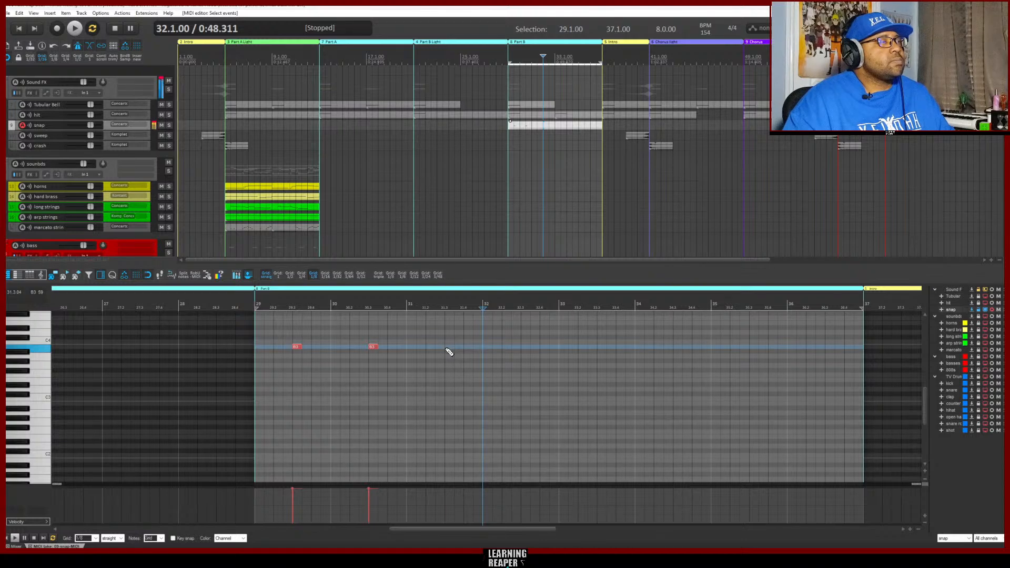
left_click(447, 347)
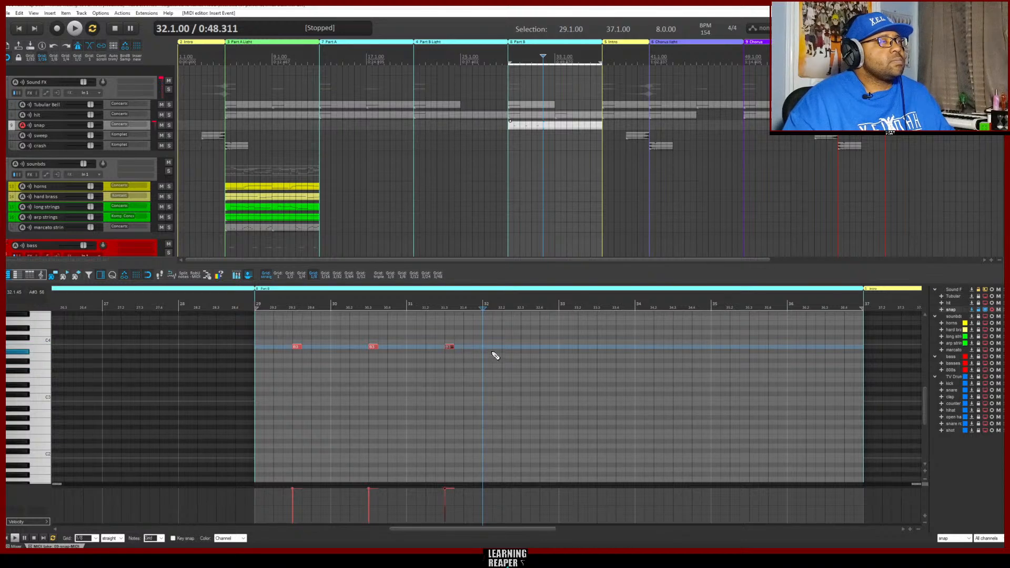
left_click(525, 350)
left_click(525, 348)
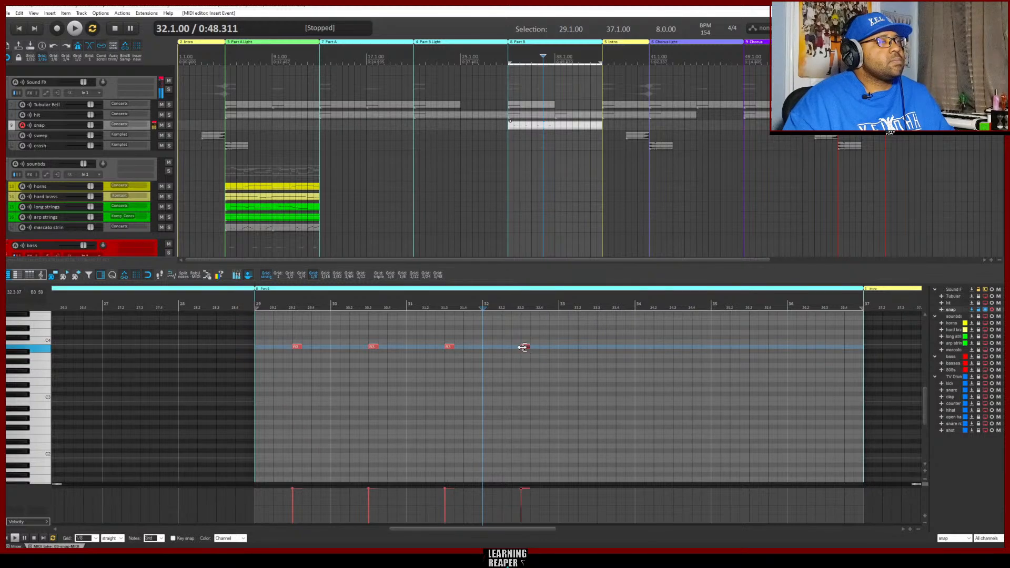
left_click_drag(540, 358, 279, 336)
key("ctrl+c")
key("ctrl+v")
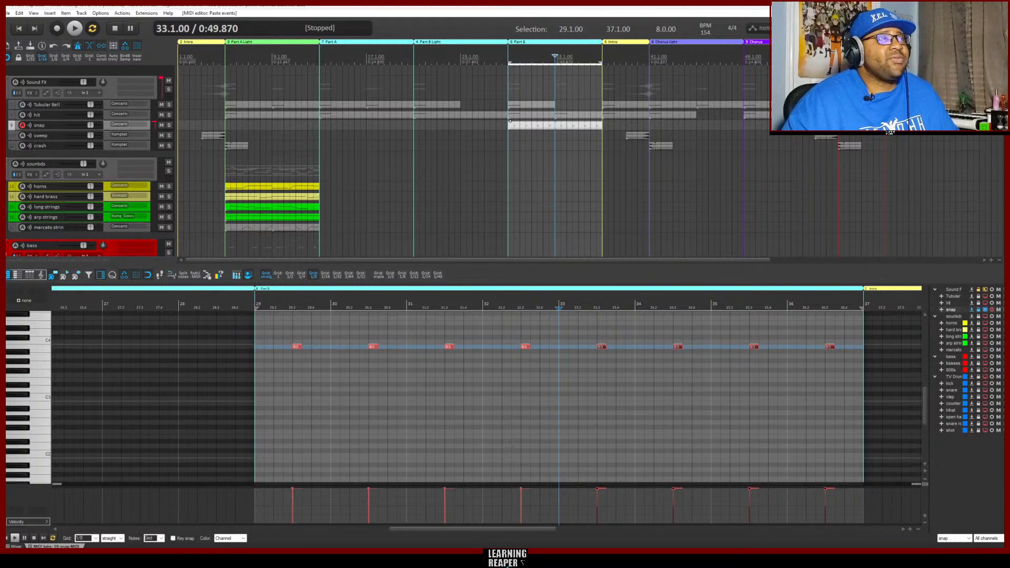
key("space")
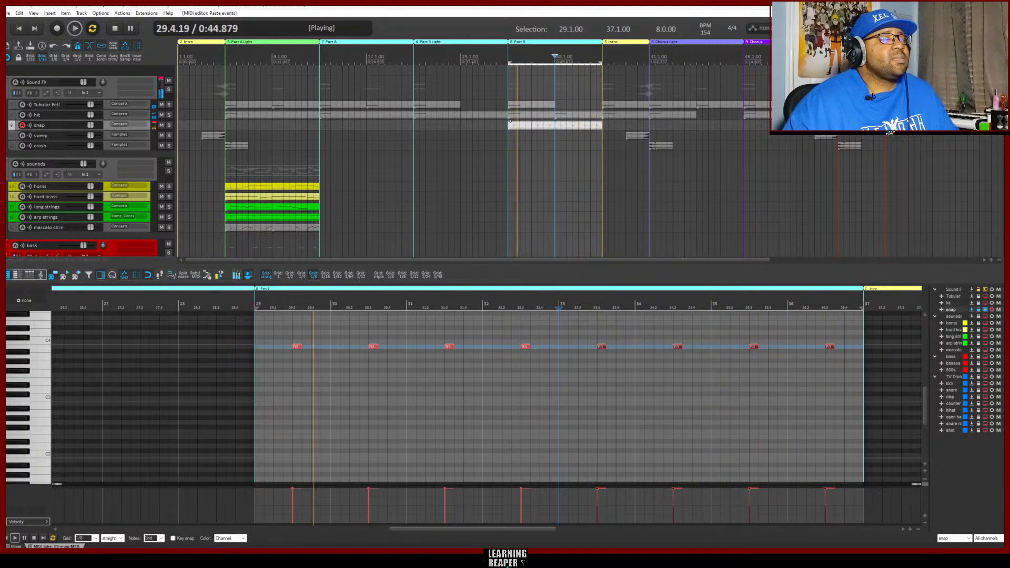
key("space")
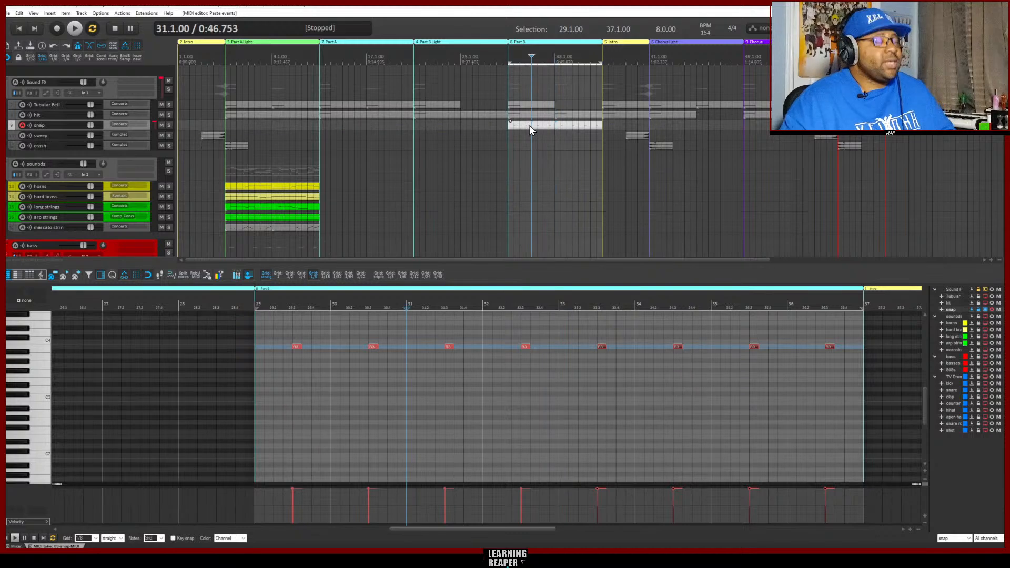
Duplicate the snap item into the second Intro, shorten the copy to end at bar 41 and close the MIDI editor
key("ctrl+d")
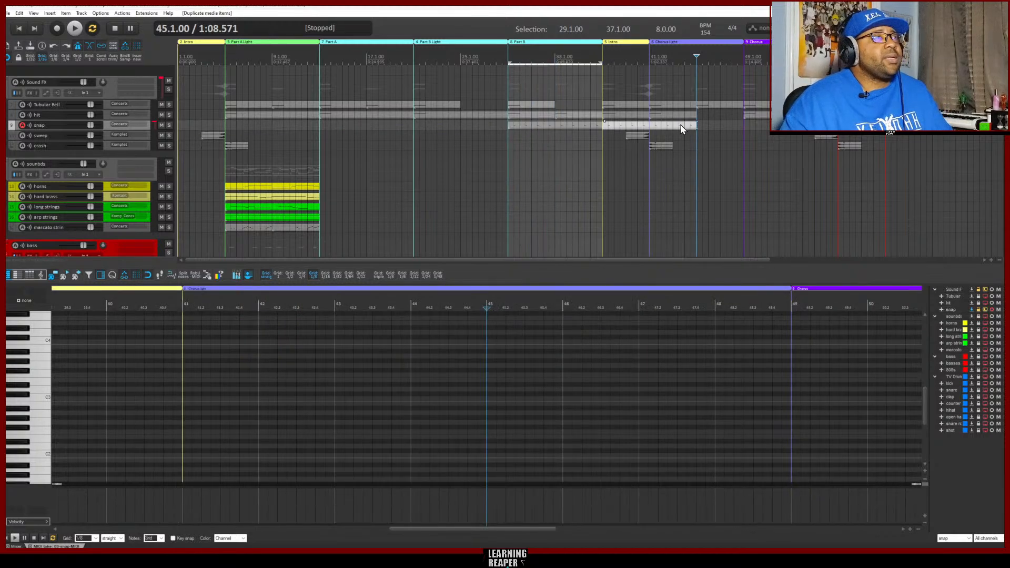
left_click_drag(694, 126, 649, 125)
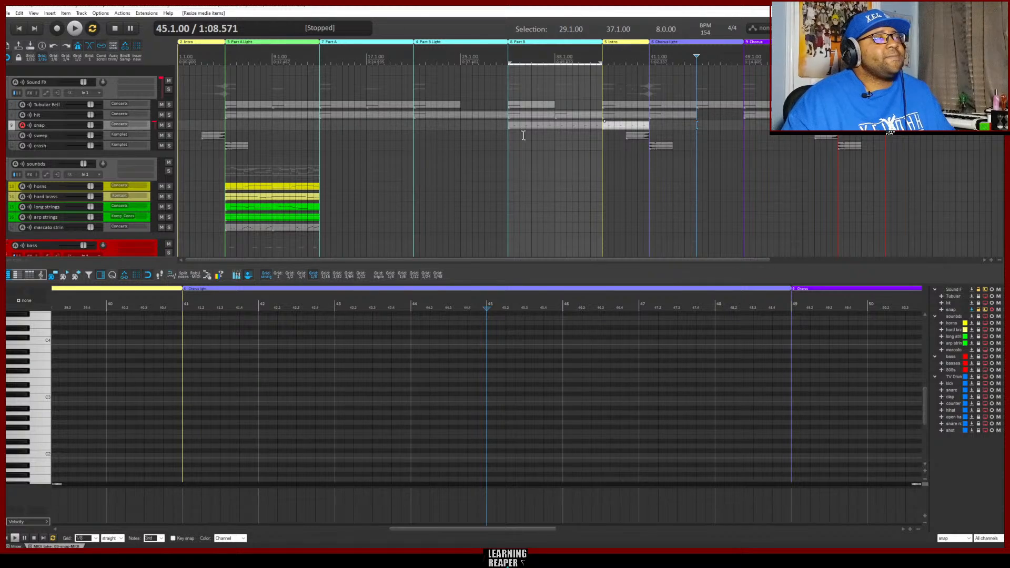
scroll(363, 213, "down", 1)
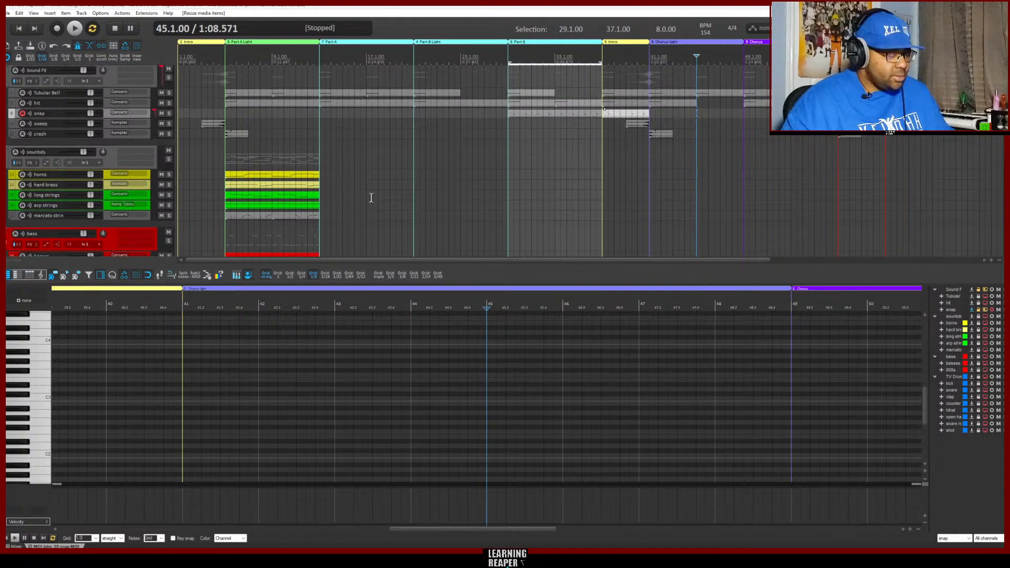
key("alt+shift+d")
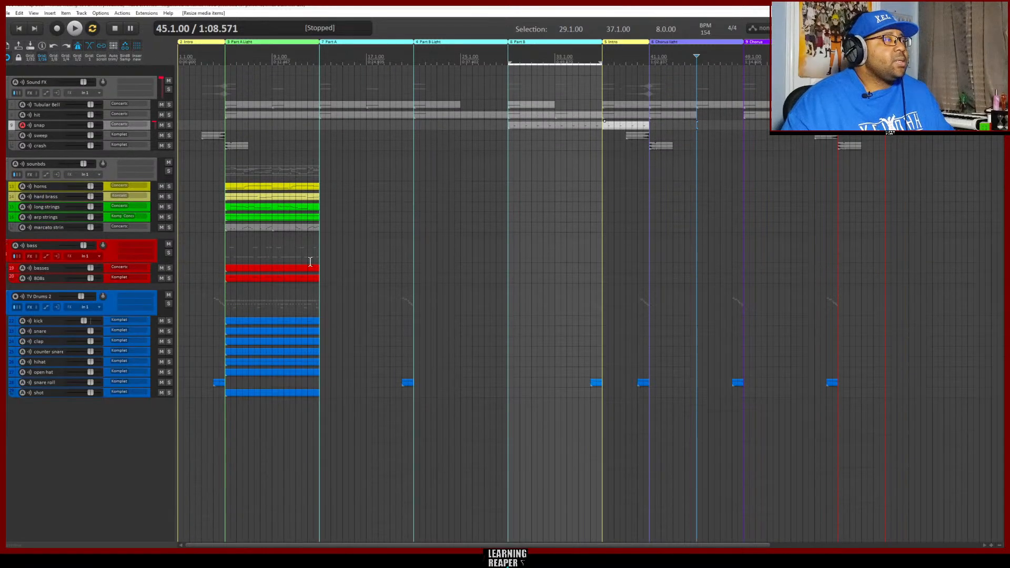
Duplicate all Part A Light instrument, bass and drum items three times to fill Part A, Part B Light and Part B
left_click_drag(305, 429, 261, 162)
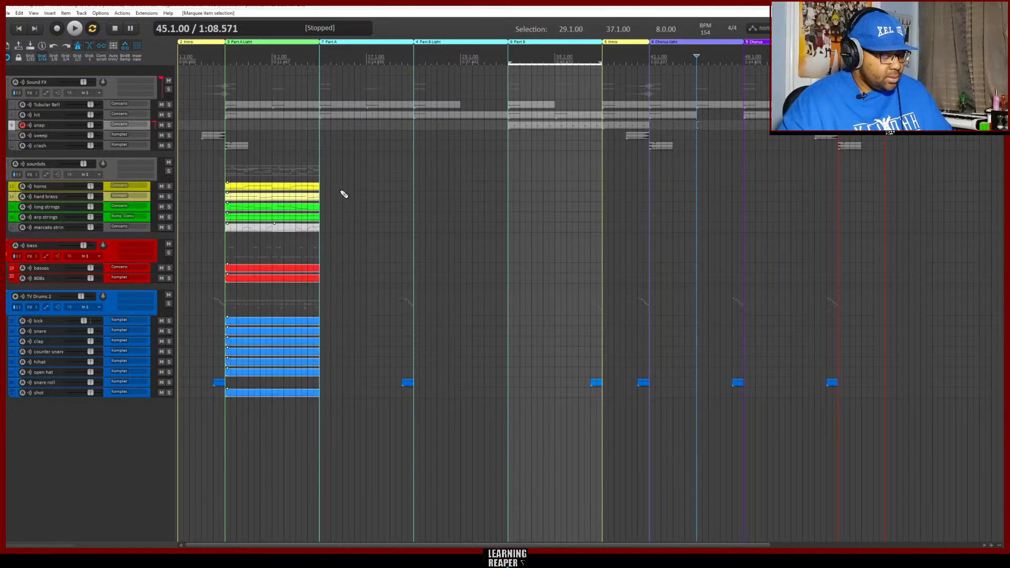
key("ctrl+d")
key("d")
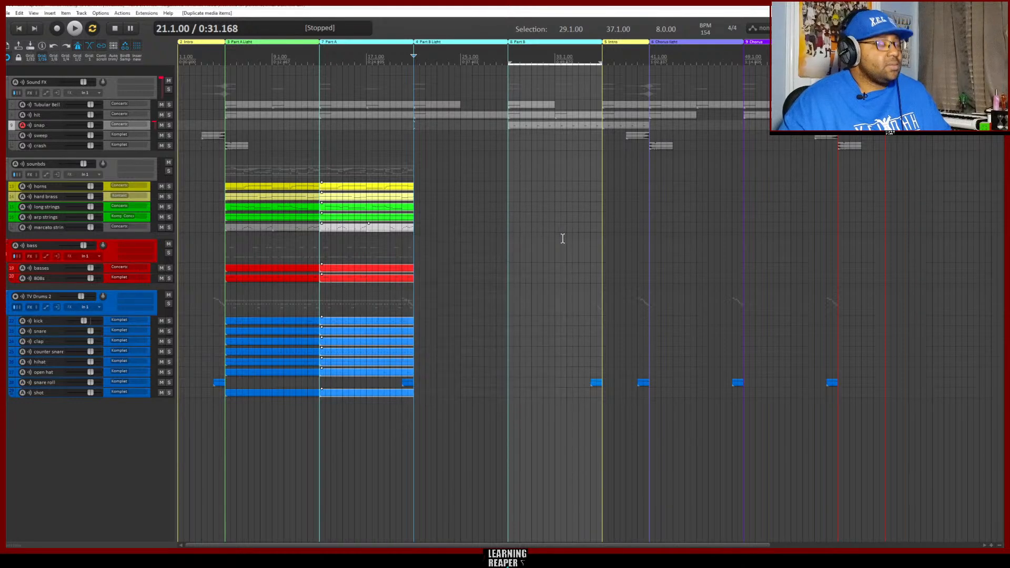
left_click(565, 237)
key("ctrl+d")
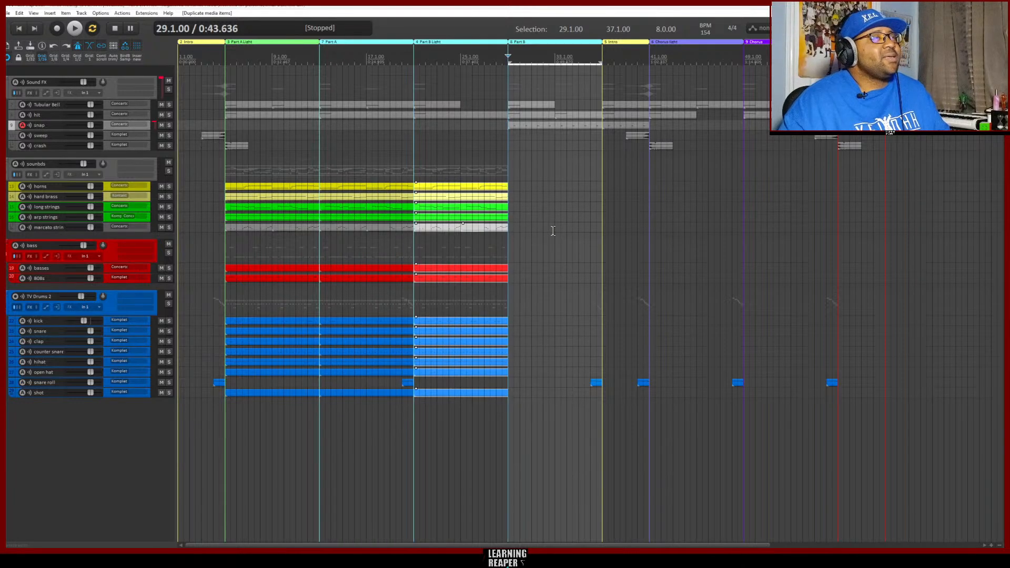
key("ctrl+d")
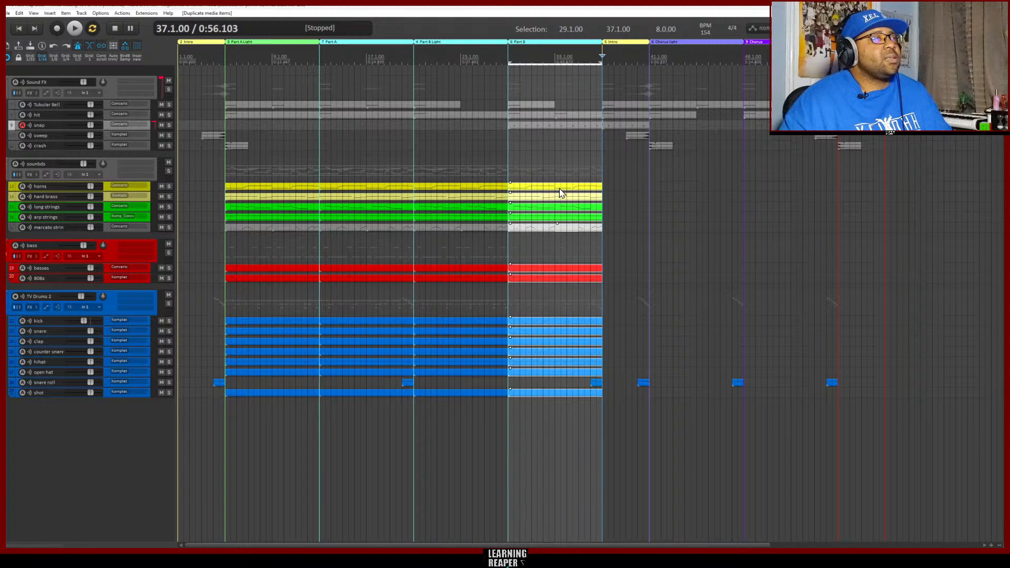
Copy the Part B items to the Chorus Light start at bar 41 and duplicate them twice more up to bar 65
left_click_drag(524, 192, 663, 194)
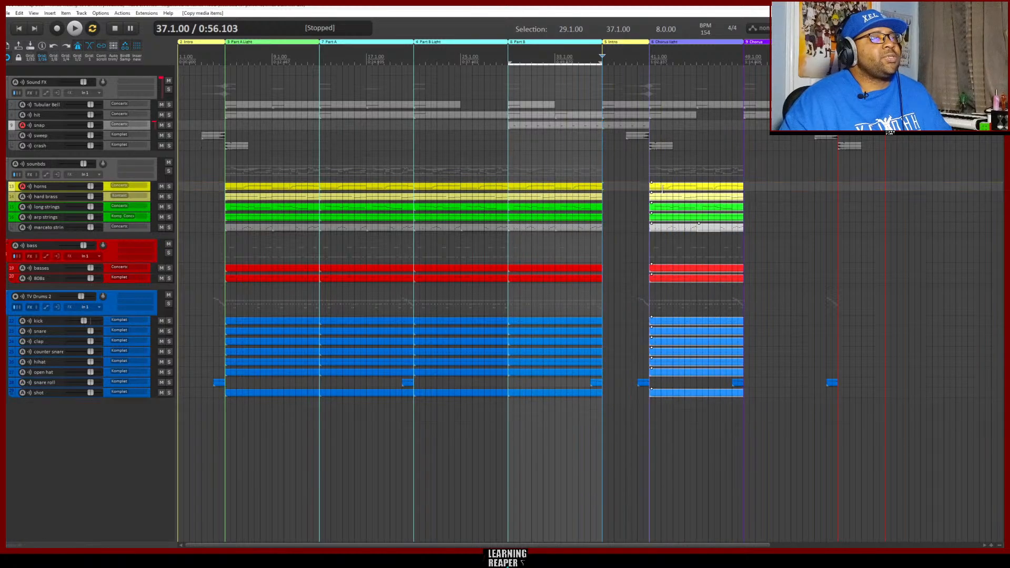
key("ctrl+d")
key("ctrl+d")
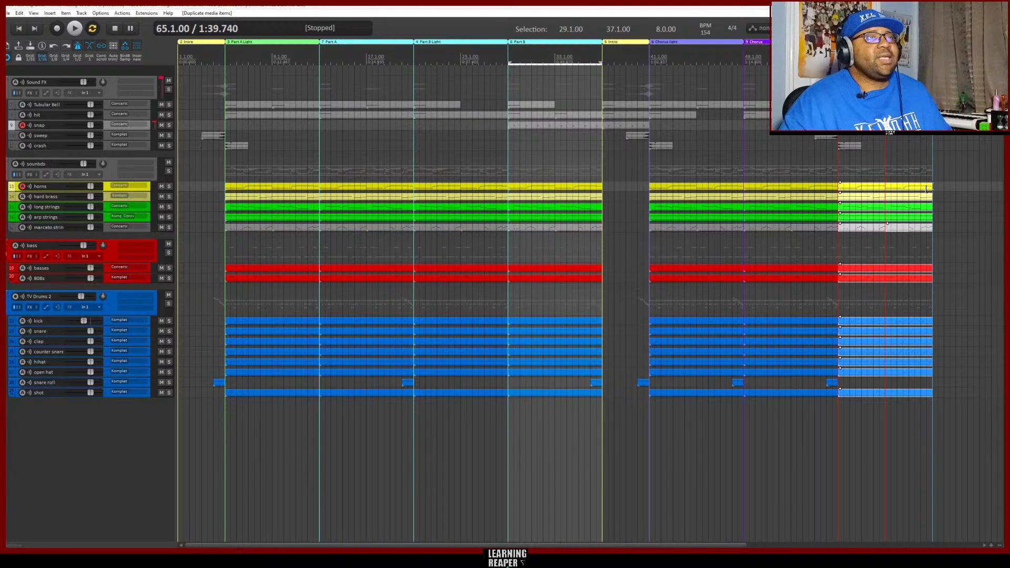
Shorten the last copies to the one bar from 57 to 58, and delete those on the snare, clap, counter snare, hihat and open hat tracks
left_click_drag(931, 186, 848, 185)
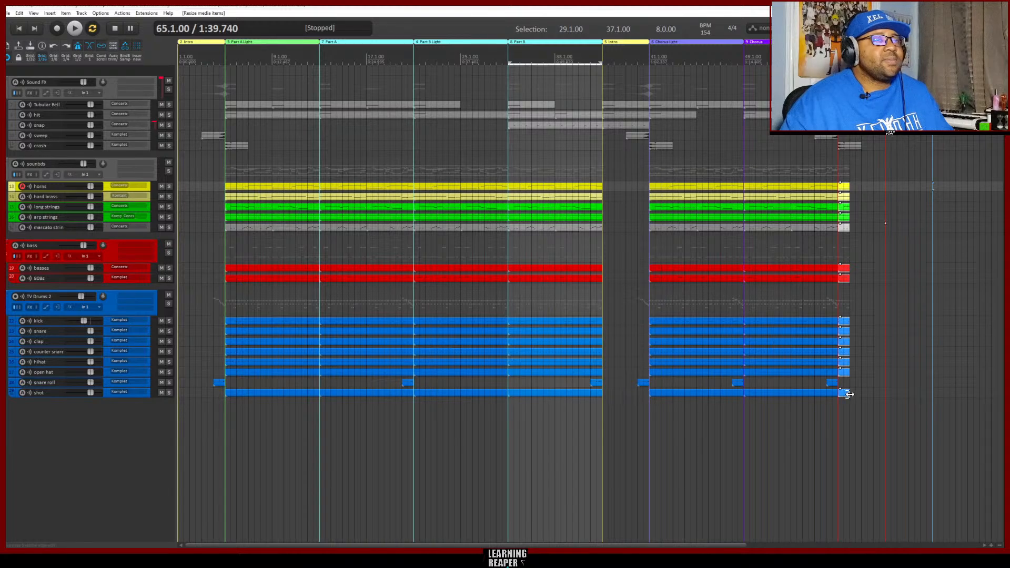
left_click(846, 333)
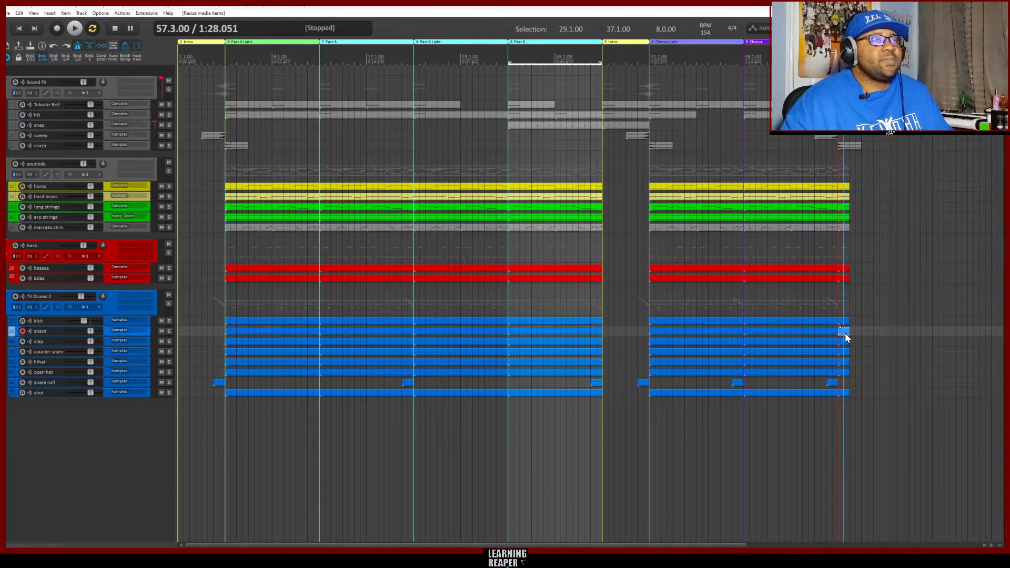
left_click(845, 371, "shift")
key("Delete")
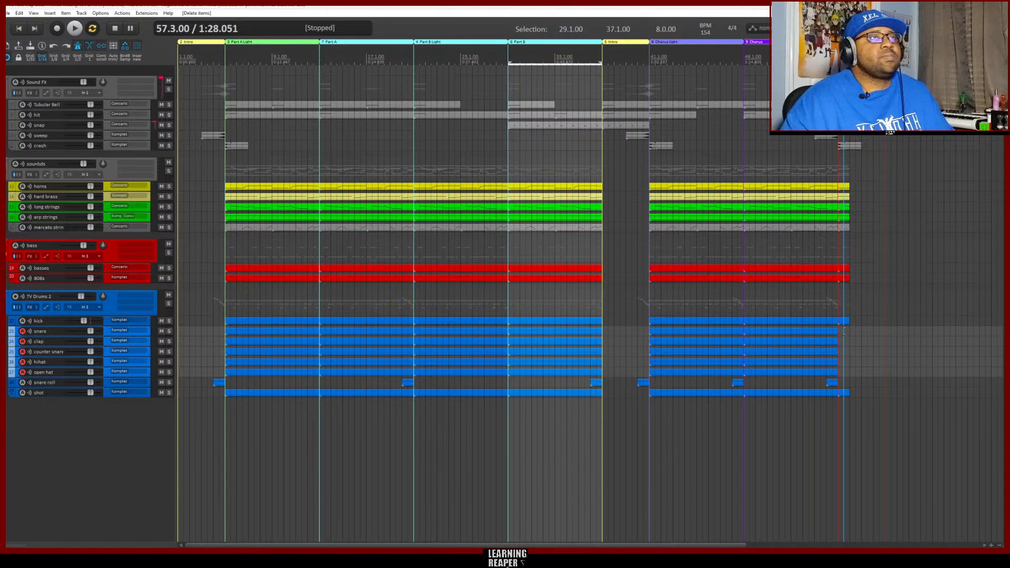
Select the final region, bars 57 to 61, and play back the ending
double_click(862, 41)
key("space")
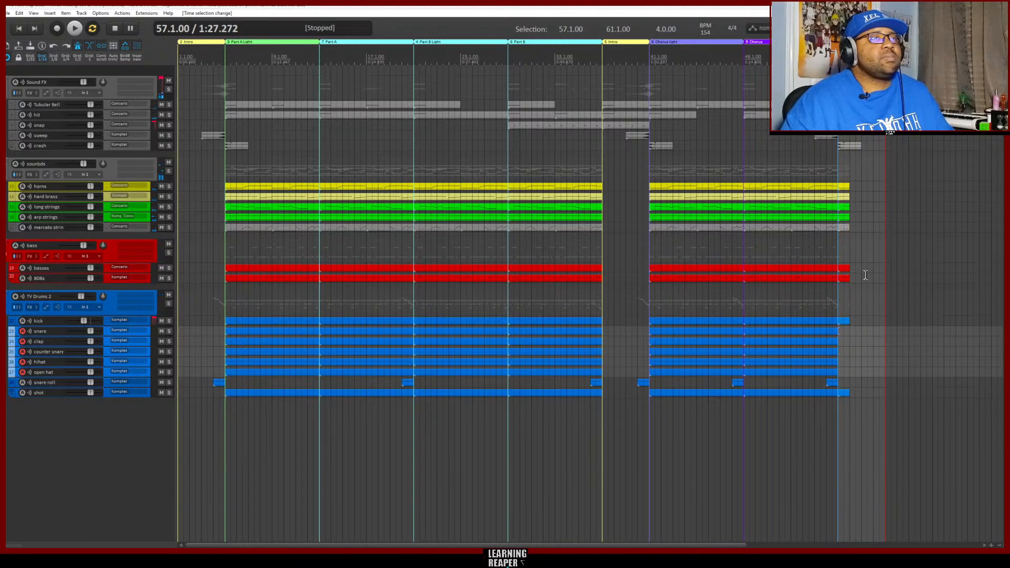
key("space")
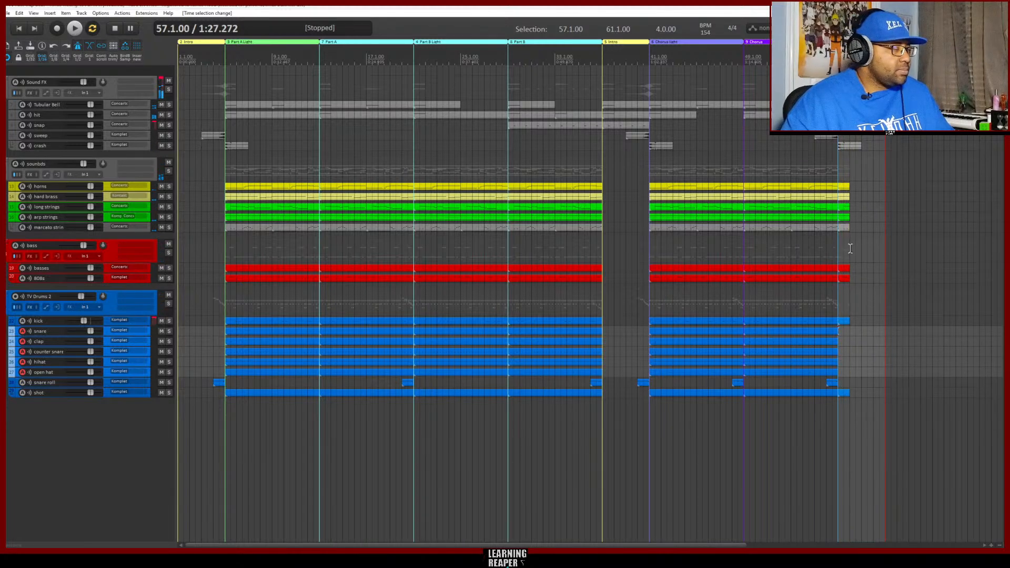